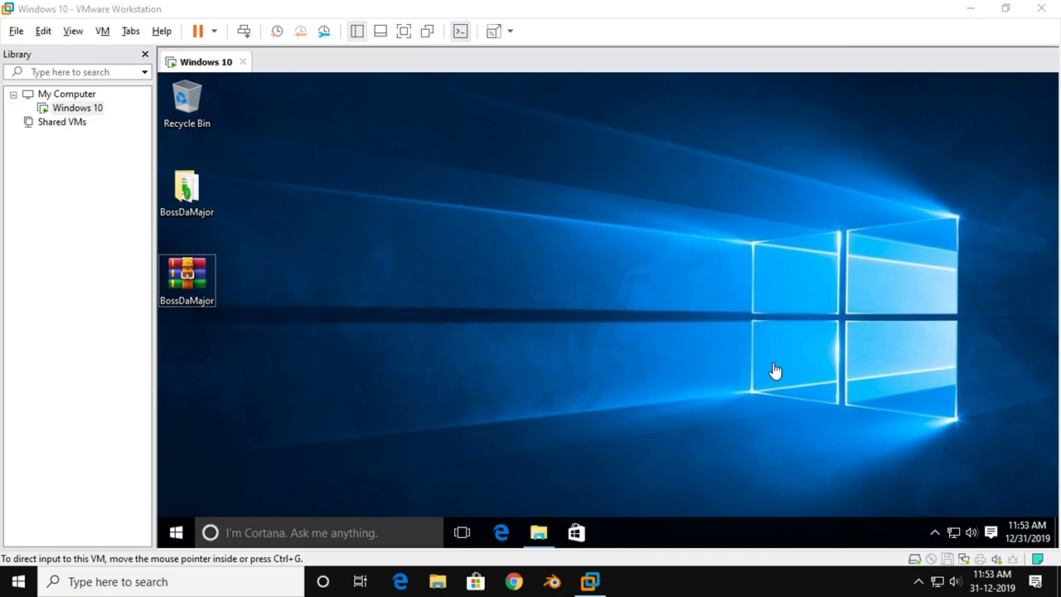
Step: Show the Windows 10 virtual machine full screen, then dismiss the Windows Media Player setup with recommended settings and the sign-out pop-ups
{"action": "key", "text": "ctrl+alt+Return"}
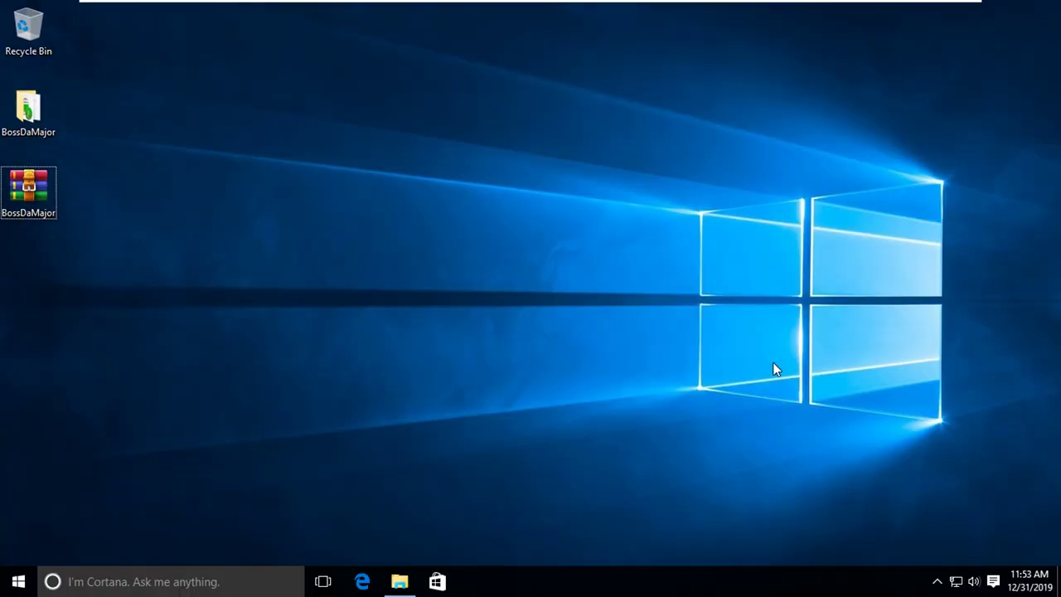
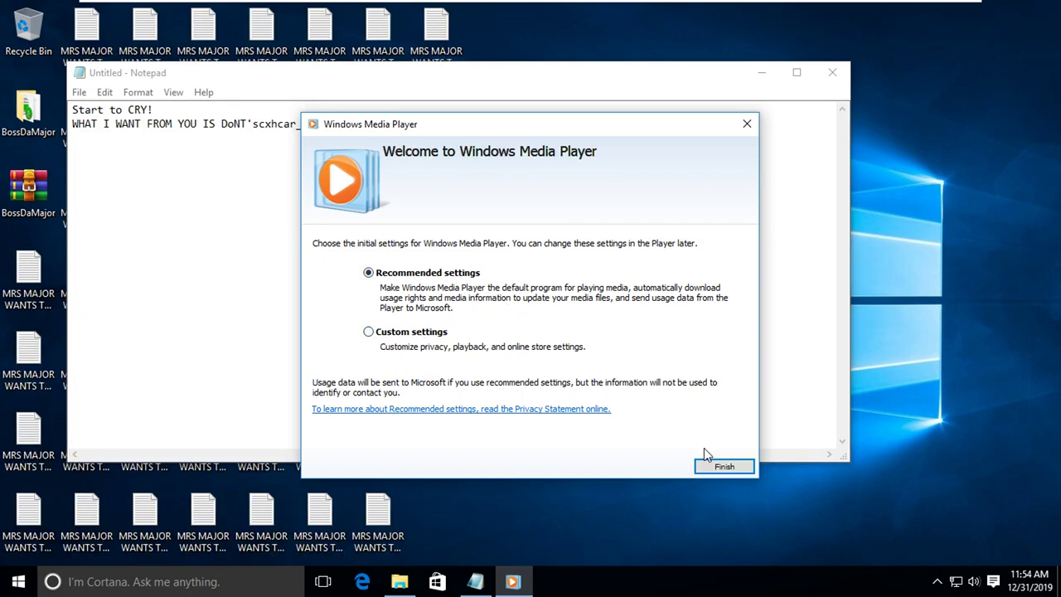
{"action": "left_click", "coordinate": [717, 468]}
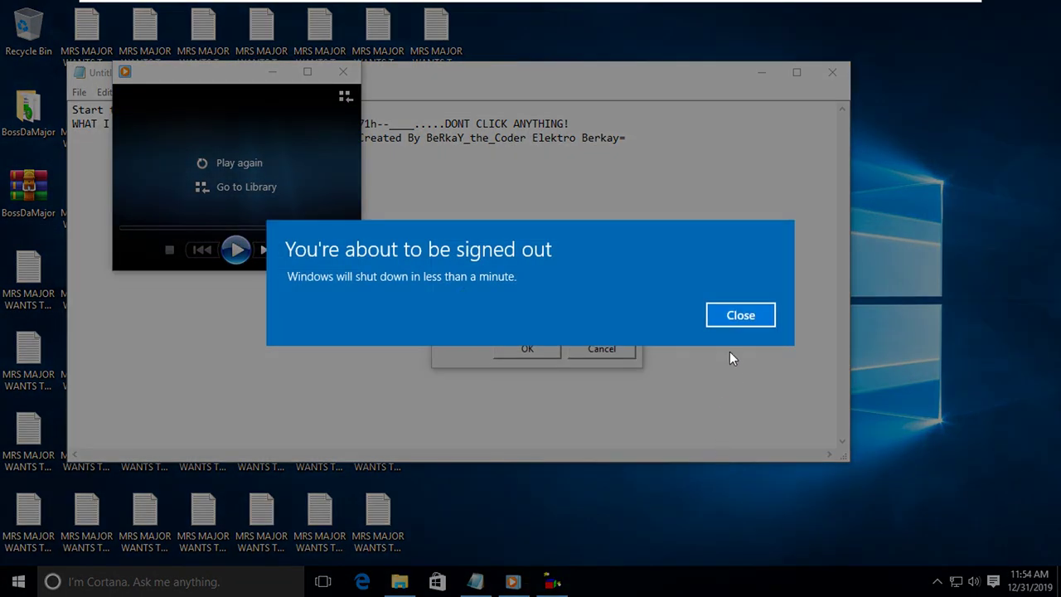
{"action": "left_click", "coordinate": [740, 316]}
{"action": "left_click", "coordinate": [525, 350]}
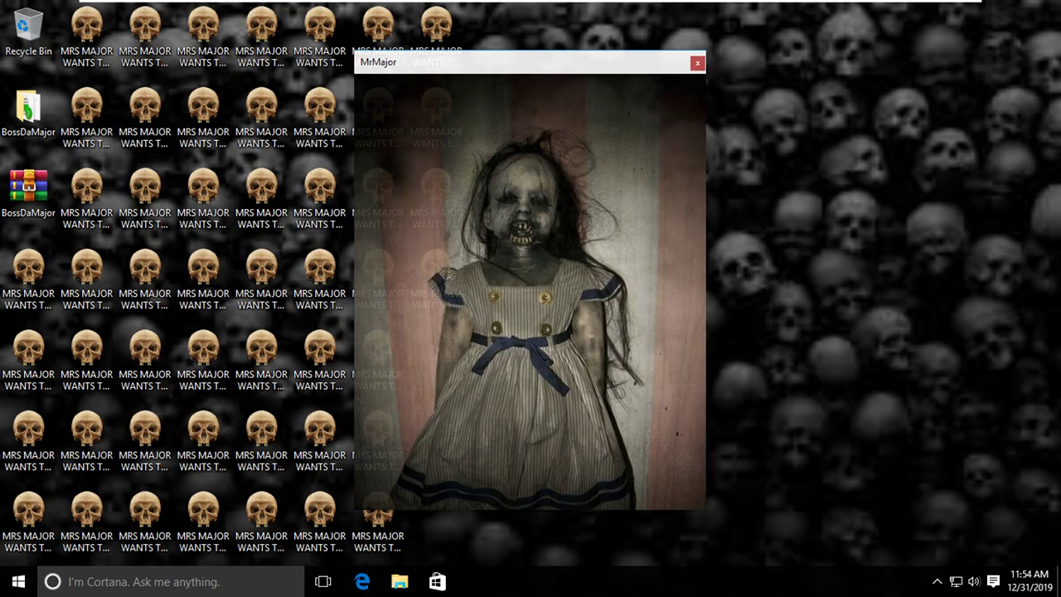
Step: Set the speaker volume to 53 and move the MrMajor window clear of the desktop icons
{"action": "left_click", "coordinate": [973, 581]}
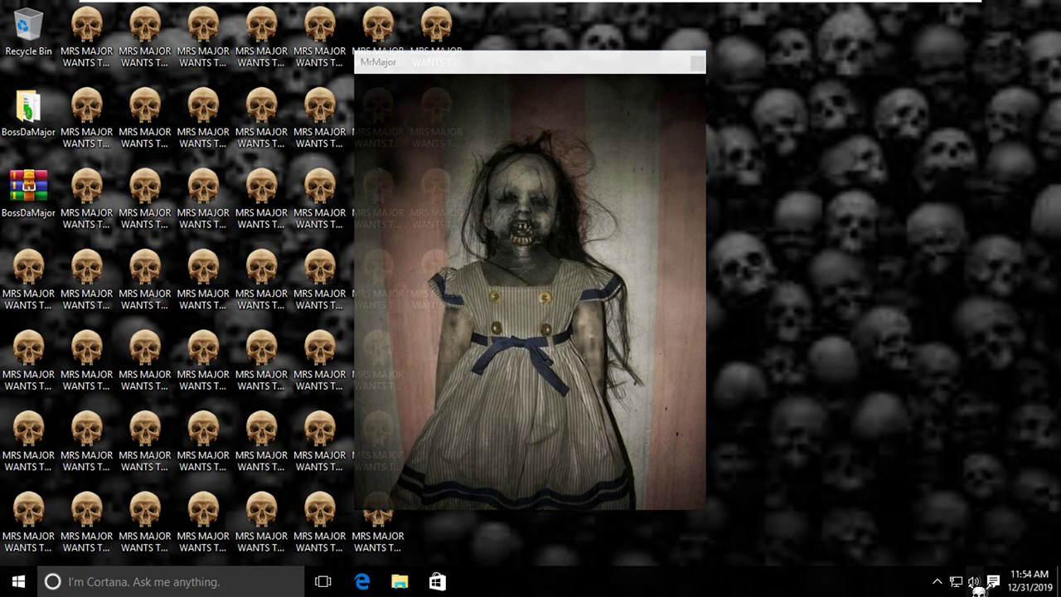
{"action": "left_click", "coordinate": [966, 545]}
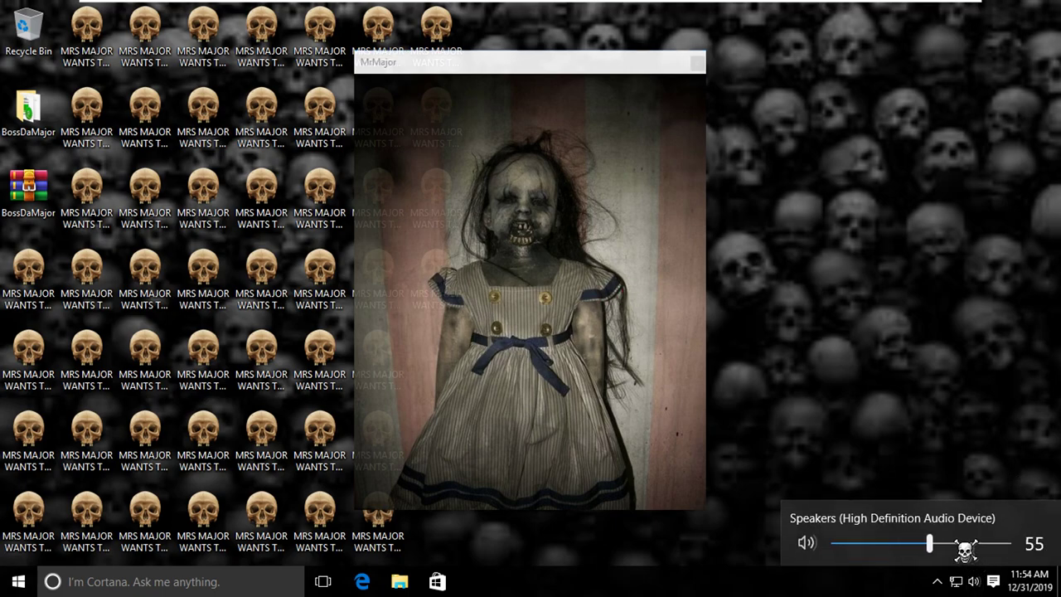
{"action": "left_click", "coordinate": [926, 543]}
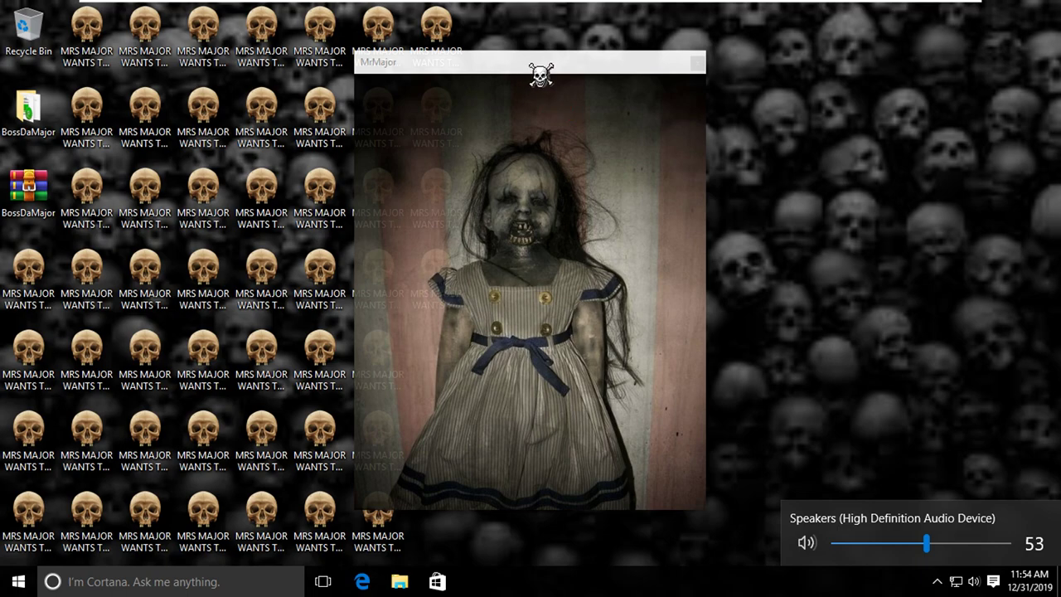
{"action": "left_click_drag", "start_coordinate": [559, 61], "coordinate": [726, 55]}
{"action": "left_click", "coordinate": [486, 398]}
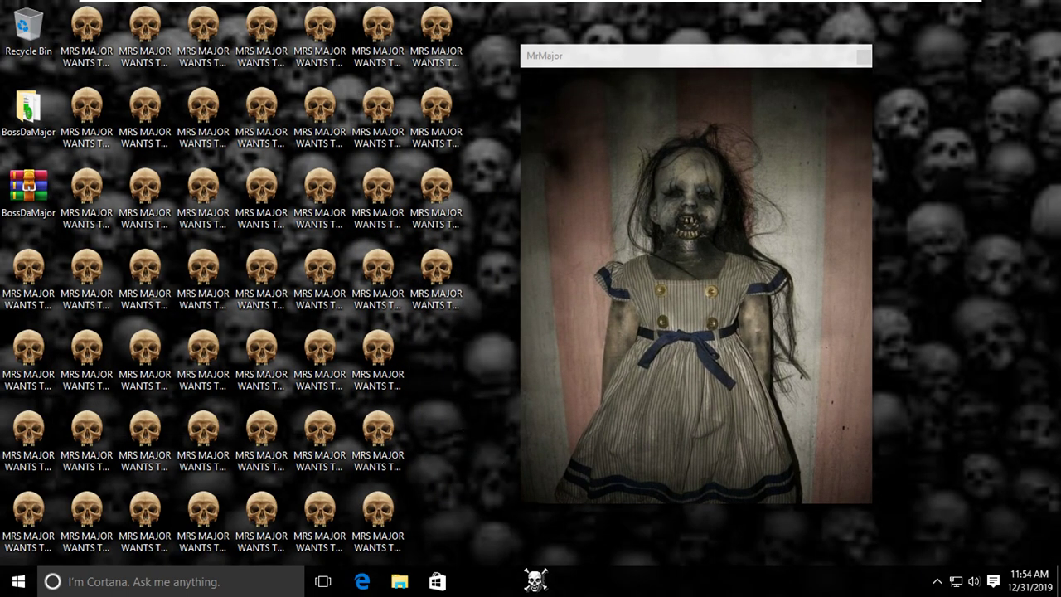
Step: Check whether Task Manager is available from the taskbar options
{"action": "right_click", "coordinate": [536, 580]}
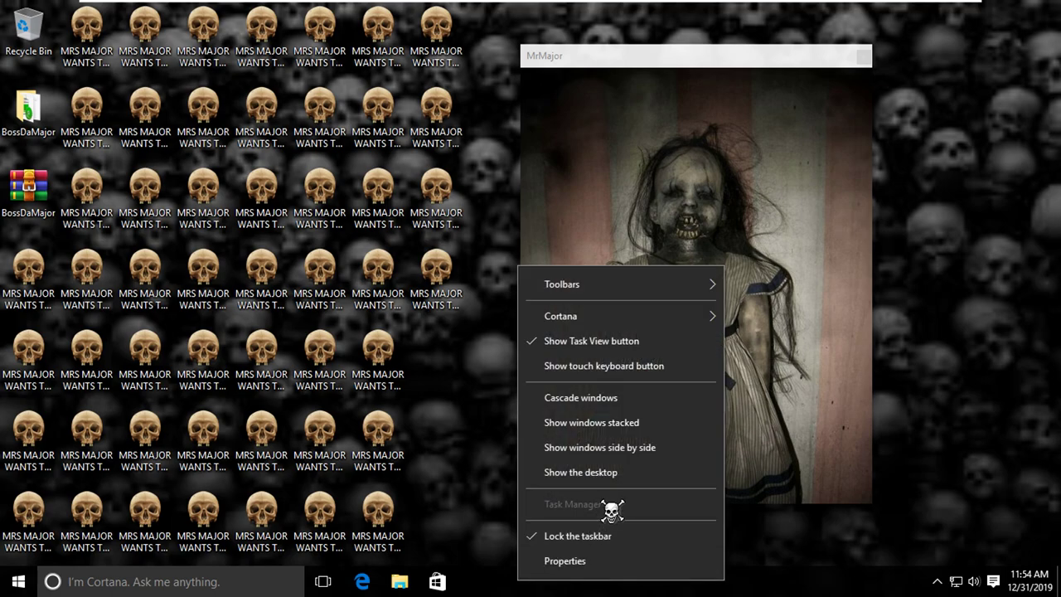
{"action": "left_click", "coordinate": [458, 485]}
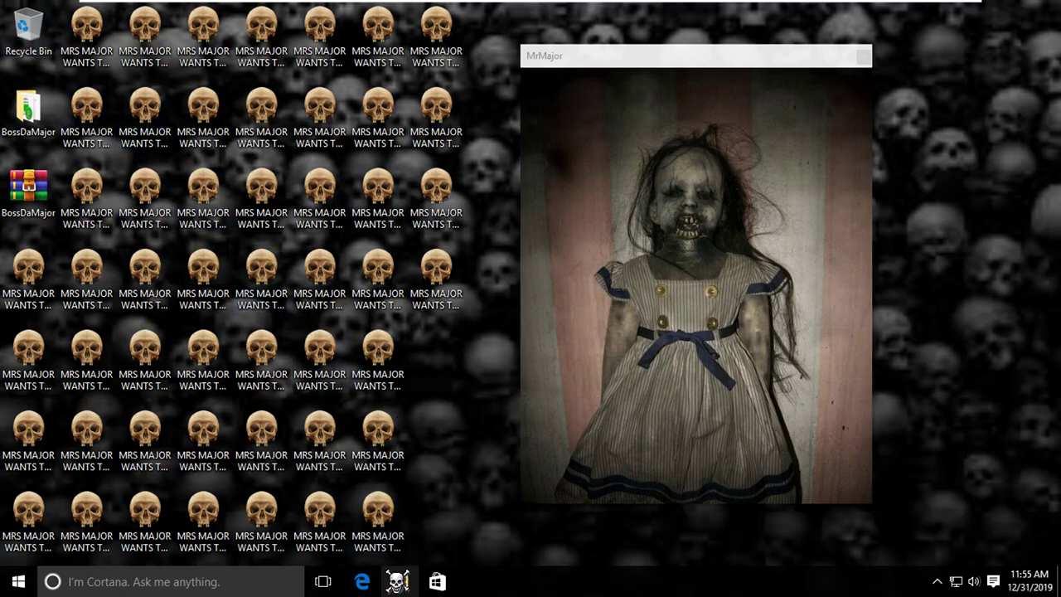
Step: Browse to the Windows folder on Local Disk (C:) in File Explorer to inspect its contents
{"action": "left_click", "coordinate": [397, 582]}
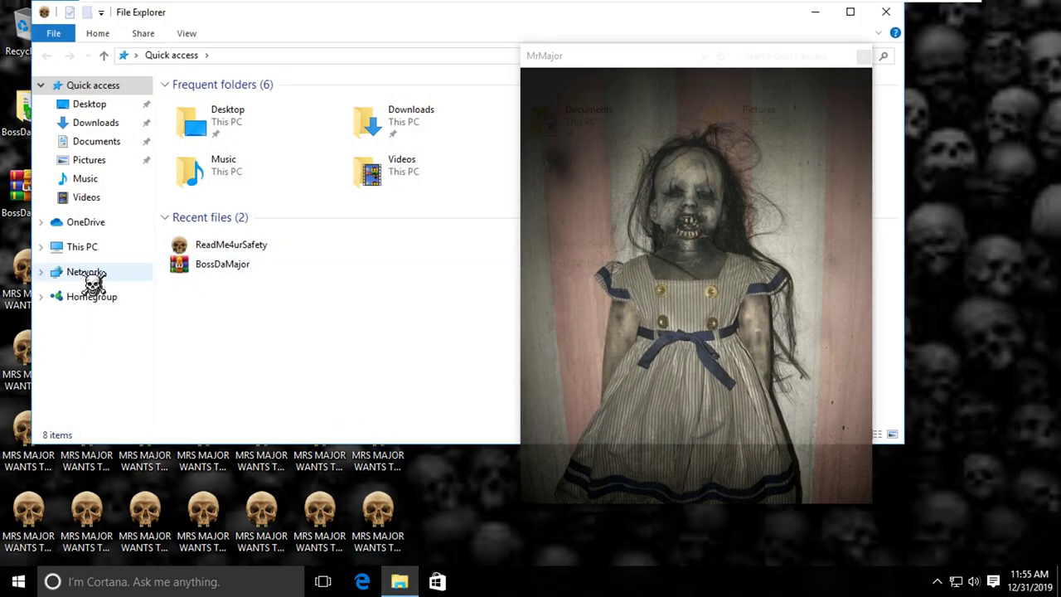
{"action": "left_click", "coordinate": [83, 246]}
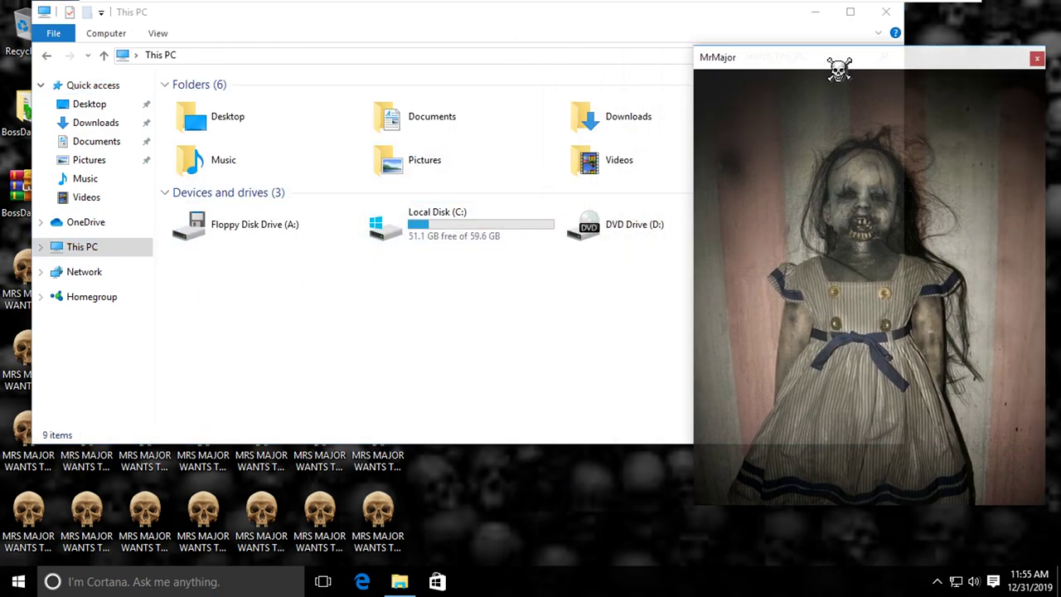
{"action": "double_click", "coordinate": [437, 225]}
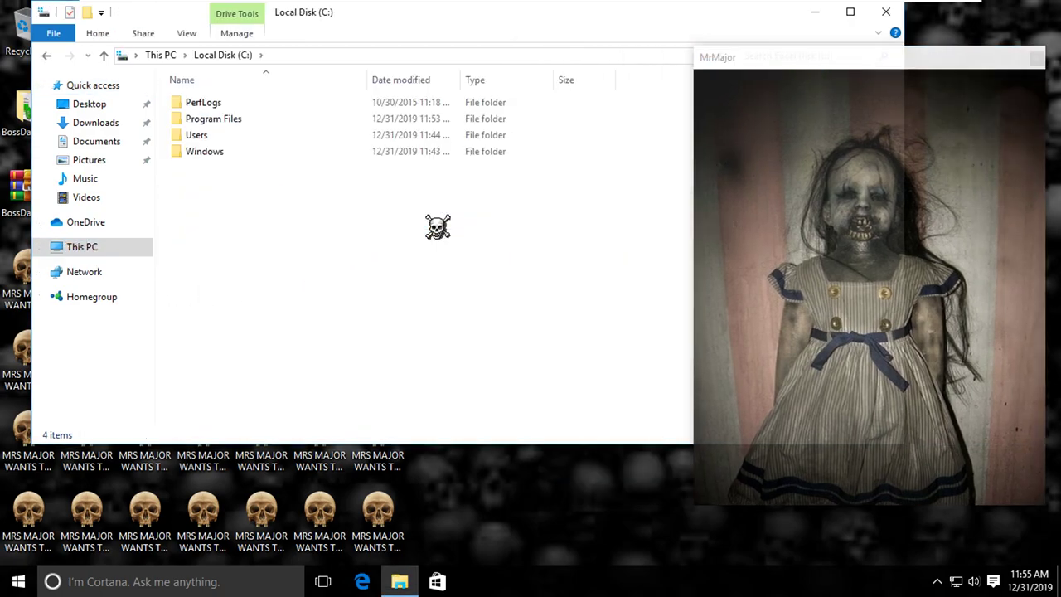
{"action": "left_click", "coordinate": [212, 152]}
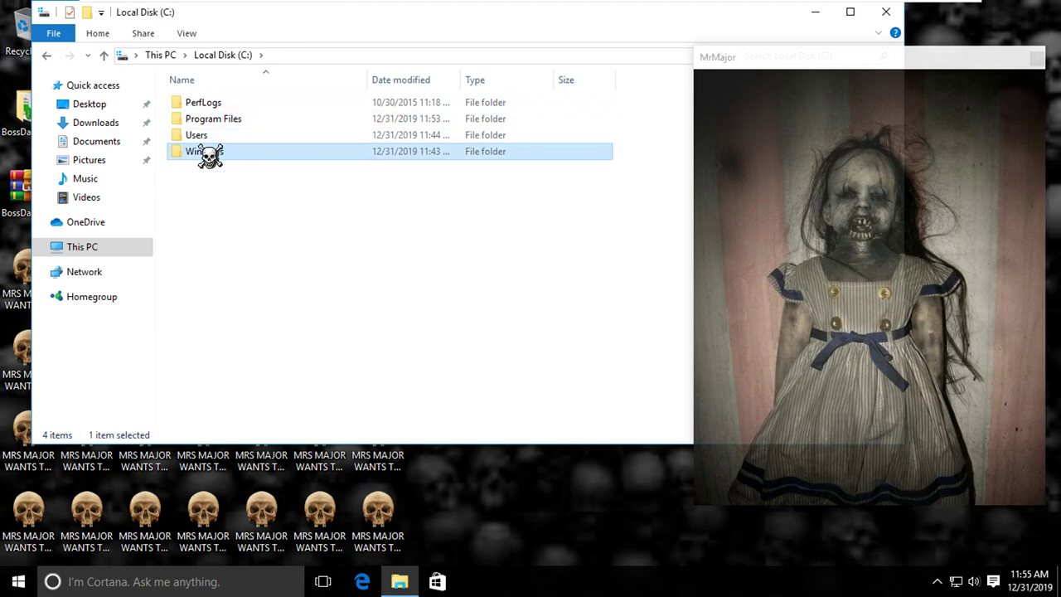
{"action": "double_click", "coordinate": [209, 153]}
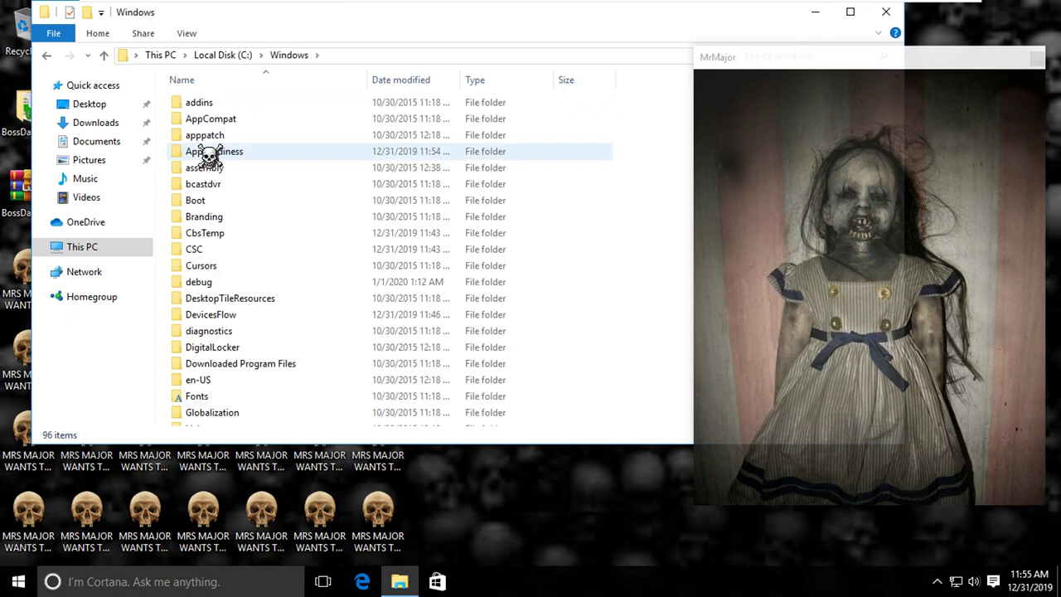
Step: Inspect the mrsmajor folder inside Program Files on Local Disk (C:) and close File Explorer
{"action": "left_click", "coordinate": [46, 55]}
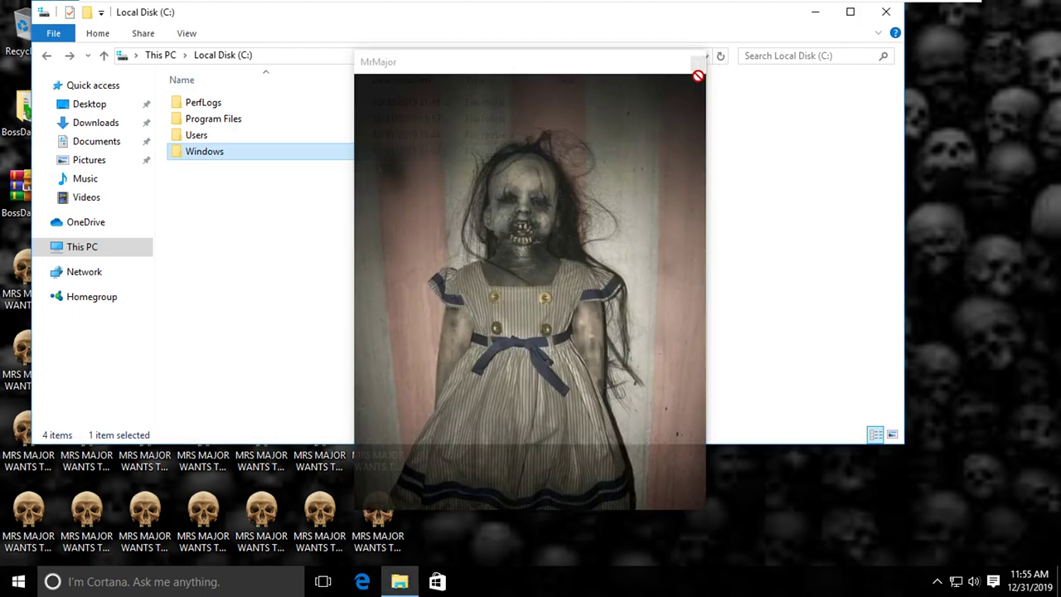
{"action": "double_click", "coordinate": [211, 122]}
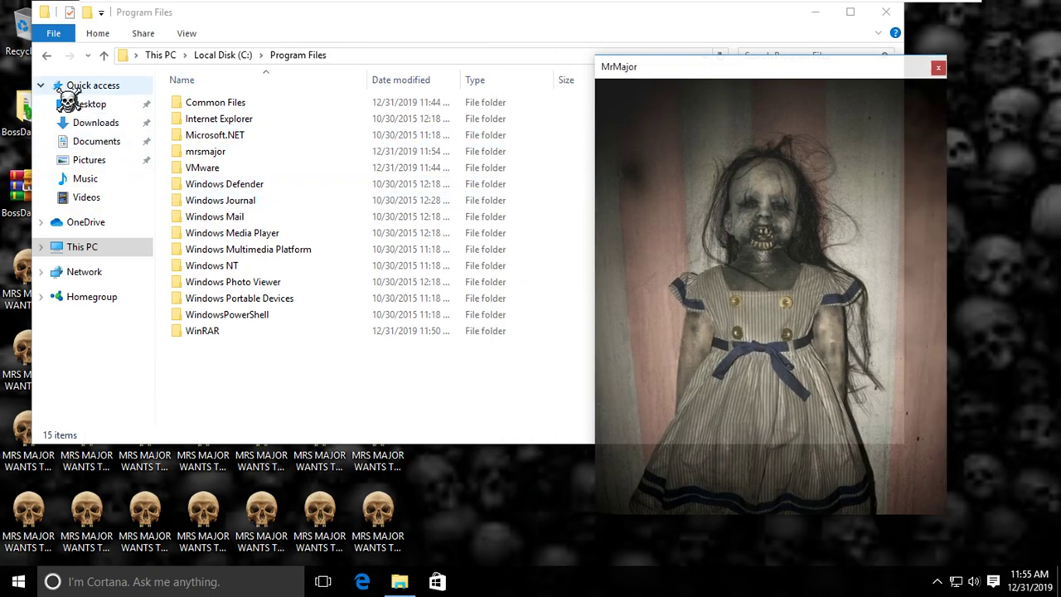
{"action": "double_click", "coordinate": [259, 154]}
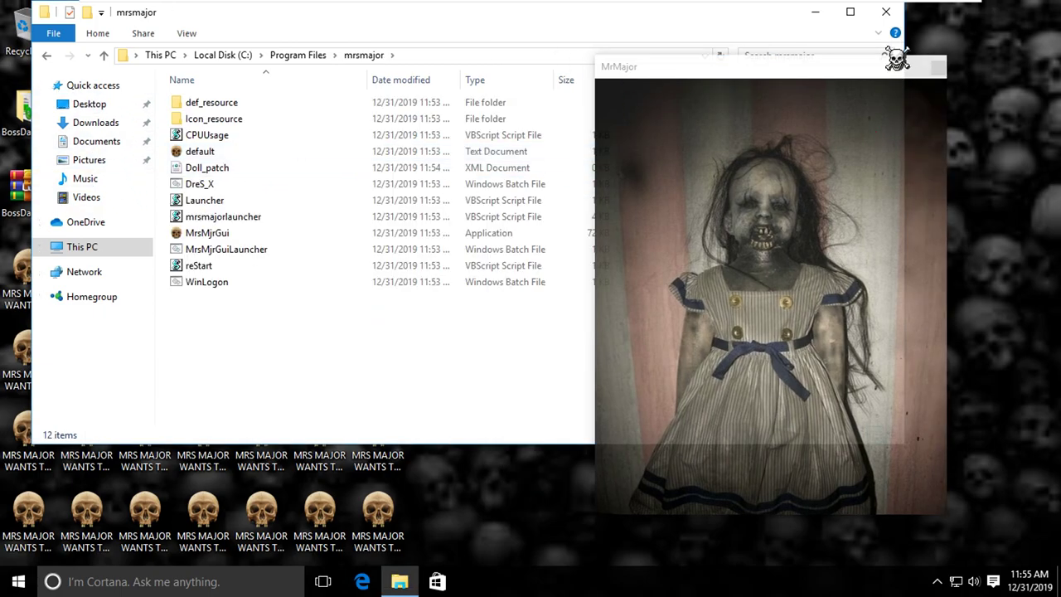
{"action": "left_click", "coordinate": [885, 11]}
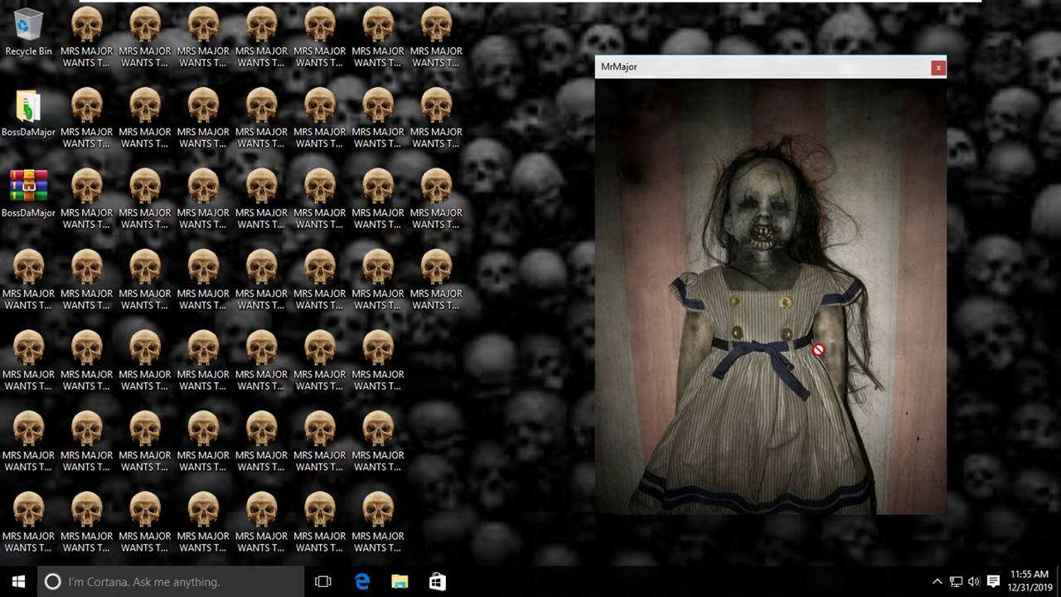
Step: Check the speaker volume control and look at the Task Manager entry in the taskbar options again
{"action": "left_click", "coordinate": [975, 582]}
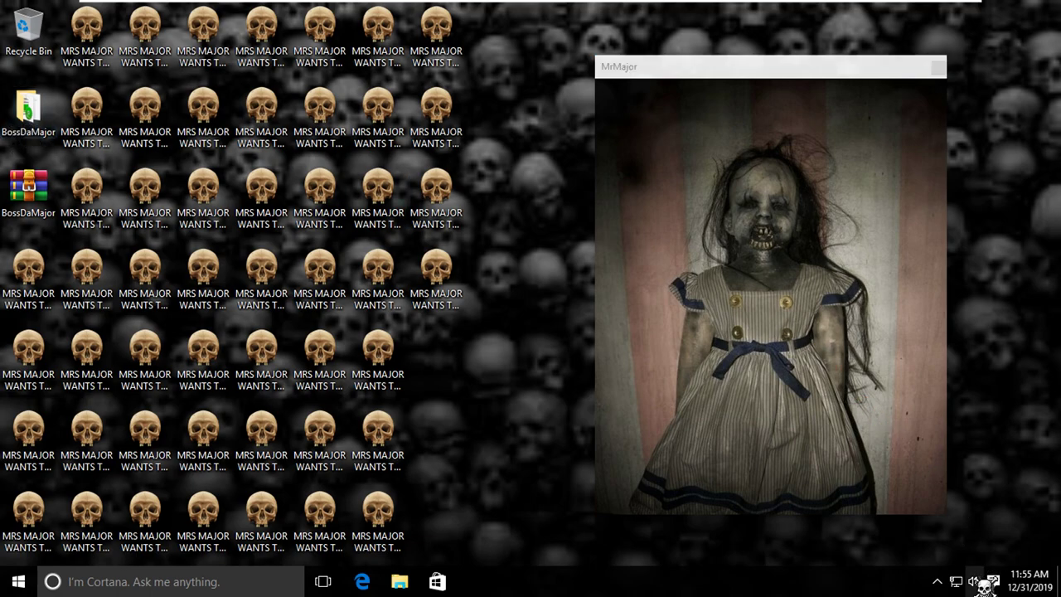
{"action": "left_click", "coordinate": [975, 582]}
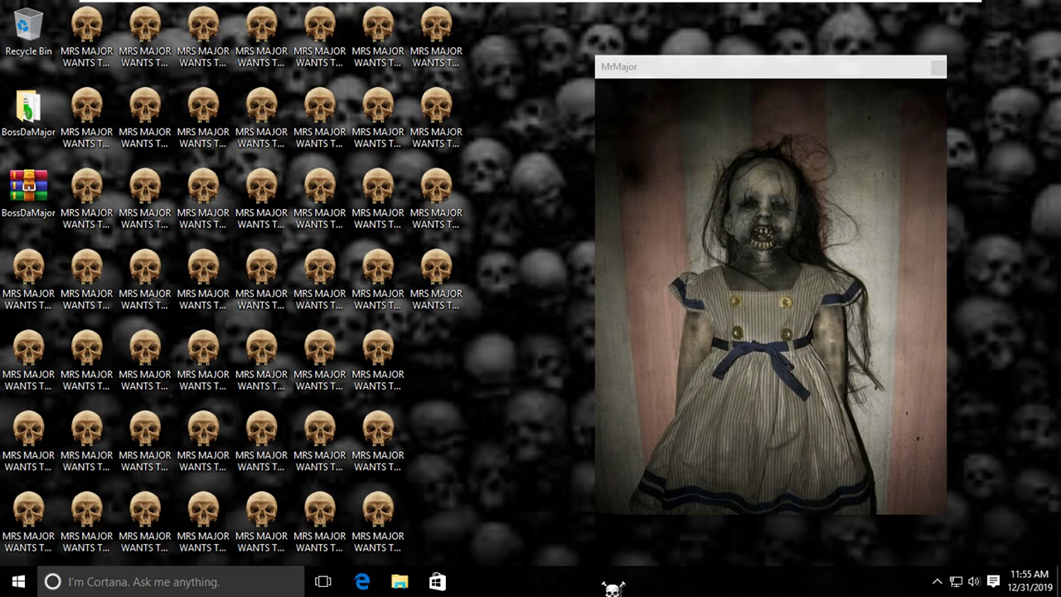
{"action": "right_click", "coordinate": [610, 584]}
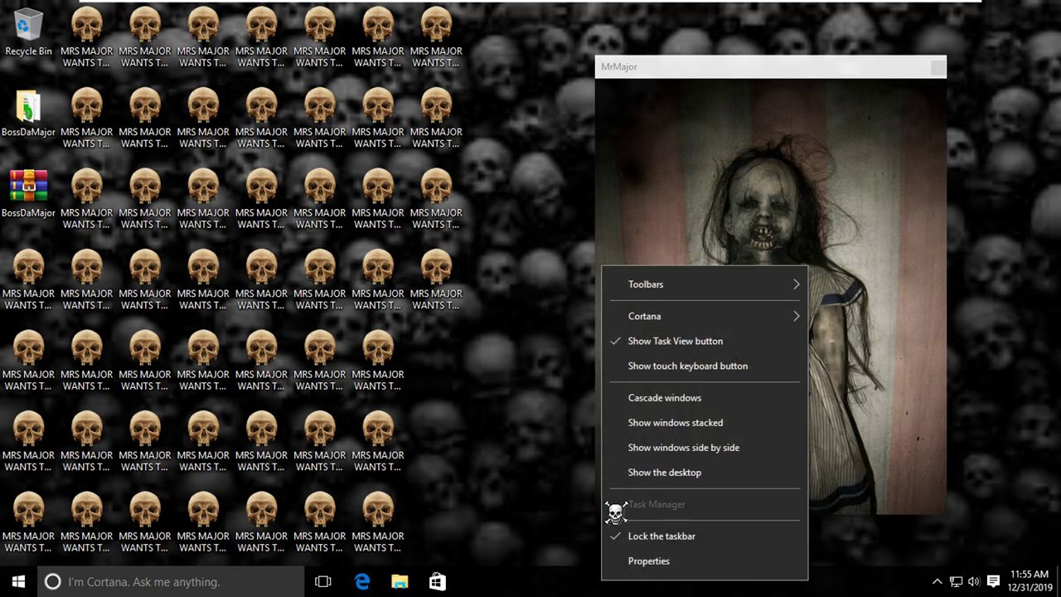
{"action": "left_click", "coordinate": [457, 453]}
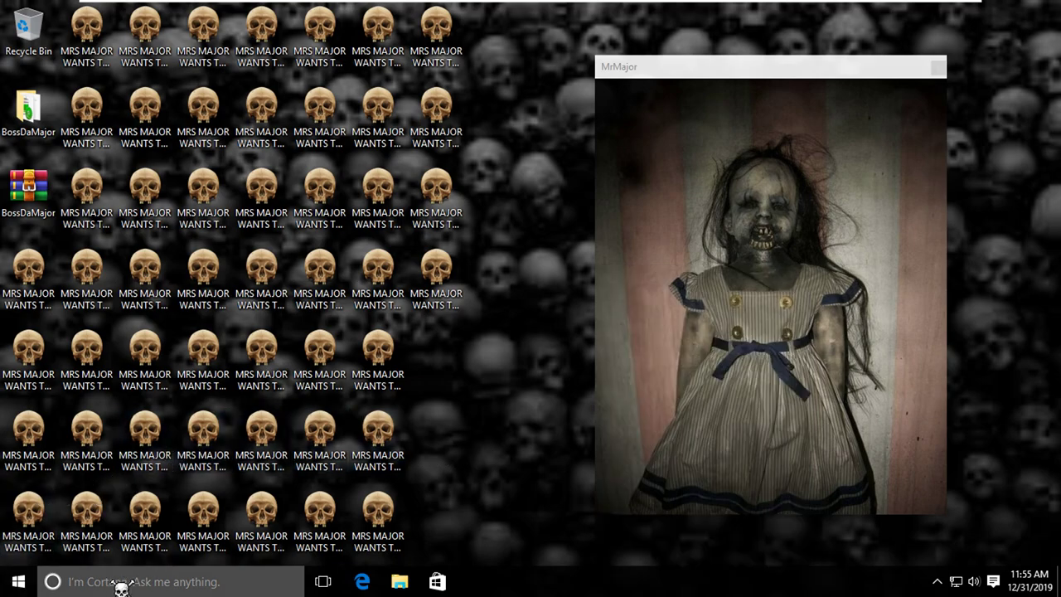
Step: Open the Local Group Policy Editor by running gpedit.msc
{"action": "key", "text": "super+r"}
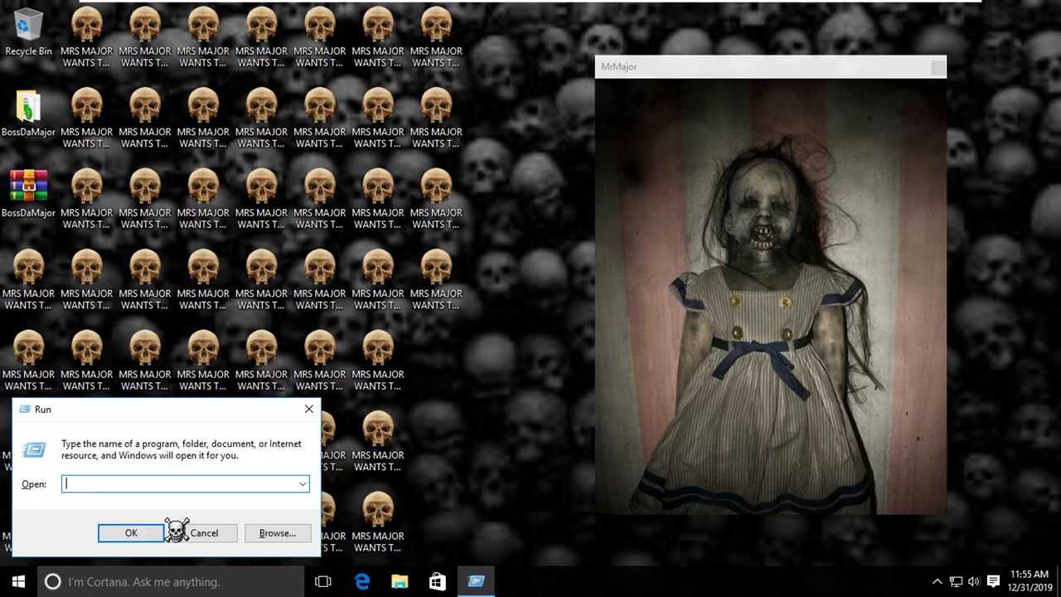
{"action": "type", "text": "gpedit.msc"}
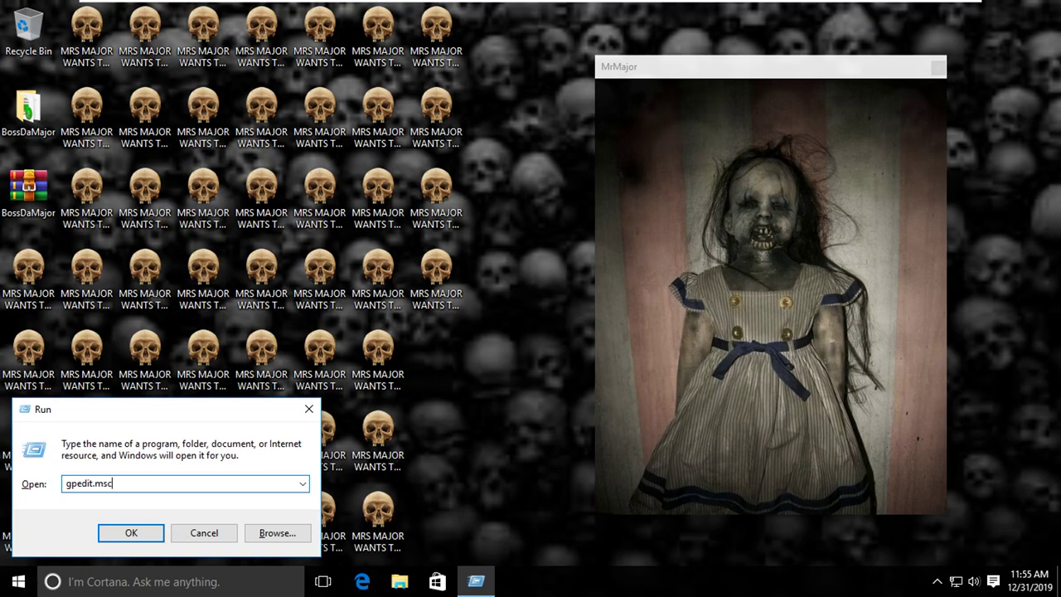
{"action": "key", "text": "Return"}
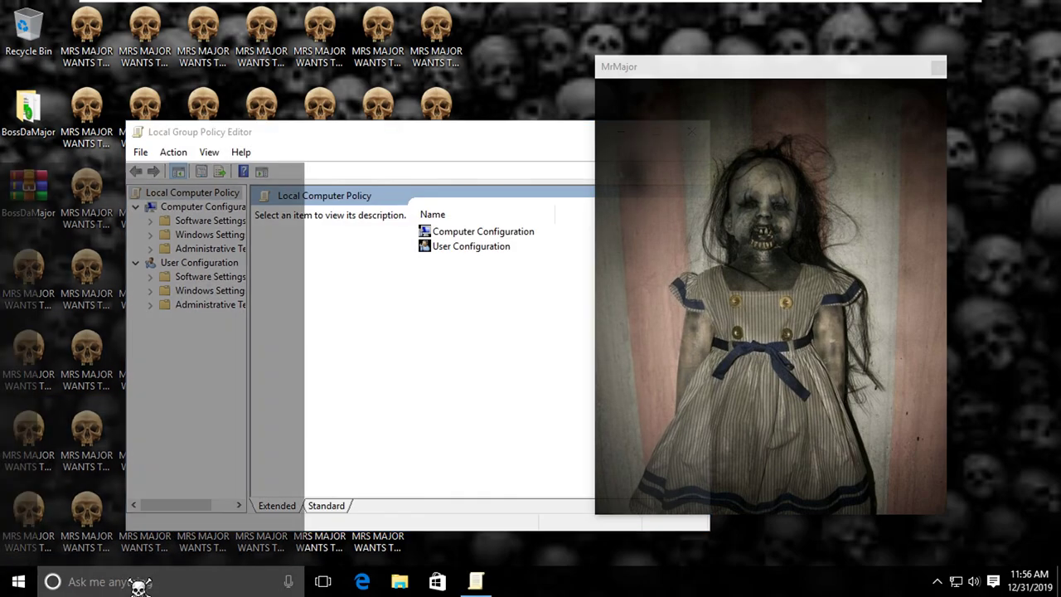
Step: Search for "windows de", try to launch Windows Defender from the results and close the message window
{"action": "left_click", "coordinate": [139, 585]}
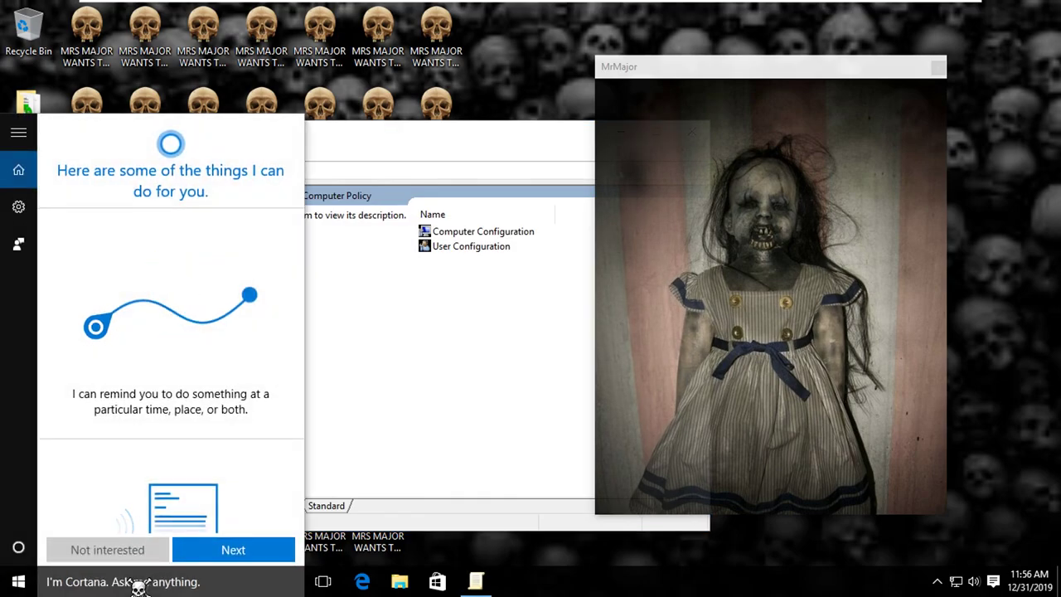
{"action": "type", "text": "win"}
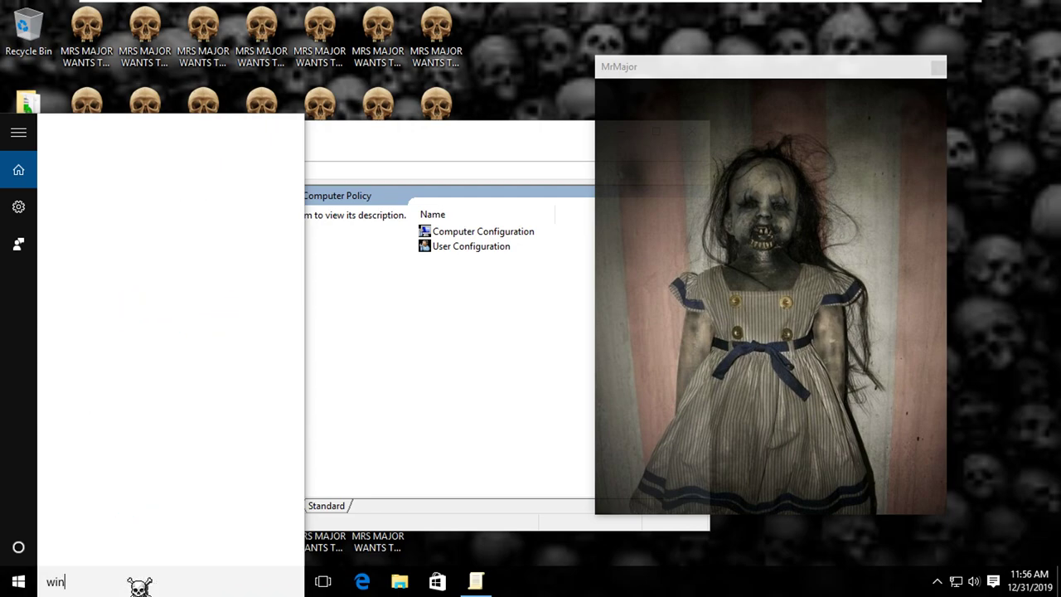
{"action": "type", "text": "dows de"}
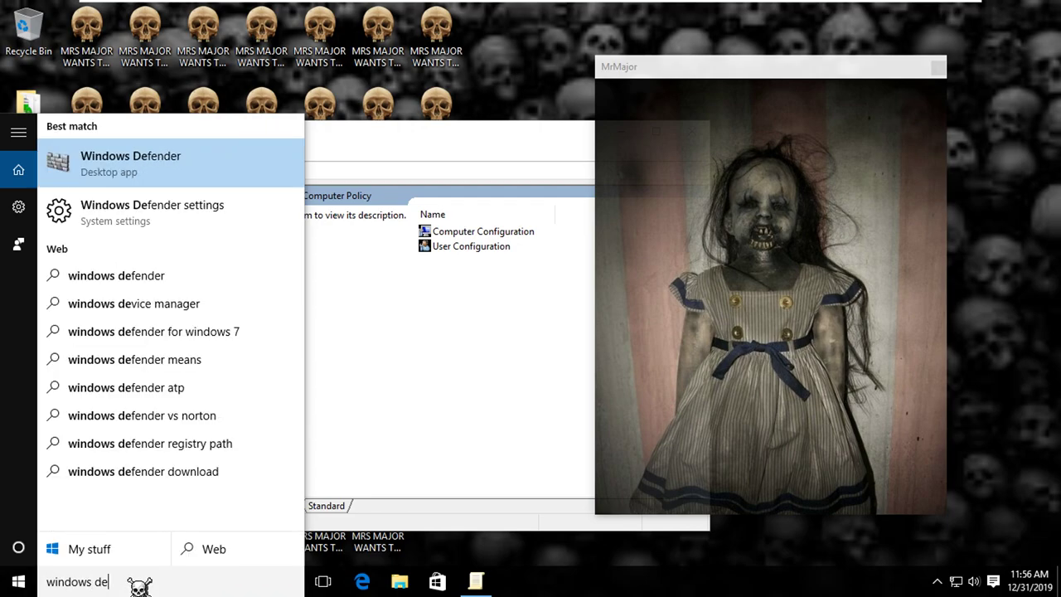
{"action": "key", "text": "Return"}
{"action": "left_click_drag", "start_coordinate": [360, 189], "coordinate": [137, 178]}
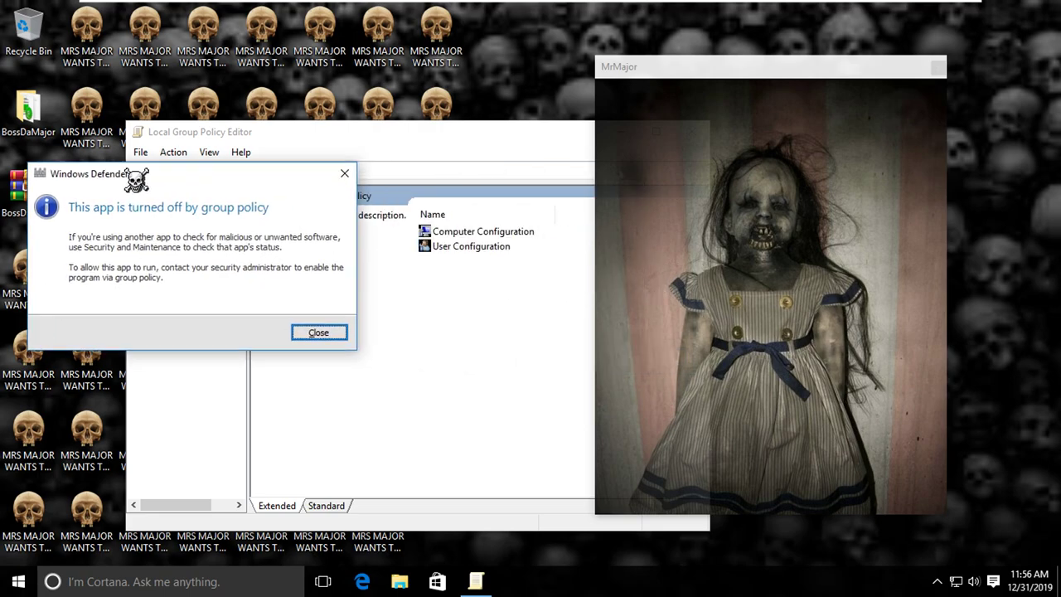
{"action": "left_click", "coordinate": [315, 333]}
Step: Move the Local Group Policy Editor clear of the MrMajor window and open User Configuration > Administrative Templates > System
{"action": "left_click_drag", "start_coordinate": [386, 134], "coordinate": [261, 114]}
{"action": "left_click", "coordinate": [73, 244]}
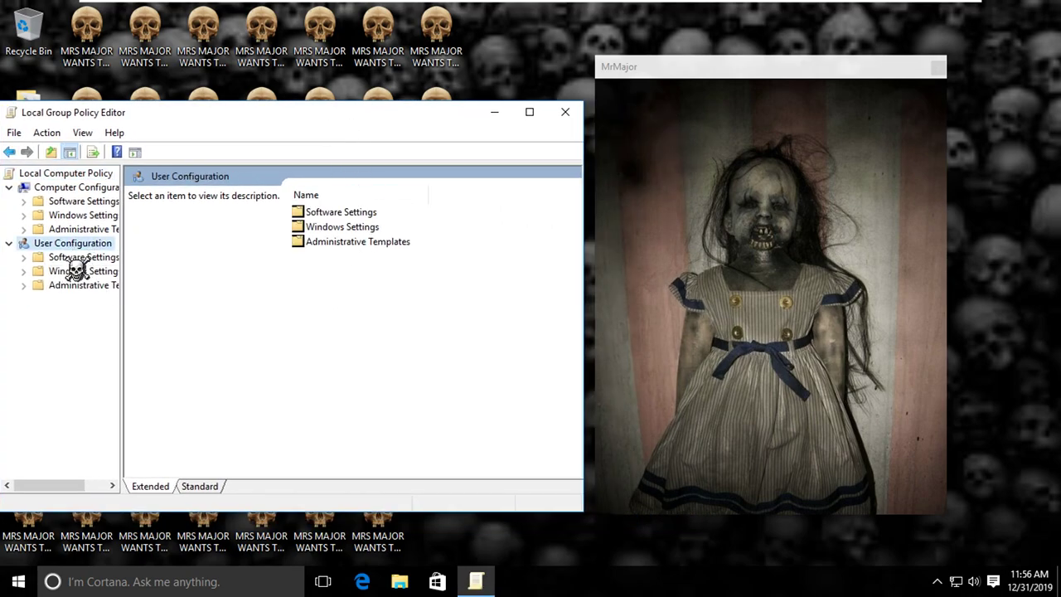
{"action": "left_click", "coordinate": [71, 258]}
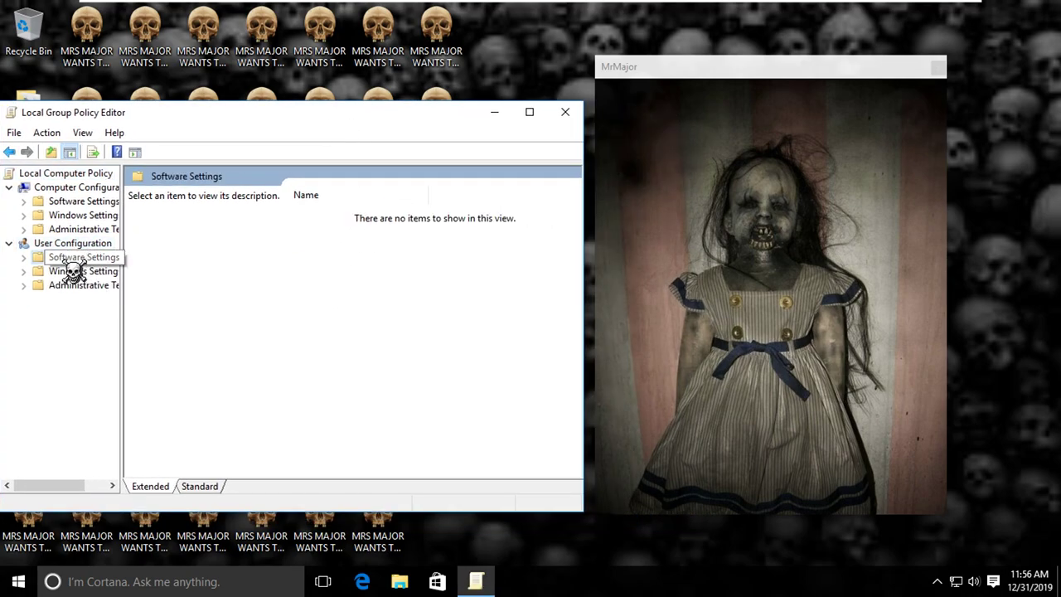
{"action": "left_click", "coordinate": [23, 271]}
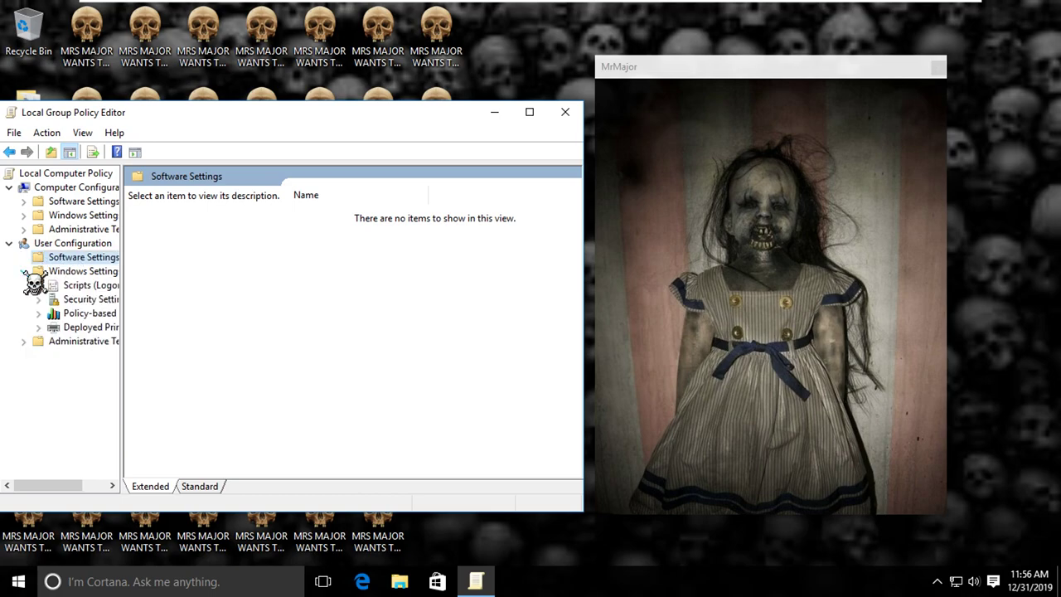
{"action": "left_click", "coordinate": [23, 340]}
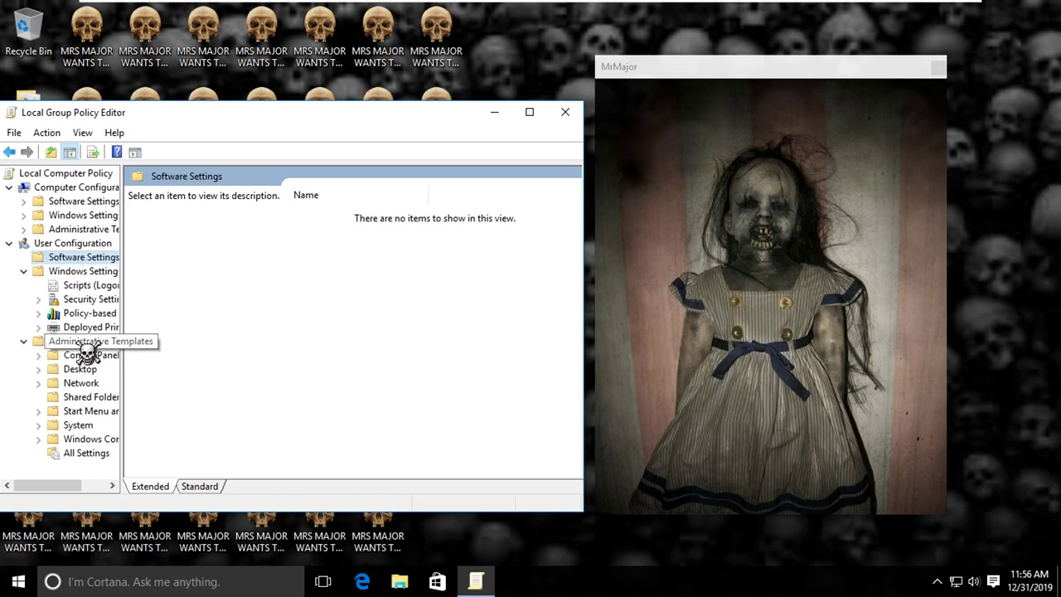
{"action": "left_click", "coordinate": [85, 342]}
{"action": "double_click", "coordinate": [360, 290]}
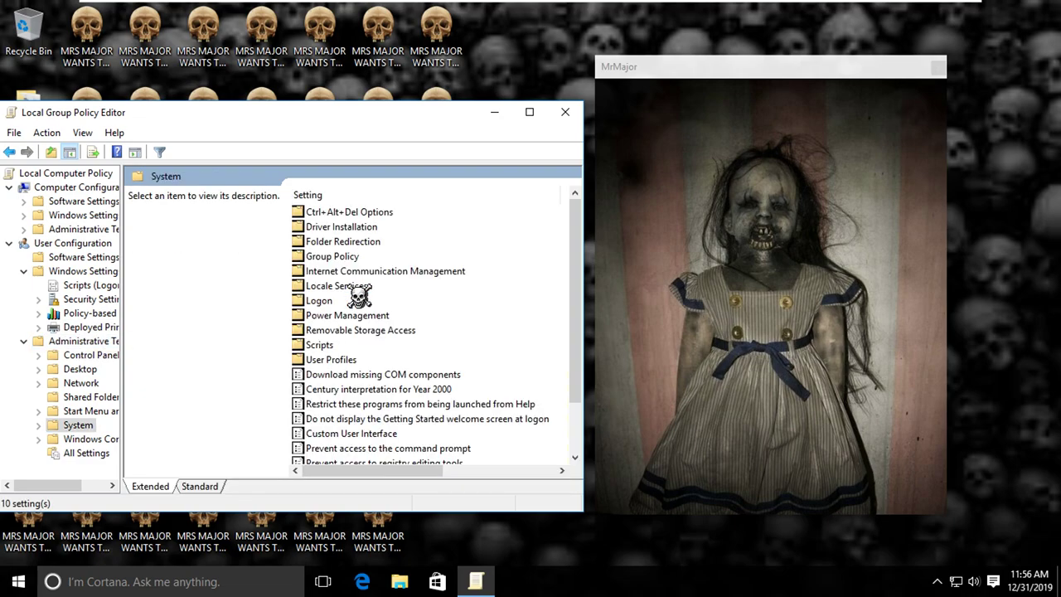
Step: Set the Remove Task Manager policy under Ctrl+Alt+Del Options to Disabled and apply it
{"action": "double_click", "coordinate": [377, 214]}
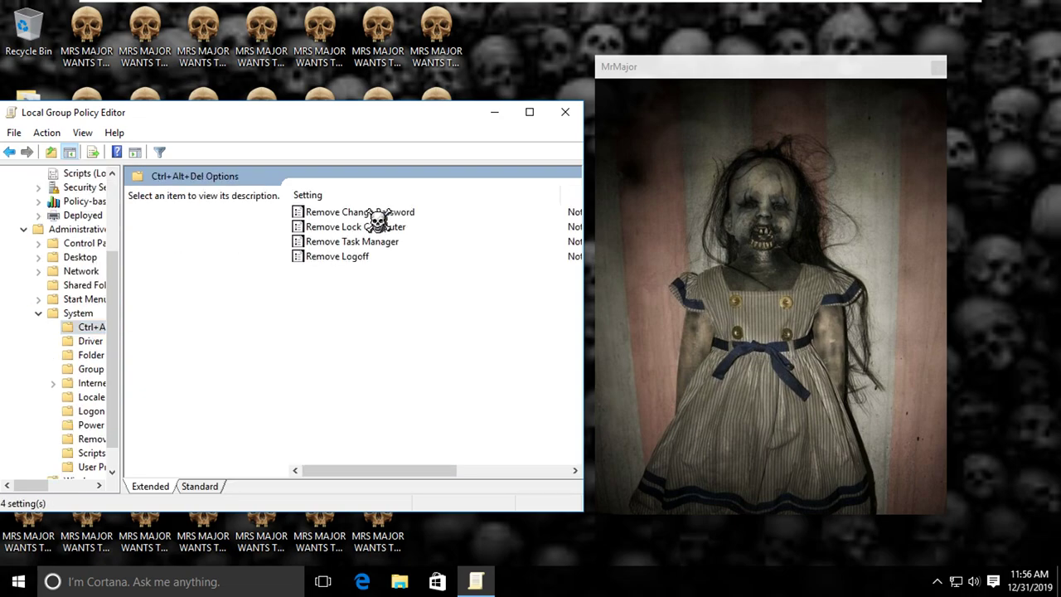
{"action": "left_click", "coordinate": [375, 243]}
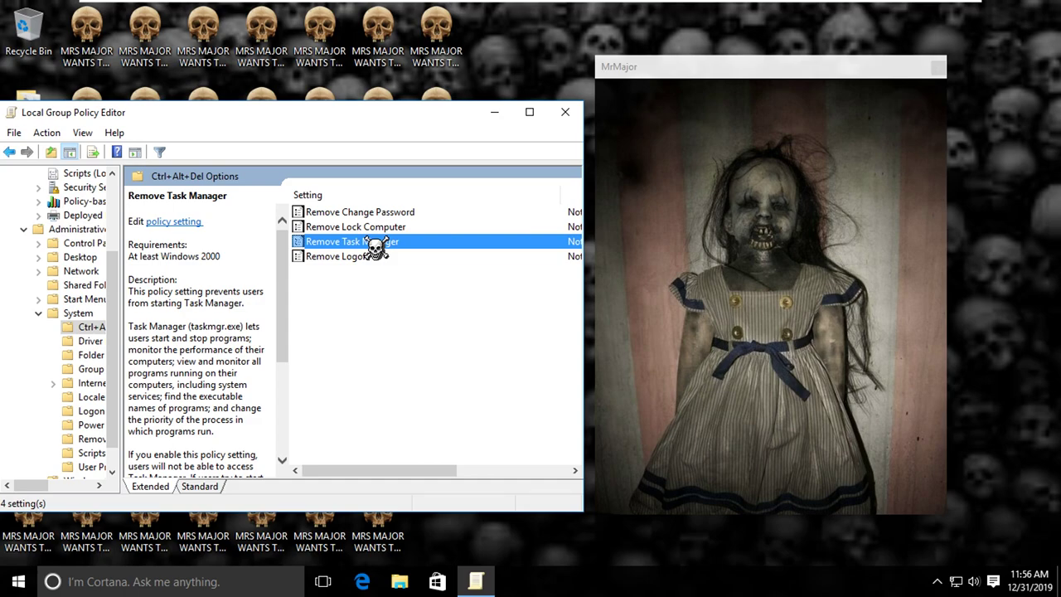
{"action": "double_click", "coordinate": [375, 243]}
{"action": "left_click", "coordinate": [141, 217]}
{"action": "left_click_drag", "start_coordinate": [331, 108], "coordinate": [223, 9]}
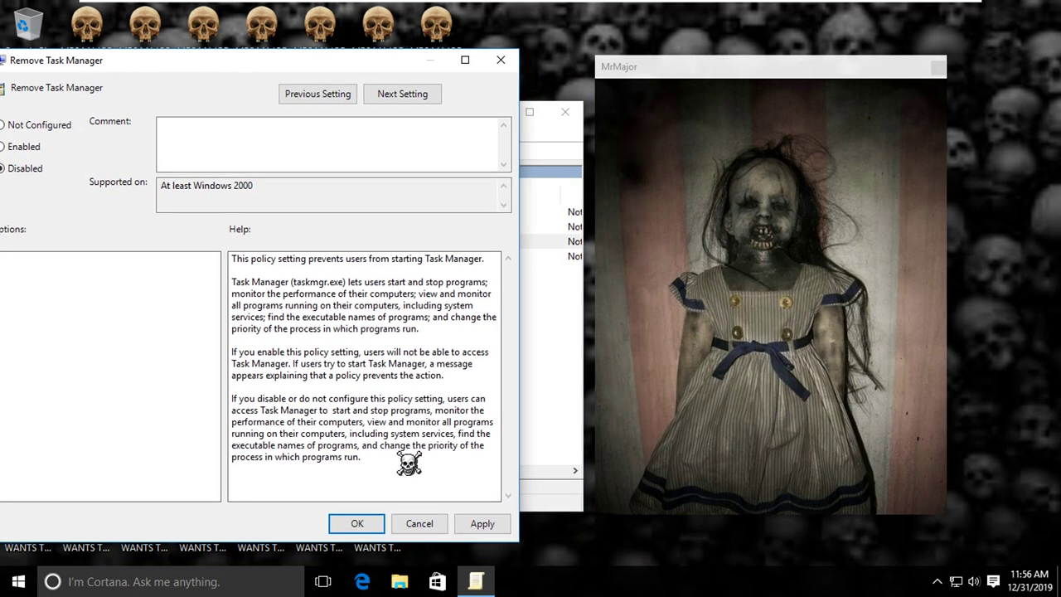
{"action": "left_click", "coordinate": [480, 524]}
{"action": "left_click", "coordinate": [356, 524]}
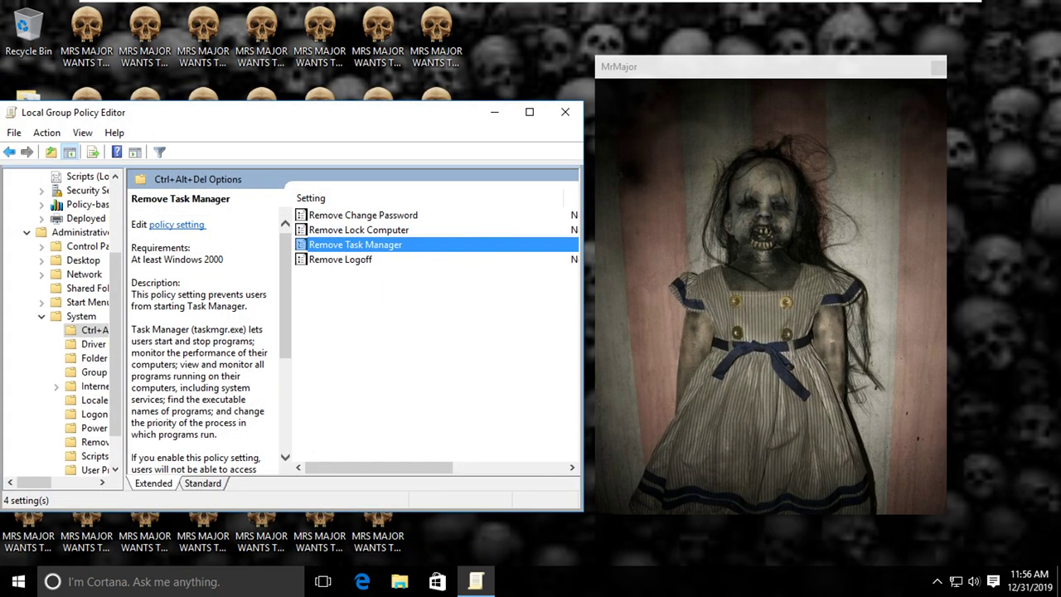
Step: Check the Task Manager entry in the taskbar options, then return to the System policies and look through the list
{"action": "right_click", "coordinate": [614, 582]}
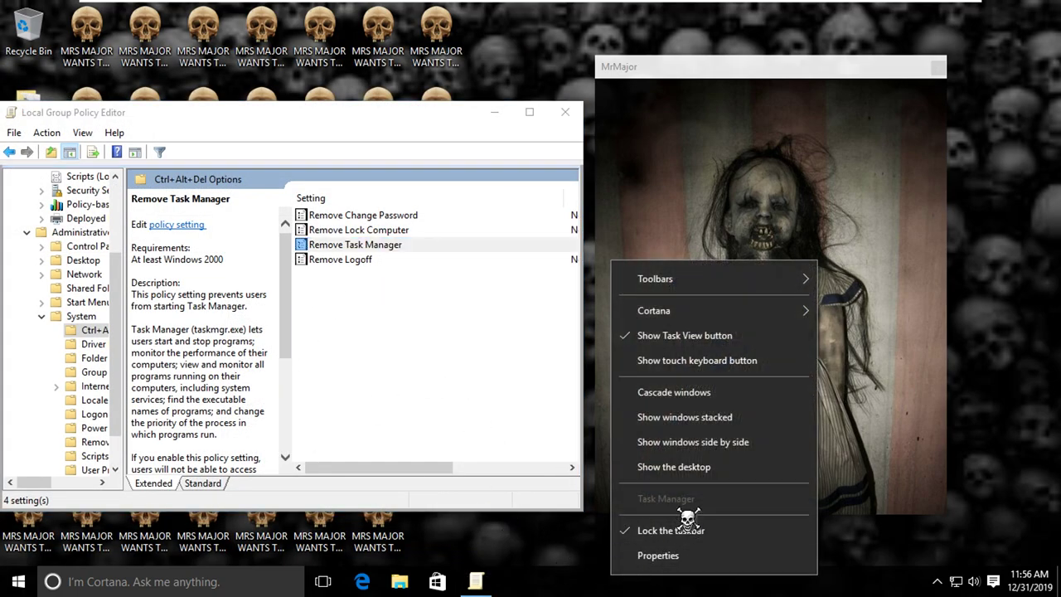
{"action": "left_click", "coordinate": [355, 372]}
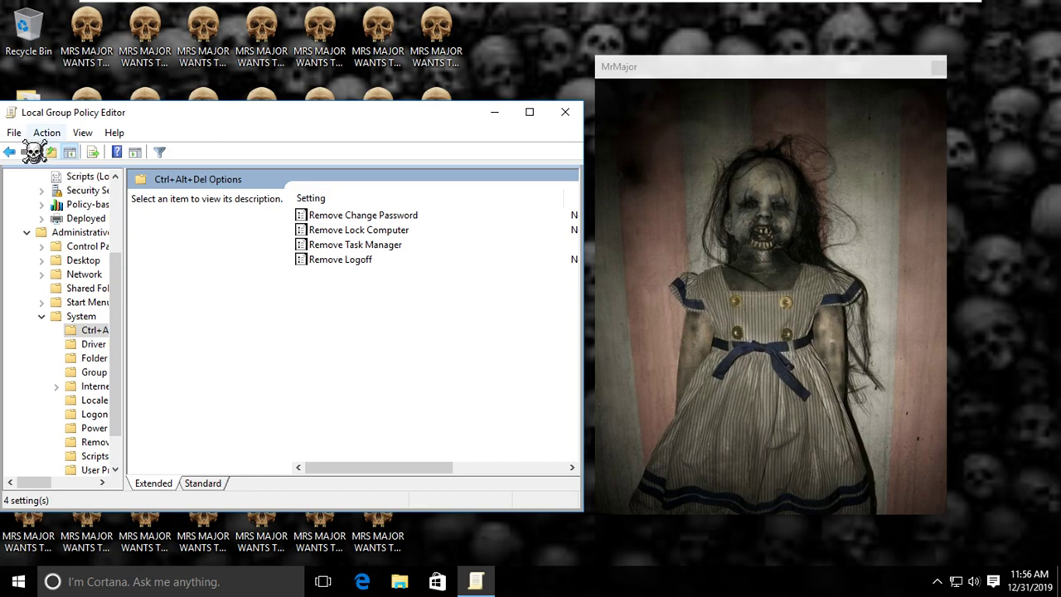
{"action": "left_click", "coordinate": [10, 154]}
{"action": "scroll", "coordinate": [454, 392], "scroll_direction": "down", "scroll_amount": 2}
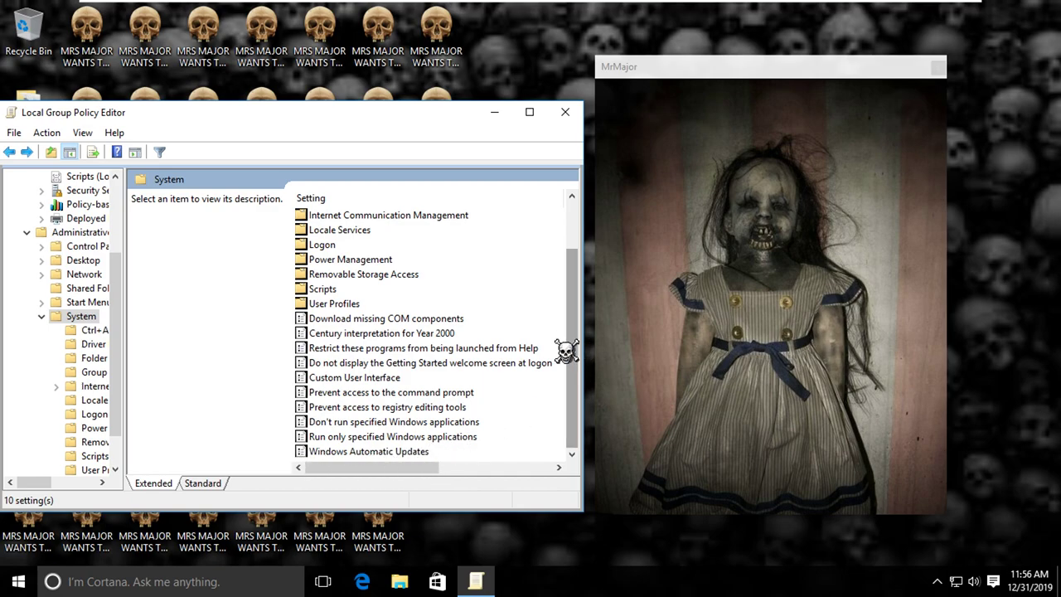
{"action": "left_click_drag", "start_coordinate": [583, 359], "coordinate": [583, 289]}
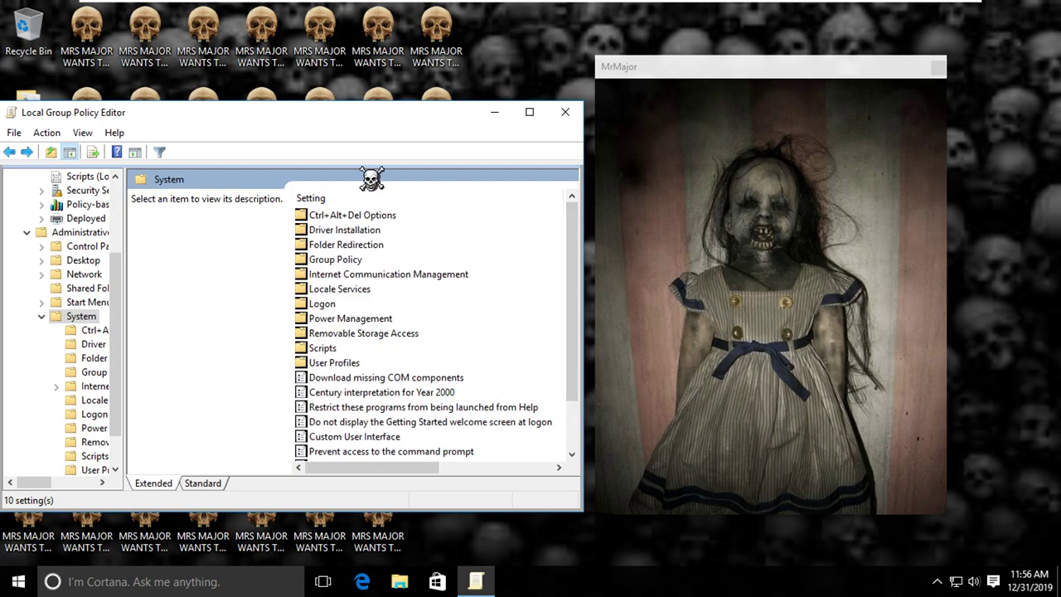
Step: Reposition the Local Group Policy Editor window and widen its console tree so the full folder names fit
{"action": "left_click_drag", "start_coordinate": [335, 126], "coordinate": [357, 107]}
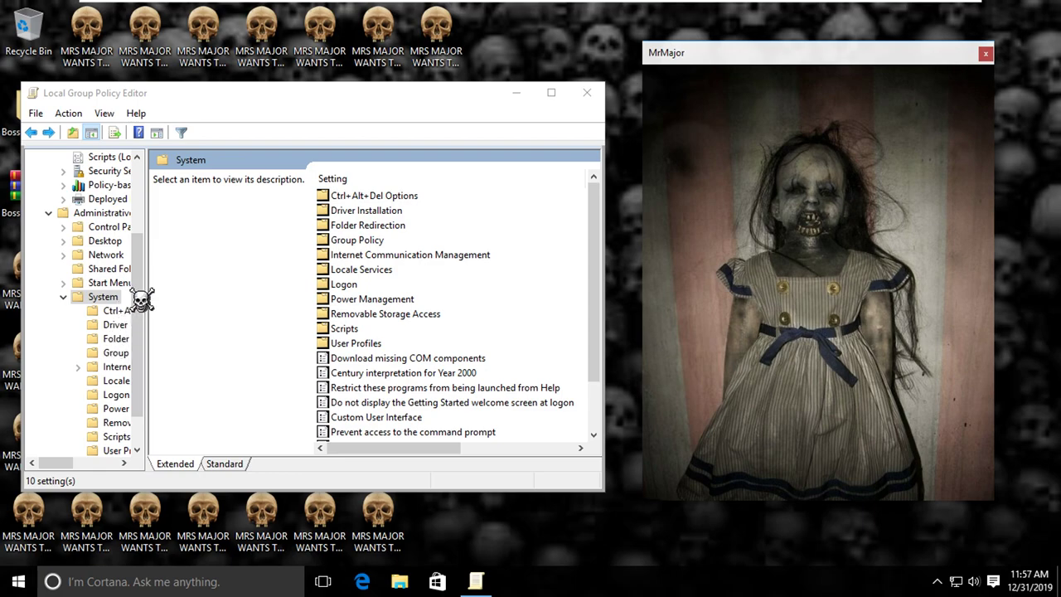
{"action": "left_click_drag", "start_coordinate": [147, 235], "coordinate": [203, 235]}
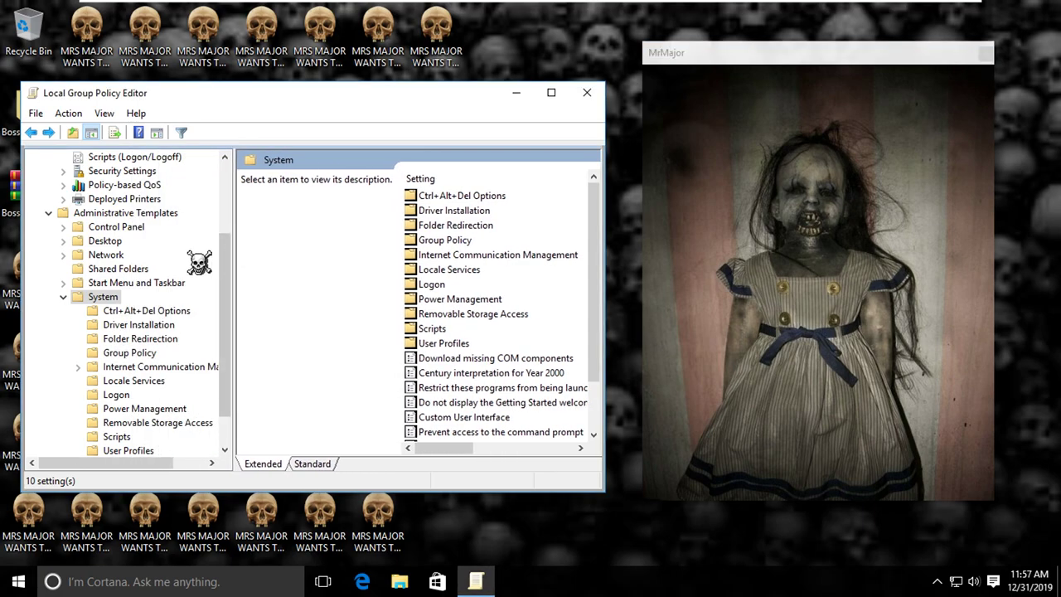
Step: Open Windows Components under the user's Administrative Templates and look through its policy folders for a relevant restriction
{"action": "left_click_drag", "start_coordinate": [225, 335], "coordinate": [235, 354]}
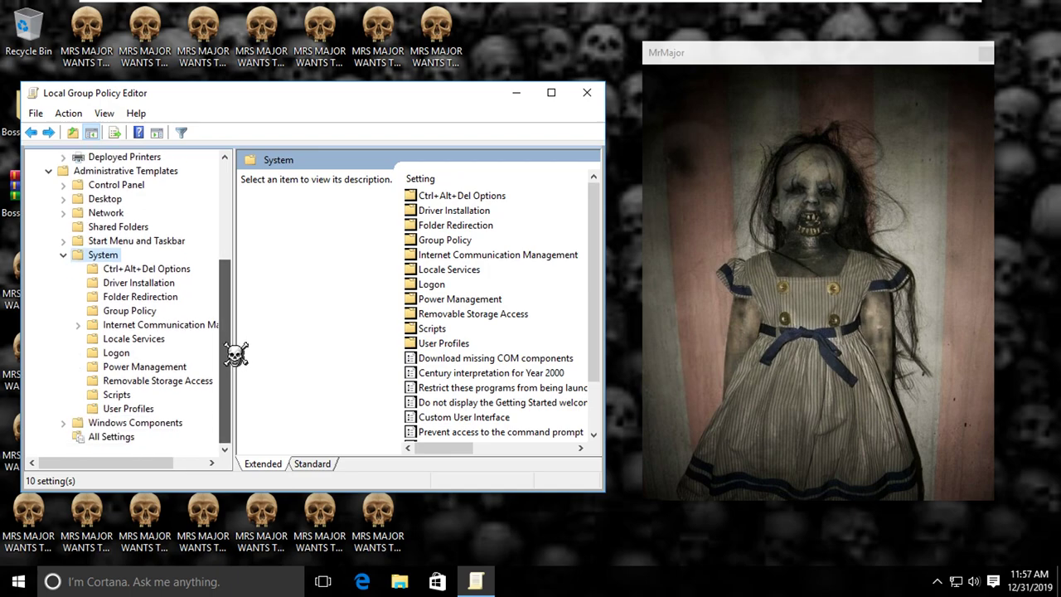
{"action": "left_click", "coordinate": [135, 425]}
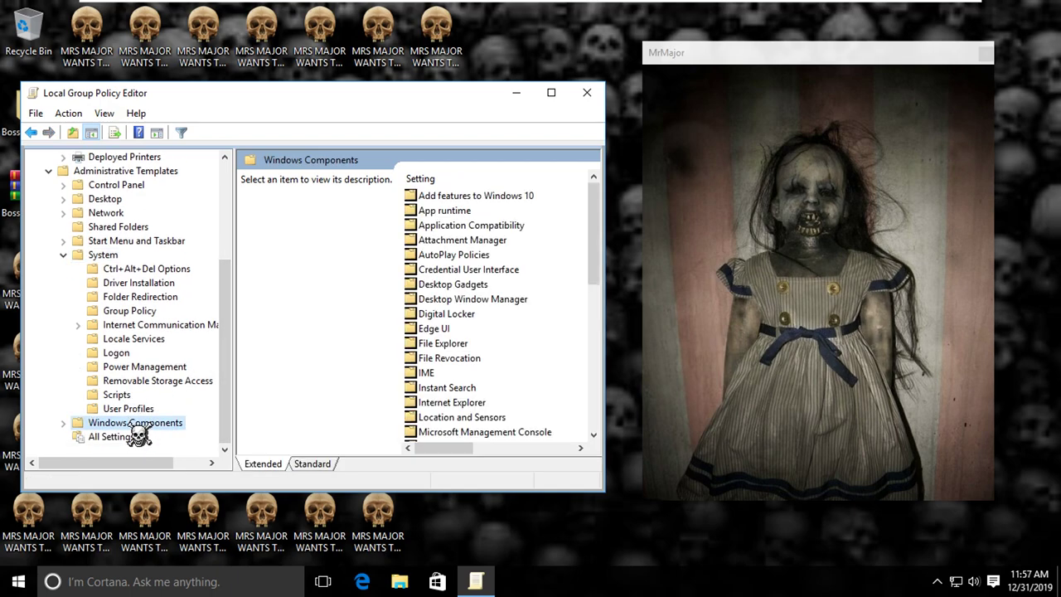
{"action": "left_click_drag", "start_coordinate": [594, 239], "coordinate": [570, 401]}
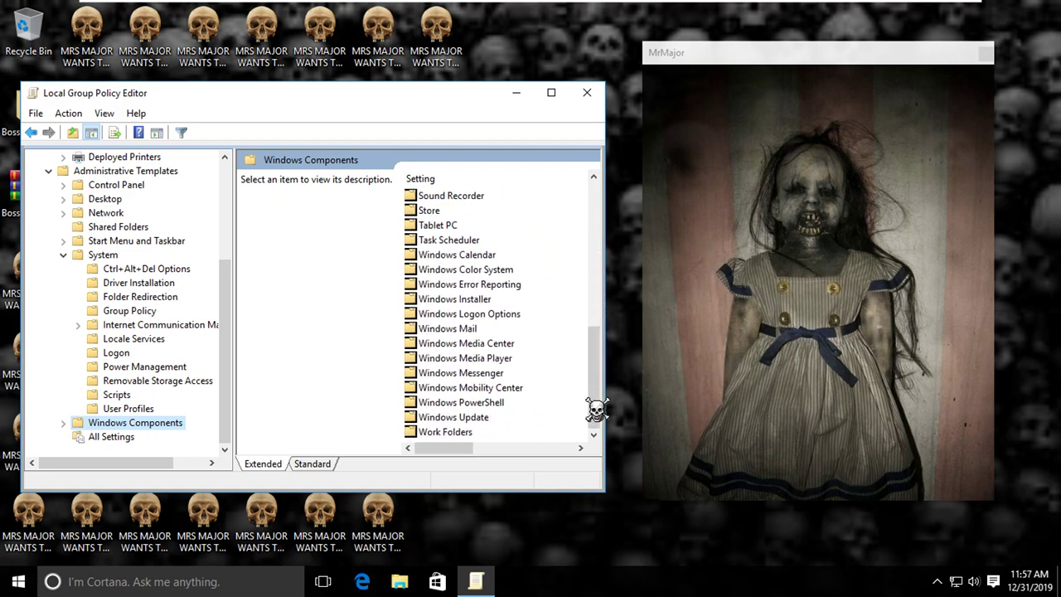
{"action": "left_click", "coordinate": [583, 402]}
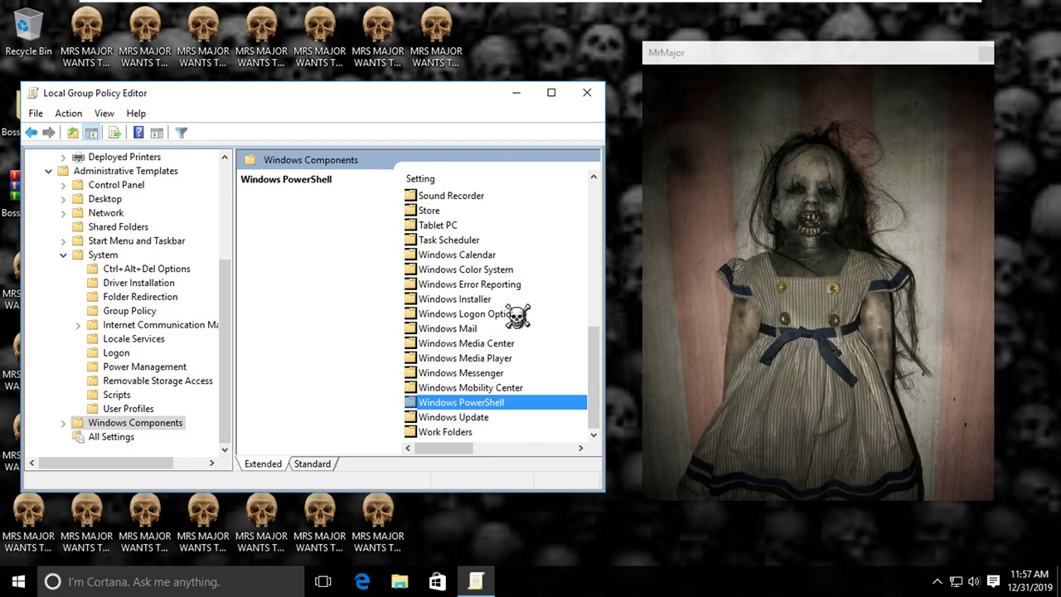
{"action": "scroll", "coordinate": [519, 332], "scroll_direction": "up", "scroll_amount": 15}
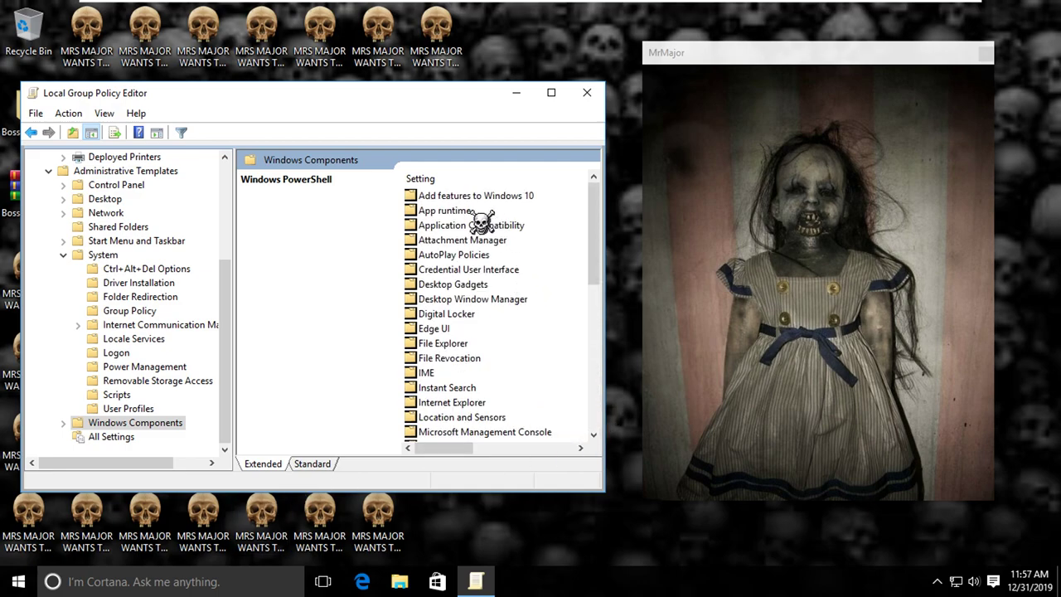
{"action": "scroll", "coordinate": [542, 300], "scroll_direction": "down", "scroll_amount": 3}
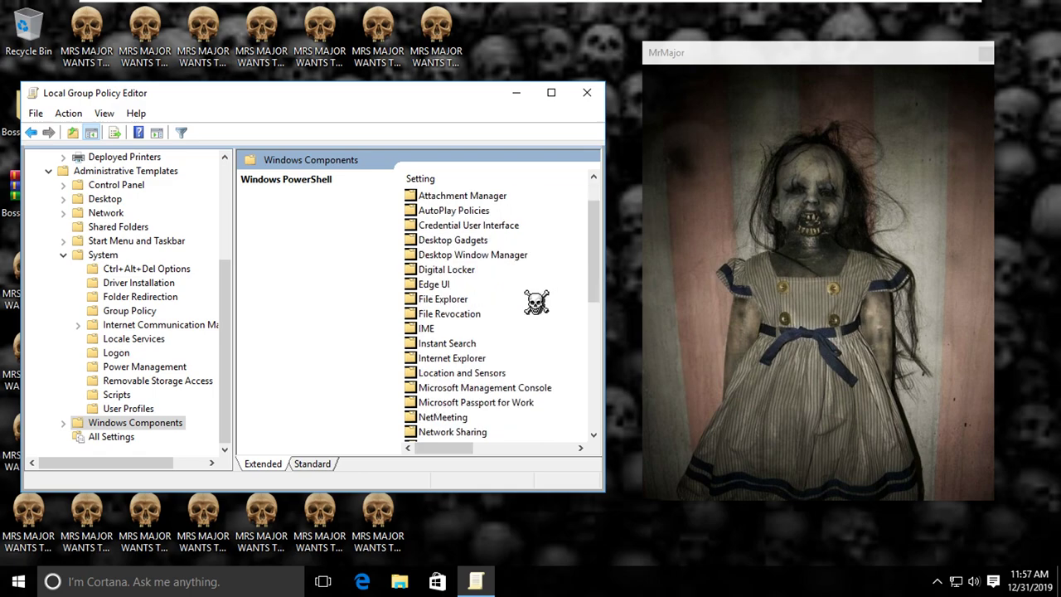
{"action": "scroll", "coordinate": [535, 304], "scroll_direction": "down", "scroll_amount": 1}
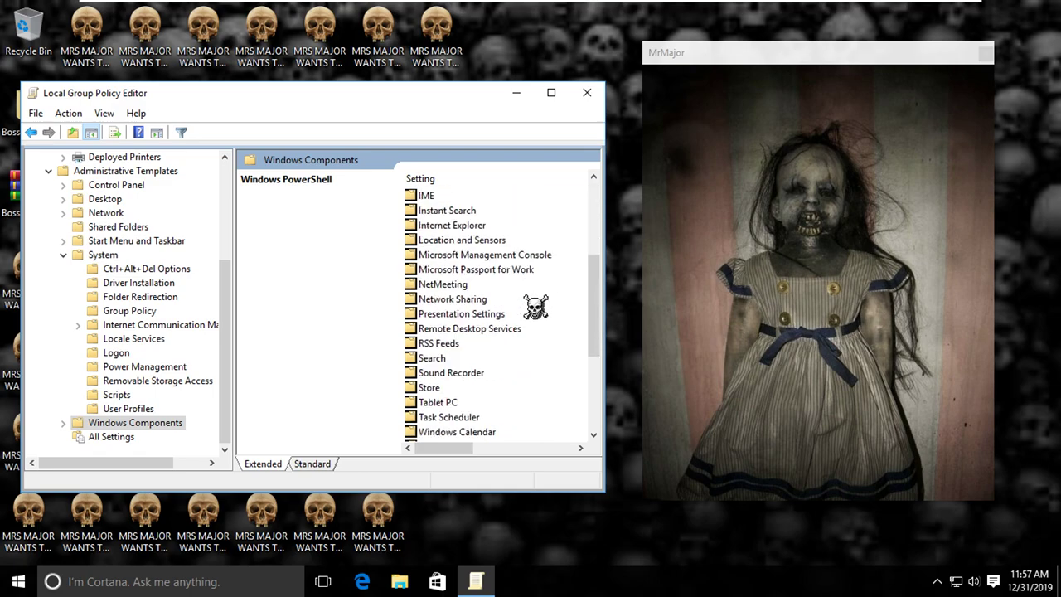
{"action": "scroll", "coordinate": [534, 309], "scroll_direction": "down", "scroll_amount": 1}
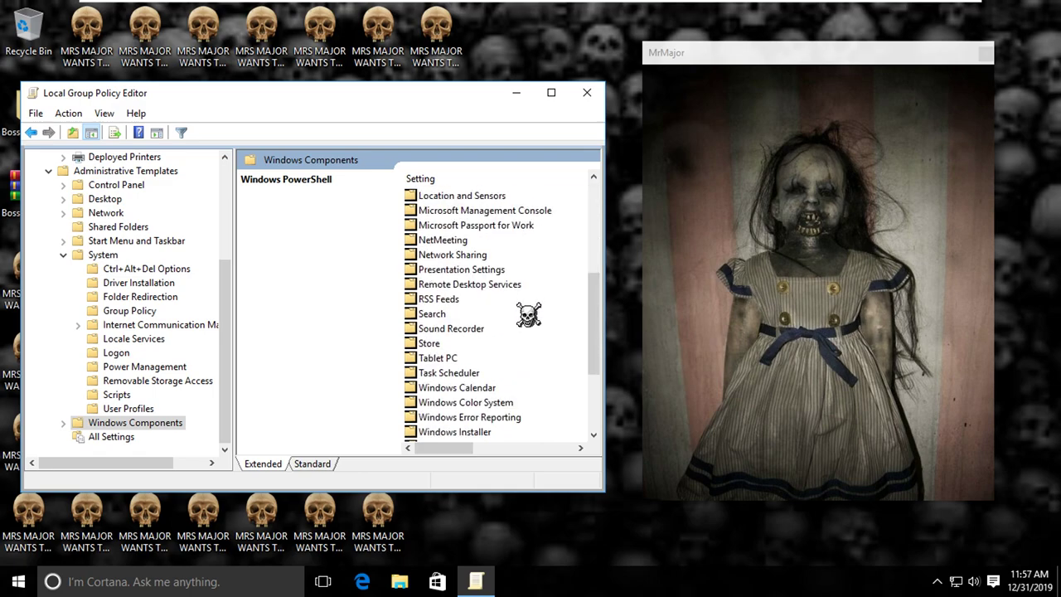
{"action": "scroll", "coordinate": [533, 315], "scroll_direction": "down", "scroll_amount": 2}
{"action": "scroll", "coordinate": [530, 332], "scroll_direction": "down", "scroll_amount": 1}
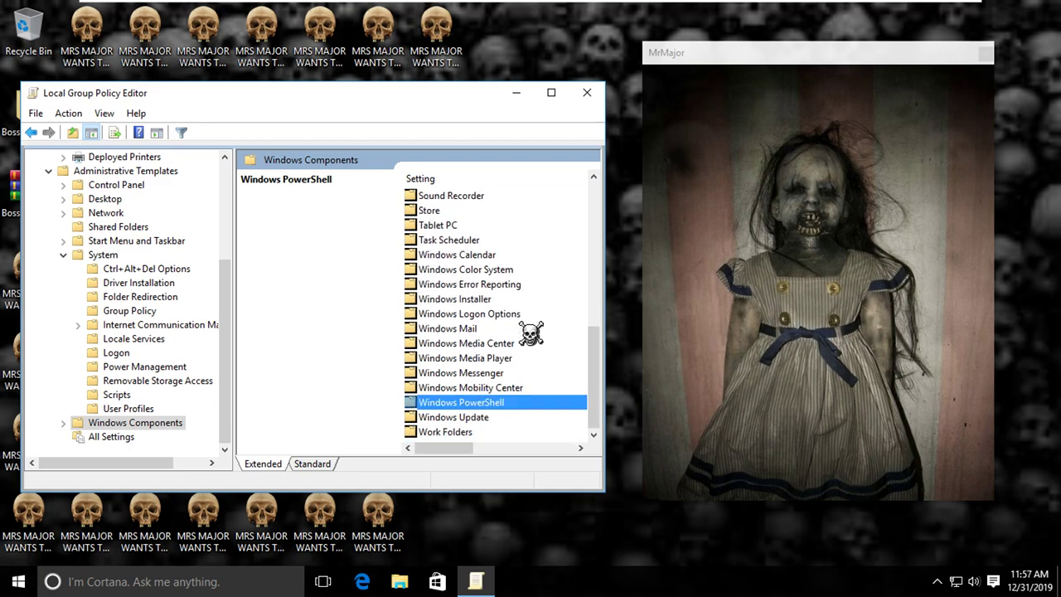
{"action": "scroll", "coordinate": [464, 306], "scroll_direction": "up", "scroll_amount": 9}
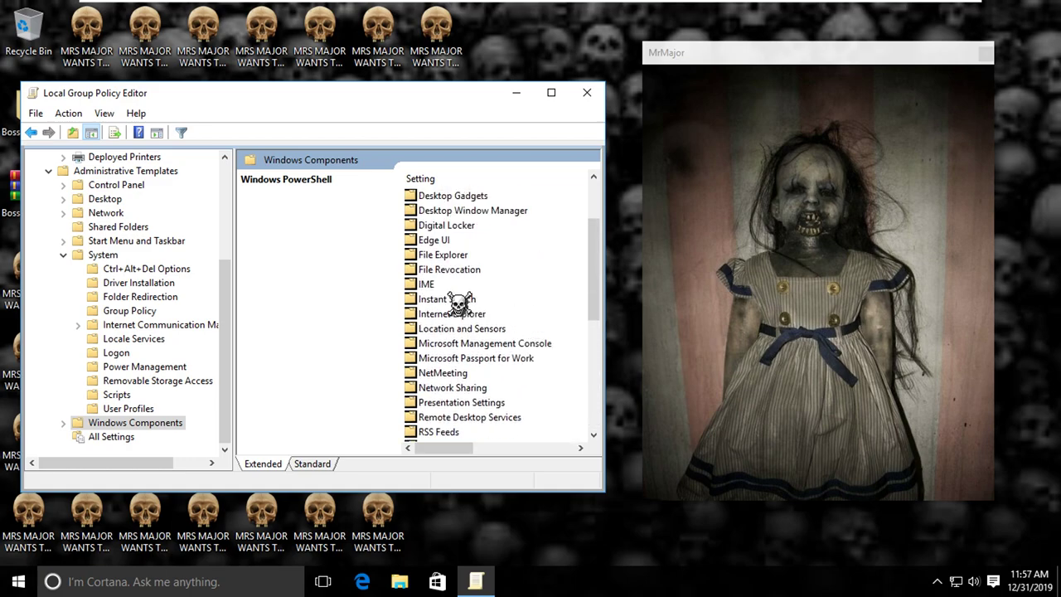
Step: Return to the System policies and open the Prevent access to registry editing tools setting
{"action": "left_click", "coordinate": [99, 254]}
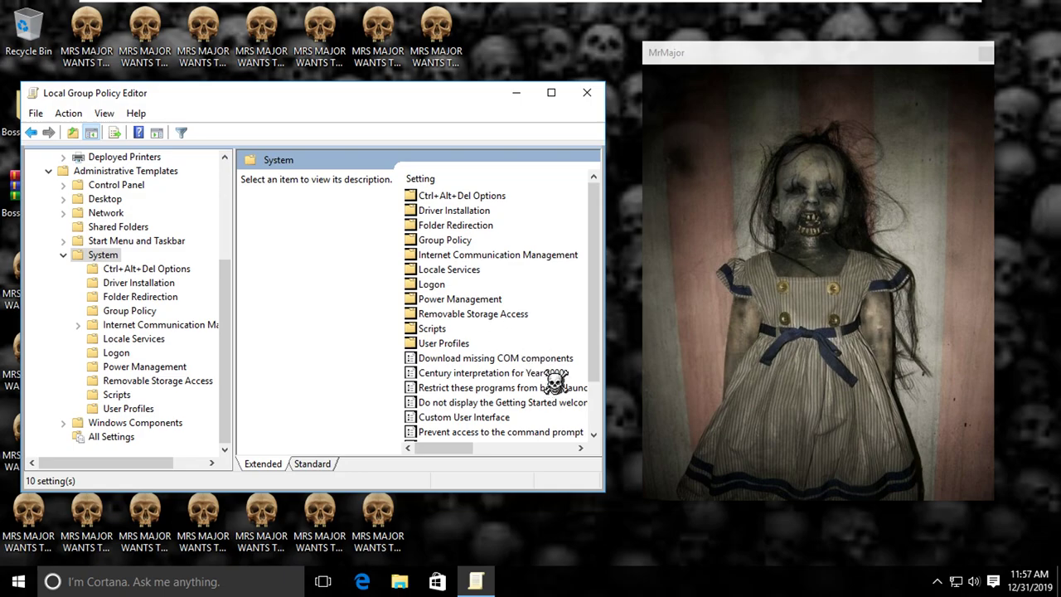
{"action": "scroll", "coordinate": [570, 402], "scroll_direction": "down", "scroll_amount": 1}
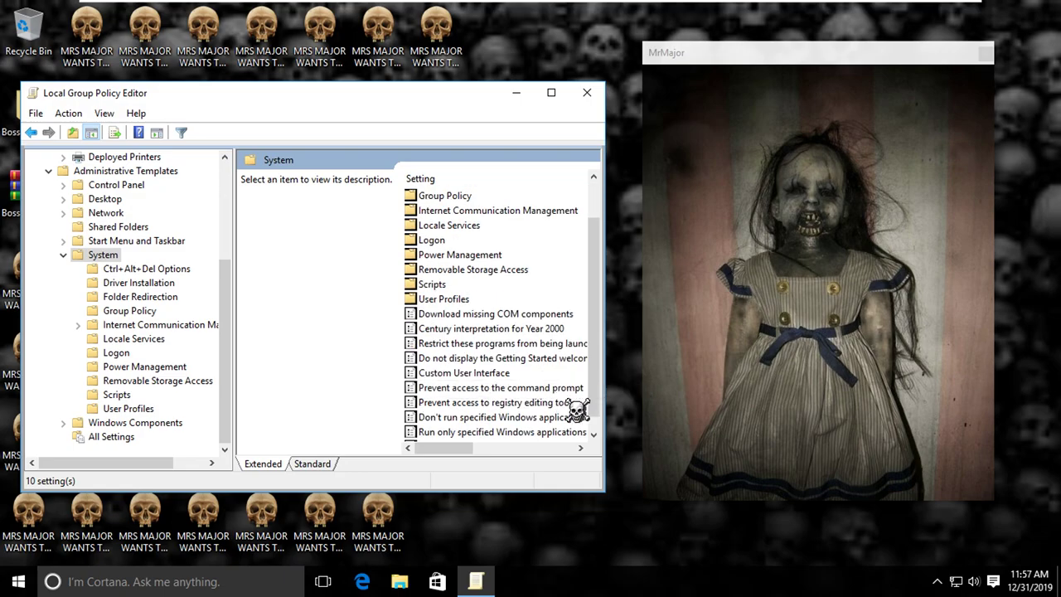
{"action": "double_click", "coordinate": [562, 403]}
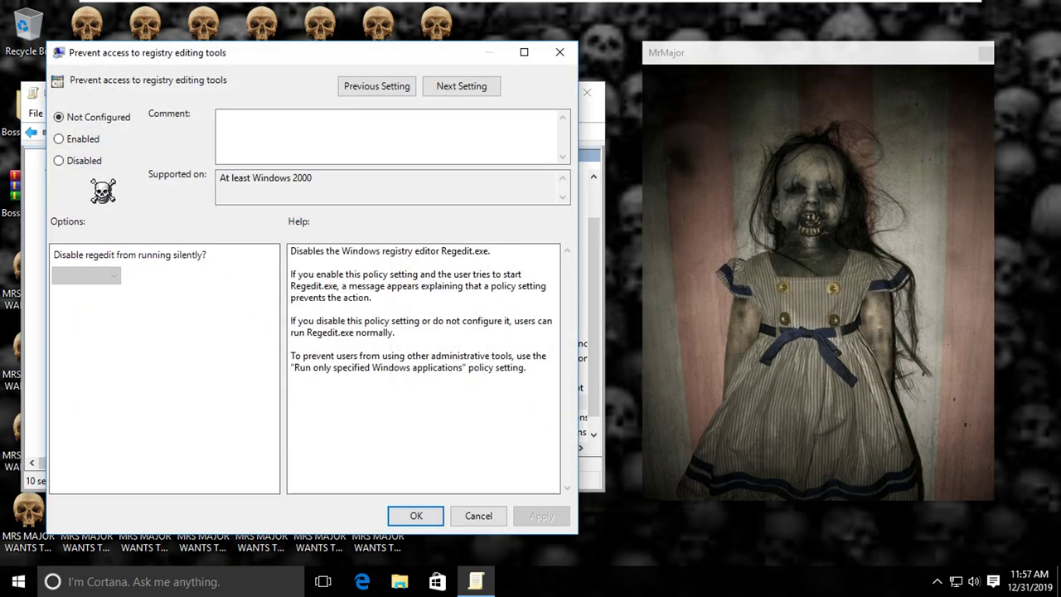
Step: Try to launch the Registry Editor by running regedit and close the message window
{"action": "left_click", "coordinate": [249, 589]}
{"action": "key", "text": "super+r"}
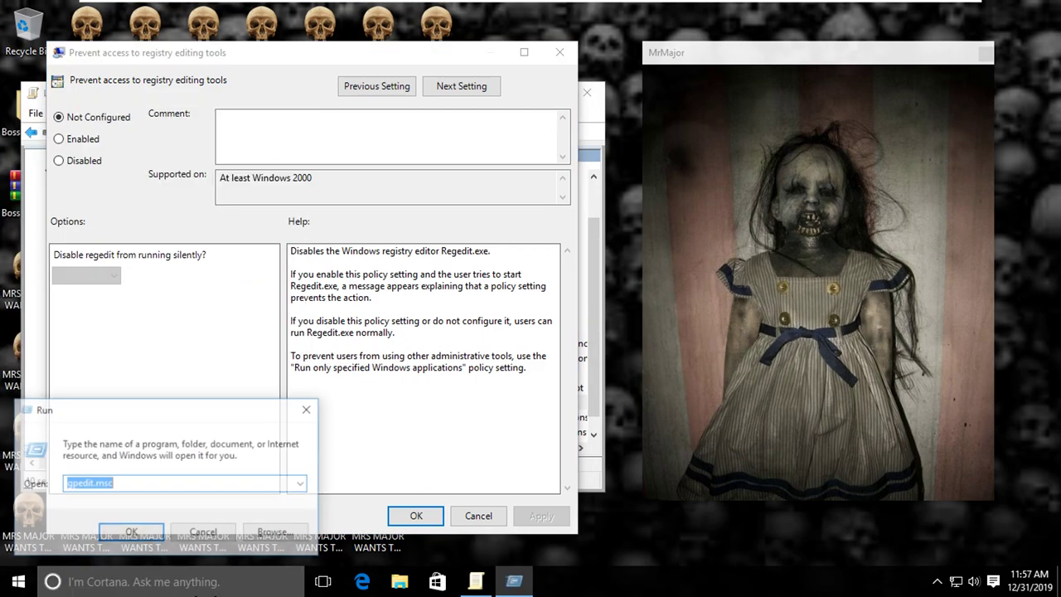
{"action": "type", "text": "reged"}
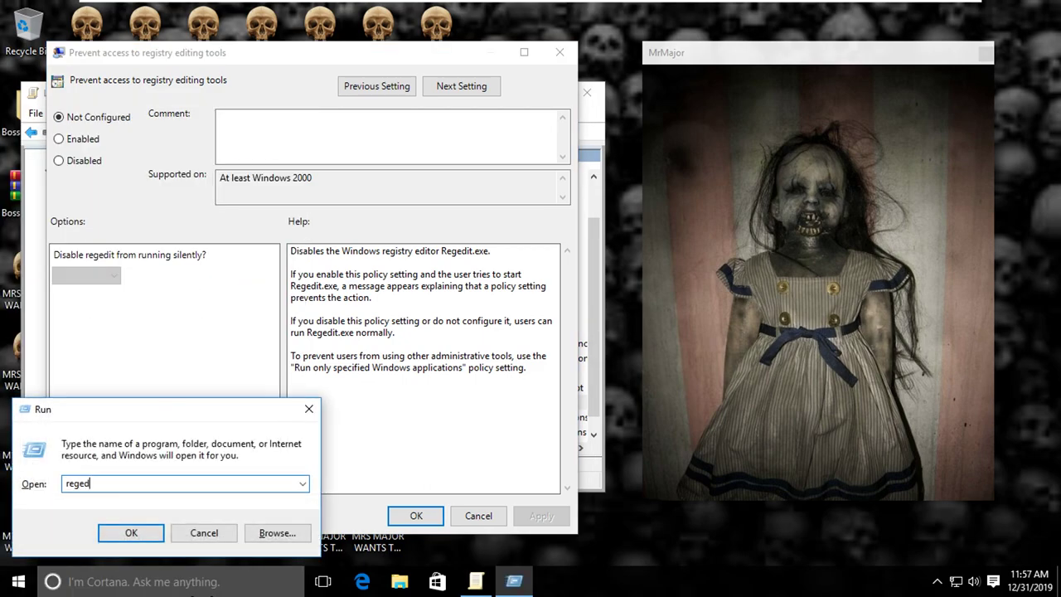
{"action": "type", "text": "it"}
{"action": "key", "text": "Return"}
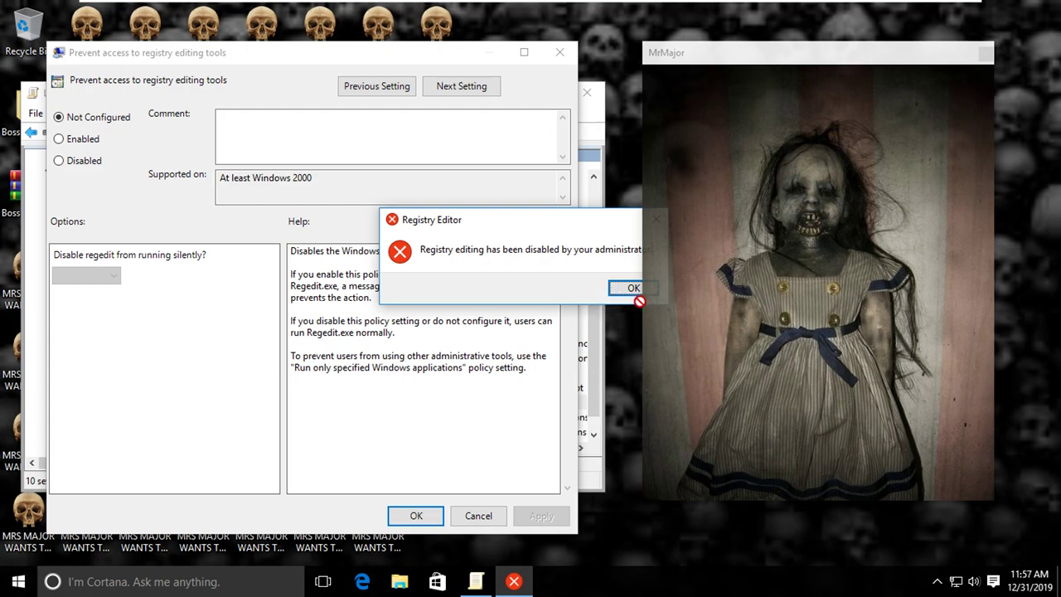
{"action": "left_click", "coordinate": [629, 290]}
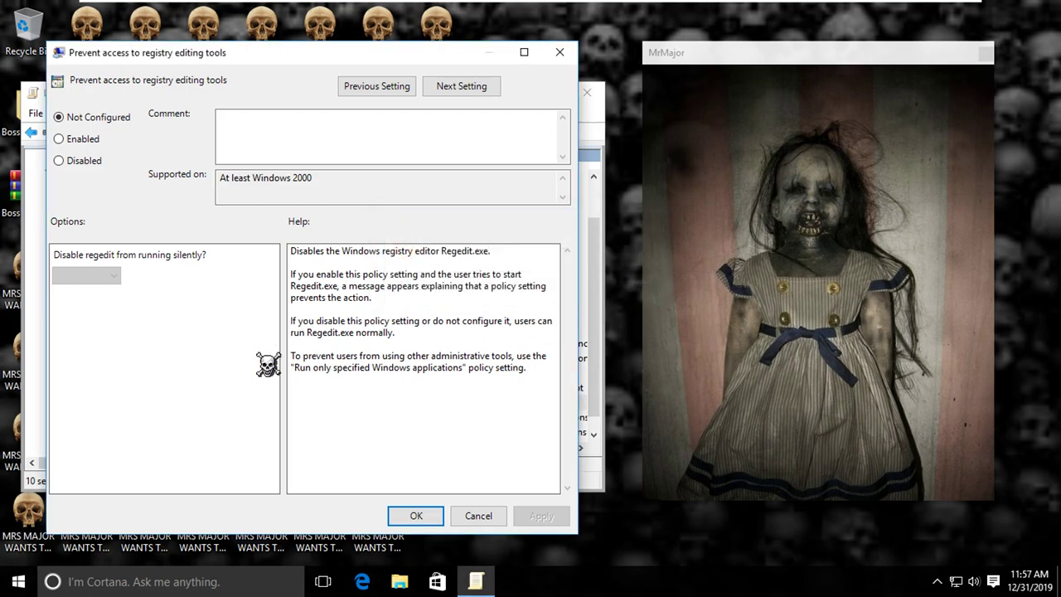
Step: Set the Prevent access to registry editing tools policy to Disabled and apply it
{"action": "left_click", "coordinate": [74, 159]}
{"action": "left_click", "coordinate": [550, 517]}
{"action": "left_click", "coordinate": [416, 516]}
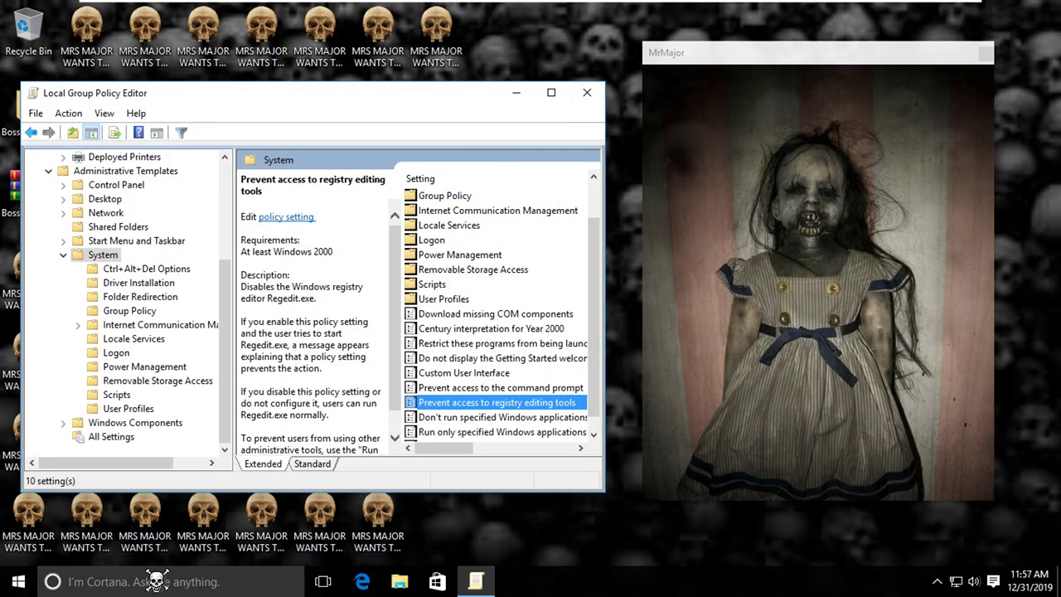
Step: Run regedit again to test access to the Registry Editor and dismiss the message
{"action": "key", "text": "super+r"}
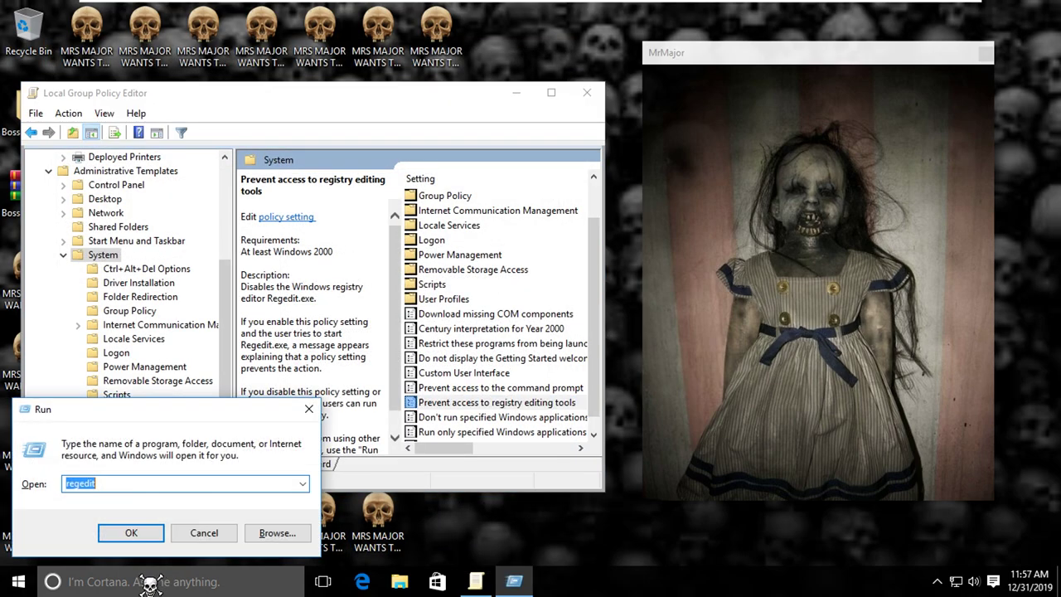
{"action": "left_click", "coordinate": [136, 537]}
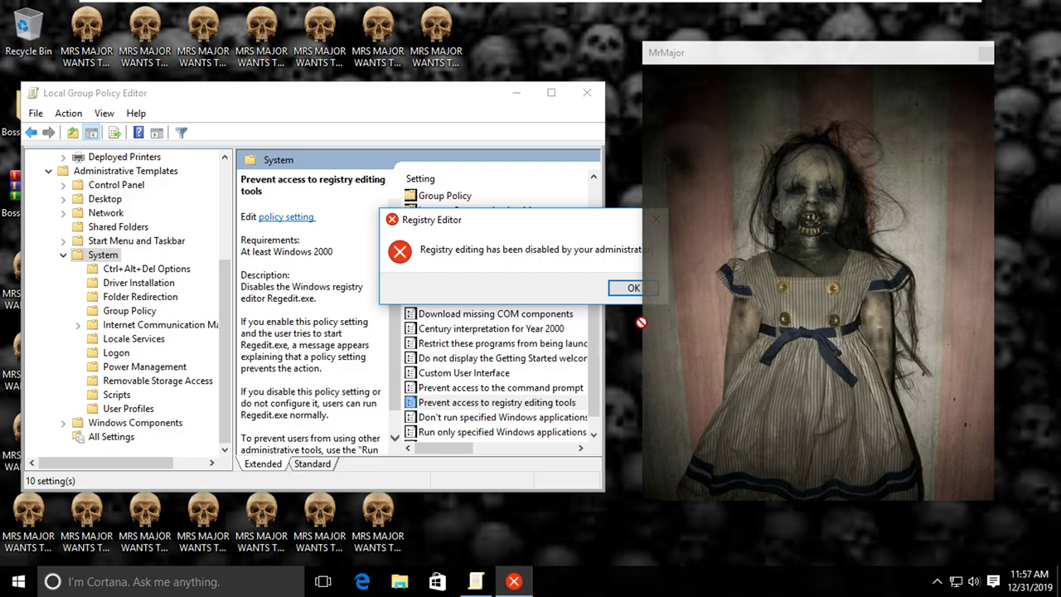
{"action": "left_click", "coordinate": [624, 287]}
Step: Set Prevent access to registry editing tools to Enabled with Disable regedit from running silently set to No, and apply it
{"action": "double_click", "coordinate": [462, 403]}
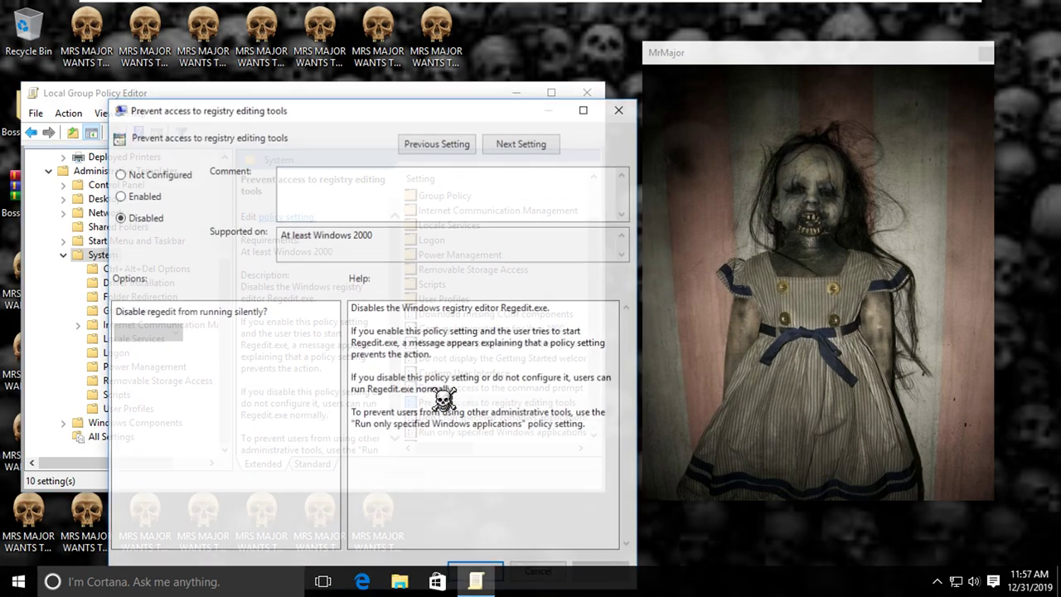
{"action": "left_click", "coordinate": [143, 197]}
{"action": "left_click_drag", "start_coordinate": [364, 110], "coordinate": [326, 28]}
{"action": "left_click", "coordinate": [125, 250]}
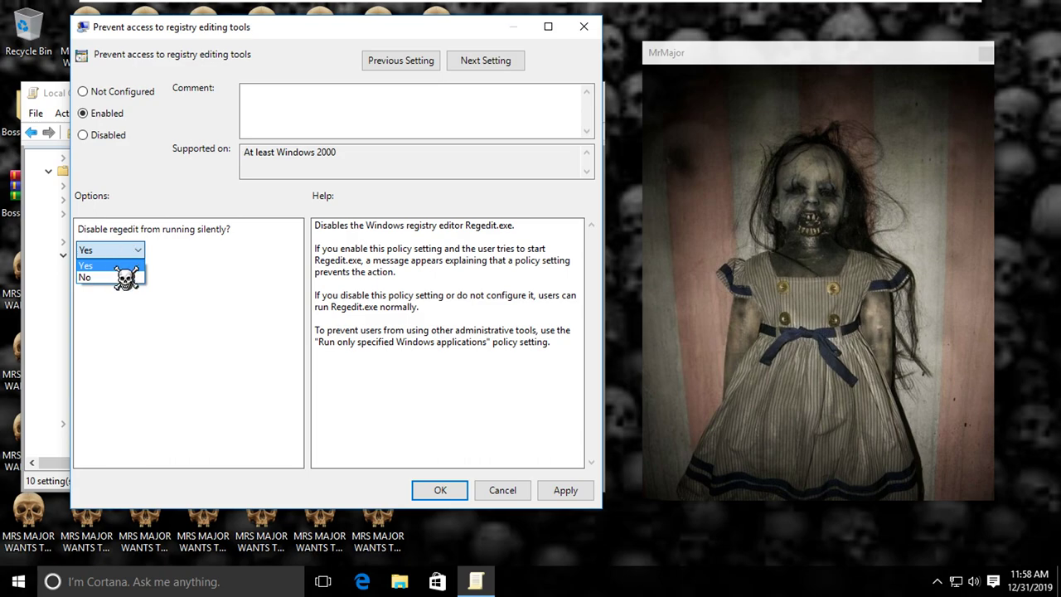
{"action": "left_click", "coordinate": [123, 279]}
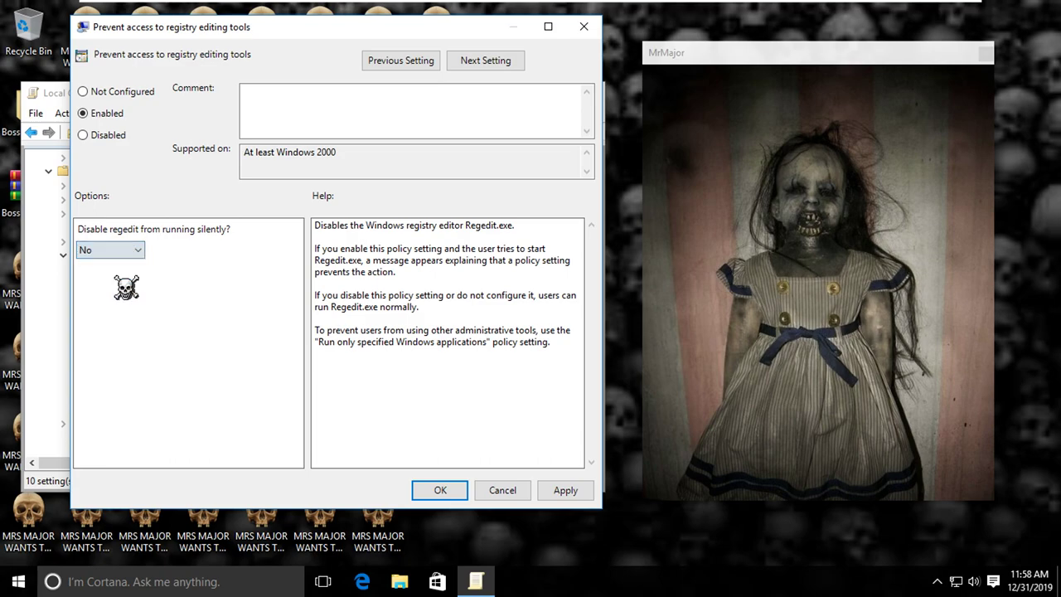
{"action": "left_click", "coordinate": [567, 491]}
{"action": "left_click", "coordinate": [440, 490]}
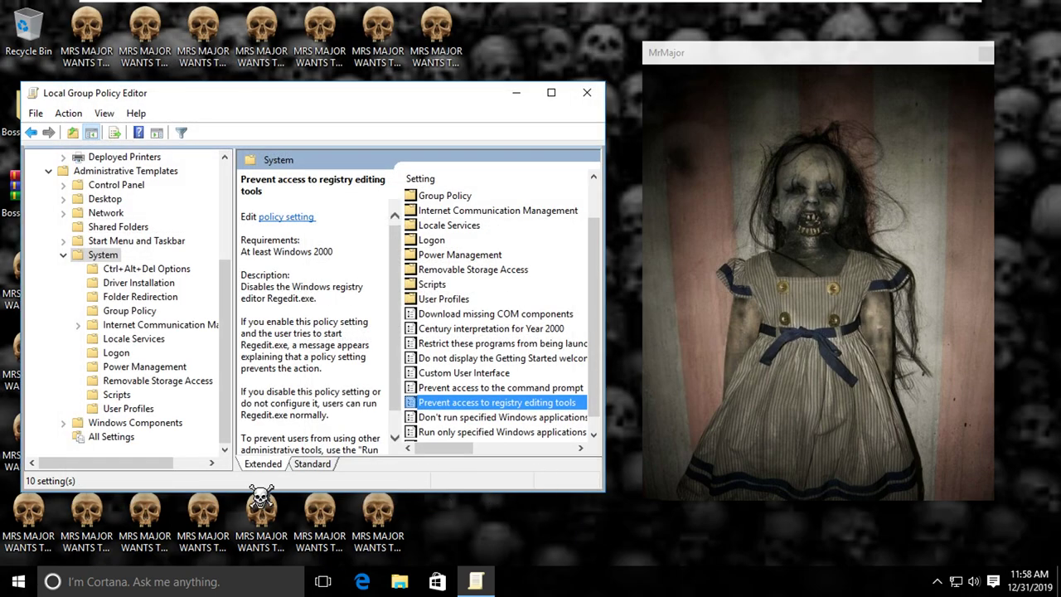
Step: Test whether the Registry Editor launches with the changed policy by running regedit, and close the message
{"action": "left_click", "coordinate": [141, 581]}
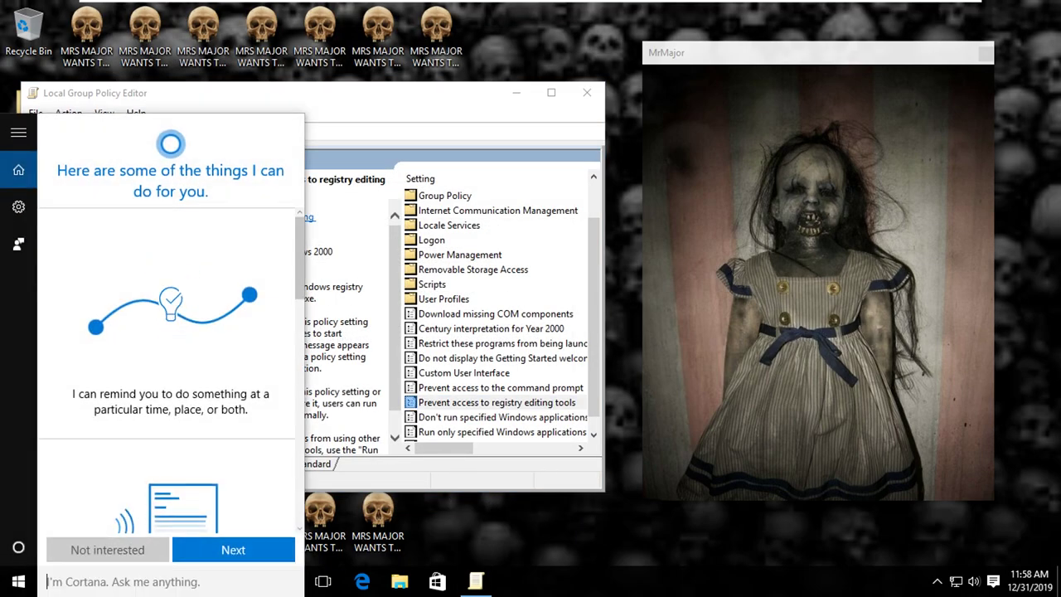
{"action": "type", "text": "re"}
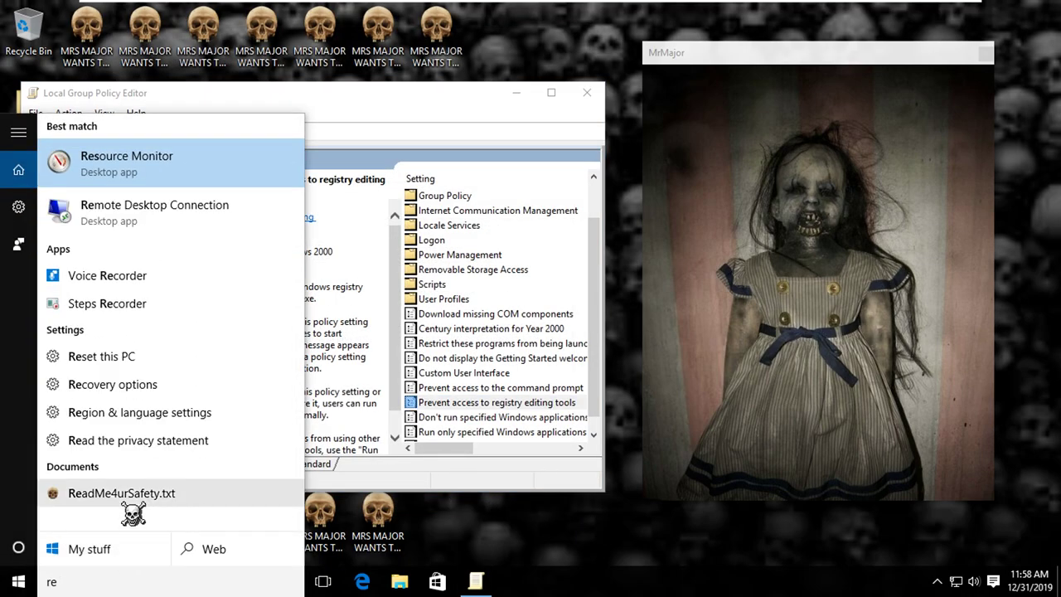
{"action": "type", "text": "ged"}
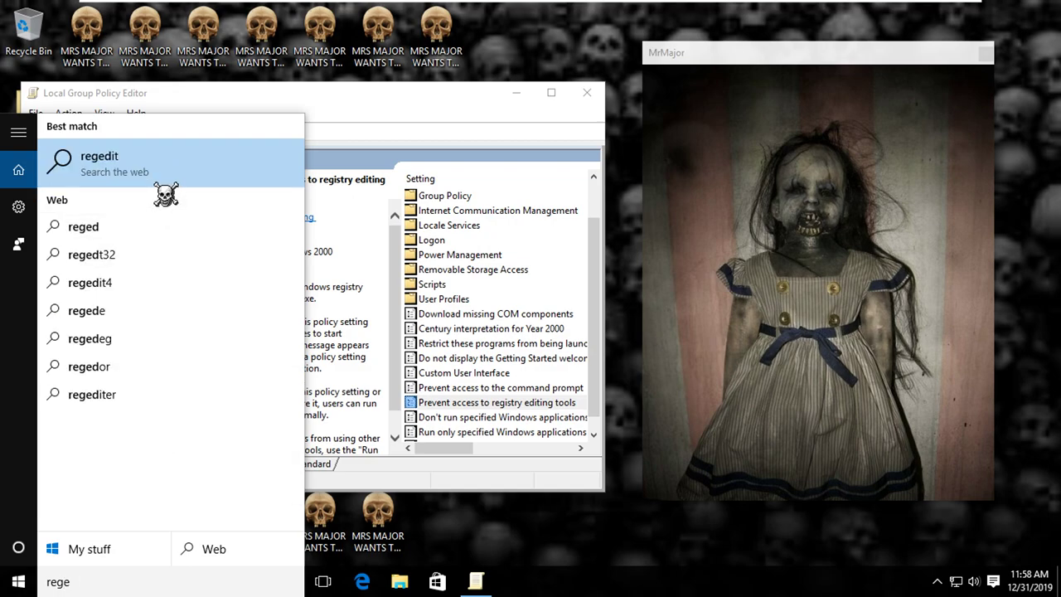
{"action": "key", "text": "Escape"}
{"action": "key", "text": "super+r"}
{"action": "key", "text": "Return"}
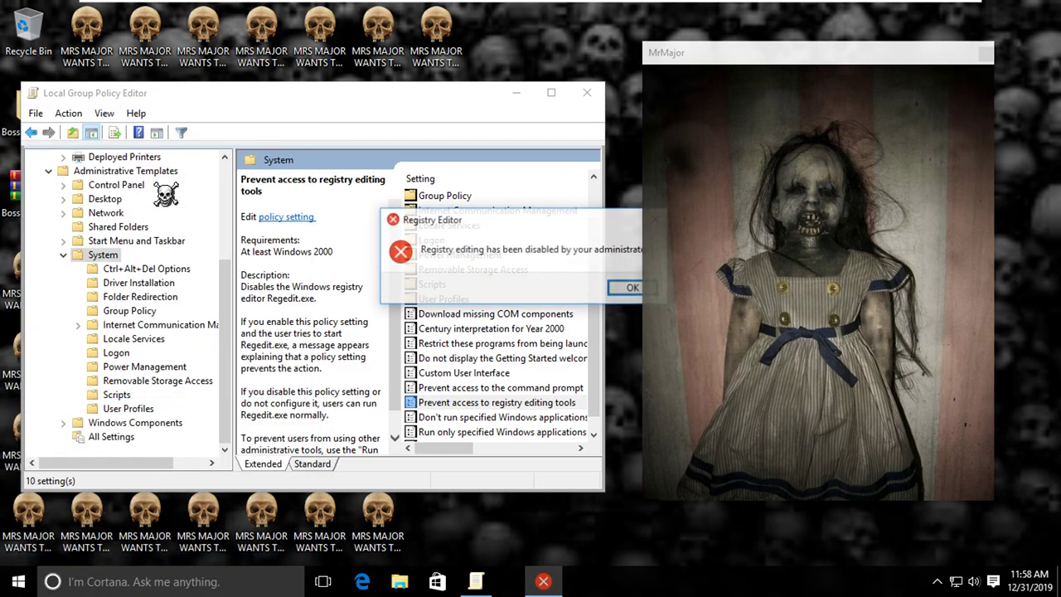
{"action": "left_click", "coordinate": [624, 289]}
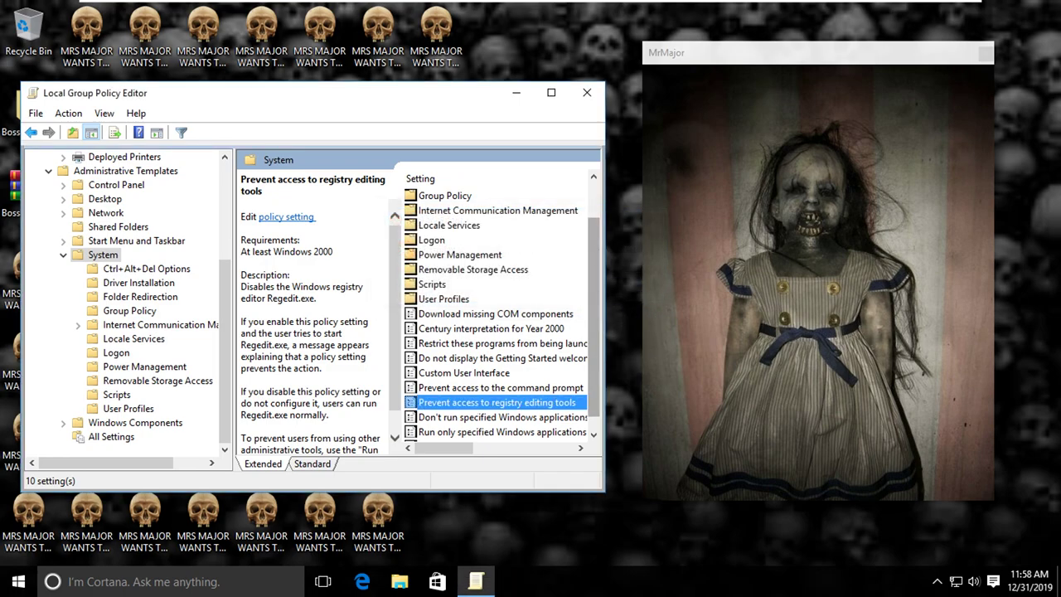
Step: Check the Windows security options screen for a Task Manager entry, and return to the desktop
{"action": "scroll", "coordinate": [483, 282], "scroll_direction": "up", "scroll_amount": 1}
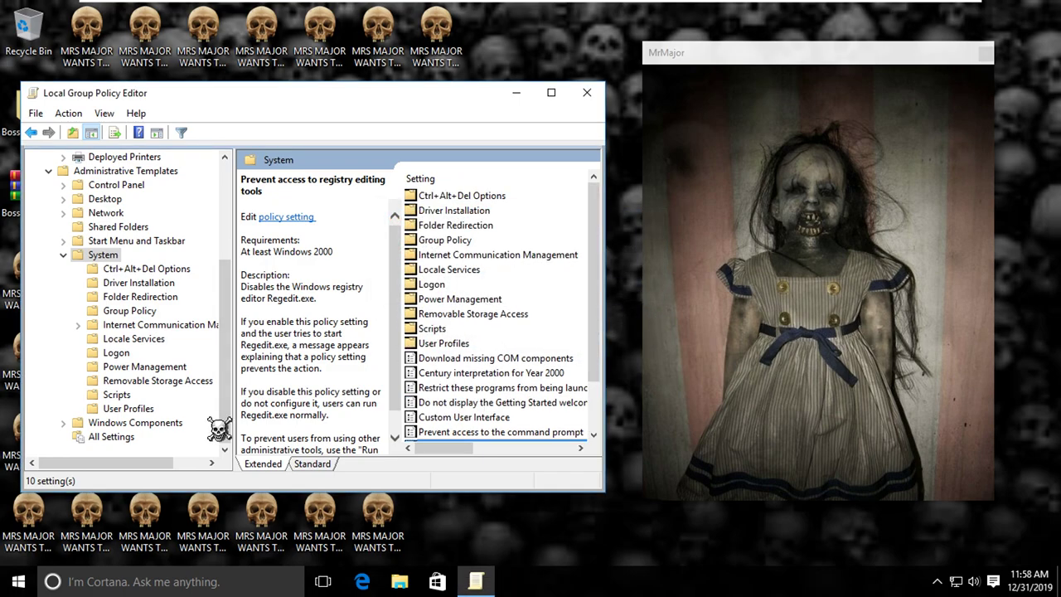
{"action": "key", "text": "ctrl+alt+Delete"}
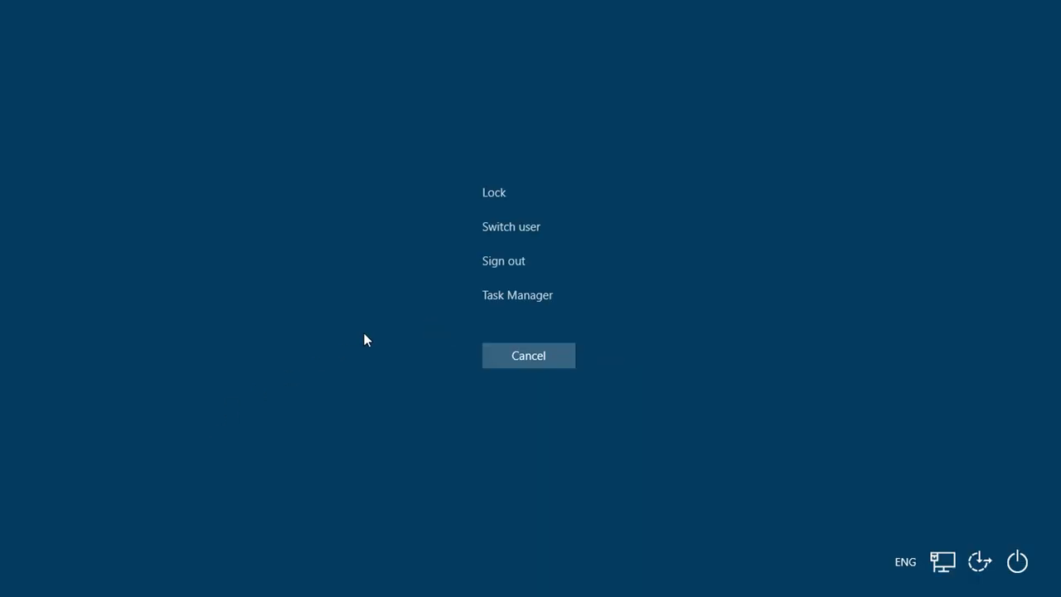
{"action": "left_click", "coordinate": [538, 363]}
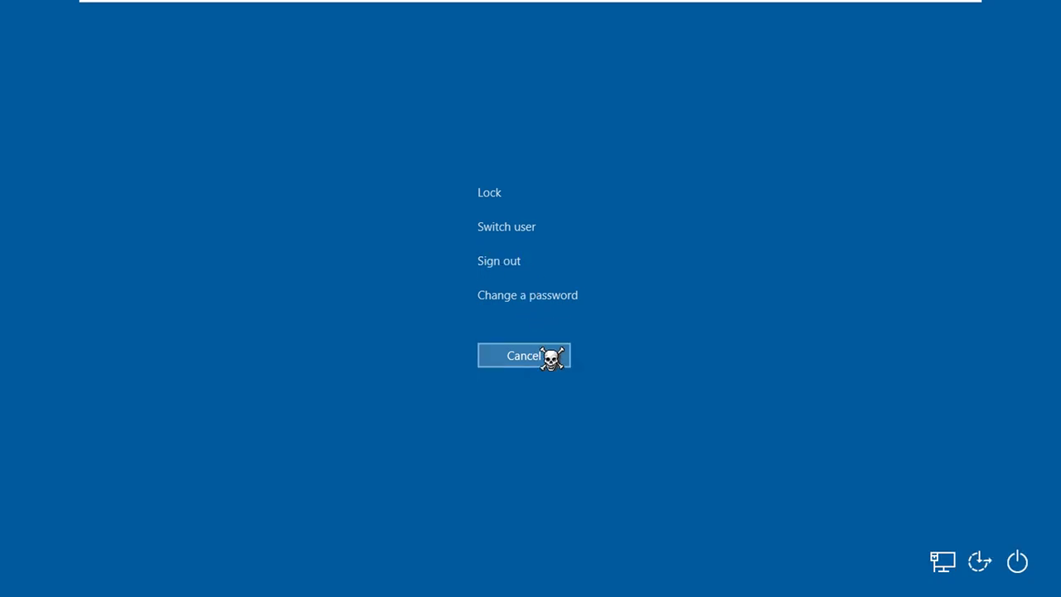
{"action": "left_click", "coordinate": [547, 362]}
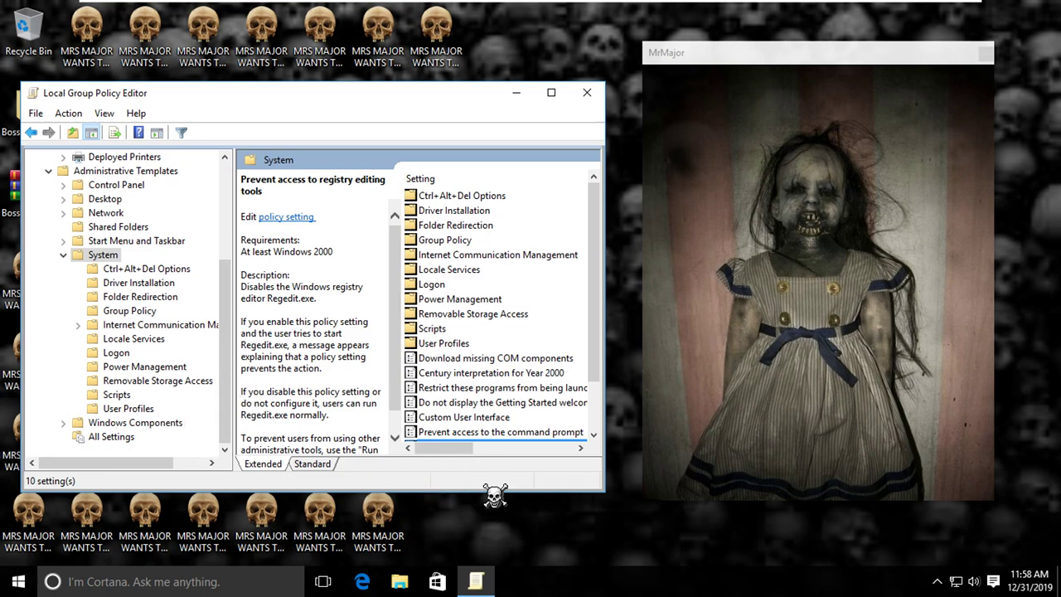
Step: Browse the System policy folders under Administrative Templates and show the Ctrl+Alt+Del Options policies
{"action": "left_click", "coordinate": [116, 368]}
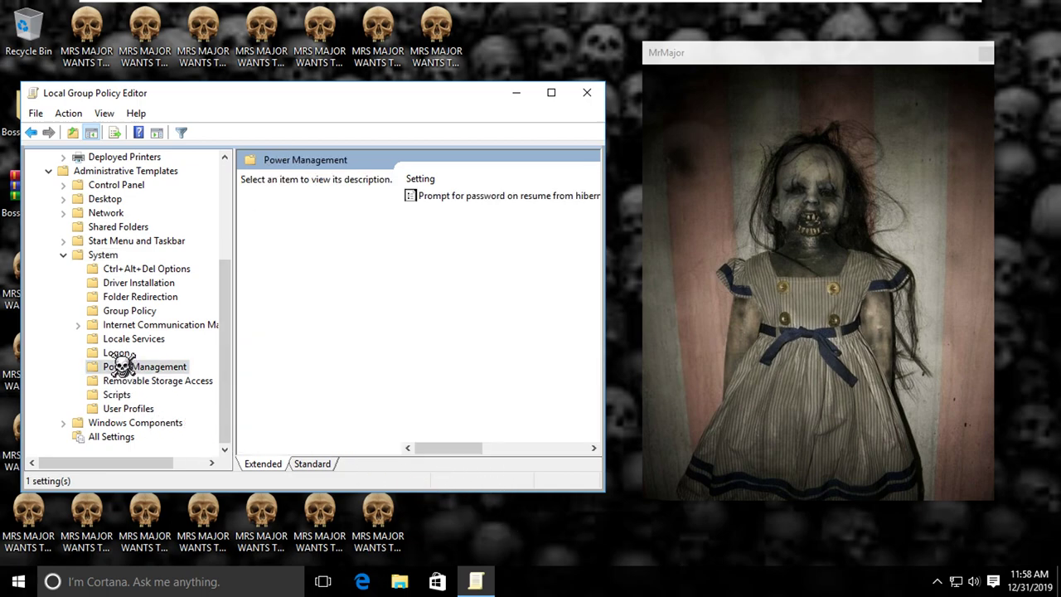
{"action": "left_click", "coordinate": [114, 353]}
{"action": "left_click", "coordinate": [132, 325]}
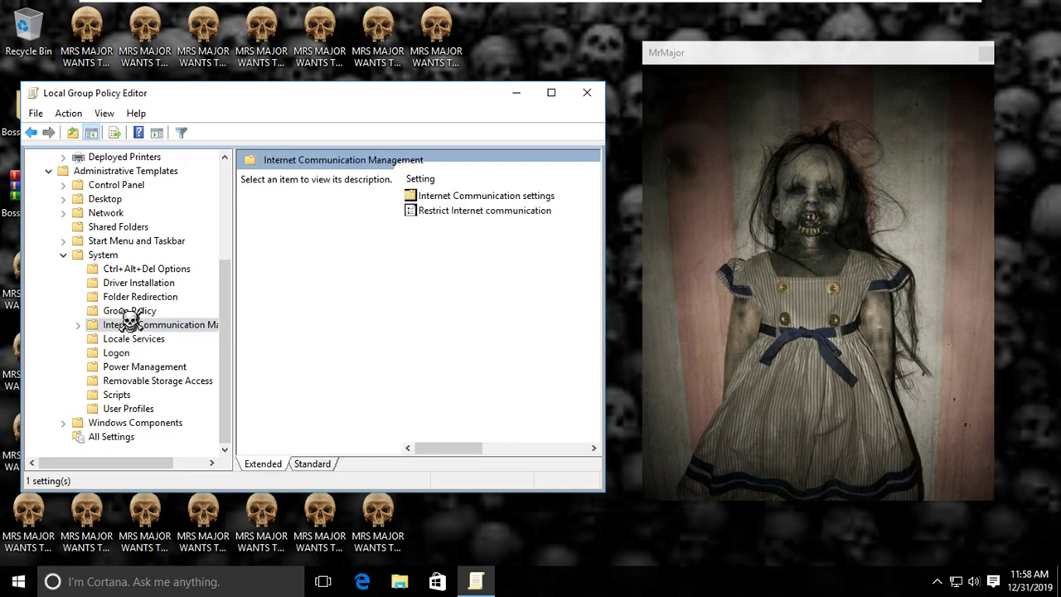
{"action": "left_click", "coordinate": [129, 308]}
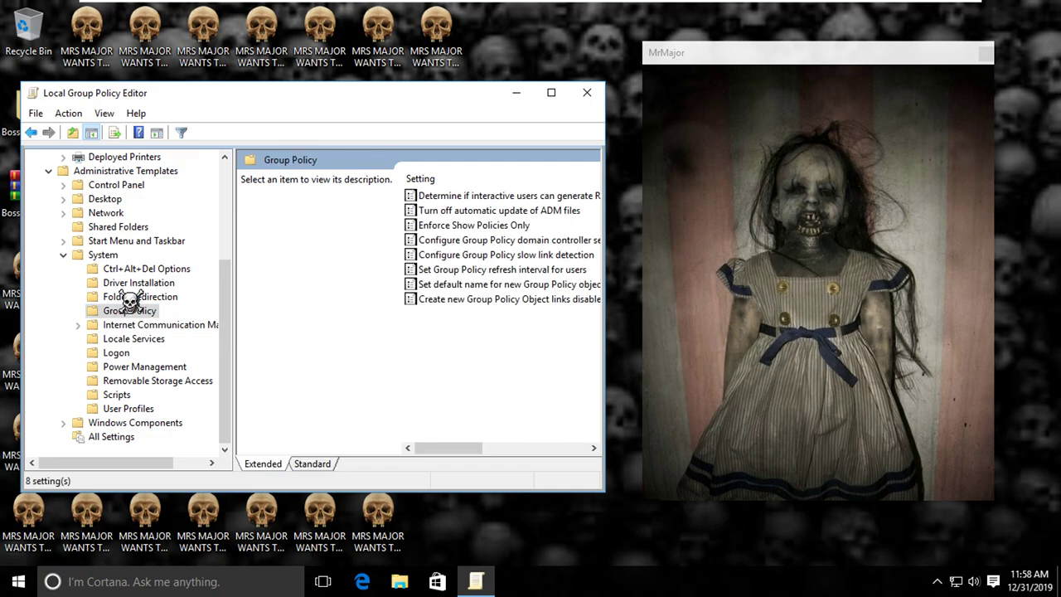
{"action": "left_click", "coordinate": [130, 285]}
{"action": "left_click", "coordinate": [130, 272]}
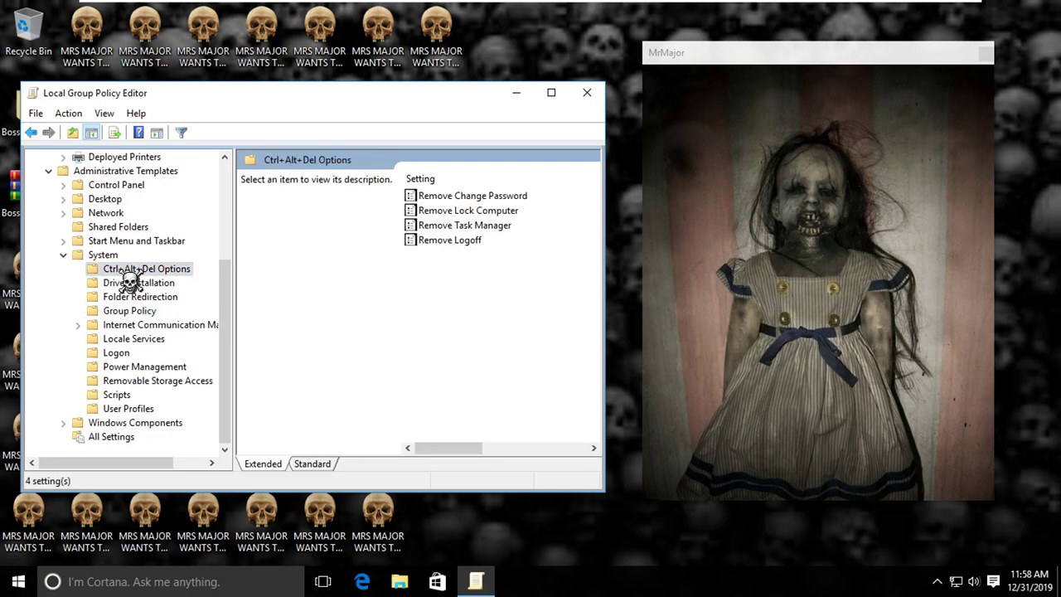
Step: Inspect the Remove Lock Computer and Remove Task Manager policies and close both without changing their settings
{"action": "double_click", "coordinate": [485, 213]}
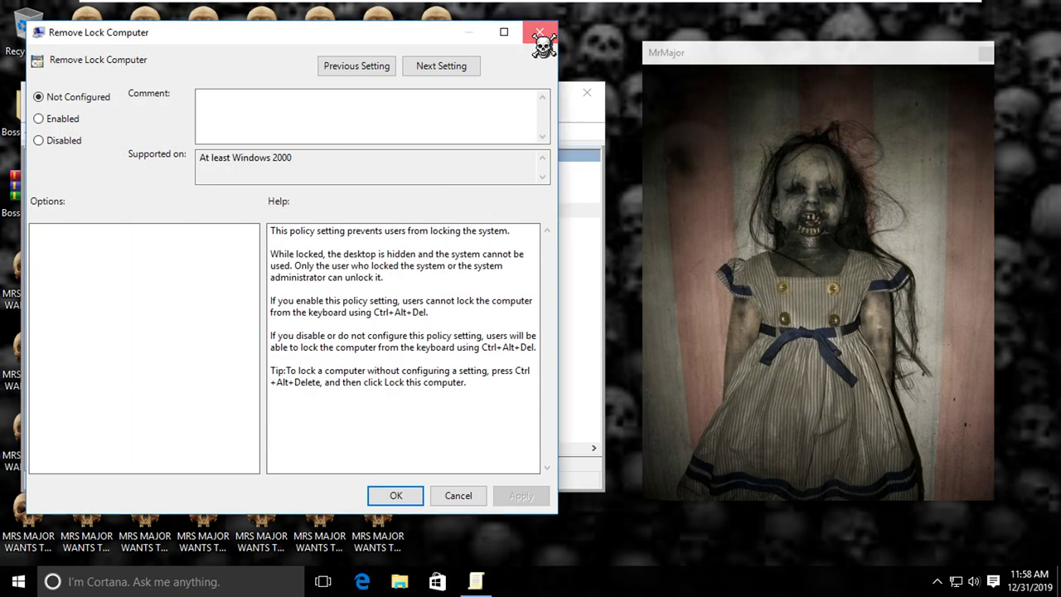
{"action": "left_click", "coordinate": [539, 35]}
{"action": "double_click", "coordinate": [485, 225]}
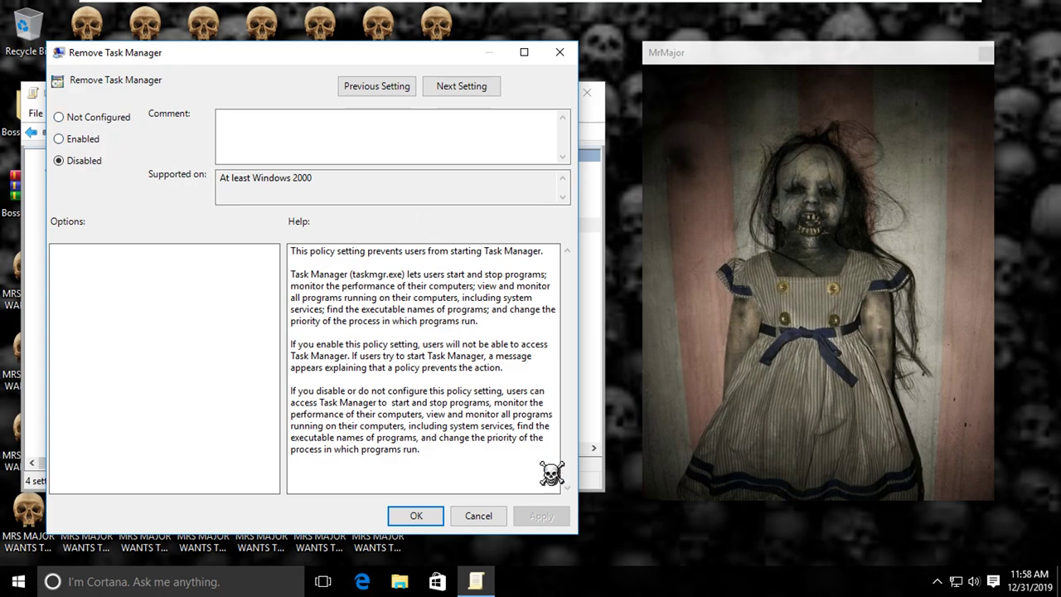
{"action": "left_click", "coordinate": [417, 516]}
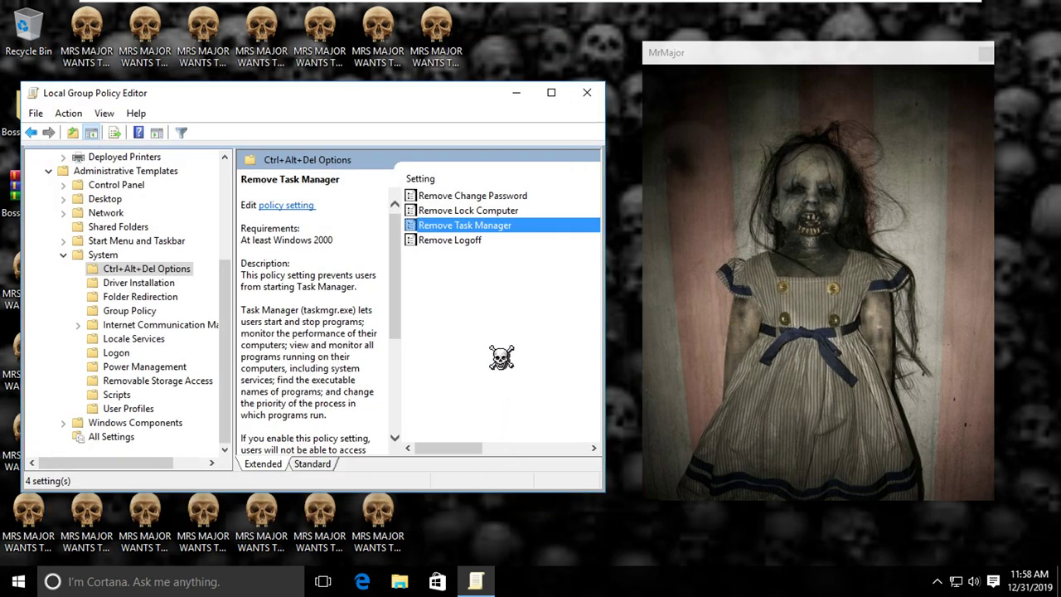
Step: Show the Start Menu and Taskbar policies in a maximized window and sort them by setting name
{"action": "left_click_drag", "start_coordinate": [475, 448], "coordinate": [448, 455]}
{"action": "left_click", "coordinate": [128, 239]}
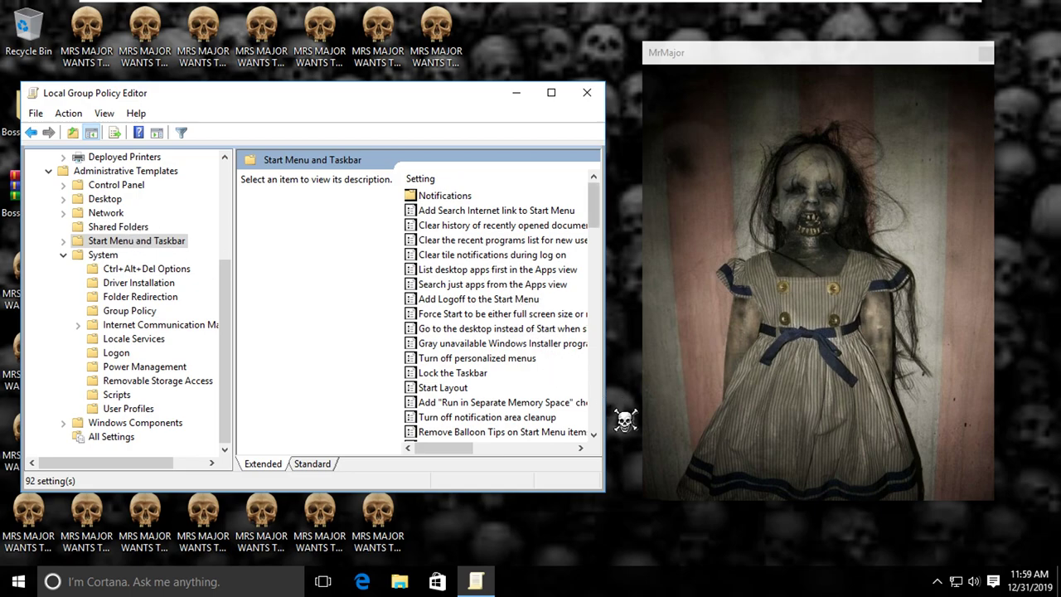
{"action": "scroll", "coordinate": [614, 402], "scroll_direction": "down", "scroll_amount": 6}
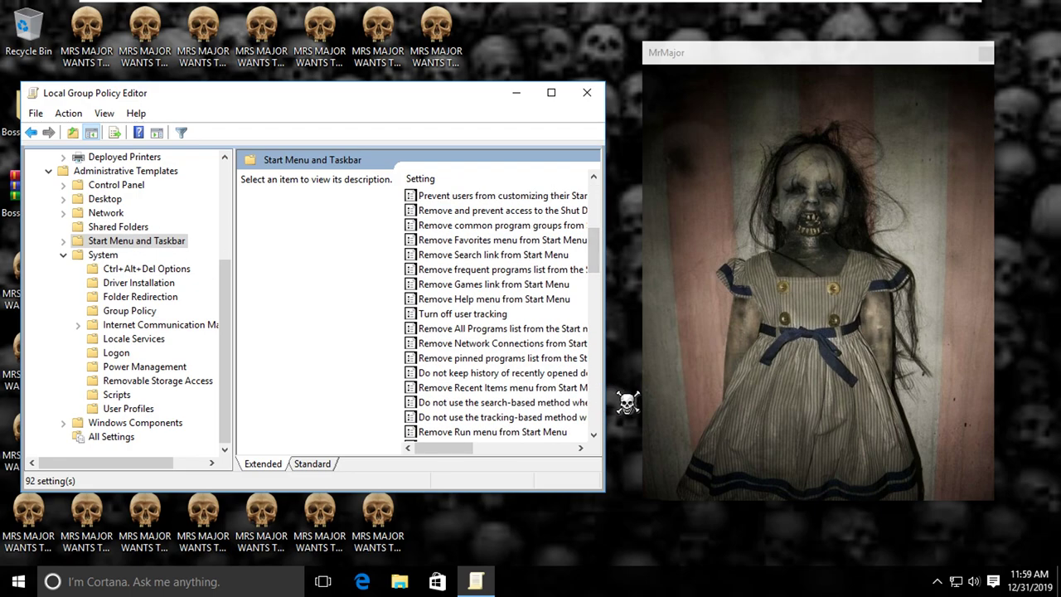
{"action": "scroll", "coordinate": [606, 285], "scroll_direction": "down", "scroll_amount": 5}
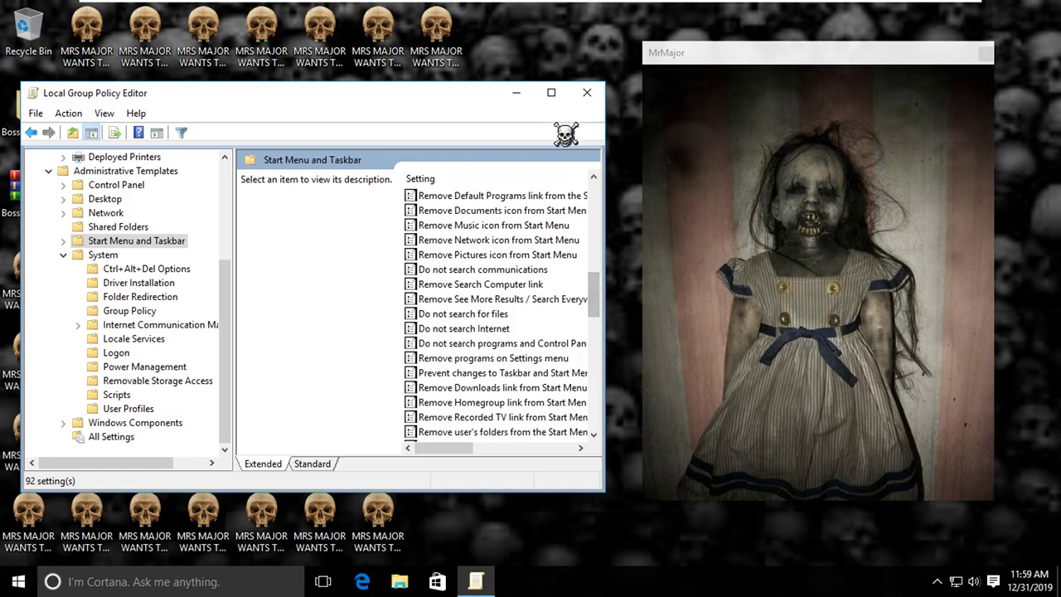
{"action": "left_click", "coordinate": [551, 92]}
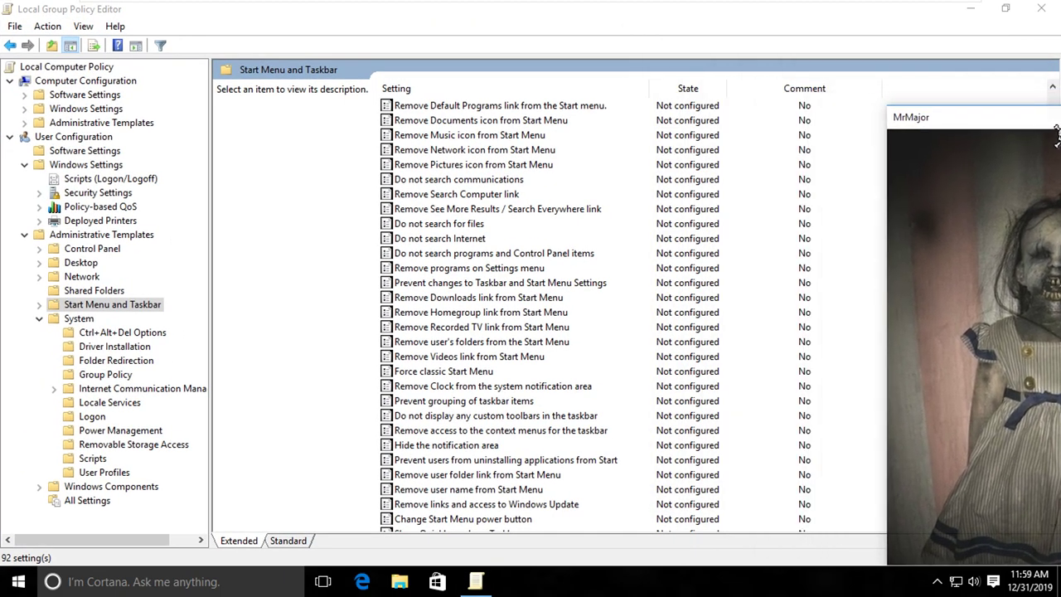
{"action": "scroll", "coordinate": [570, 250], "scroll_direction": "down", "scroll_amount": 3}
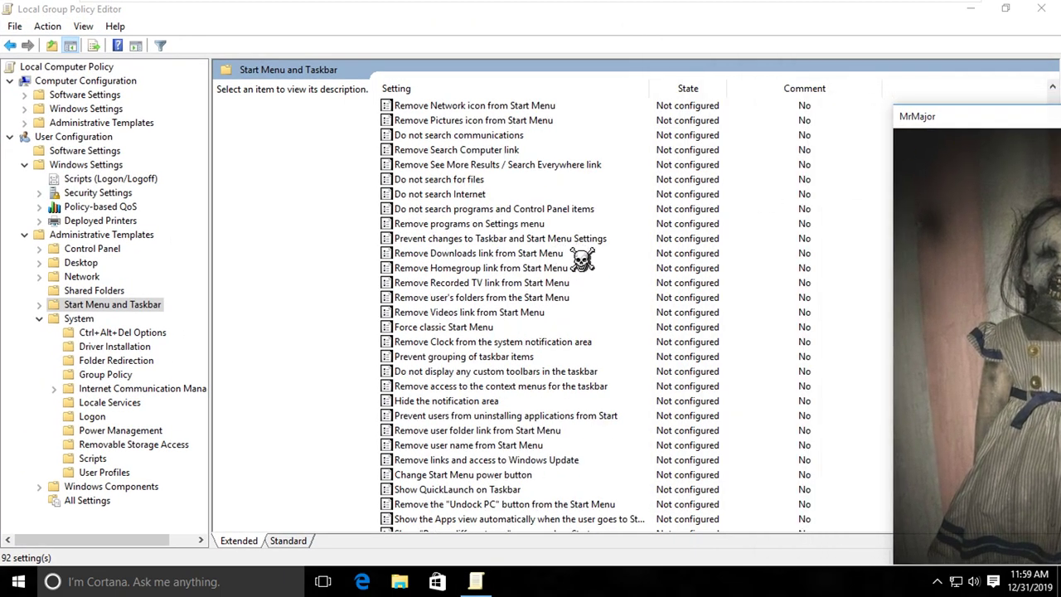
{"action": "scroll", "coordinate": [582, 269], "scroll_direction": "down", "scroll_amount": 1}
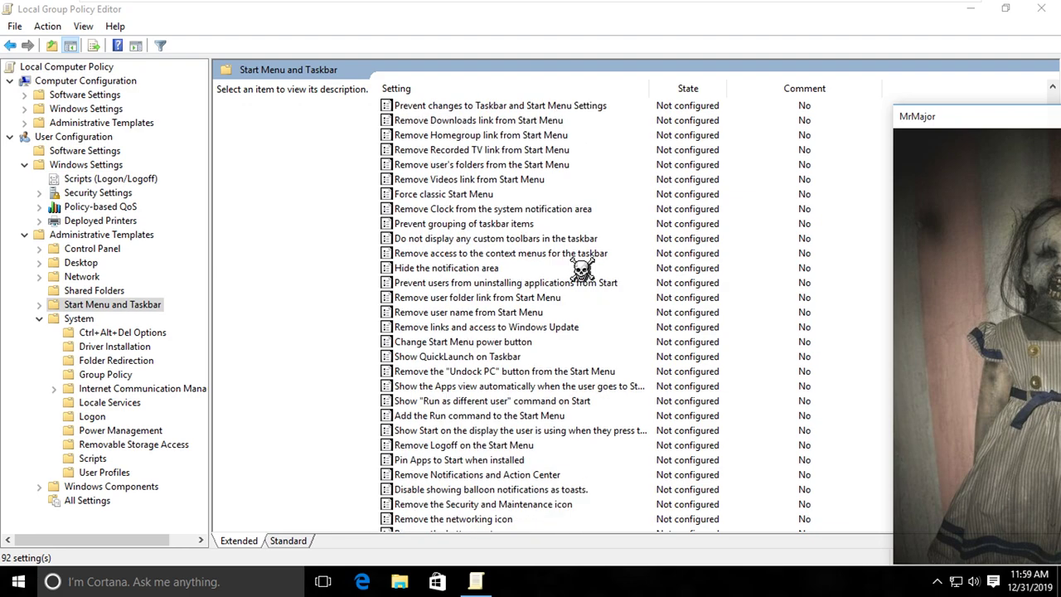
{"action": "scroll", "coordinate": [582, 270], "scroll_direction": "up", "scroll_amount": 10}
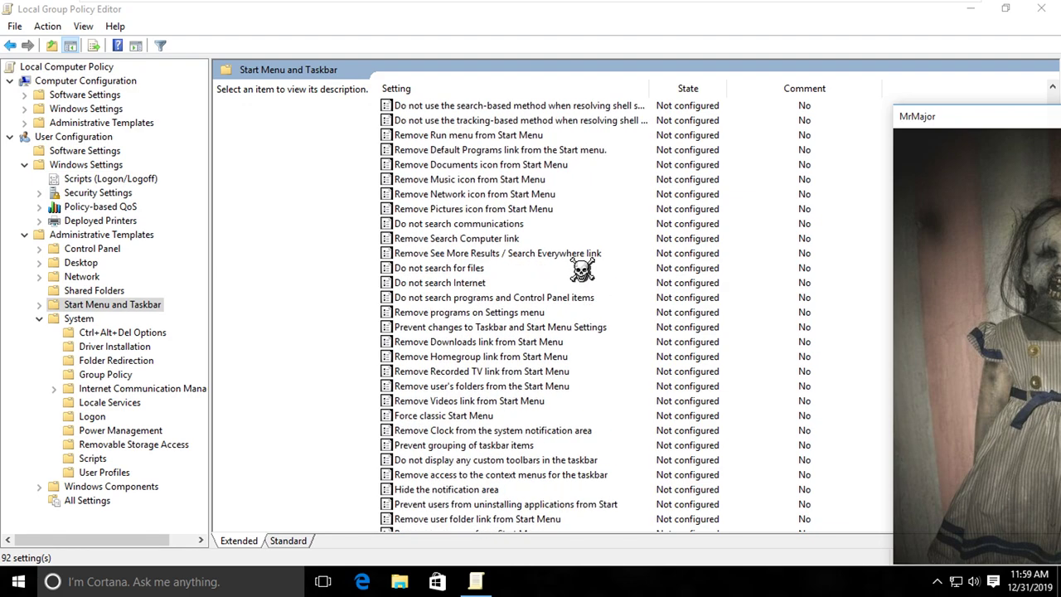
{"action": "left_click", "coordinate": [428, 88]}
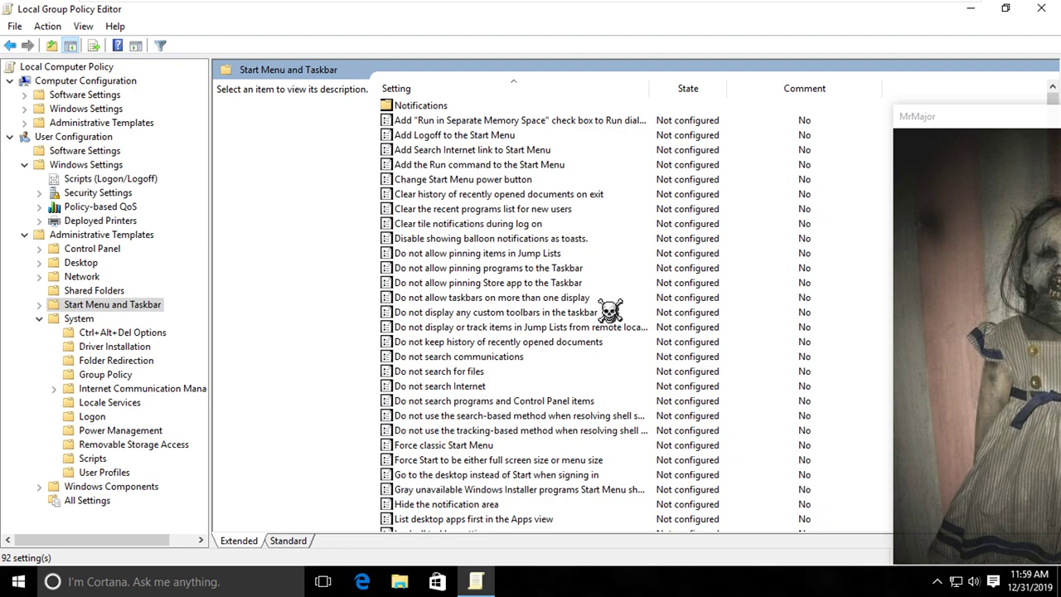
Step: Look through the whole sorted list of Start Menu and Taskbar policies and check each setting's state
{"action": "scroll", "coordinate": [581, 322], "scroll_direction": "down", "scroll_amount": 1}
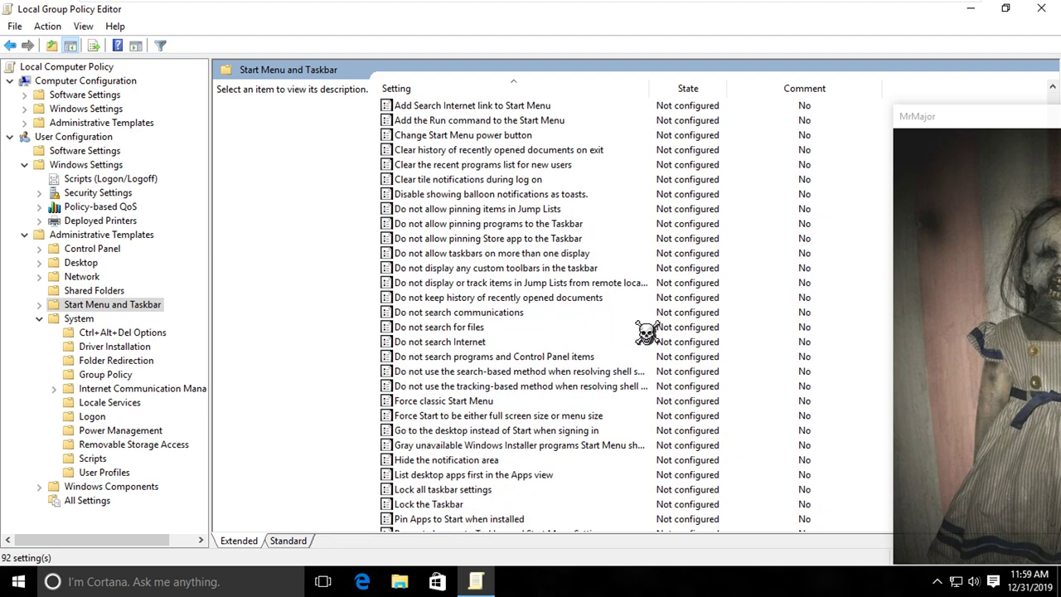
{"action": "scroll", "coordinate": [645, 326], "scroll_direction": "down", "scroll_amount": 2}
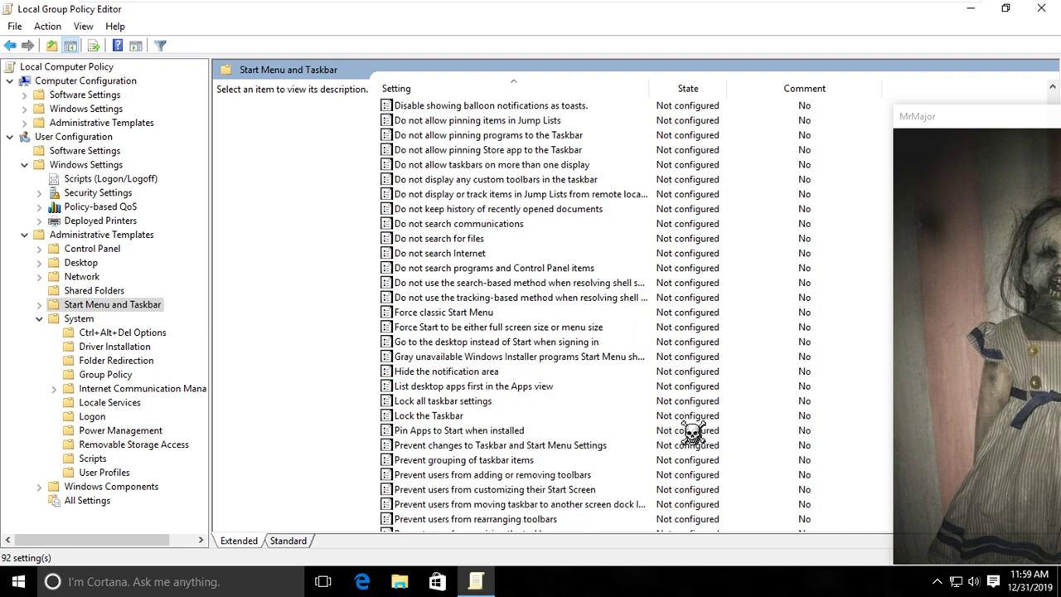
{"action": "scroll", "coordinate": [693, 431], "scroll_direction": "down", "scroll_amount": 1}
{"action": "scroll", "coordinate": [688, 430], "scroll_direction": "down", "scroll_amount": 1}
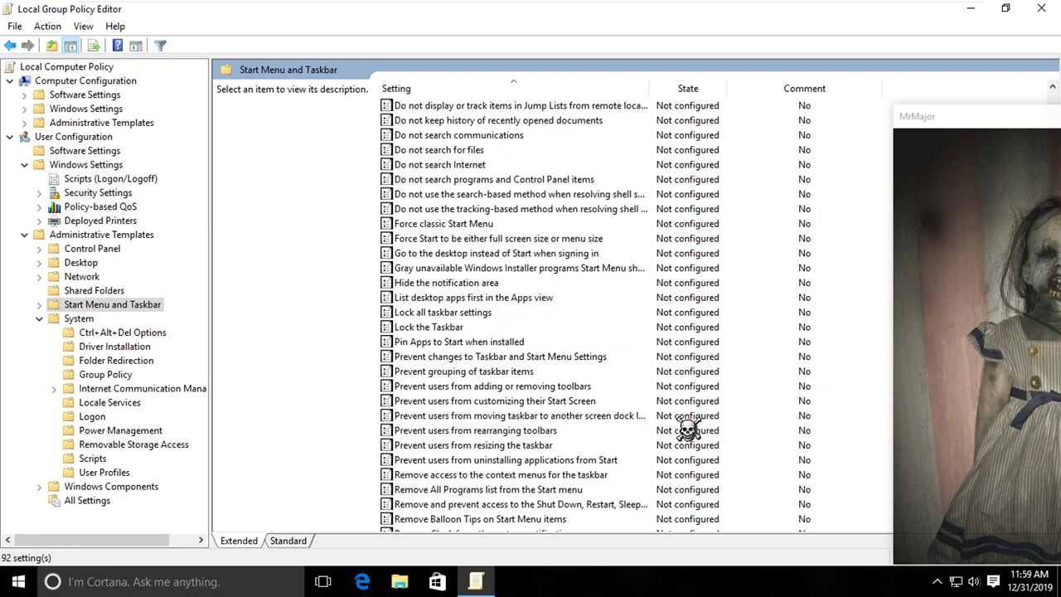
{"action": "scroll", "coordinate": [691, 430], "scroll_direction": "down", "scroll_amount": 1}
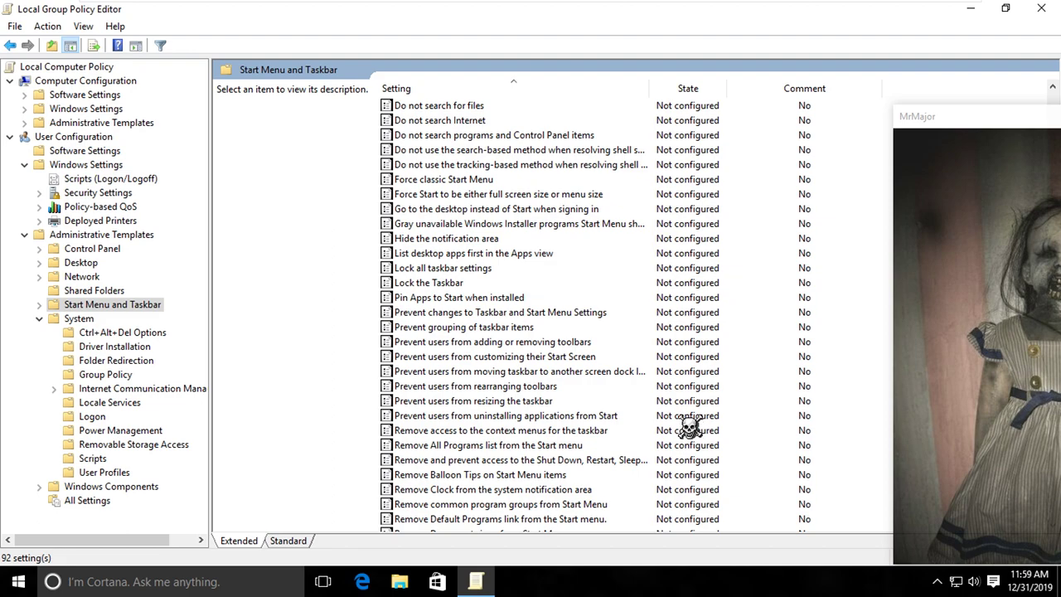
{"action": "scroll", "coordinate": [690, 428], "scroll_direction": "down", "scroll_amount": 1}
{"action": "scroll", "coordinate": [689, 429], "scroll_direction": "down", "scroll_amount": 1}
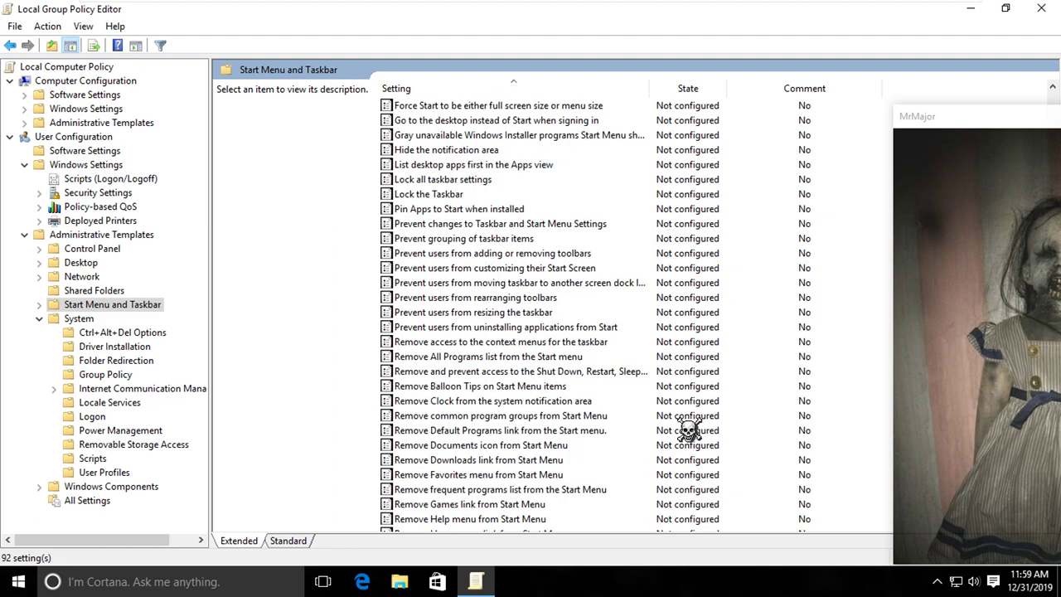
{"action": "scroll", "coordinate": [689, 430], "scroll_direction": "down", "scroll_amount": 1}
{"action": "scroll", "coordinate": [681, 427], "scroll_direction": "down", "scroll_amount": 1}
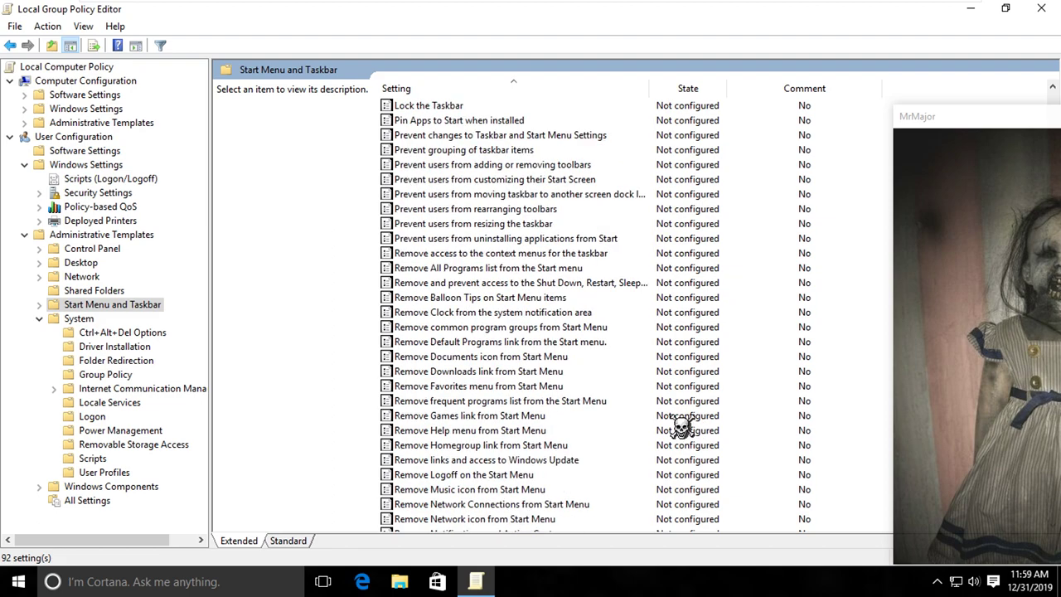
{"action": "scroll", "coordinate": [682, 427], "scroll_direction": "down", "scroll_amount": 2}
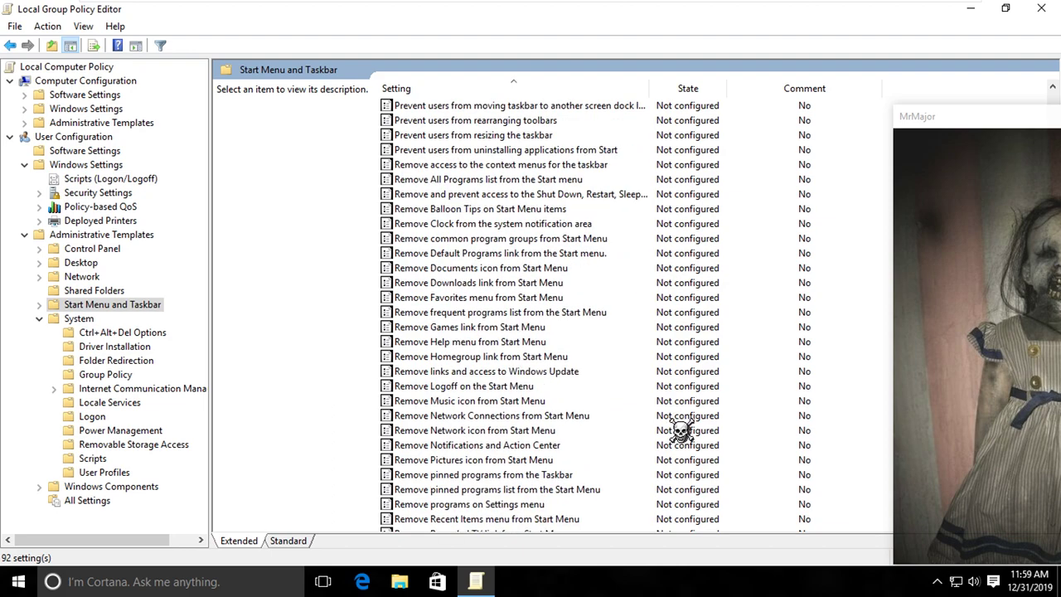
{"action": "scroll", "coordinate": [682, 430], "scroll_direction": "down", "scroll_amount": 3}
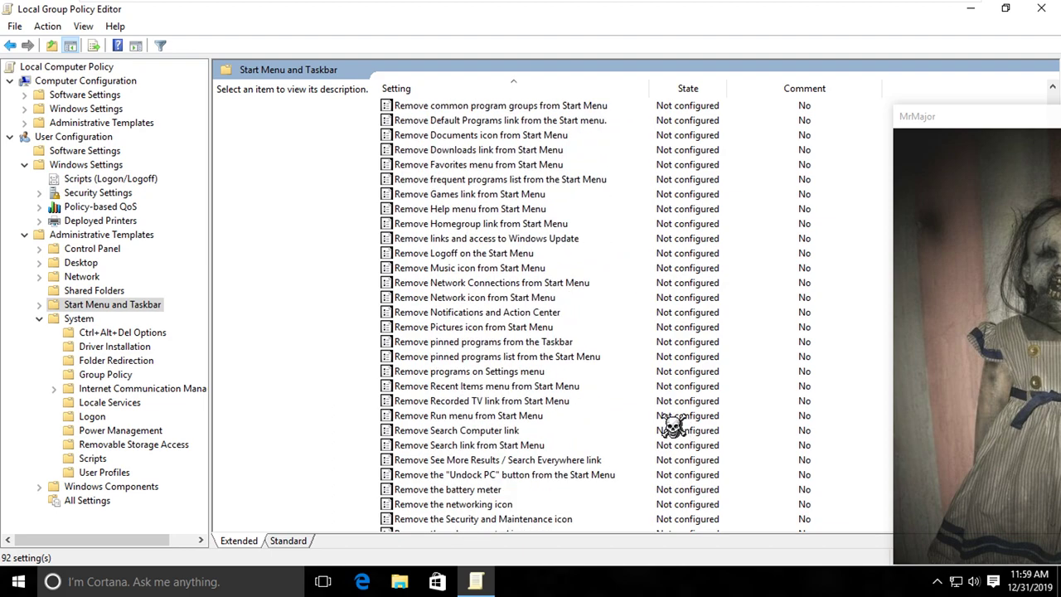
{"action": "scroll", "coordinate": [673, 427], "scroll_direction": "down", "scroll_amount": 3}
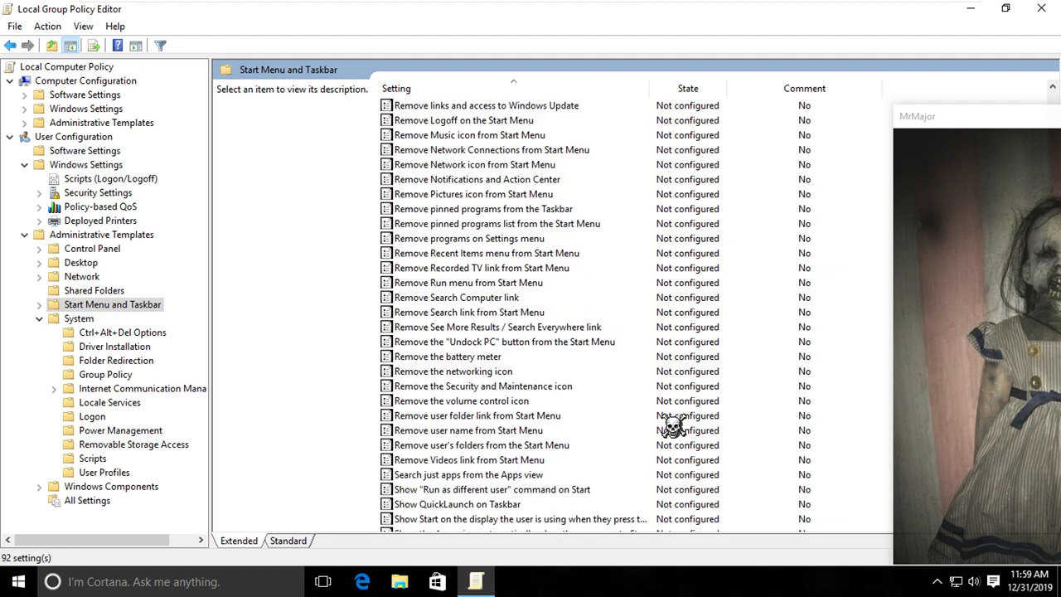
{"action": "scroll", "coordinate": [673, 427], "scroll_direction": "down", "scroll_amount": 3}
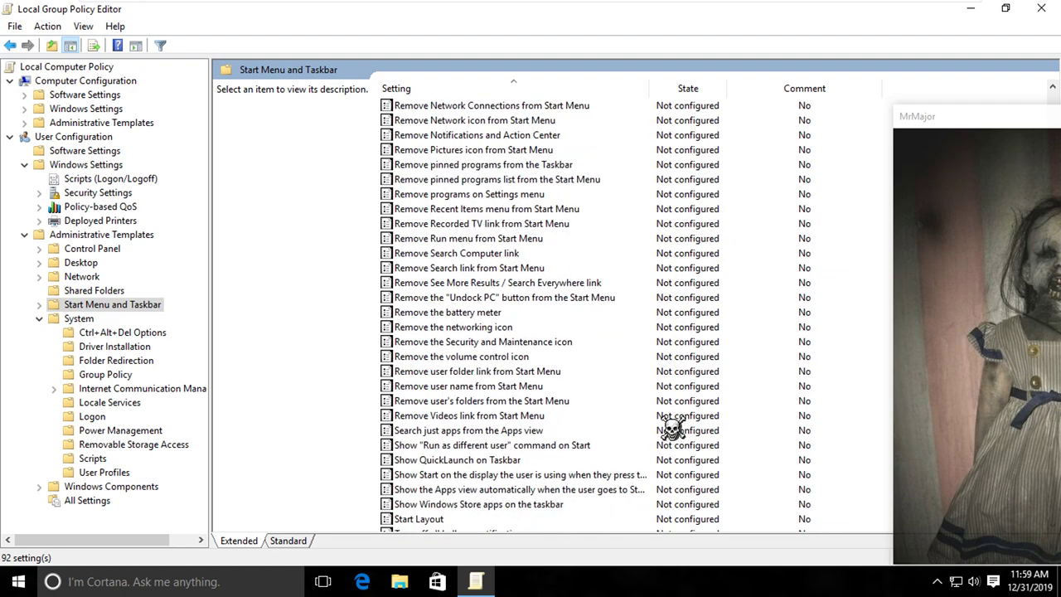
{"action": "scroll", "coordinate": [673, 427], "scroll_direction": "down", "scroll_amount": 1}
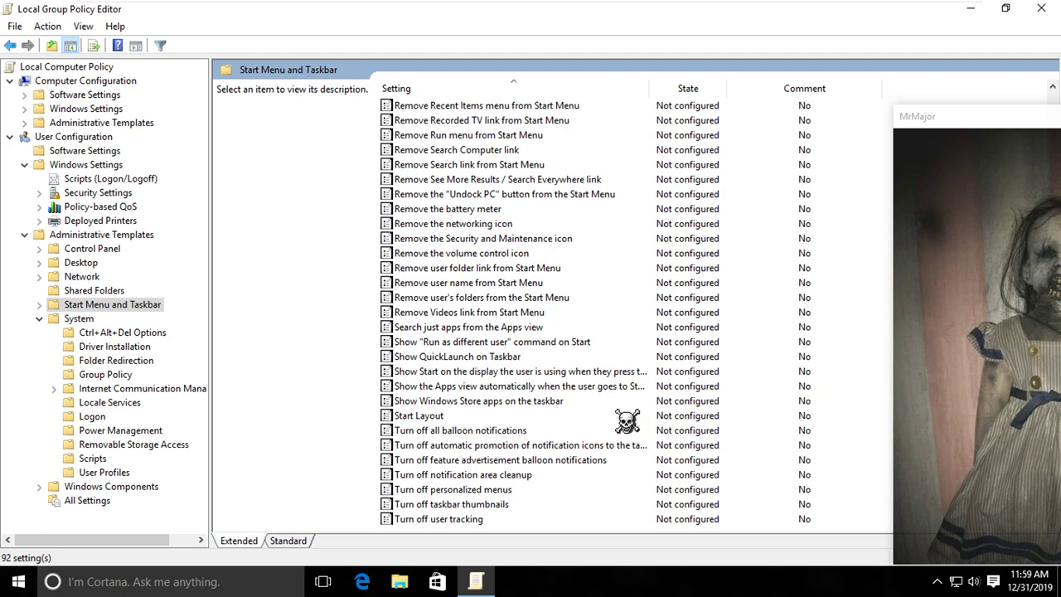
Step: Check the user-level Desktop, Network, Shared Folders, Start Menu and Taskbar, System and Ctrl+Alt+Del Options policies under Administrative Templates
{"action": "left_click", "coordinate": [81, 264]}
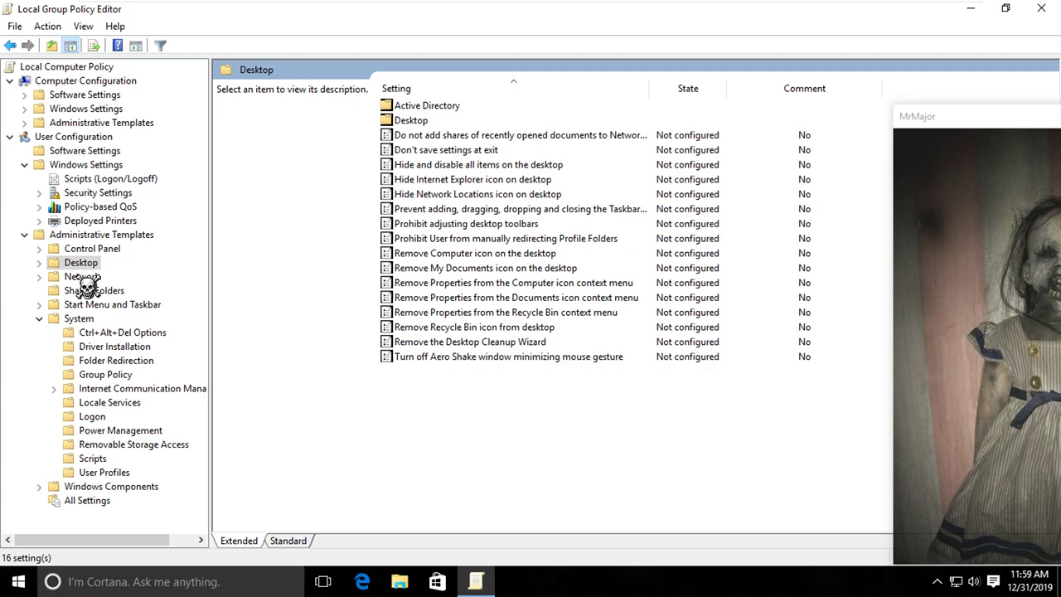
{"action": "left_click", "coordinate": [82, 277]}
{"action": "left_click", "coordinate": [89, 291]}
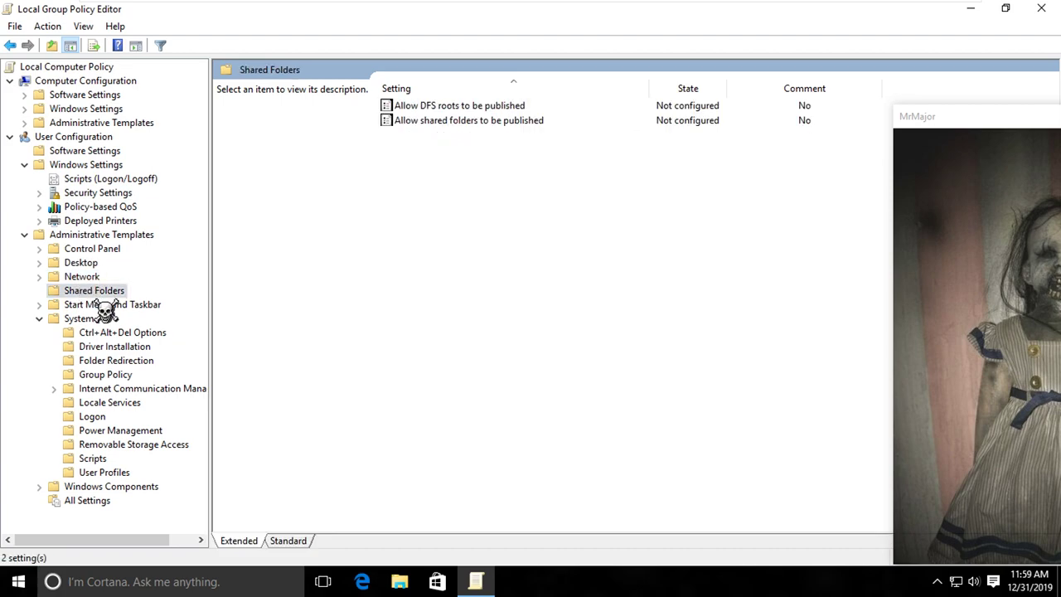
{"action": "left_click", "coordinate": [101, 305]}
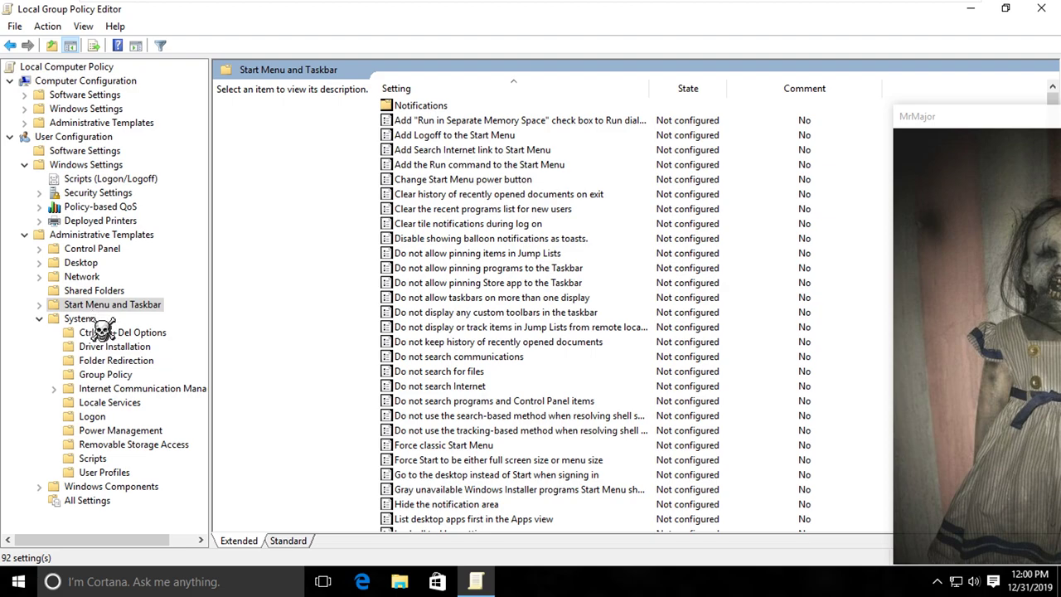
{"action": "left_click", "coordinate": [73, 322]}
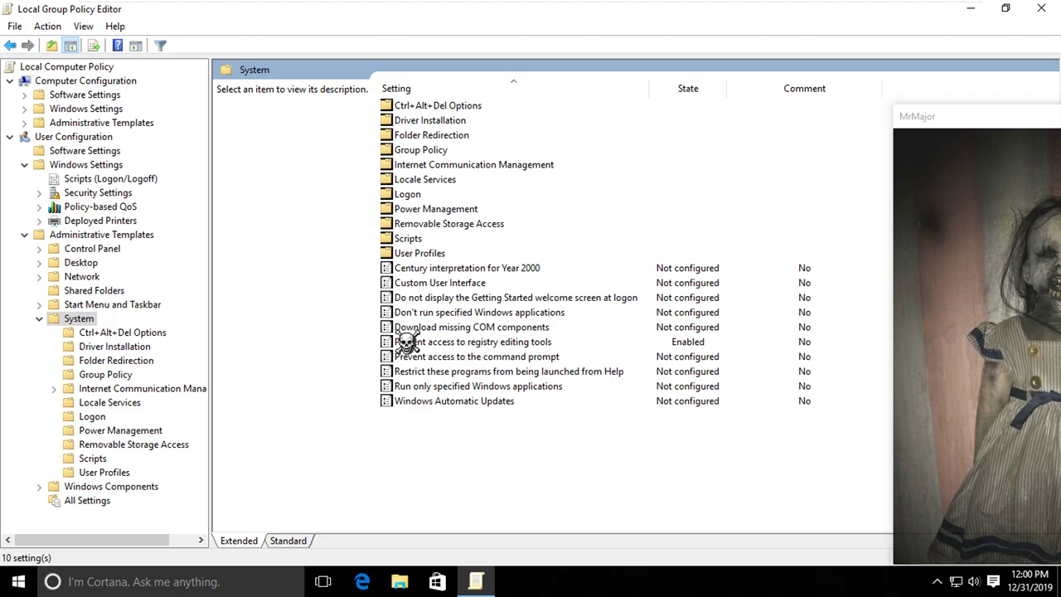
{"action": "double_click", "coordinate": [456, 109]}
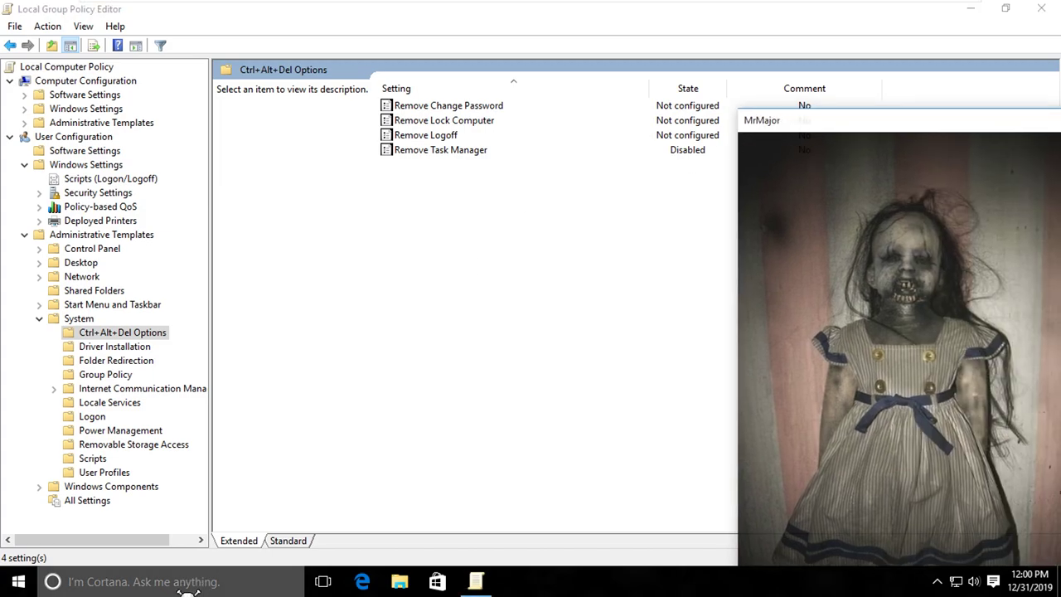
Step: Show the System policies under Computer Configuration's Administrative Templates, move the MrMajor window aside, reverse the name sorting and look through the list
{"action": "left_click", "coordinate": [107, 123]}
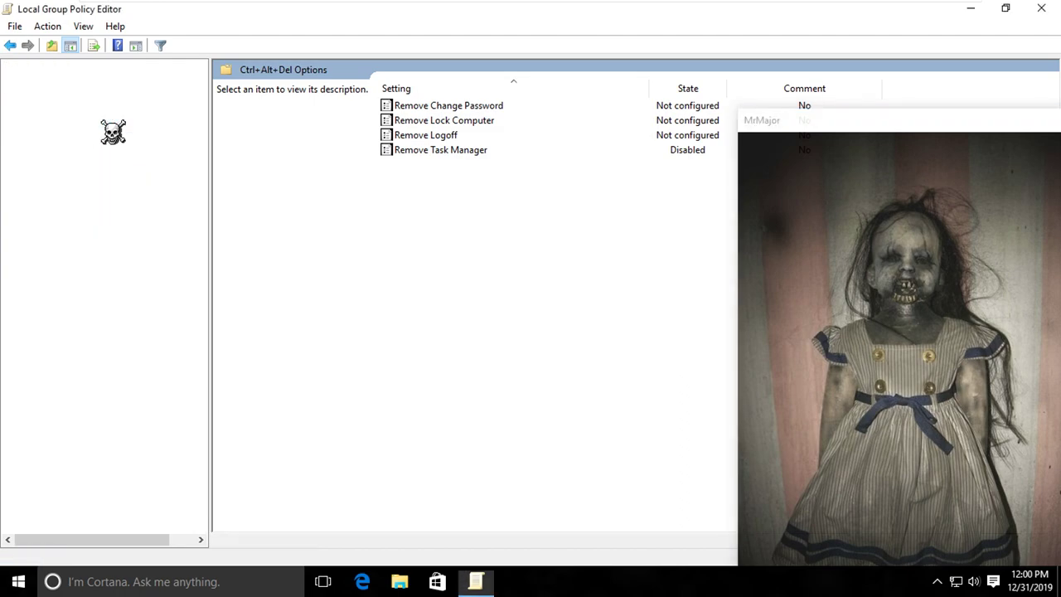
{"action": "double_click", "coordinate": [466, 184]}
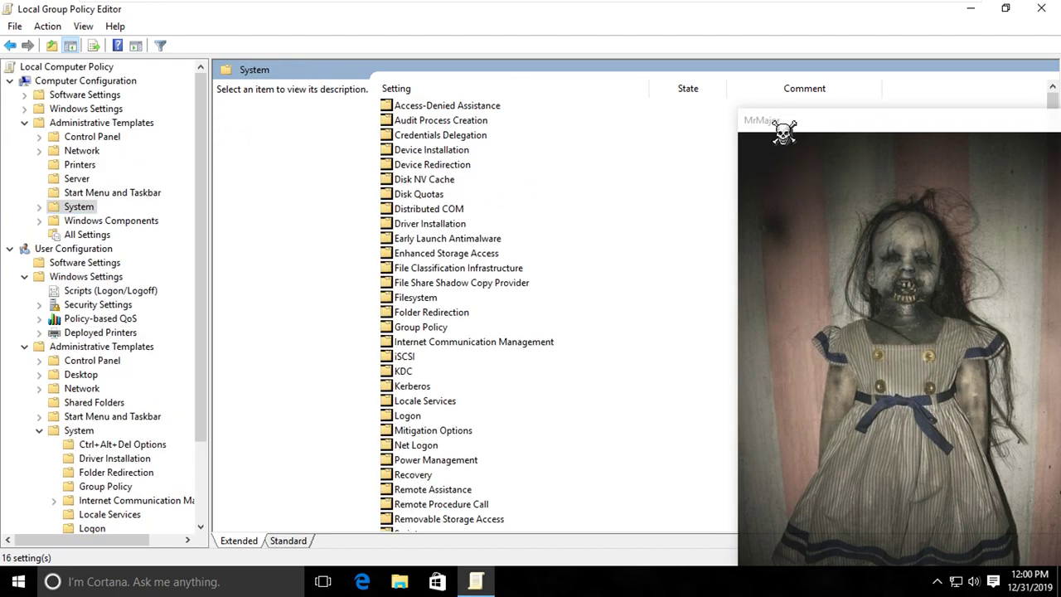
{"action": "left_click_drag", "start_coordinate": [783, 133], "coordinate": [928, 124]}
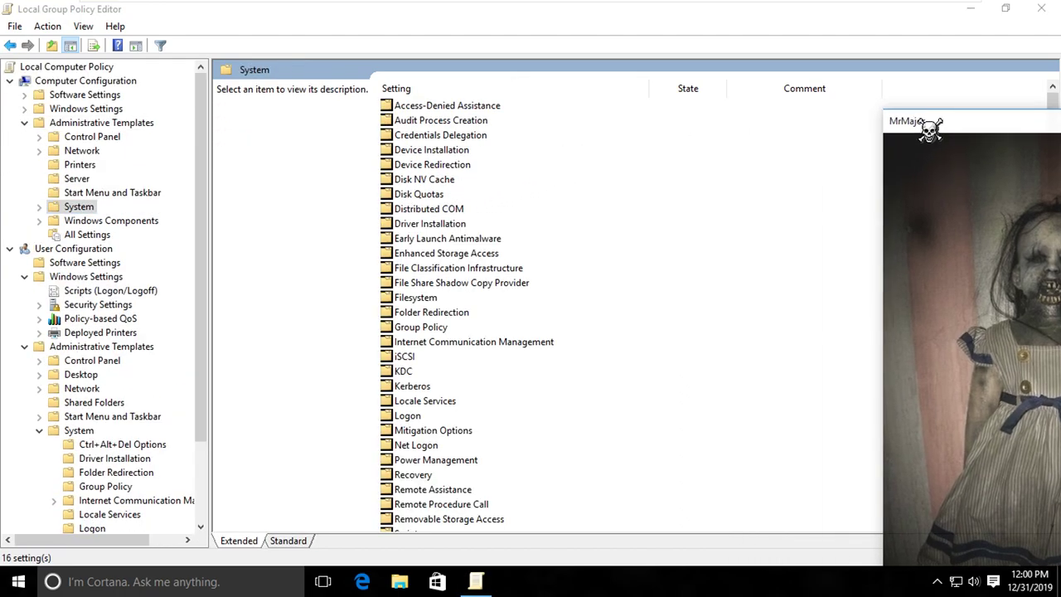
{"action": "left_click", "coordinate": [464, 91]}
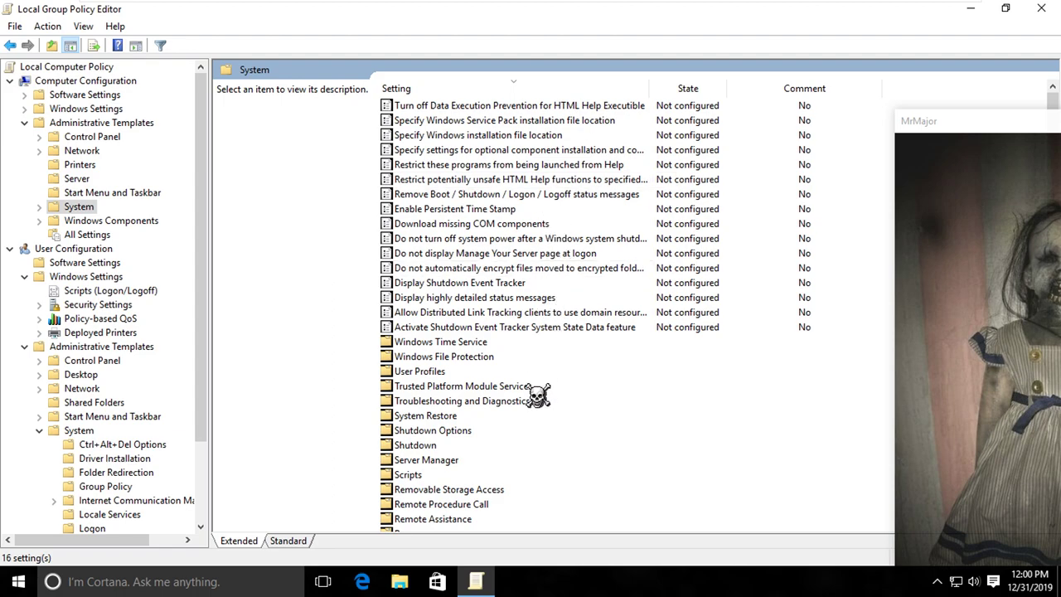
{"action": "scroll", "coordinate": [540, 410], "scroll_direction": "down", "scroll_amount": 4}
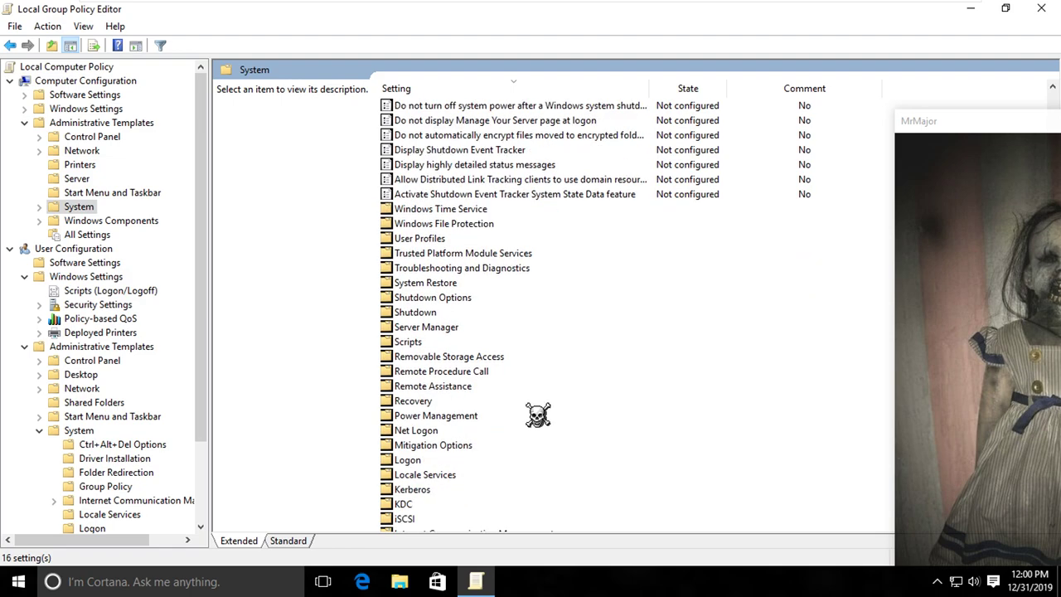
{"action": "scroll", "coordinate": [536, 417], "scroll_direction": "down", "scroll_amount": 4}
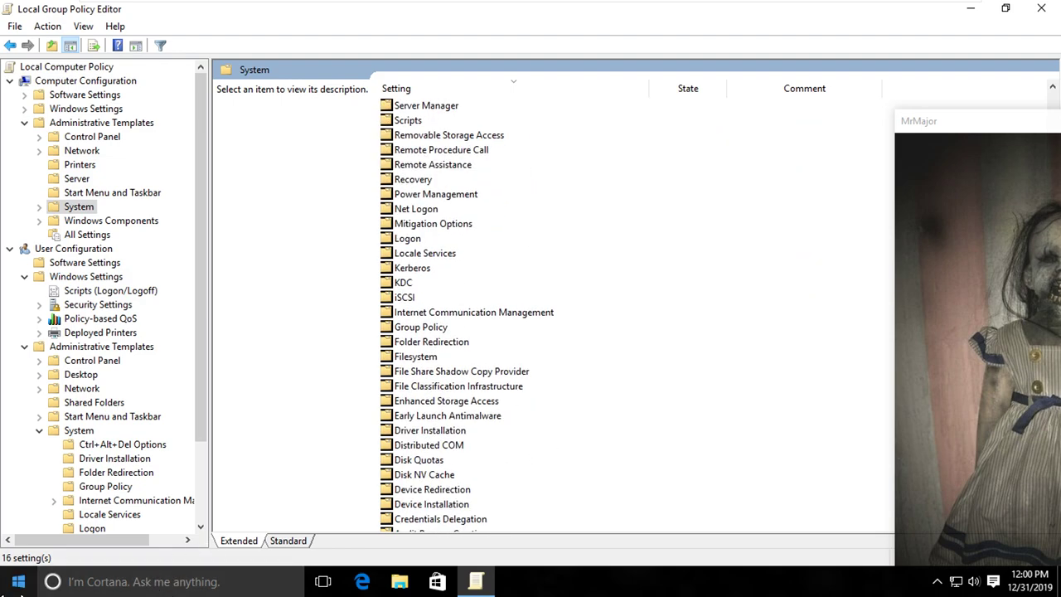
Step: Review the Windows Defender page in the Update & Security settings and try to open Windows Defender from it
{"action": "left_click", "coordinate": [18, 582]}
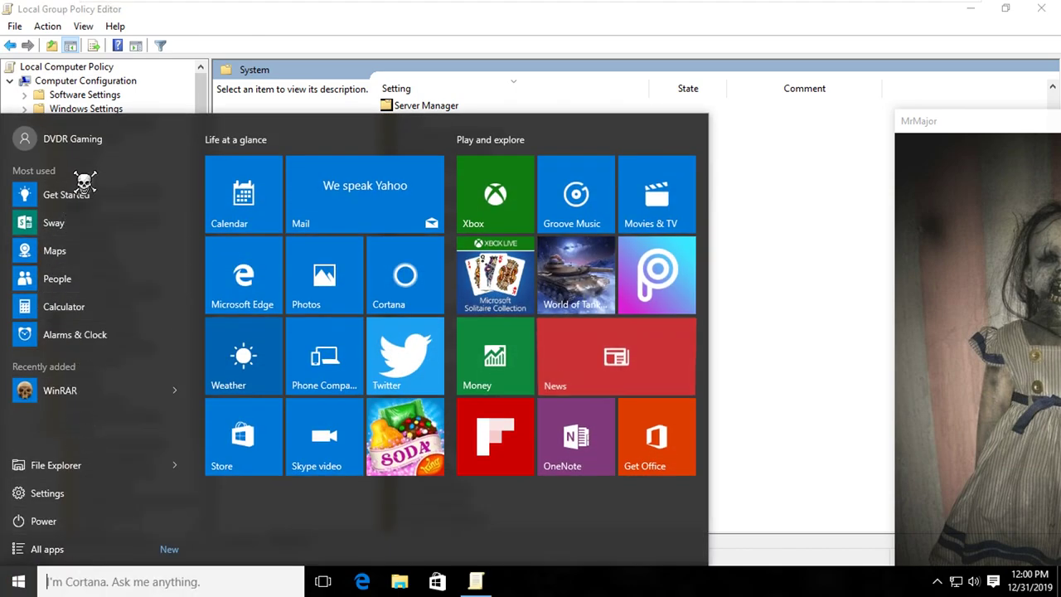
{"action": "left_click", "coordinate": [70, 495]}
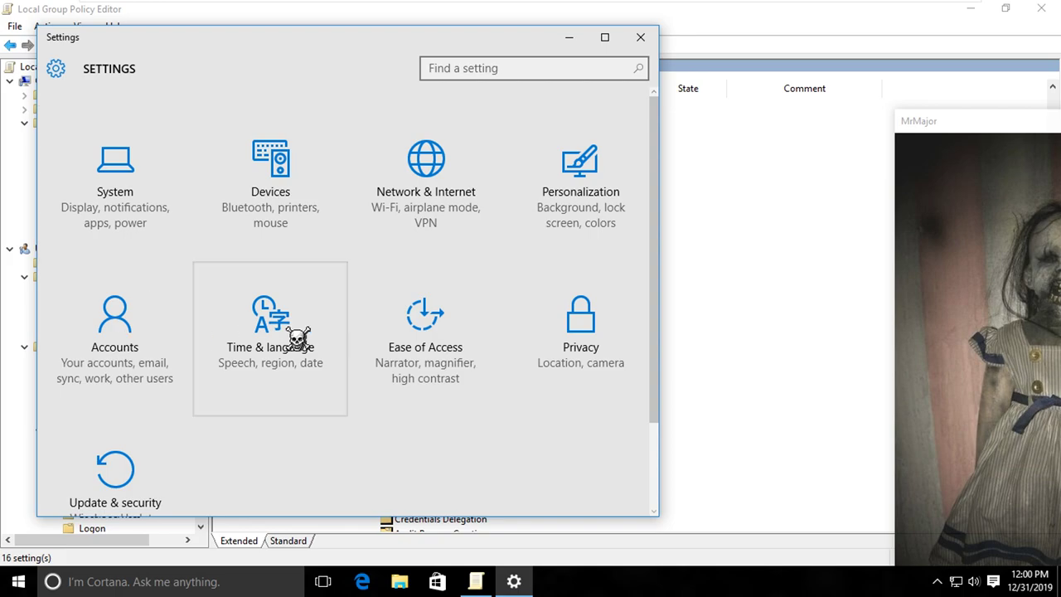
{"action": "scroll", "coordinate": [119, 423], "scroll_direction": "down", "scroll_amount": 1}
{"action": "left_click", "coordinate": [119, 423]}
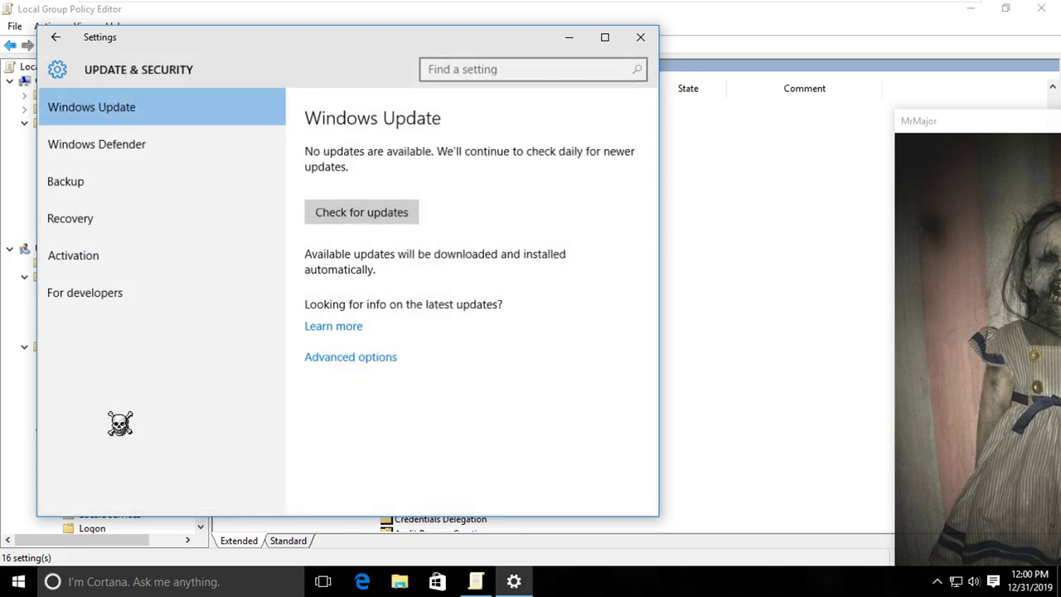
{"action": "left_click", "coordinate": [118, 145]}
{"action": "scroll", "coordinate": [417, 345], "scroll_direction": "down", "scroll_amount": 5}
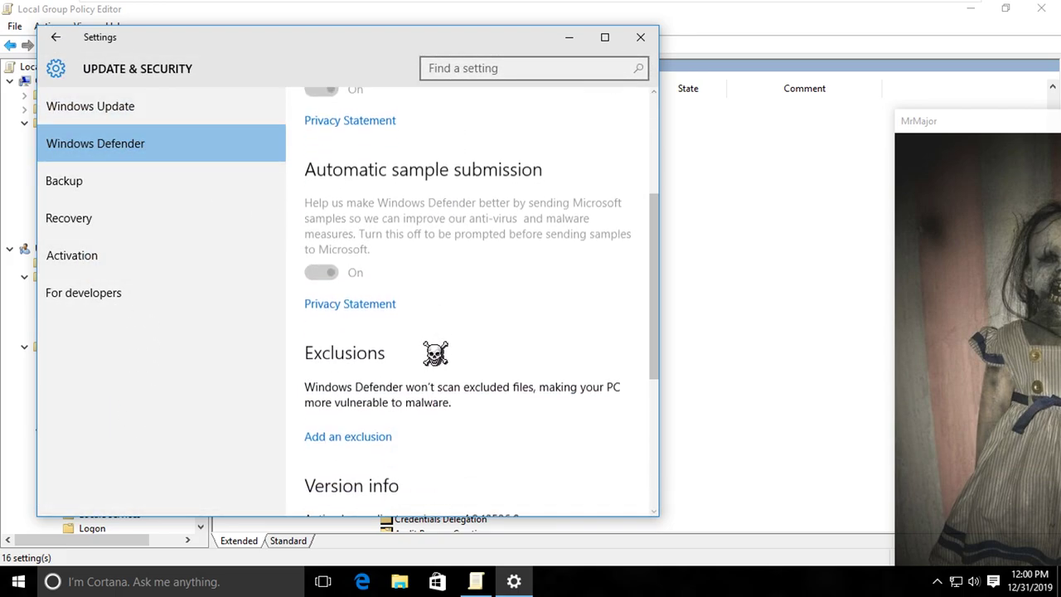
{"action": "scroll", "coordinate": [438, 352], "scroll_direction": "down", "scroll_amount": 2}
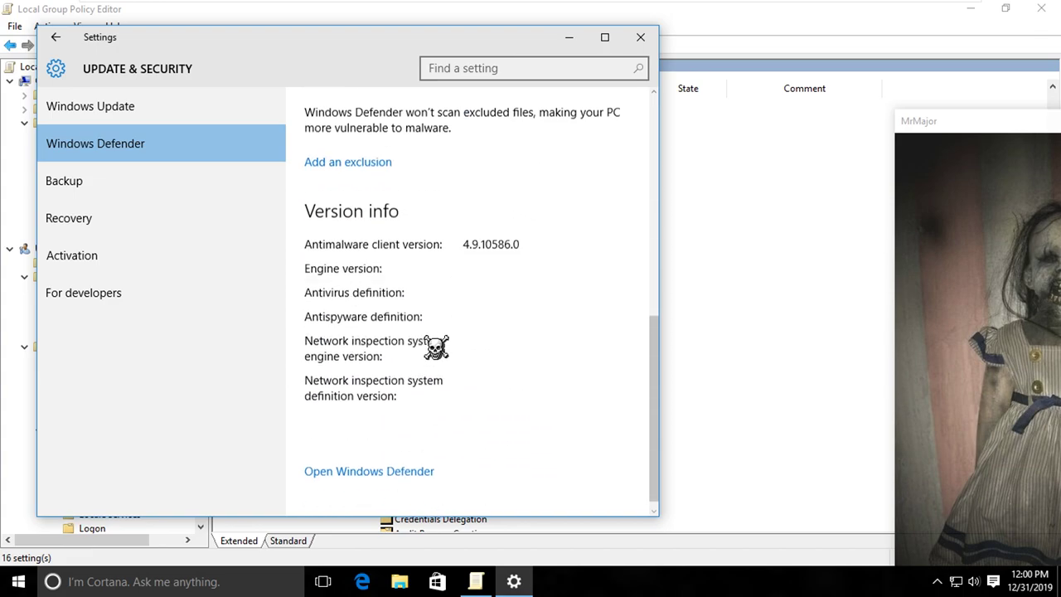
{"action": "left_click", "coordinate": [395, 478]}
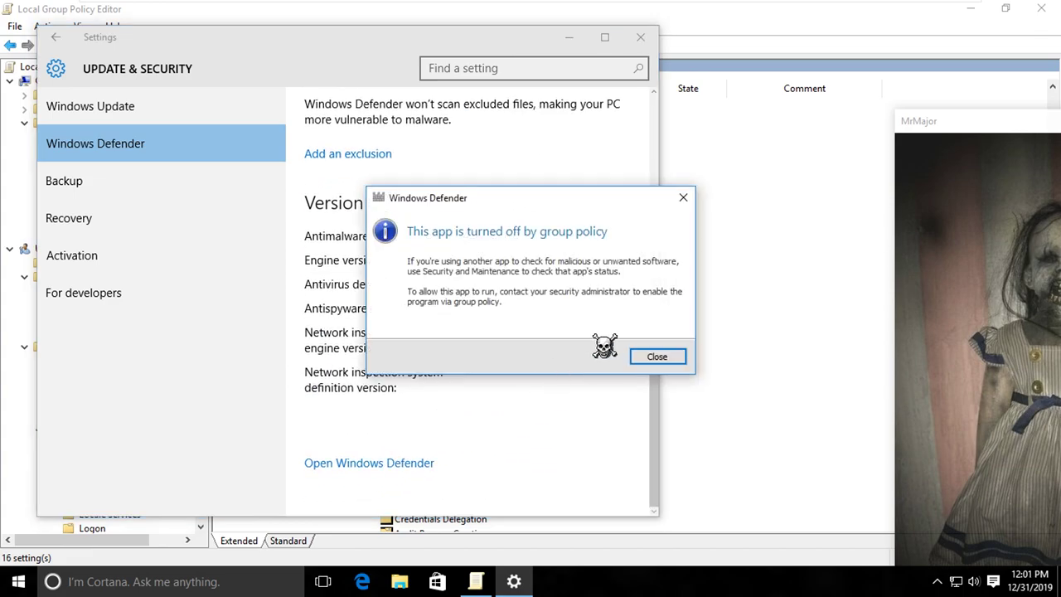
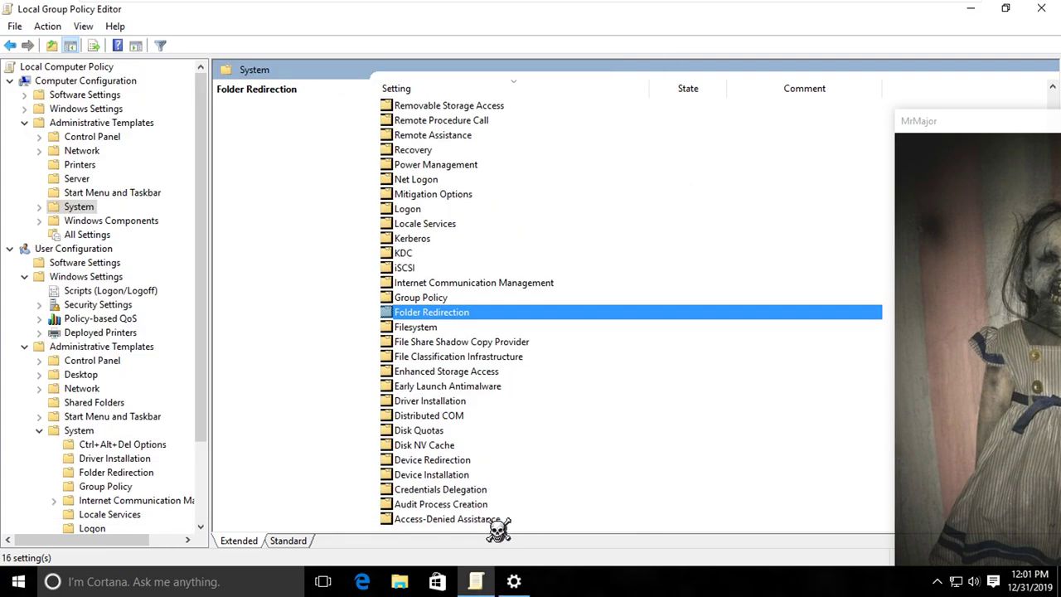
Step: Return to Local Group Policy Editor and open the Windows Defender folder under Computer Configuration's Windows Components
{"action": "scroll", "coordinate": [520, 490], "scroll_direction": "up", "scroll_amount": 3}
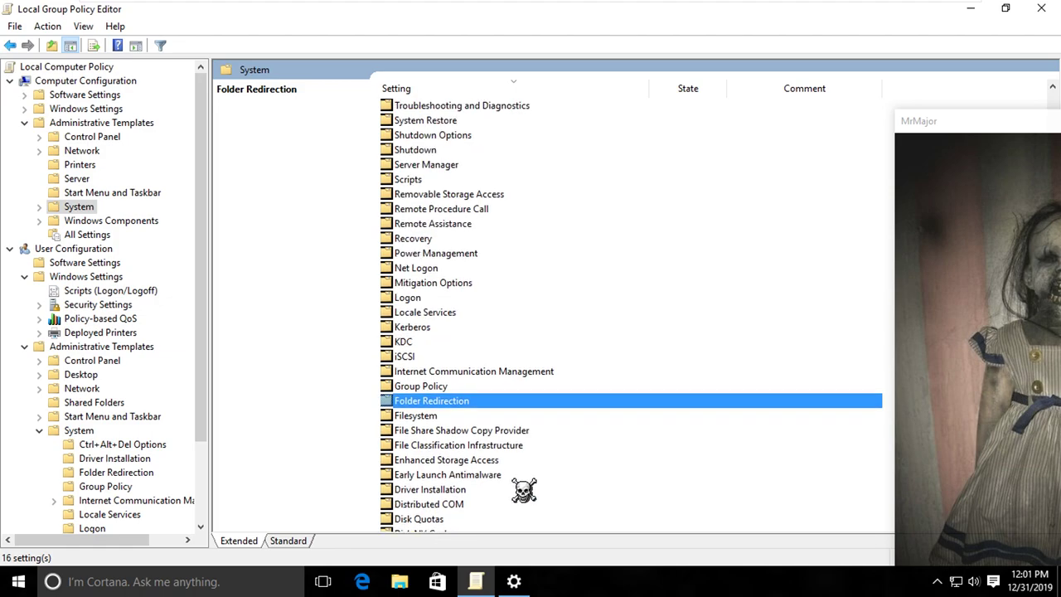
{"action": "scroll", "coordinate": [524, 491], "scroll_direction": "up", "scroll_amount": 1}
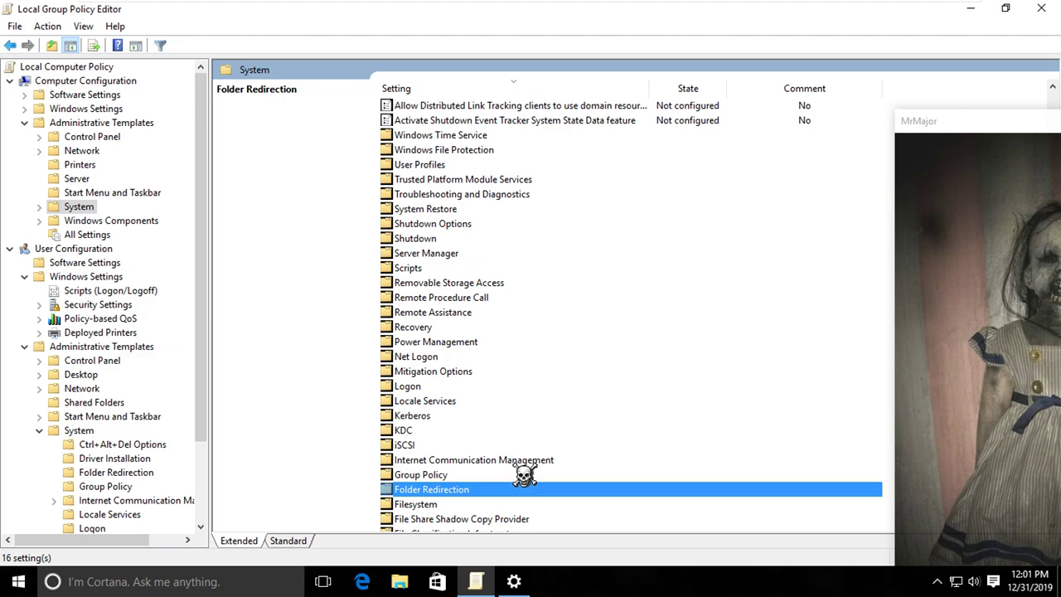
{"action": "scroll", "coordinate": [529, 470], "scroll_direction": "up", "scroll_amount": 5}
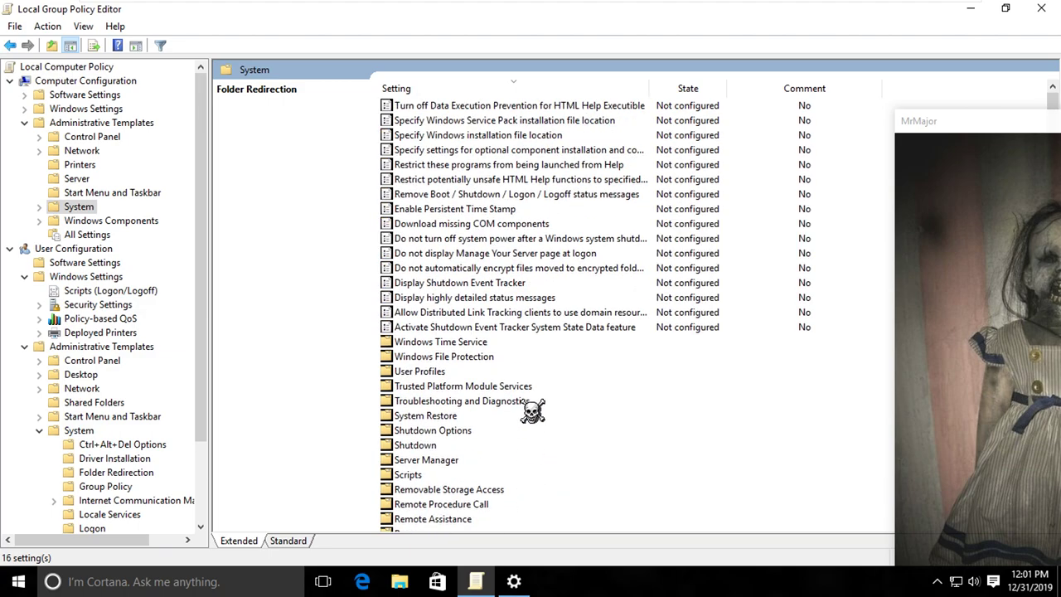
{"action": "left_click", "coordinate": [98, 224]}
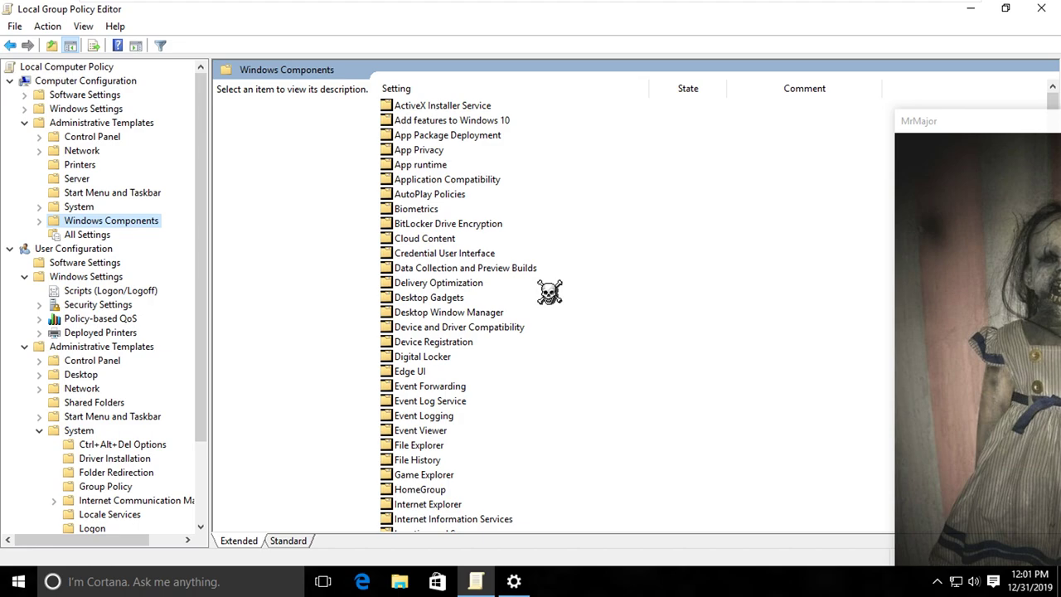
{"action": "scroll", "coordinate": [549, 292], "scroll_direction": "down", "scroll_amount": 12}
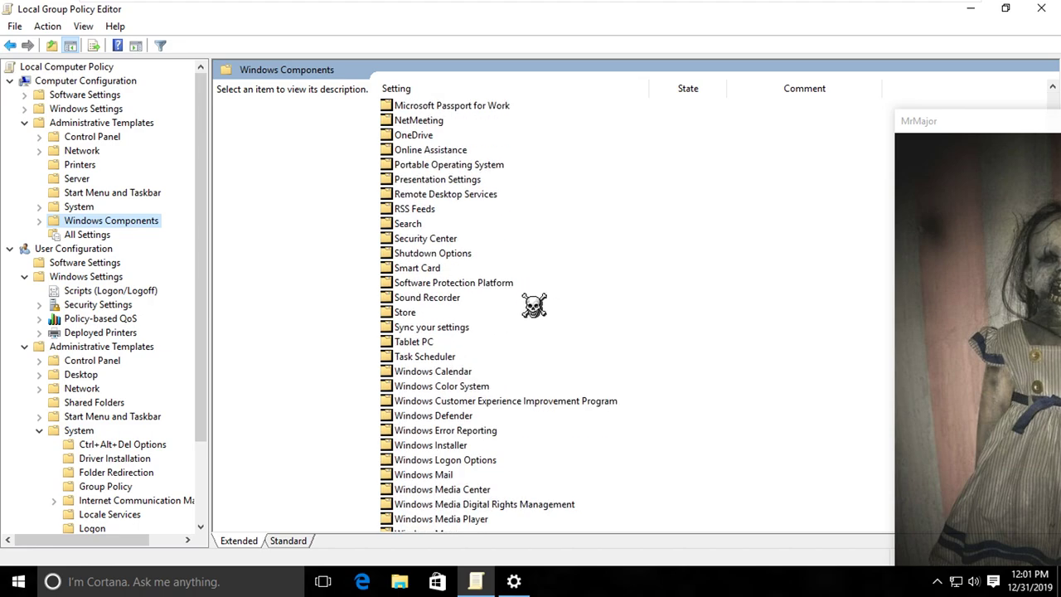
{"action": "double_click", "coordinate": [454, 415]}
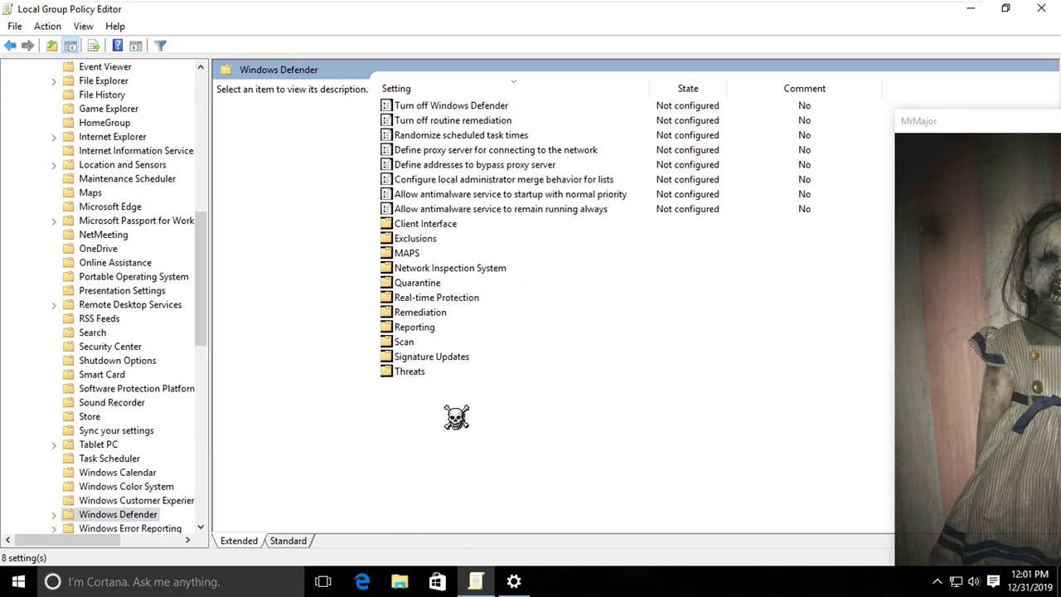
Step: Set the Turn off Windows Defender and Turn off routine remediation policies to Disabled
{"action": "left_click", "coordinate": [467, 108]}
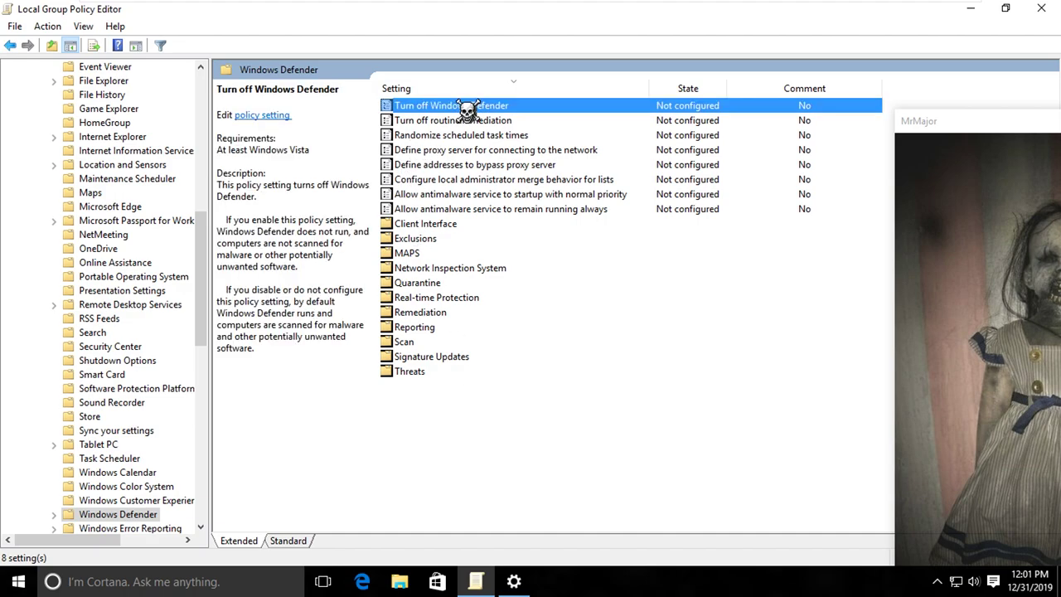
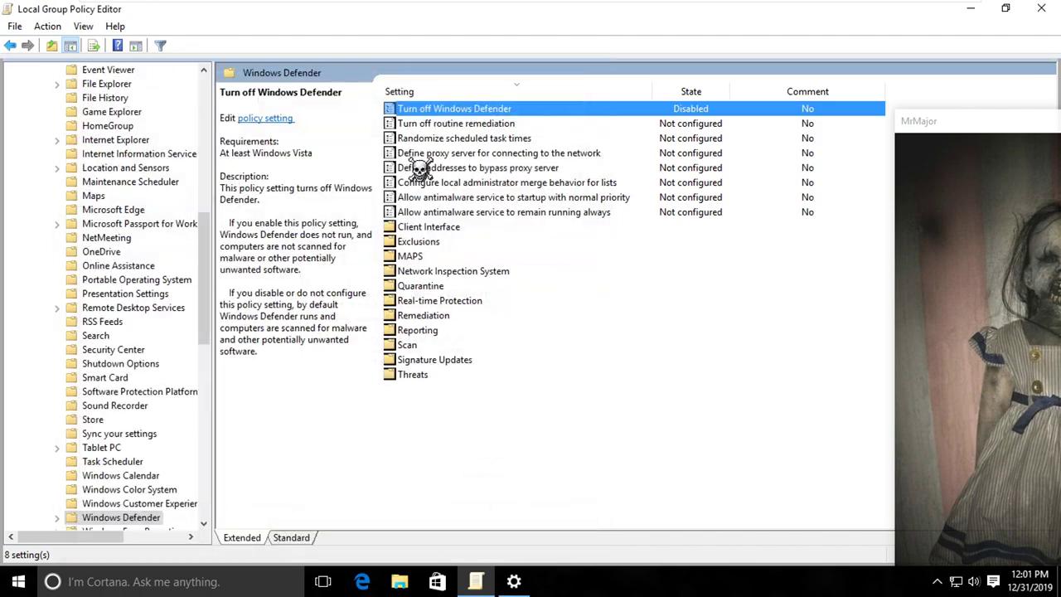
{"action": "double_click", "coordinate": [461, 124]}
{"action": "left_click", "coordinate": [100, 201]}
{"action": "left_click", "coordinate": [583, 556]}
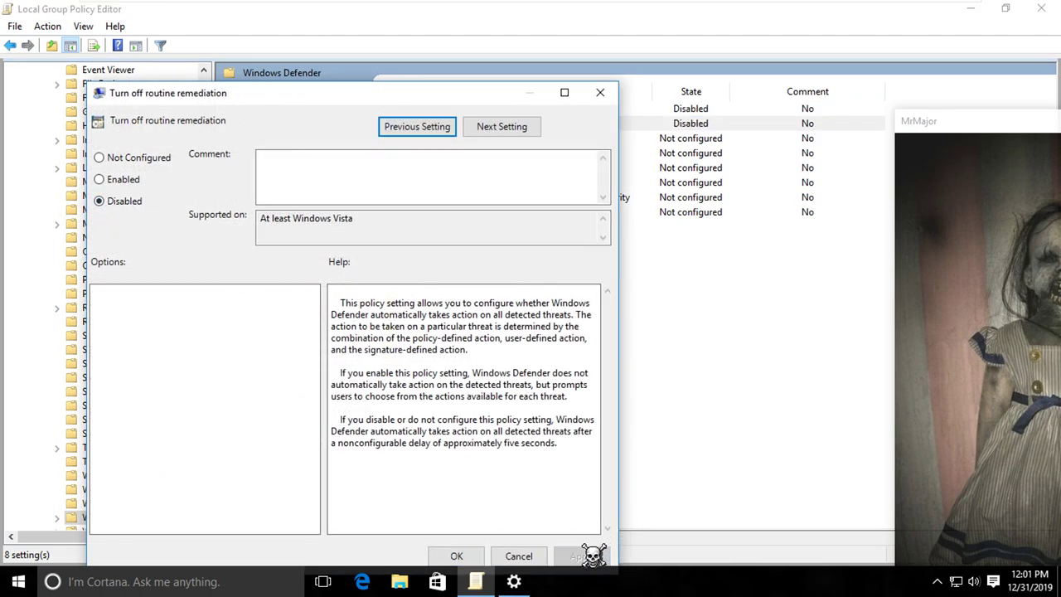
{"action": "left_click", "coordinate": [600, 92]}
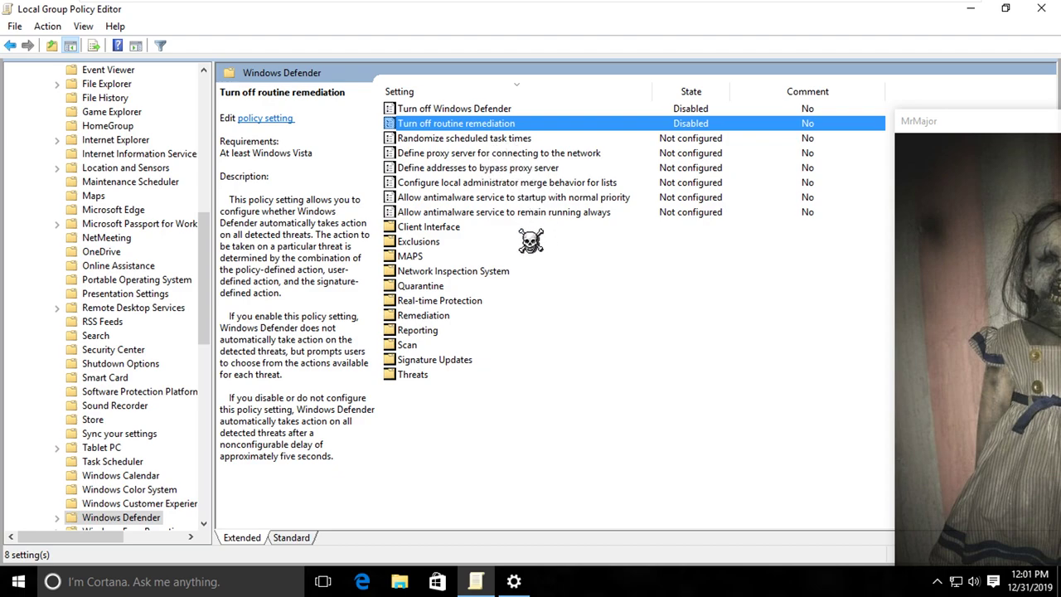
Step: Set the "Allow antimalware service to startup with normal priority" policy to Enabled
{"action": "double_click", "coordinate": [516, 200]}
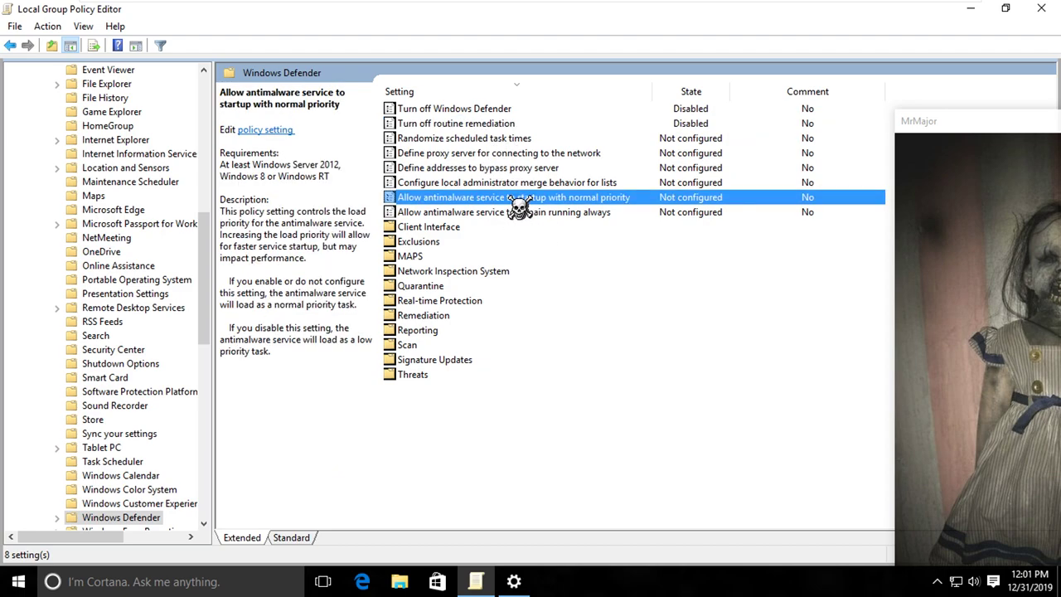
{"action": "left_click", "coordinate": [164, 196]}
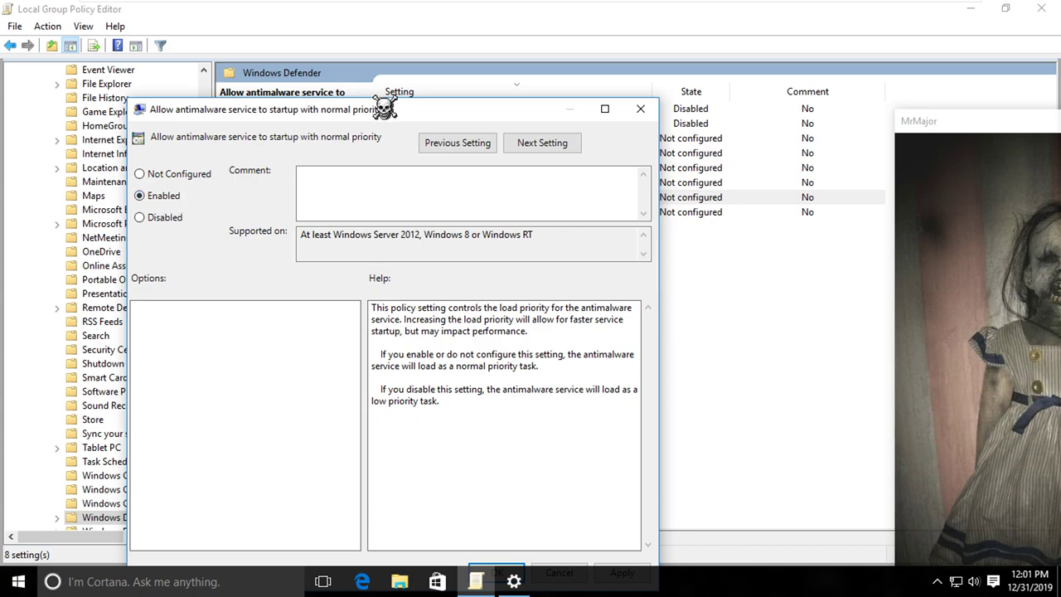
{"action": "left_click_drag", "start_coordinate": [369, 116], "coordinate": [330, 50]}
{"action": "left_click", "coordinate": [583, 506]}
{"action": "left_click", "coordinate": [458, 506]}
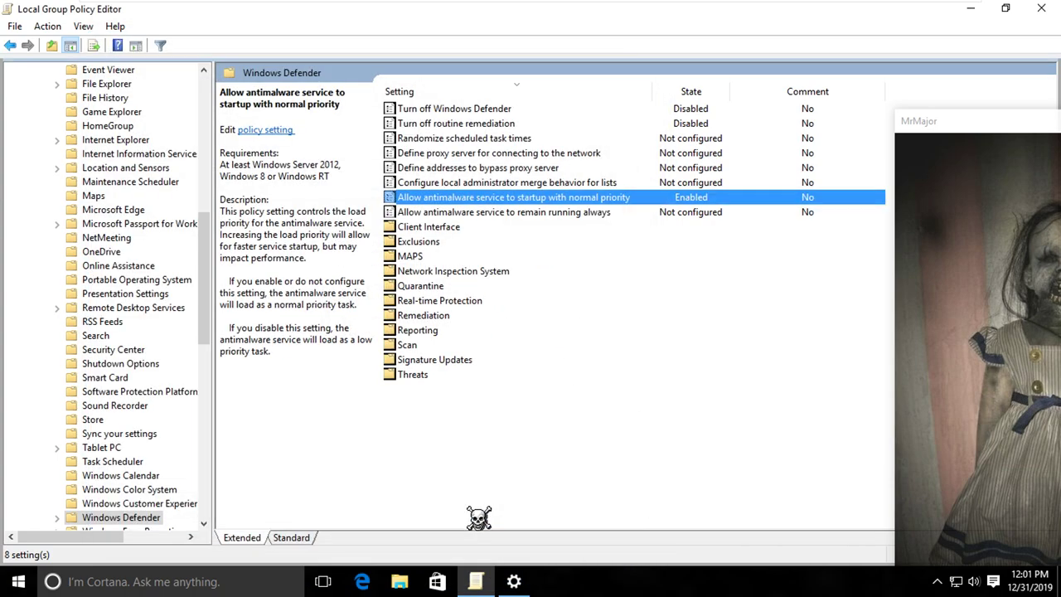
Step: Set the "Allow antimalware service to remain running always" policy to Enabled
{"action": "double_click", "coordinate": [578, 218]}
{"action": "left_click", "coordinate": [60, 139]}
{"action": "left_click", "coordinate": [541, 516]}
{"action": "left_click", "coordinate": [417, 517]}
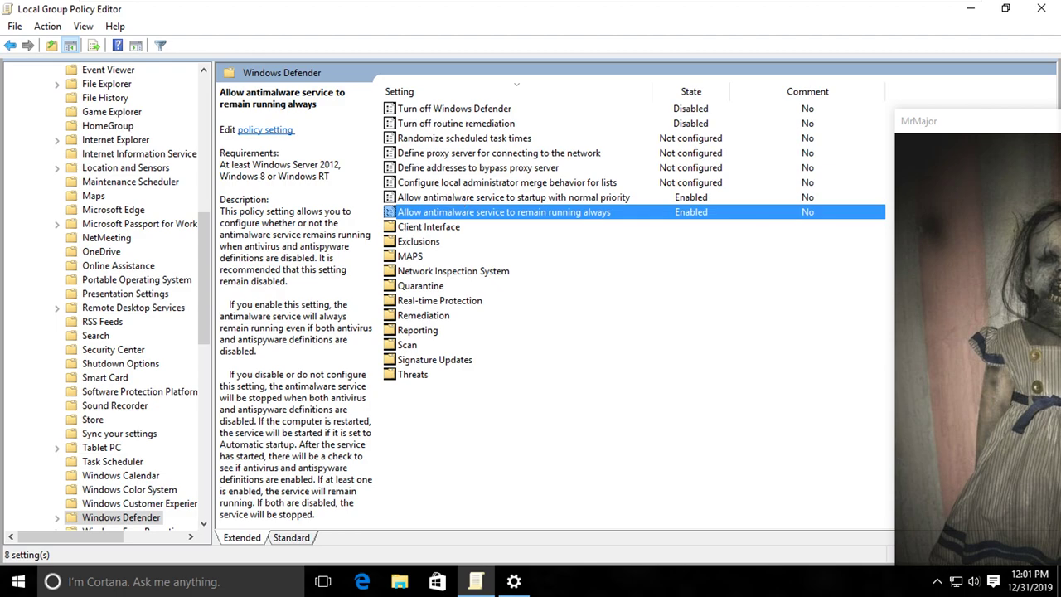
Step: Search Windows for "defe" and try to launch Windows Defender from the results
{"action": "left_click", "coordinate": [145, 584]}
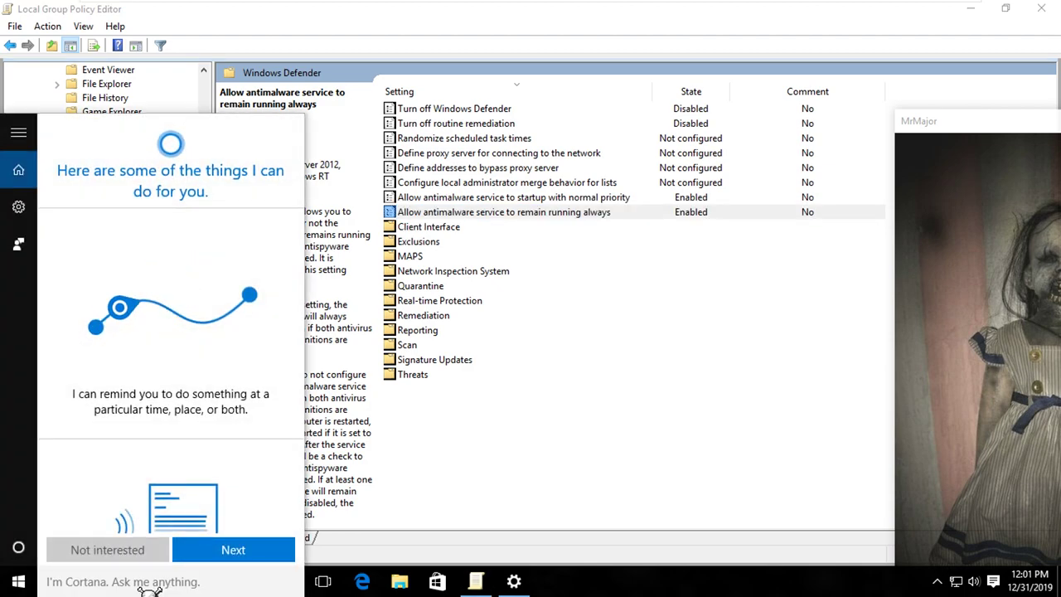
{"action": "type", "text": "de"}
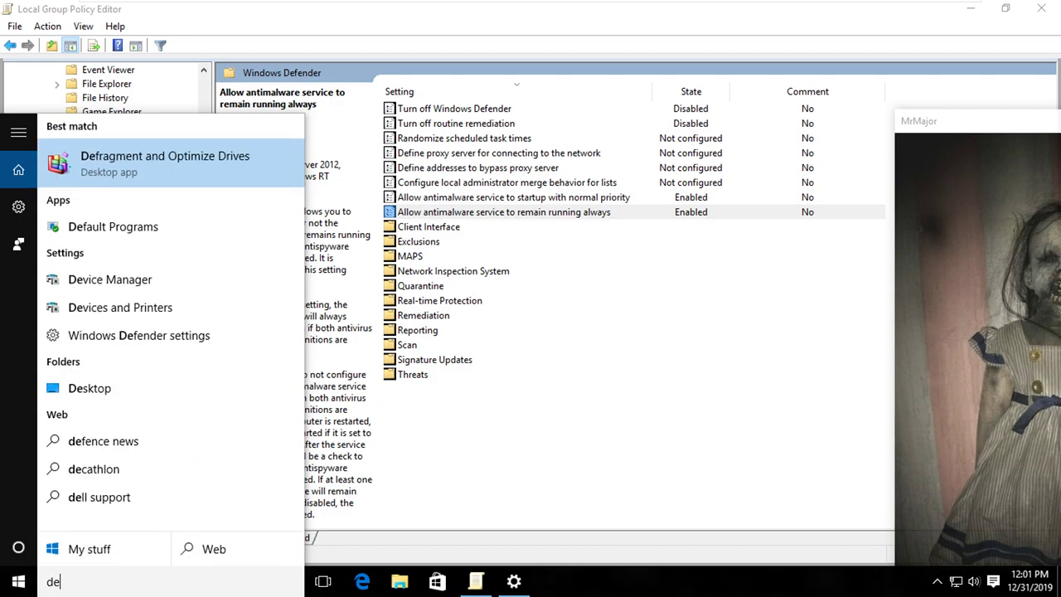
{"action": "type", "text": "fe"}
{"action": "left_click", "coordinate": [158, 166]}
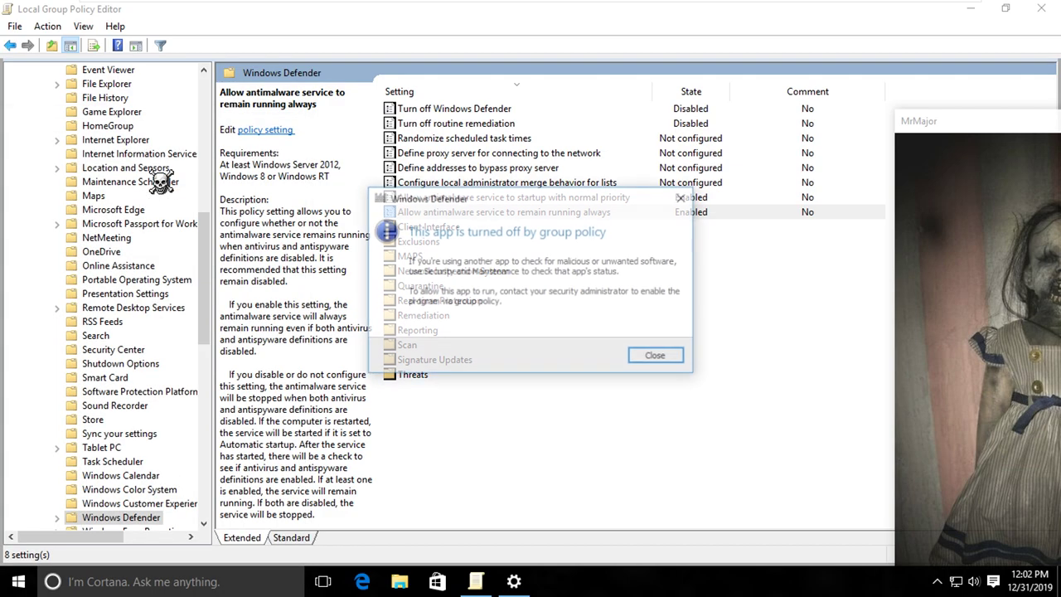
Step: In the Windows Defender Real-time Protection policies, set Turn off real-time protection to Disabled and Turn on behavior monitoring to Enabled
{"action": "left_click", "coordinate": [657, 359]}
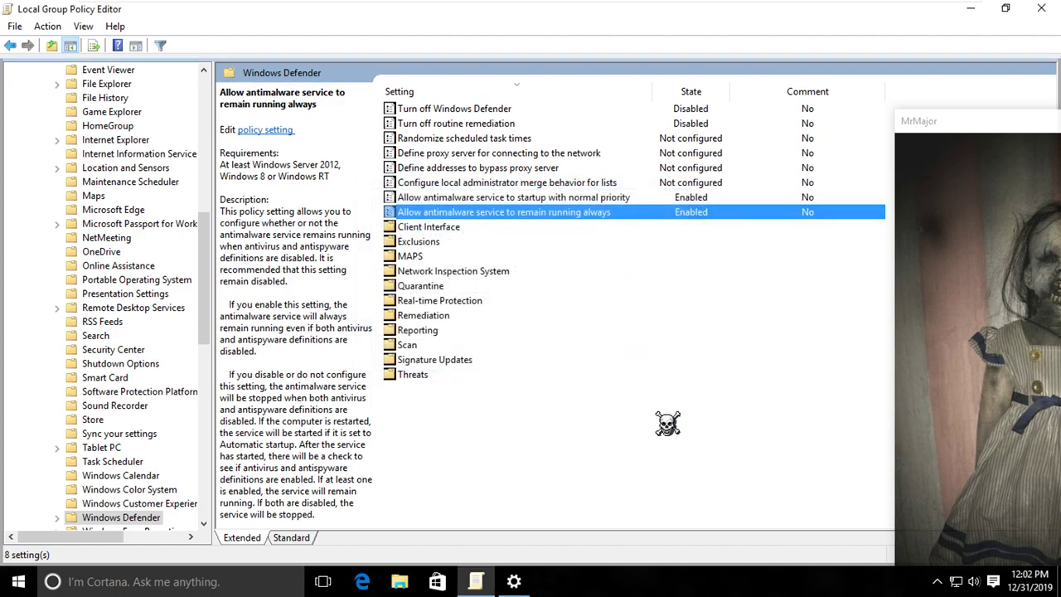
{"action": "double_click", "coordinate": [471, 304]}
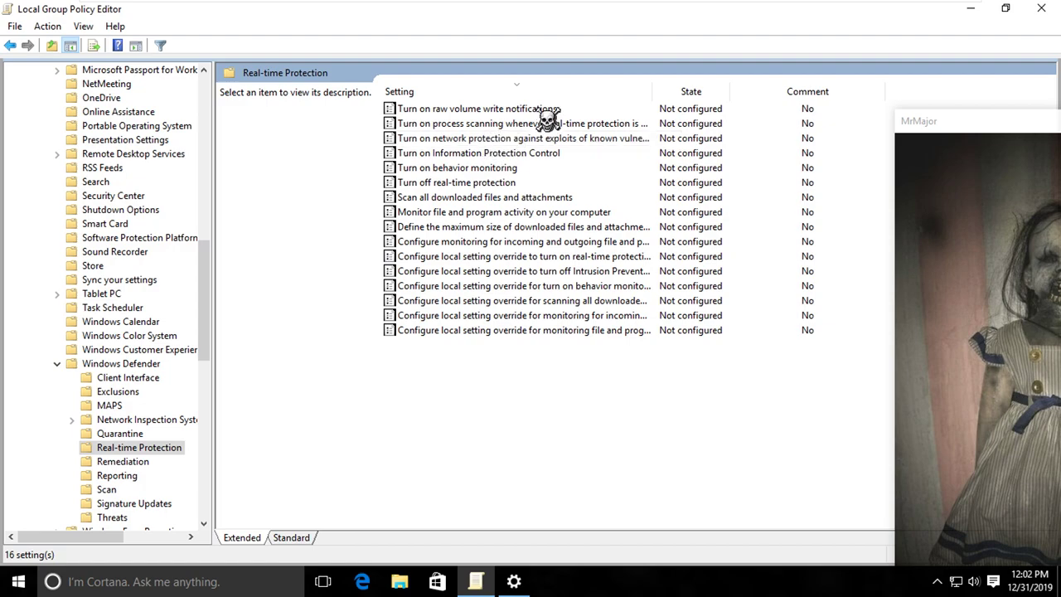
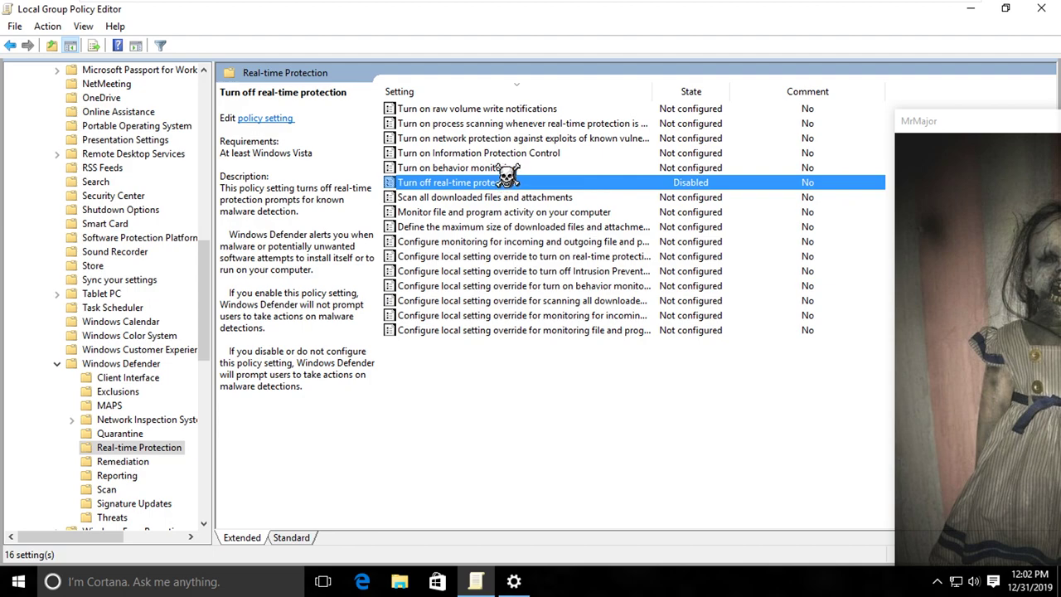
{"action": "double_click", "coordinate": [503, 168]}
{"action": "left_click", "coordinate": [93, 159]}
{"action": "left_click", "coordinate": [566, 536]}
{"action": "left_click", "coordinate": [436, 536]}
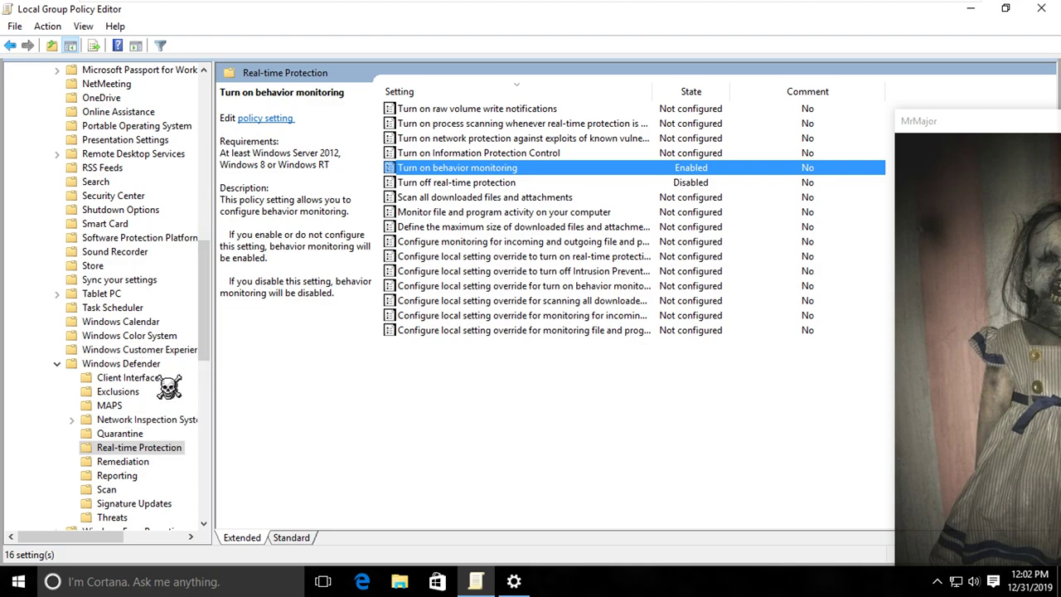
Step: Examine the policies under Windows Error Reporting, Windows Installer and the Windows Defender subfolders, ending at the main Windows Defender folder
{"action": "scroll", "coordinate": [179, 394], "scroll_direction": "down", "scroll_amount": 1}
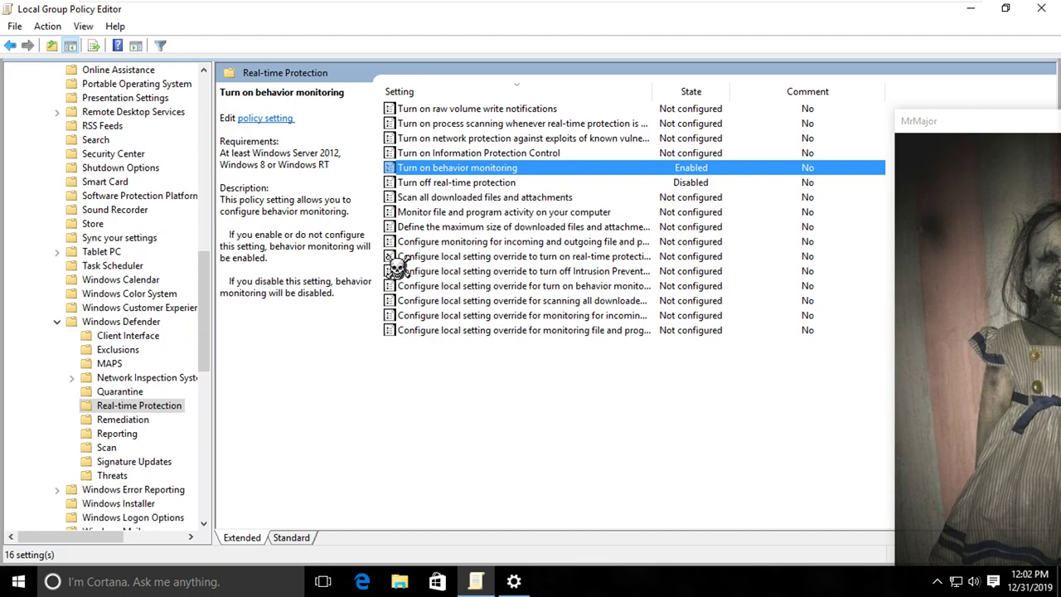
{"action": "scroll", "coordinate": [154, 435], "scroll_direction": "down", "scroll_amount": 1}
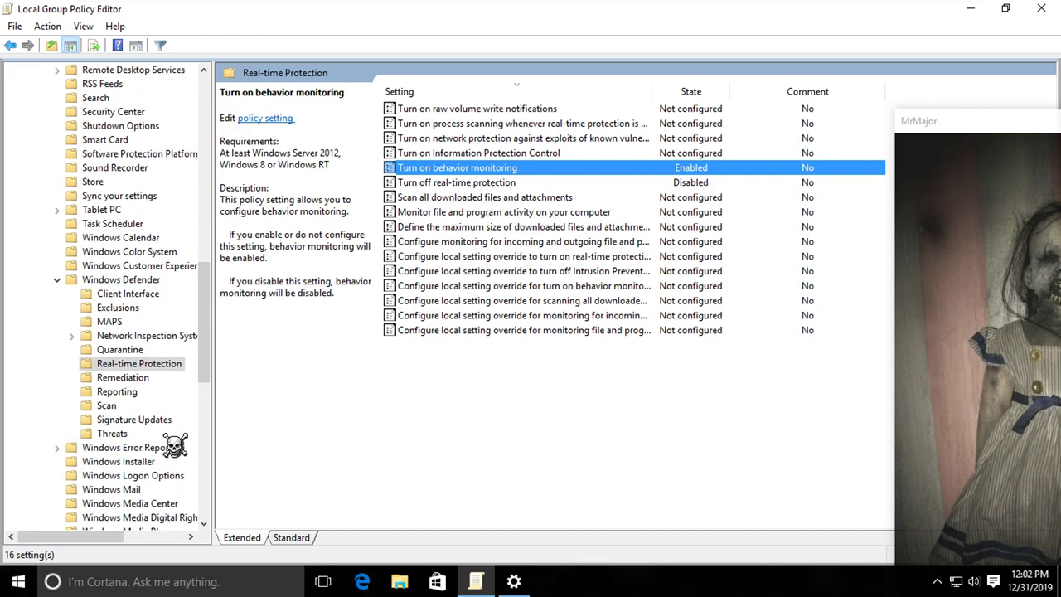
{"action": "scroll", "coordinate": [175, 446], "scroll_direction": "down", "scroll_amount": 4}
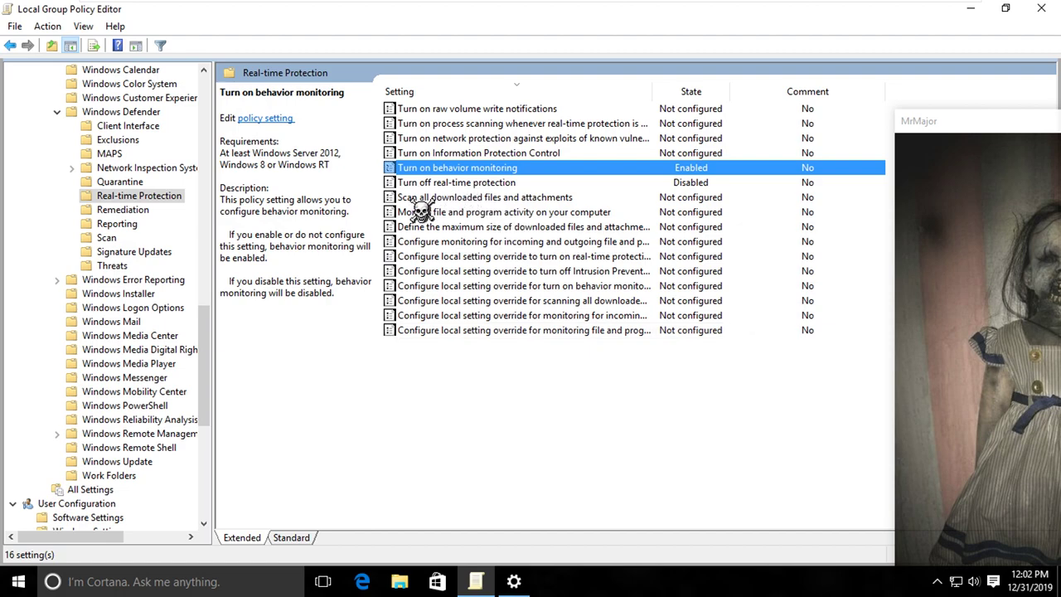
{"action": "left_click", "coordinate": [153, 282]}
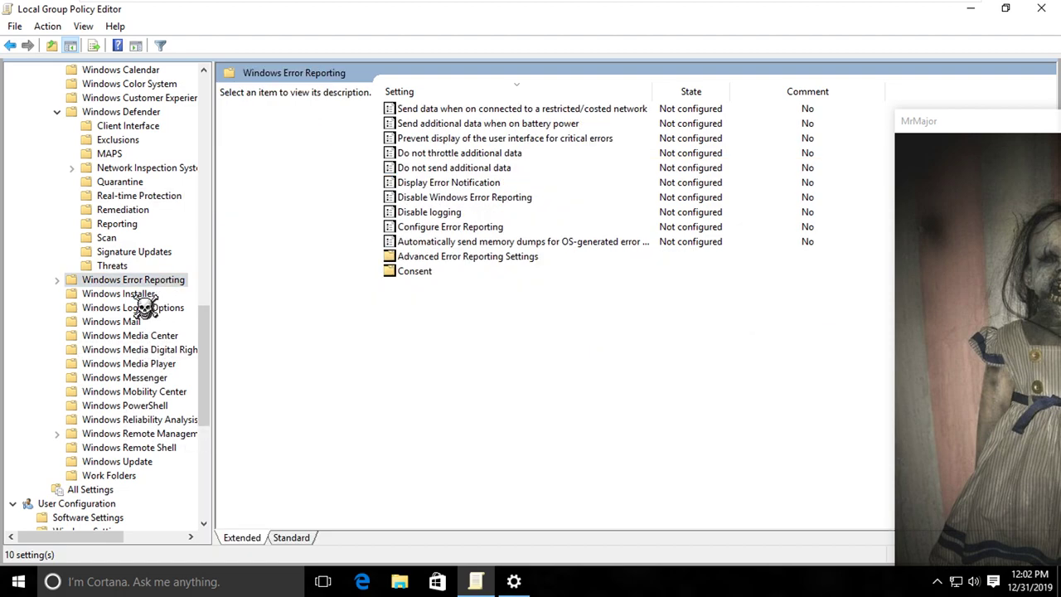
{"action": "left_click", "coordinate": [136, 295]}
{"action": "left_click", "coordinate": [134, 253]}
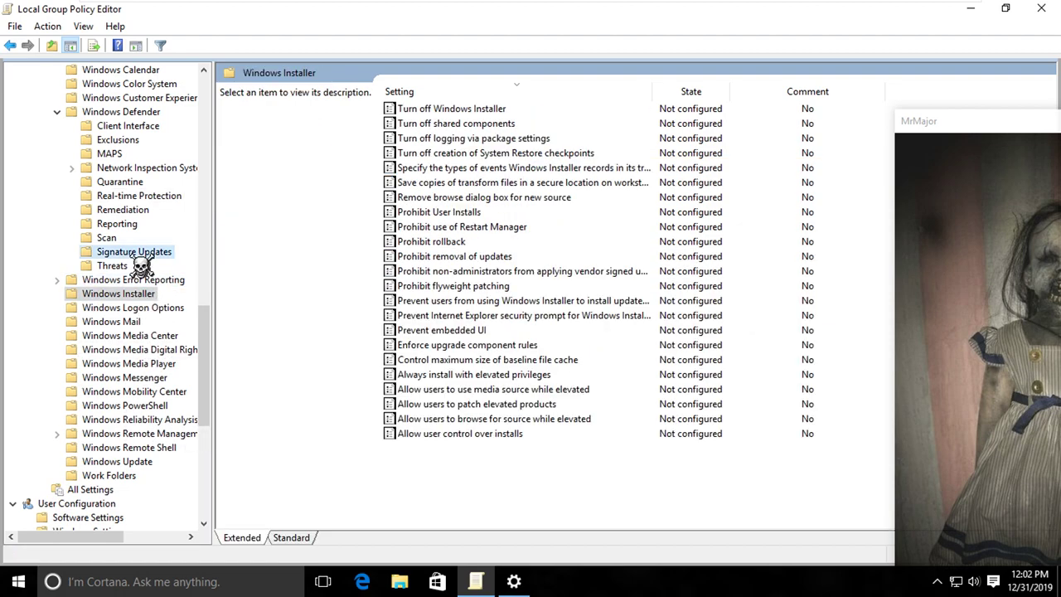
{"action": "left_click", "coordinate": [133, 267]}
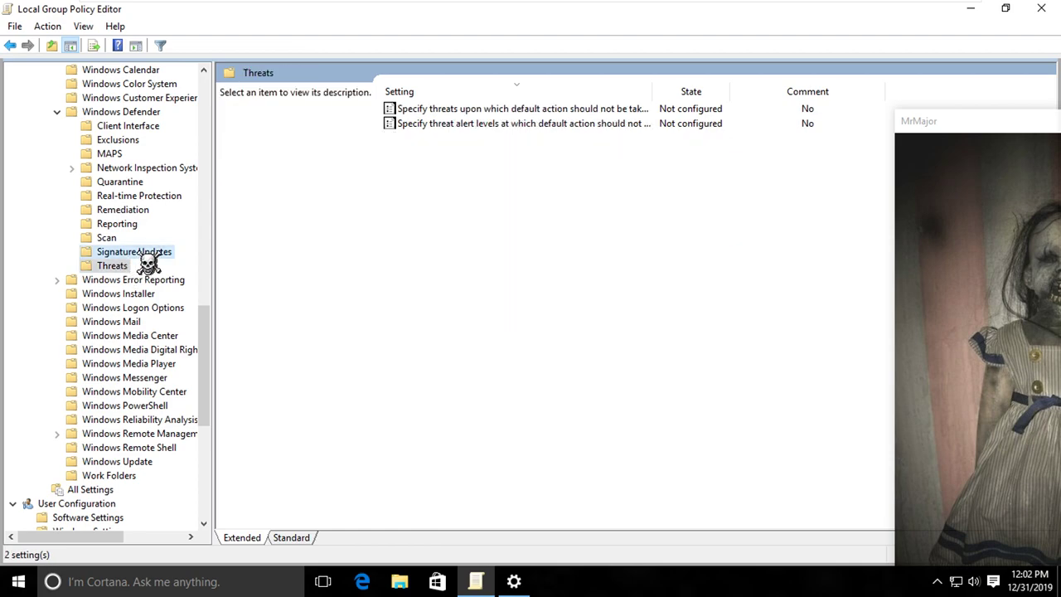
{"action": "left_click", "coordinate": [139, 252]}
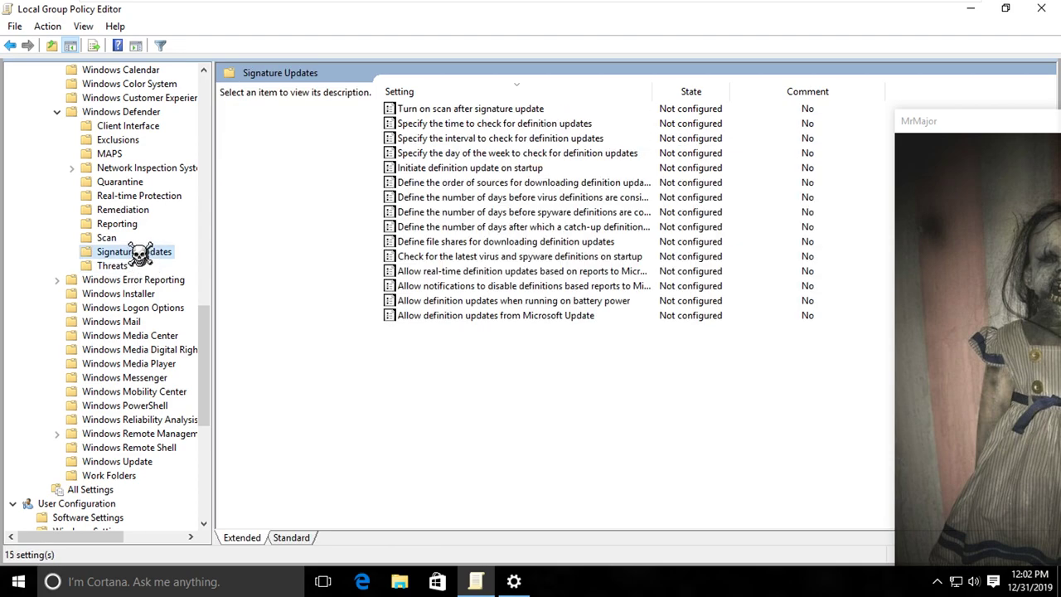
{"action": "left_click", "coordinate": [124, 238]}
{"action": "left_click", "coordinate": [119, 224]}
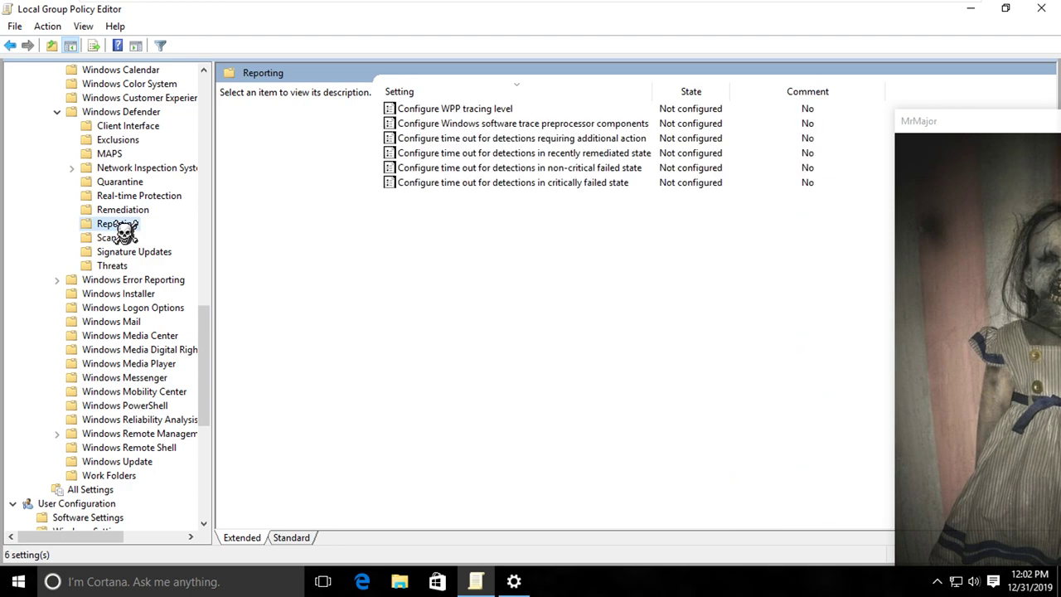
{"action": "left_click", "coordinate": [137, 211]}
{"action": "left_click", "coordinate": [148, 197]}
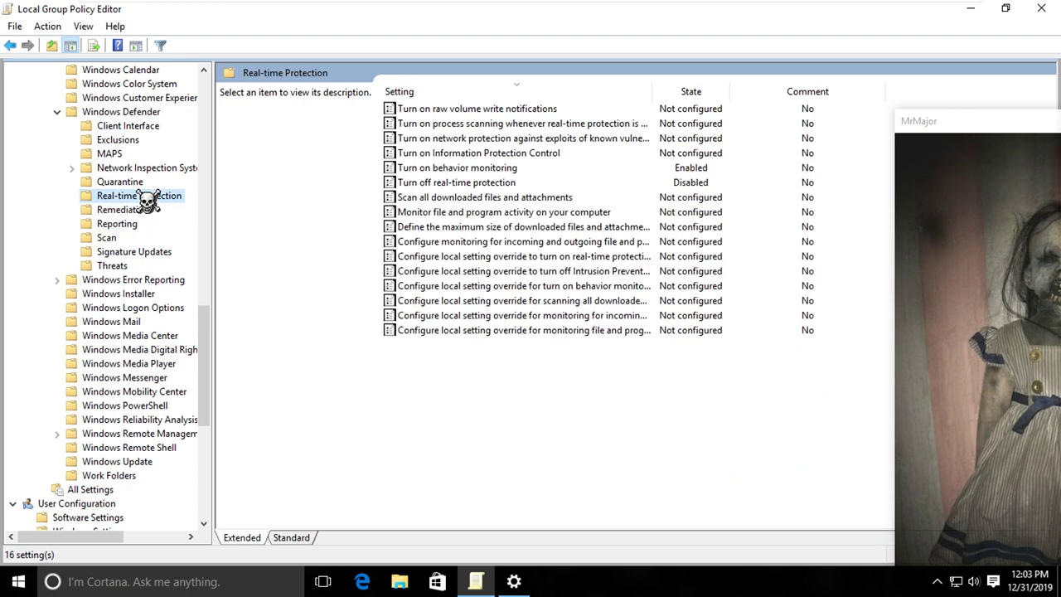
{"action": "left_click", "coordinate": [116, 183]}
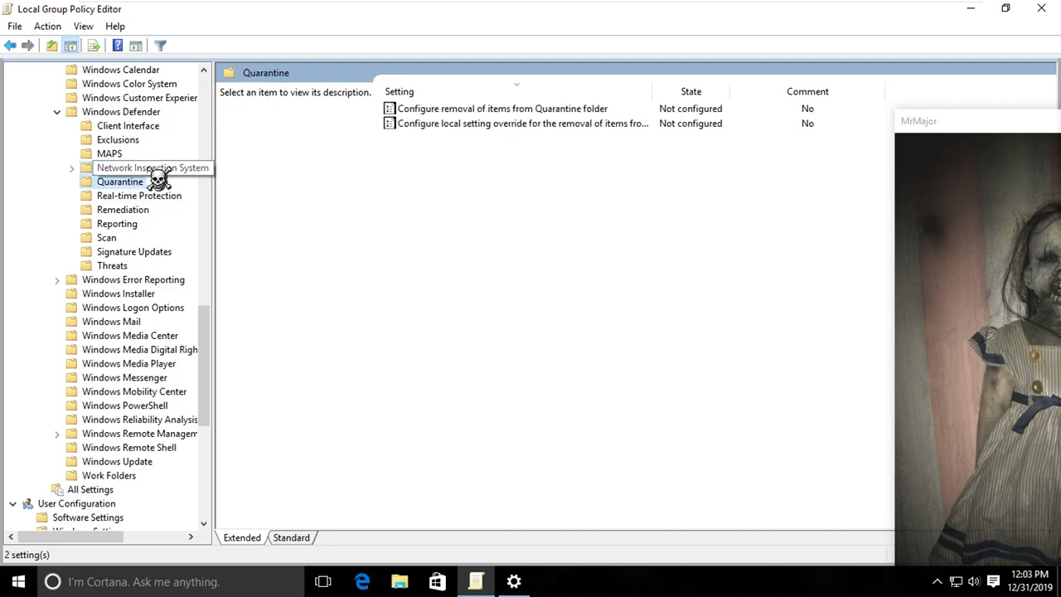
{"action": "left_click", "coordinate": [149, 169]}
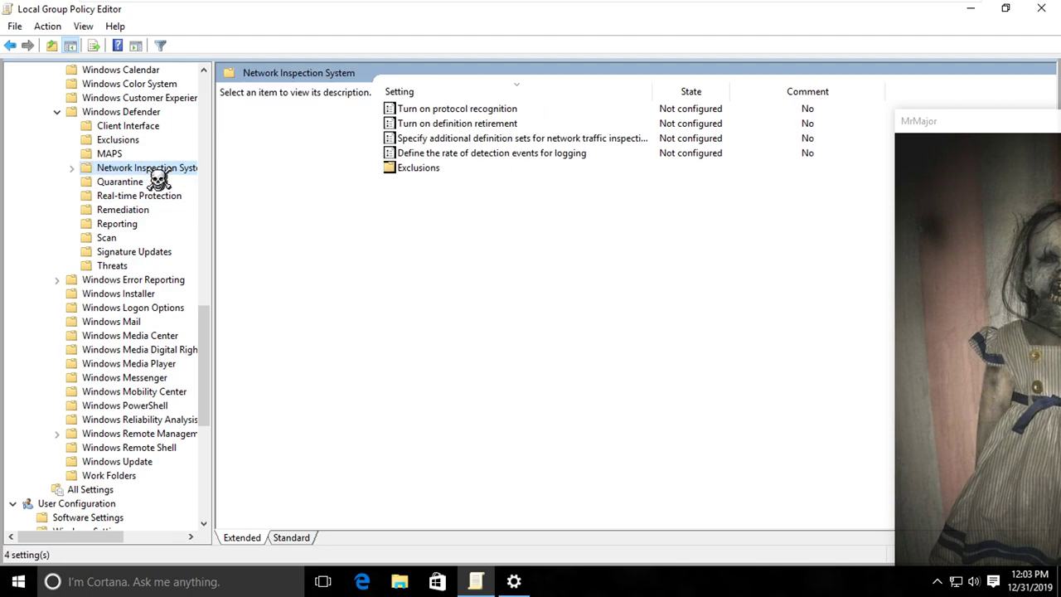
{"action": "left_click", "coordinate": [131, 153]}
{"action": "left_click", "coordinate": [133, 126]}
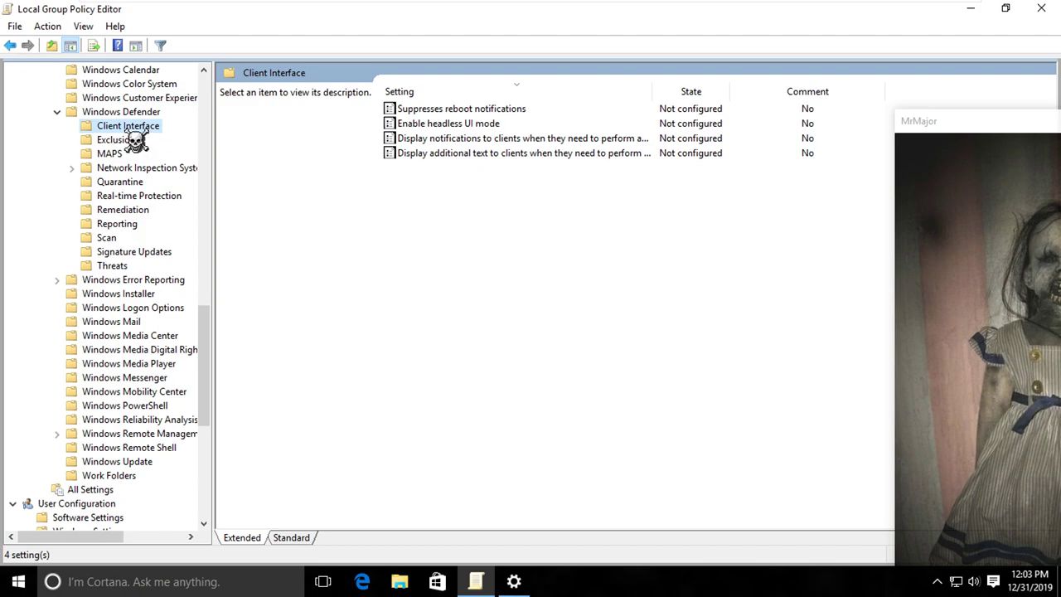
{"action": "left_click", "coordinate": [141, 113]}
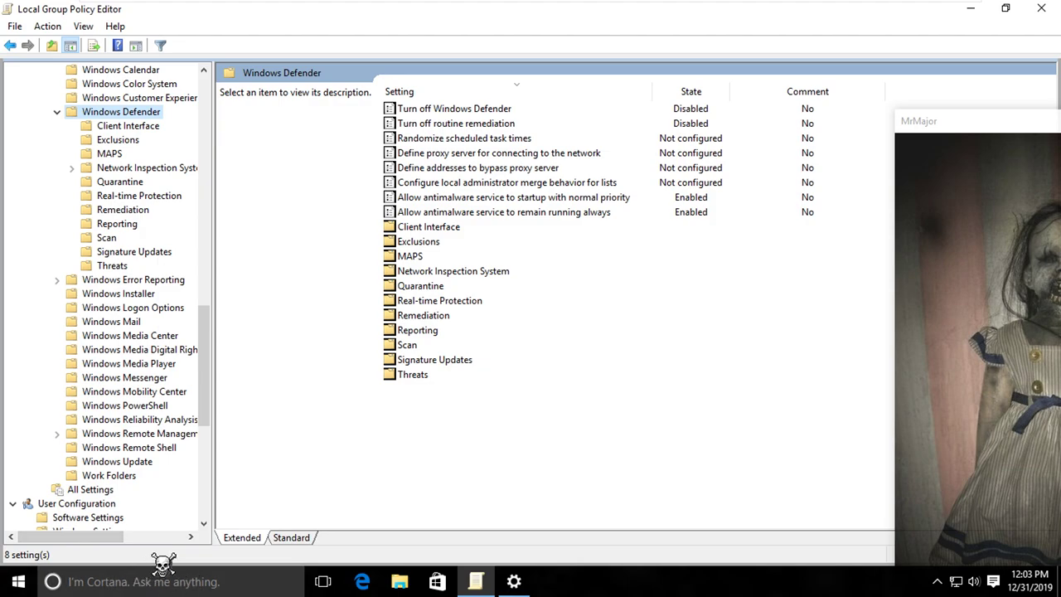
Step: Switch to the Update & Security page in Settings and check for Windows updates
{"action": "left_click", "coordinate": [18, 581]}
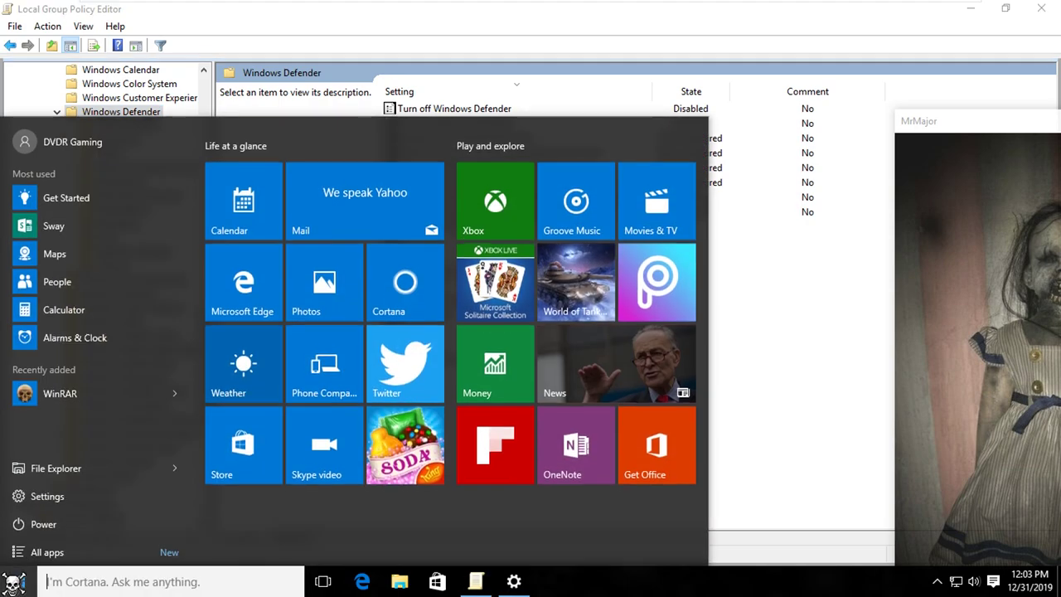
{"action": "left_click", "coordinate": [45, 492]}
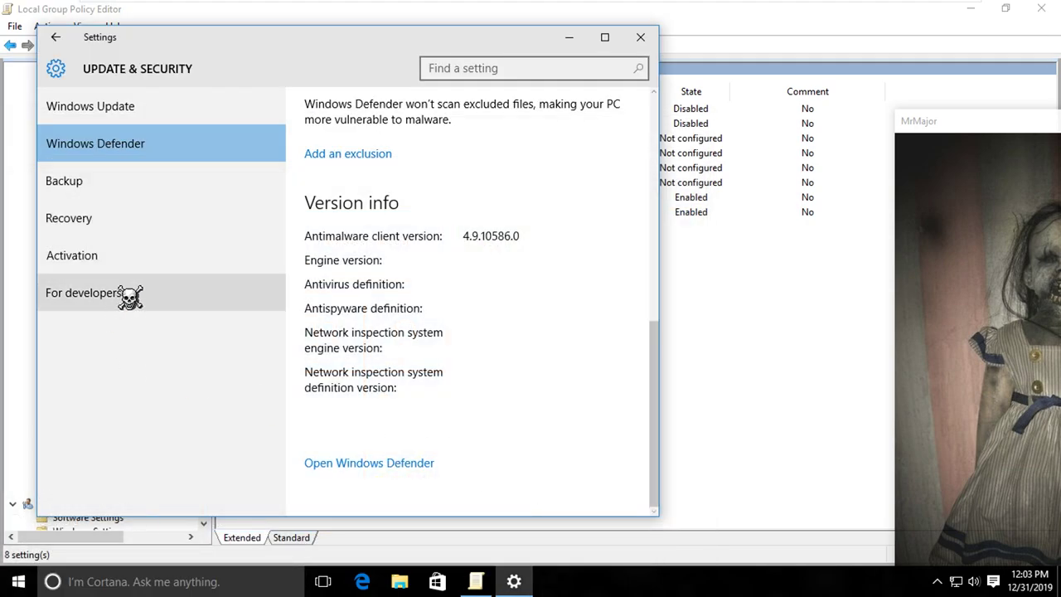
{"action": "scroll", "coordinate": [383, 294], "scroll_direction": "up", "scroll_amount": 5}
{"action": "scroll", "coordinate": [383, 294], "scroll_direction": "up", "scroll_amount": 2}
{"action": "left_click", "coordinate": [89, 106]}
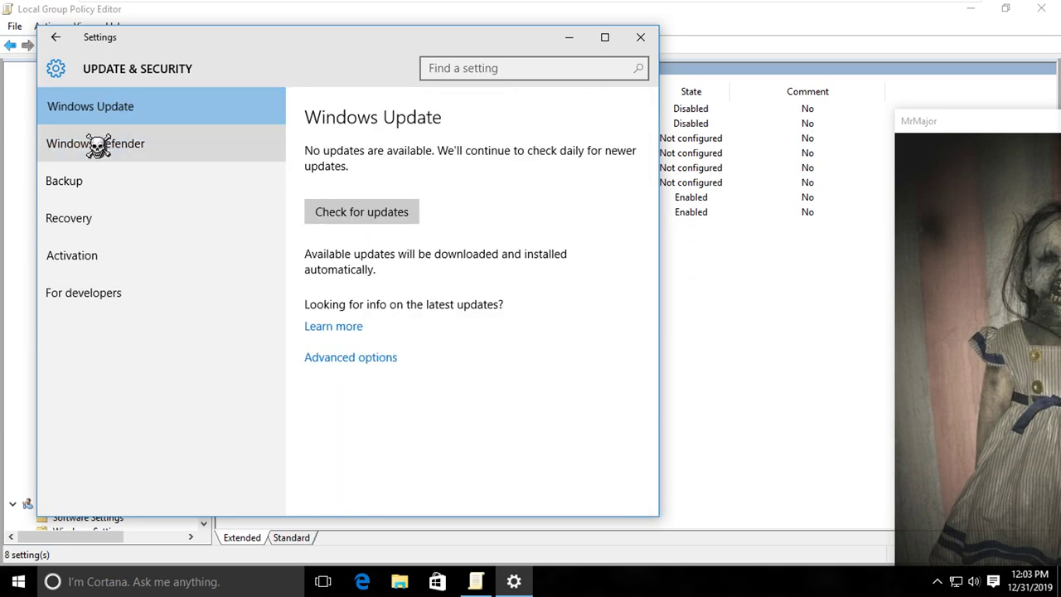
{"action": "left_click", "coordinate": [386, 214]}
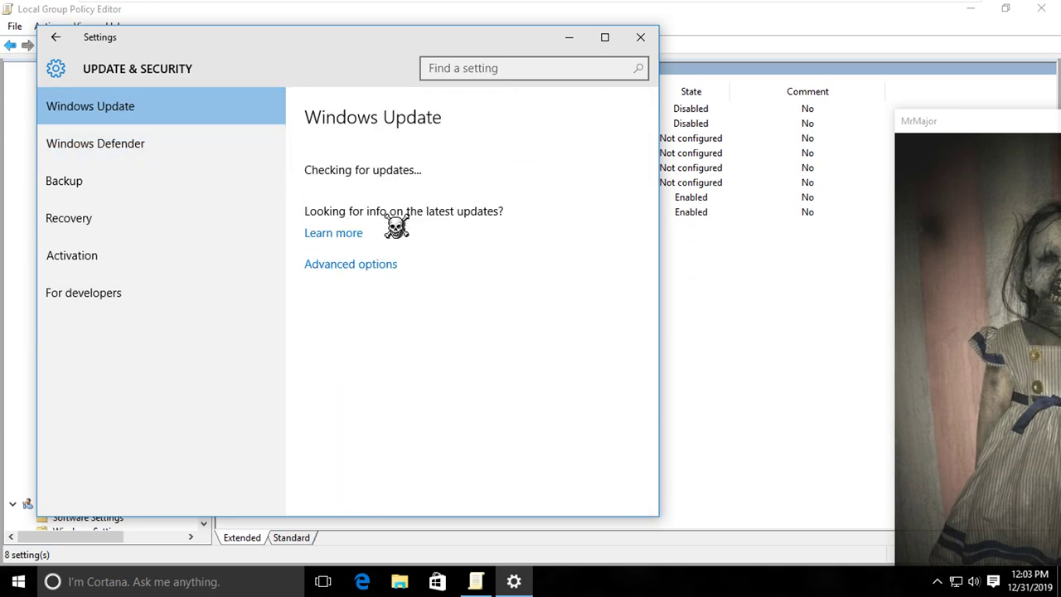
Step: Review the Windows Defender settings, try to open Windows Defender from there, and return to the Windows Update status
{"action": "left_click", "coordinate": [114, 156]}
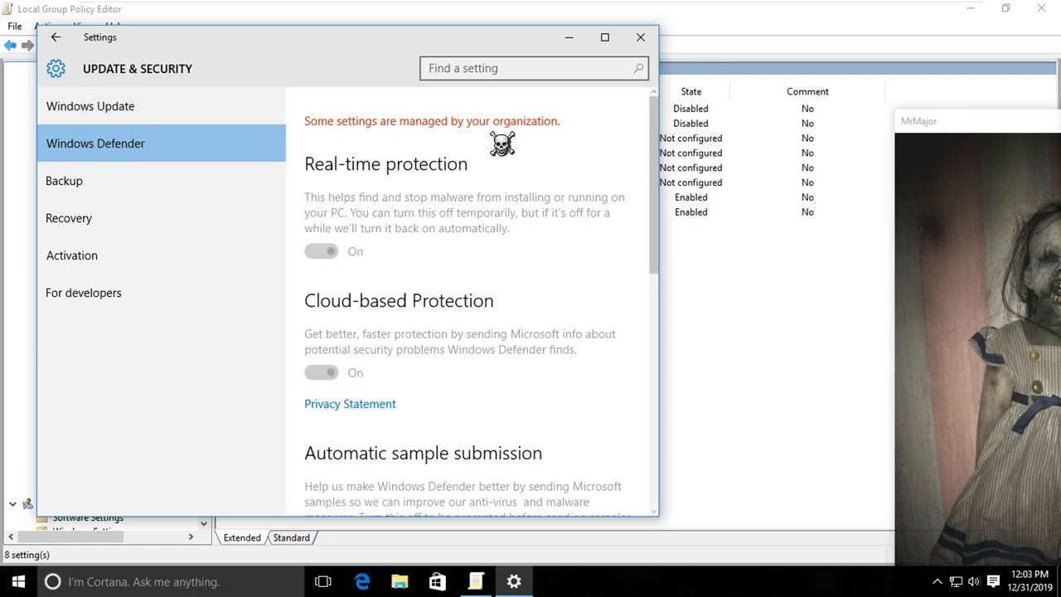
{"action": "scroll", "coordinate": [476, 343], "scroll_direction": "down", "scroll_amount": 2}
{"action": "scroll", "coordinate": [476, 343], "scroll_direction": "down", "scroll_amount": 5}
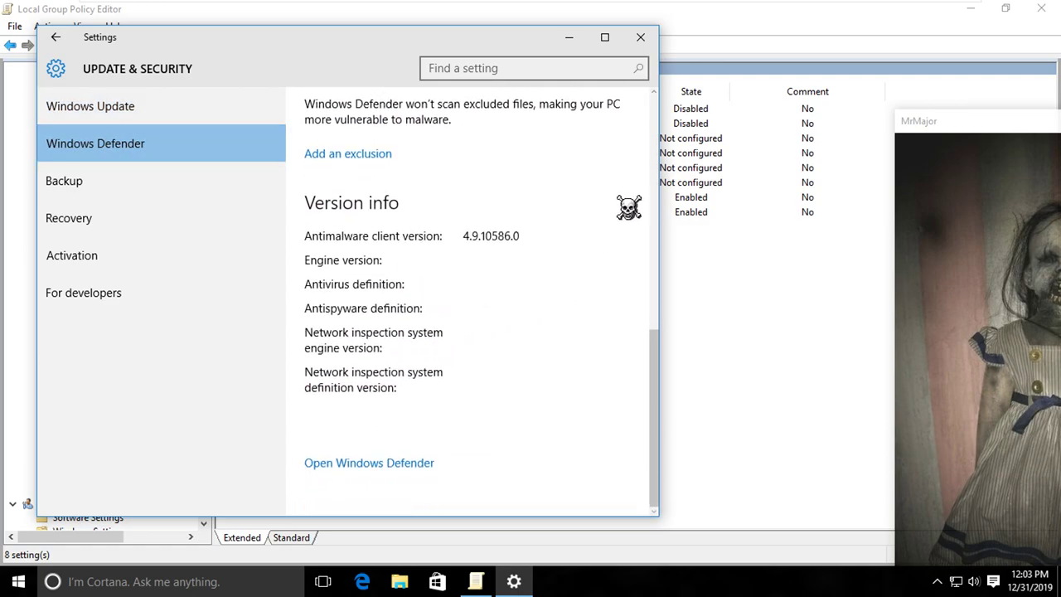
{"action": "scroll", "coordinate": [440, 265], "scroll_direction": "up", "scroll_amount": 8}
{"action": "scroll", "coordinate": [445, 379], "scroll_direction": "down", "scroll_amount": 8}
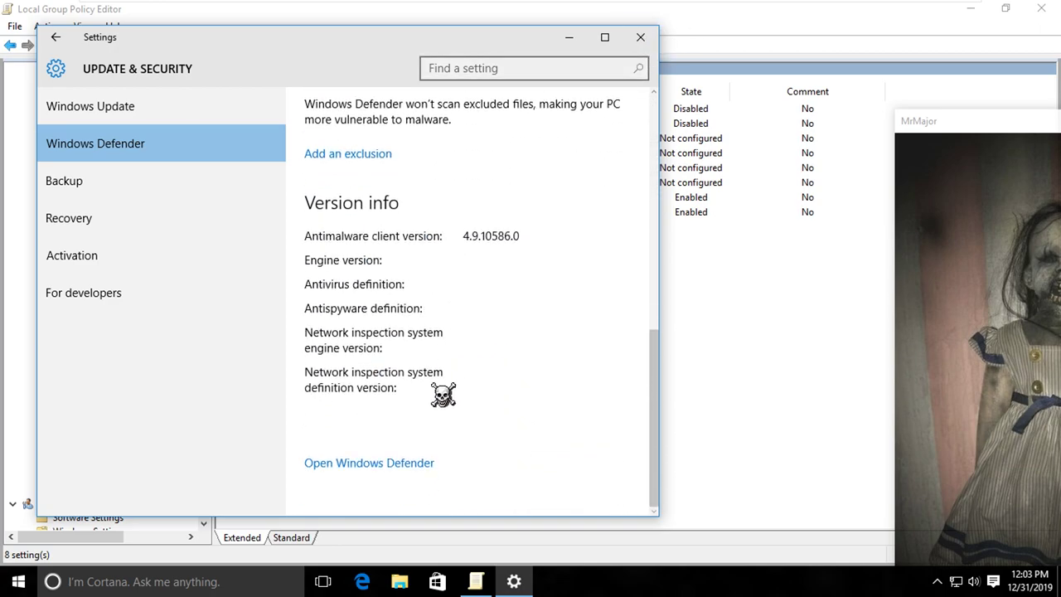
{"action": "left_click", "coordinate": [655, 355]}
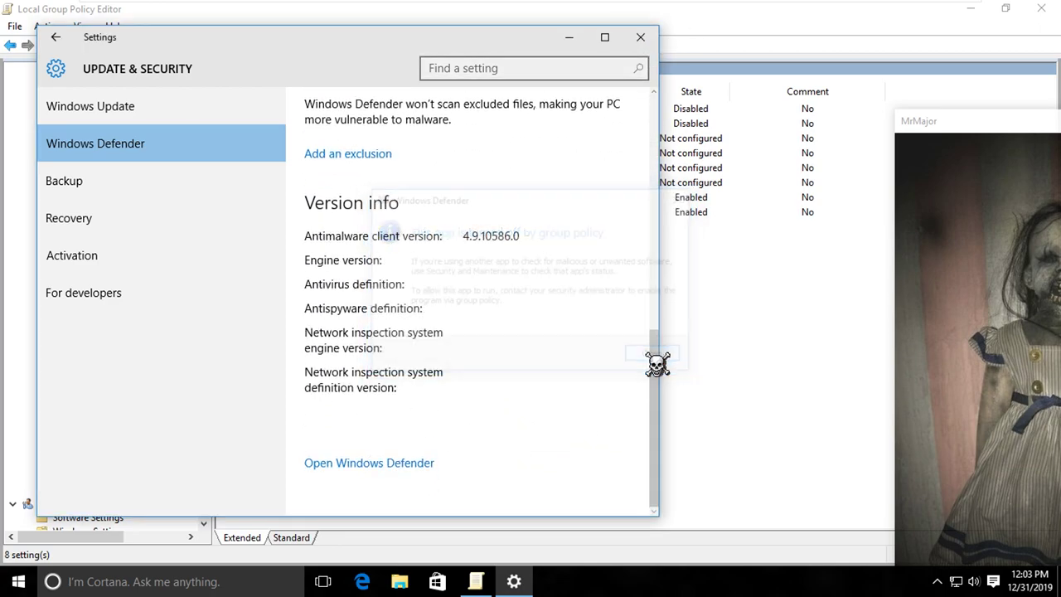
{"action": "left_click", "coordinate": [93, 109]}
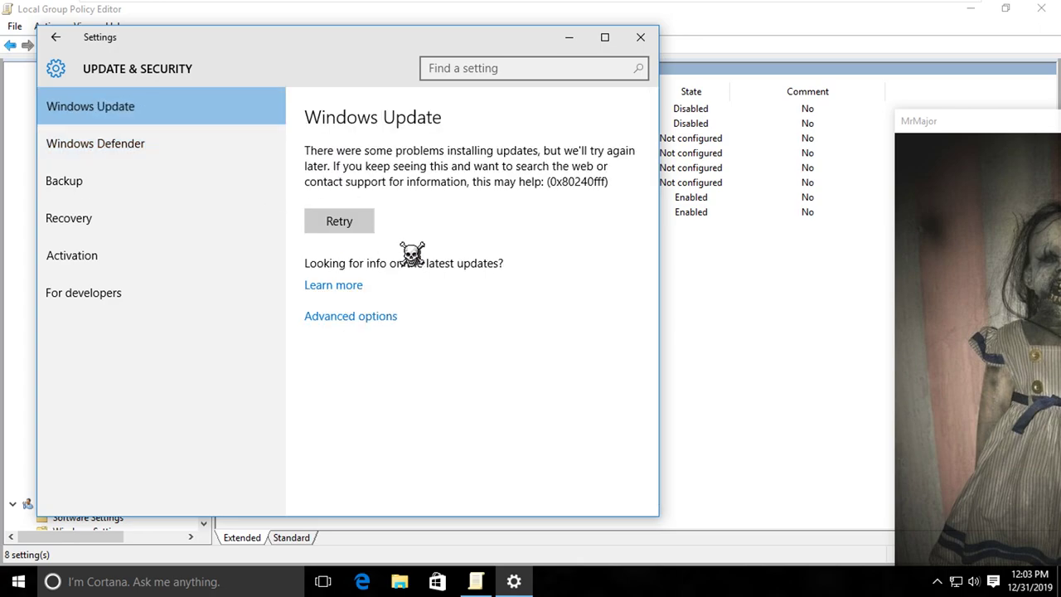
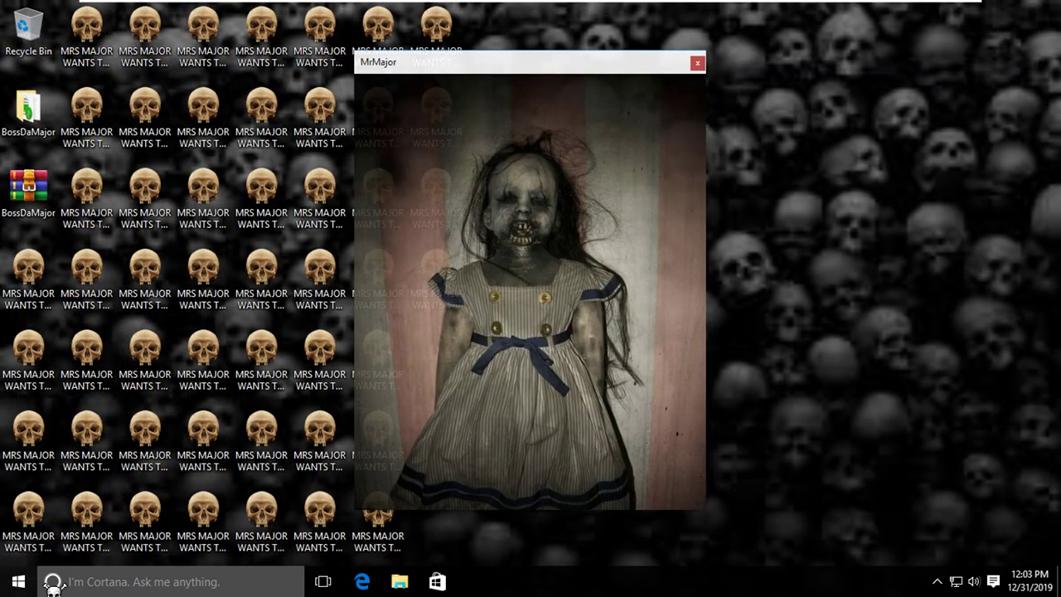
Step: Restart the virtual machine
{"action": "left_click", "coordinate": [18, 581]}
{"action": "left_click", "coordinate": [29, 519]}
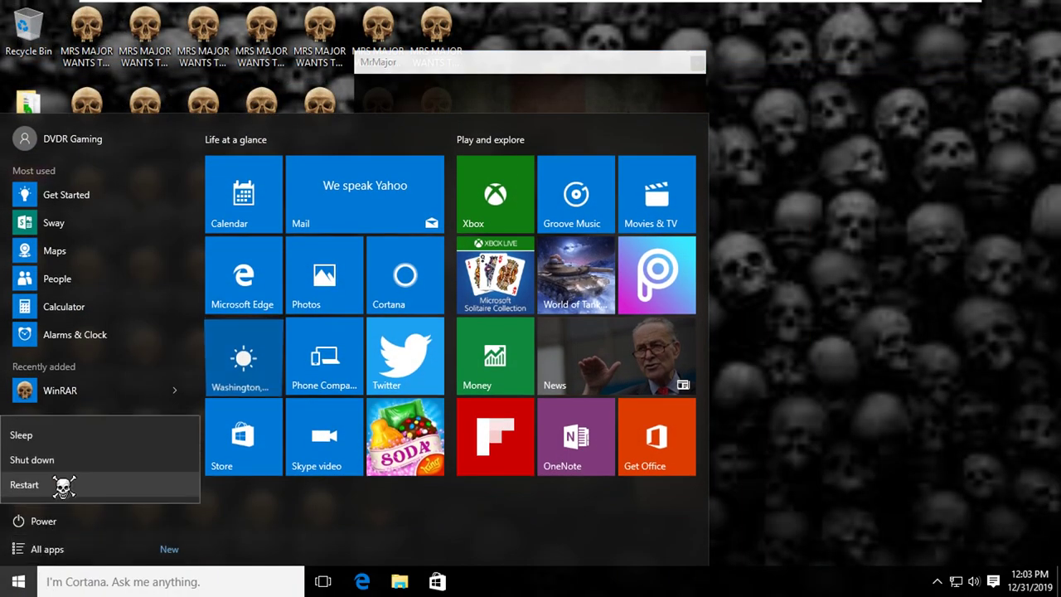
{"action": "left_click", "coordinate": [55, 485]}
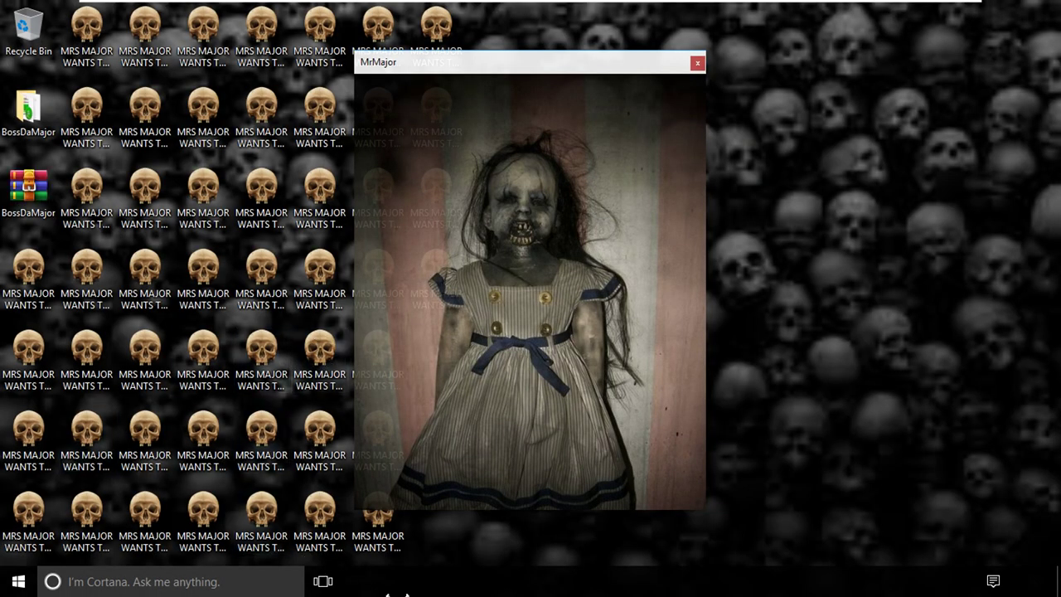
Step: Check whether Task Manager is available from the taskbar and move the MrMajor window away from the desktop icons
{"action": "right_click", "coordinate": [597, 587]}
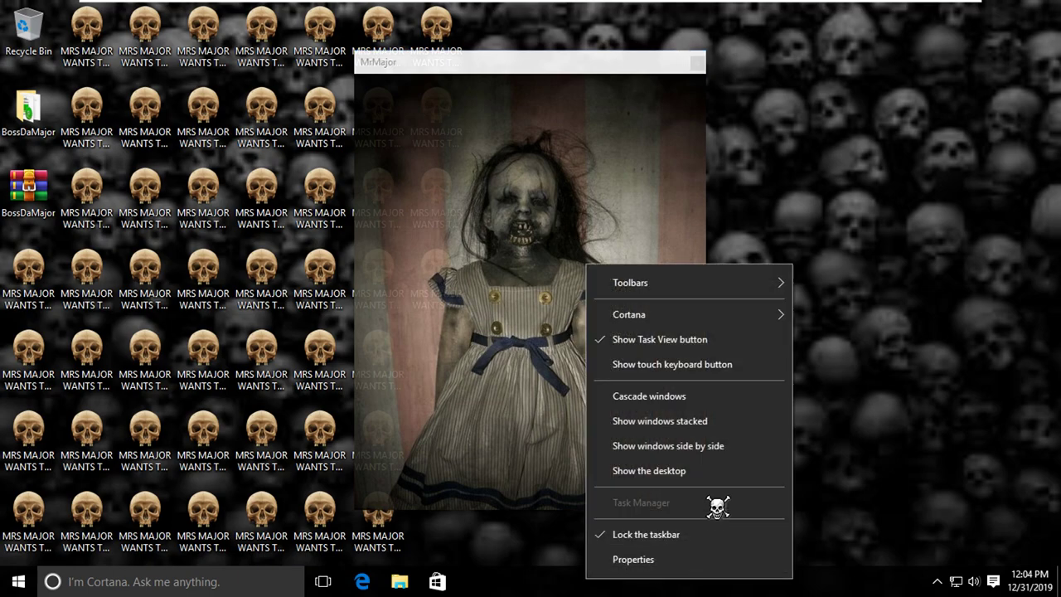
{"action": "left_click", "coordinate": [507, 79]}
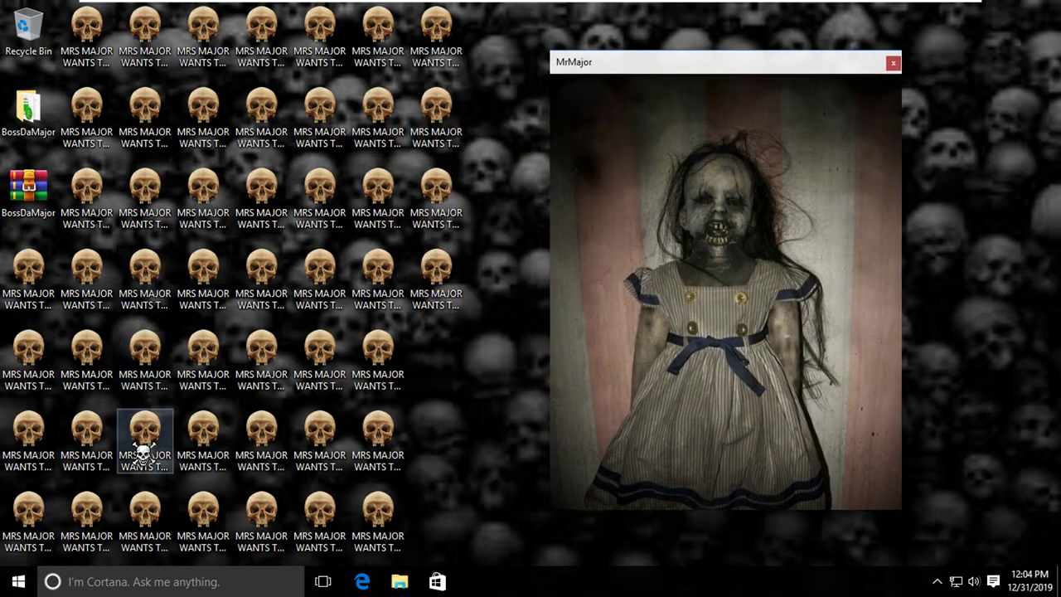
Step: Search Windows for "de", try to launch Windows Defender from the results, and dismiss its message
{"action": "left_click", "coordinate": [133, 581]}
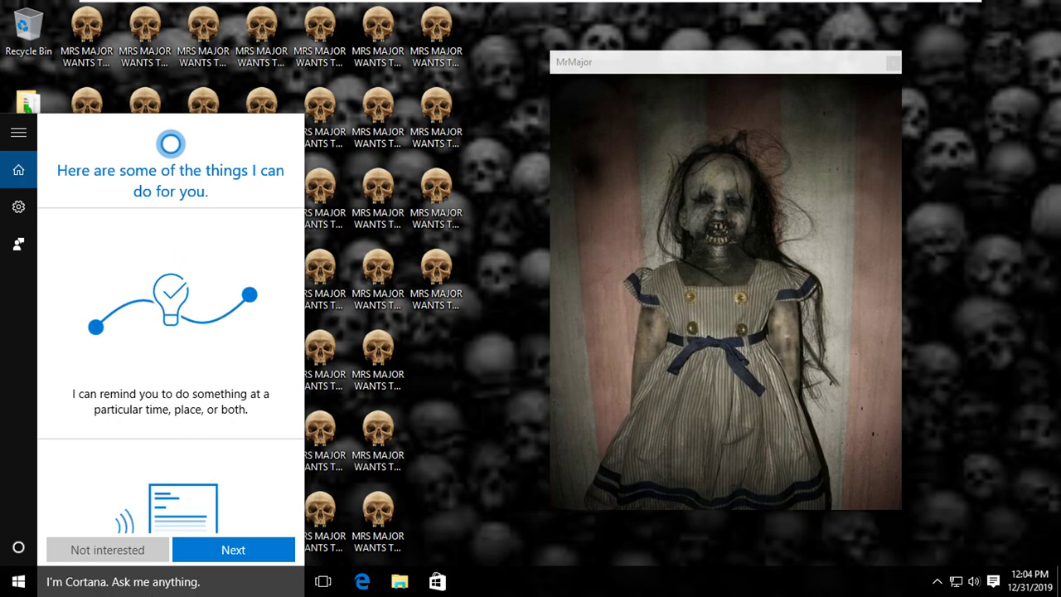
{"action": "type", "text": "de"}
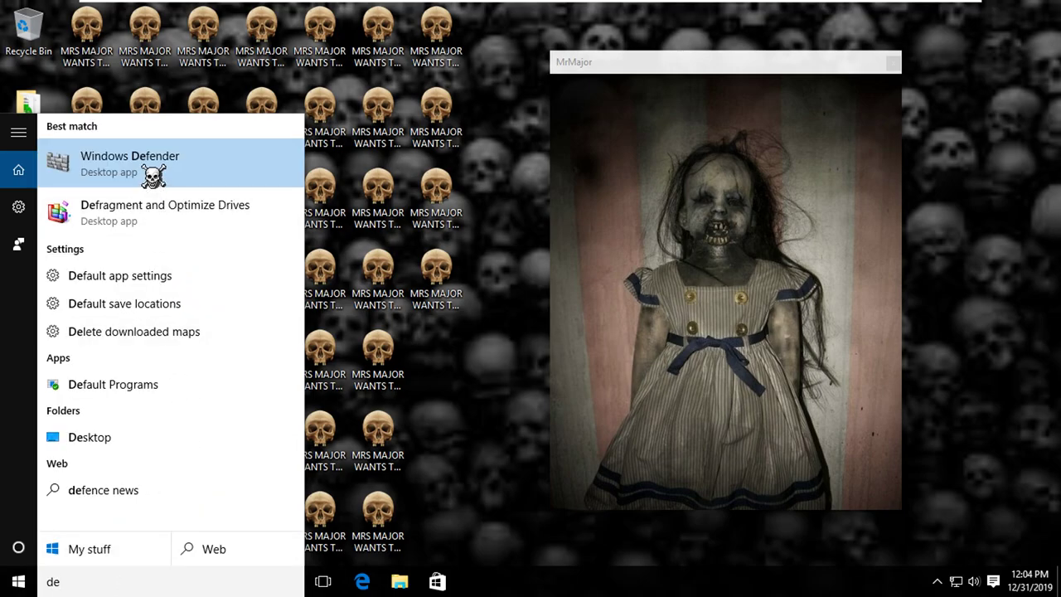
{"action": "left_click", "coordinate": [153, 174]}
{"action": "left_click_drag", "start_coordinate": [528, 209], "coordinate": [307, 199]}
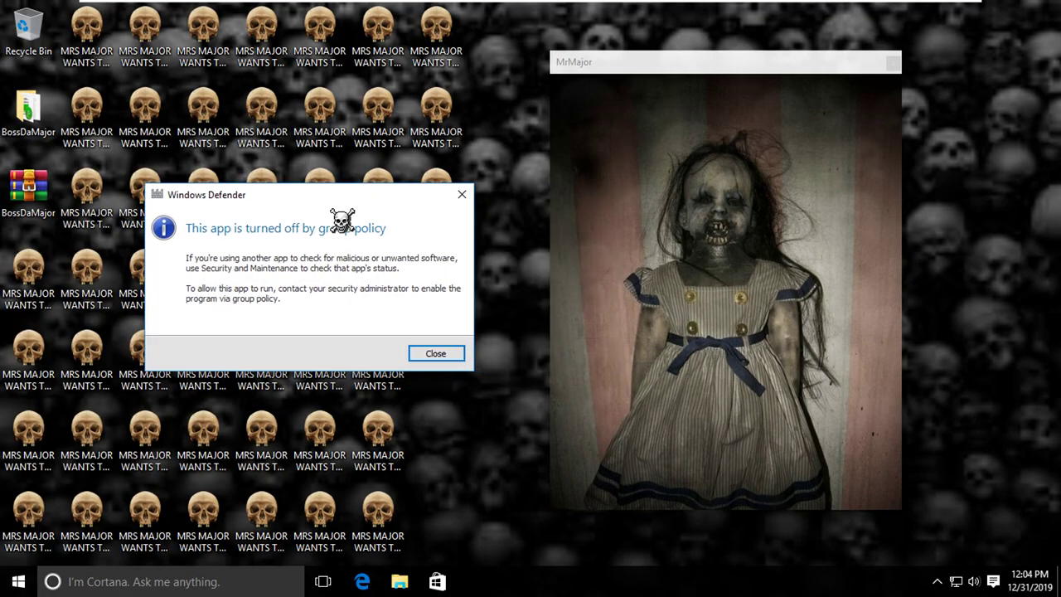
{"action": "left_click", "coordinate": [437, 356]}
Step: Check the System display page in Settings and close Settings
{"action": "left_click", "coordinate": [18, 581]}
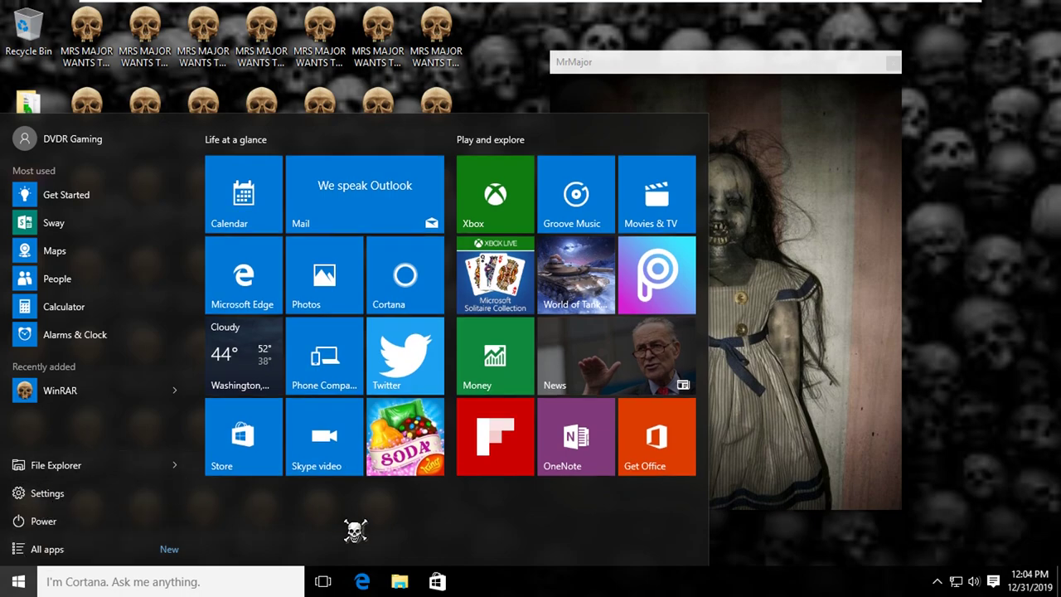
{"action": "left_click", "coordinate": [49, 495]}
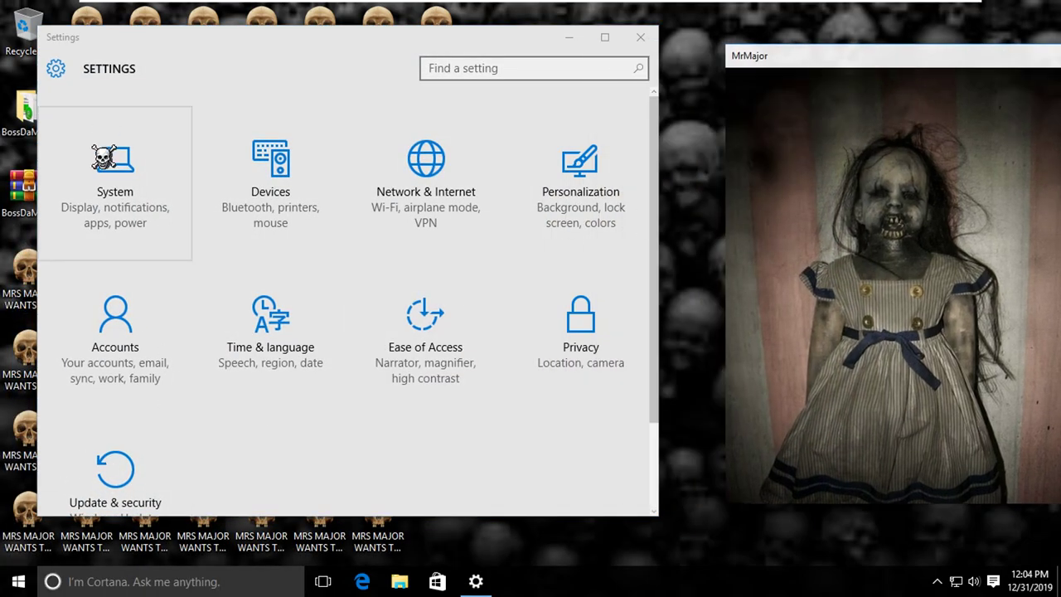
{"action": "left_click", "coordinate": [104, 153]}
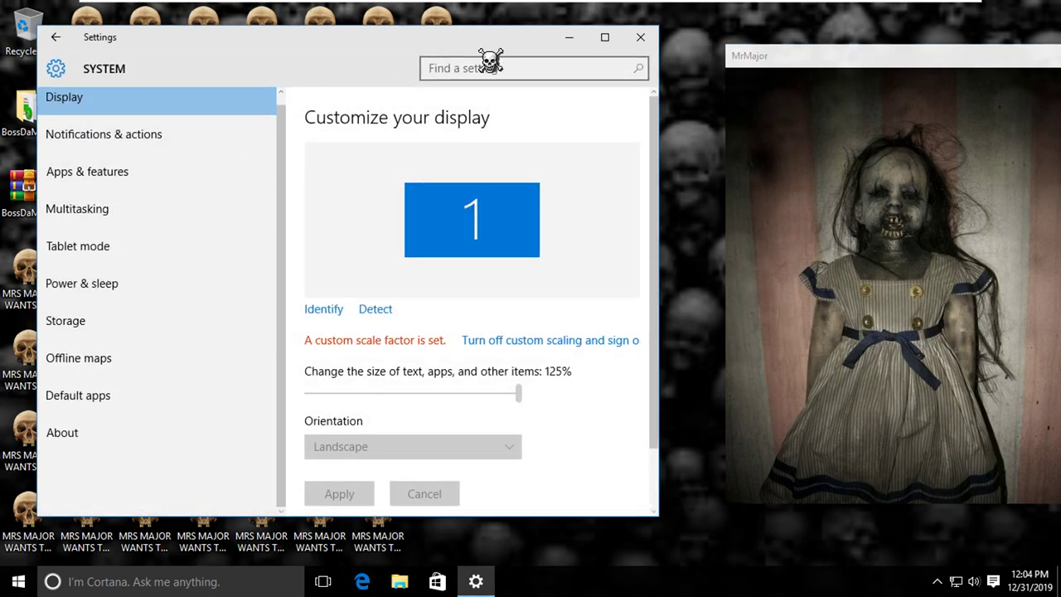
{"action": "left_click", "coordinate": [647, 35]}
Step: Try to open Windows Defender from the Update & security settings, dismiss its message, and close Settings
{"action": "left_click", "coordinate": [18, 581]}
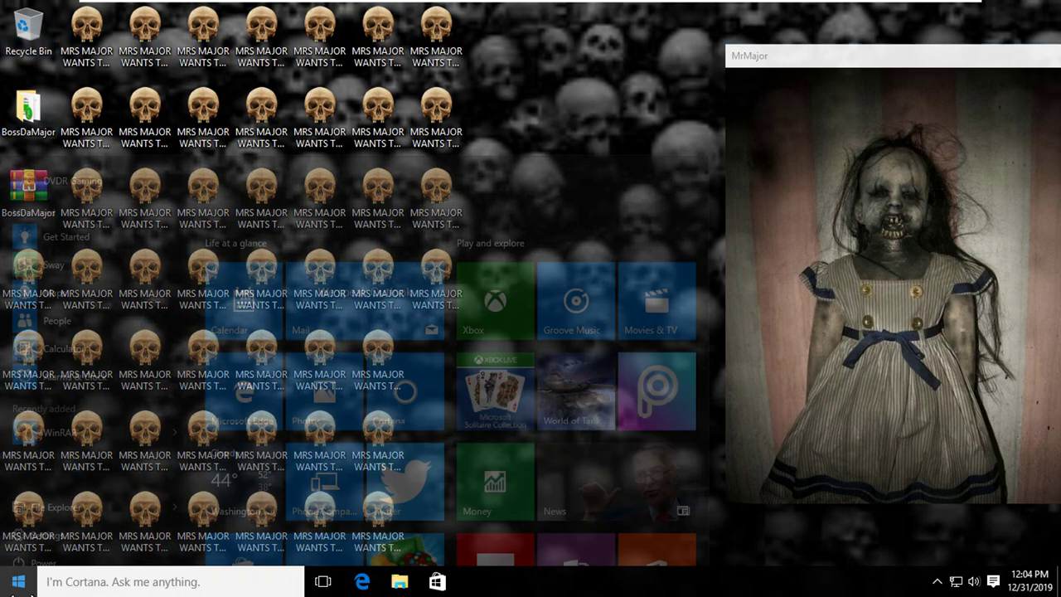
{"action": "left_click", "coordinate": [33, 493]}
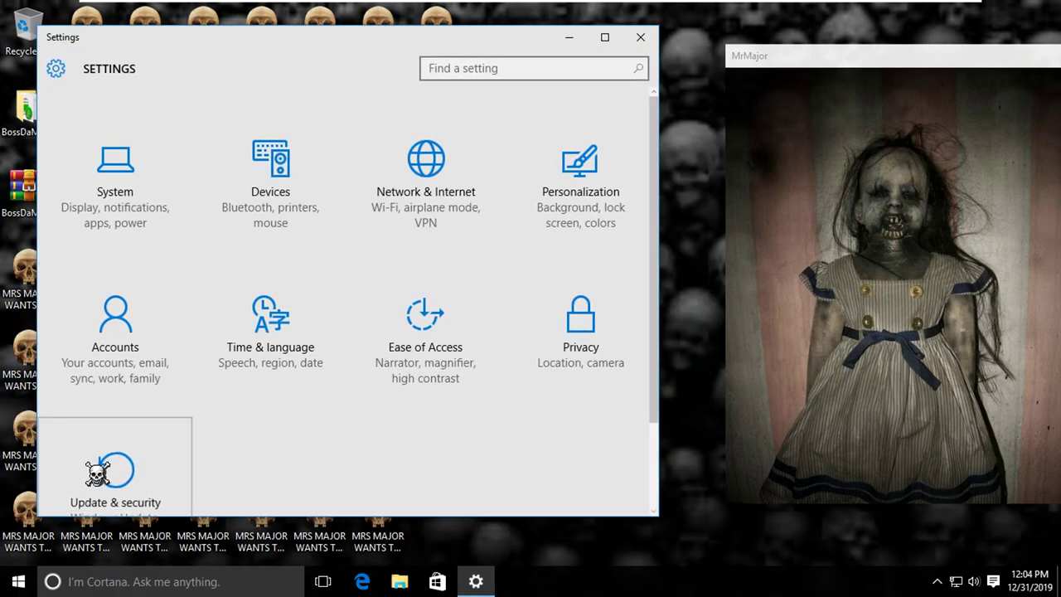
{"action": "left_click", "coordinate": [87, 466]}
{"action": "left_click", "coordinate": [116, 142]}
{"action": "scroll", "coordinate": [456, 222], "scroll_direction": "down", "scroll_amount": 5}
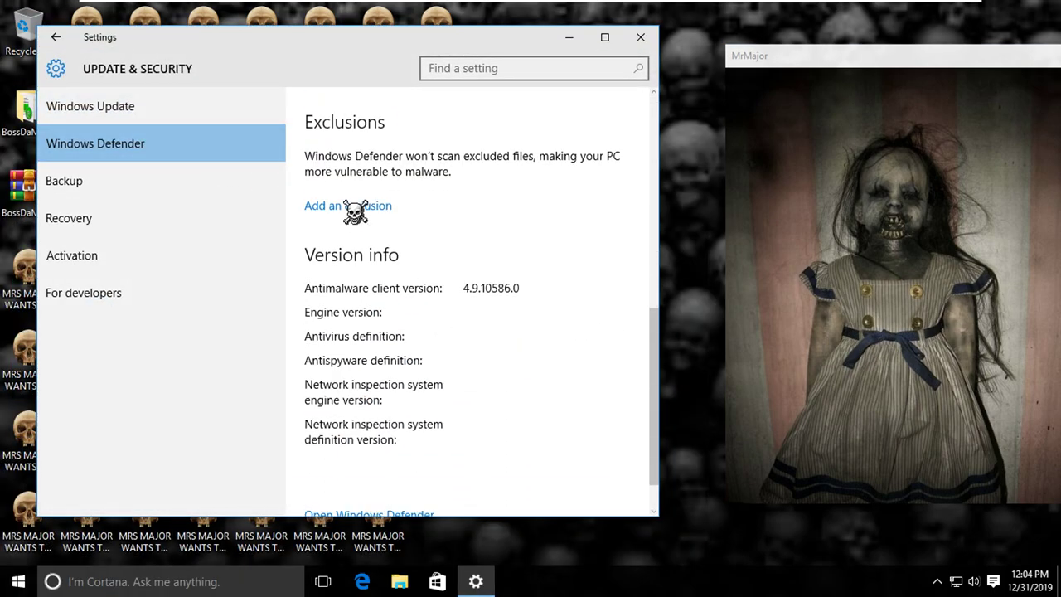
{"action": "scroll", "coordinate": [361, 221], "scroll_direction": "down", "scroll_amount": 1}
{"action": "left_click", "coordinate": [407, 463]}
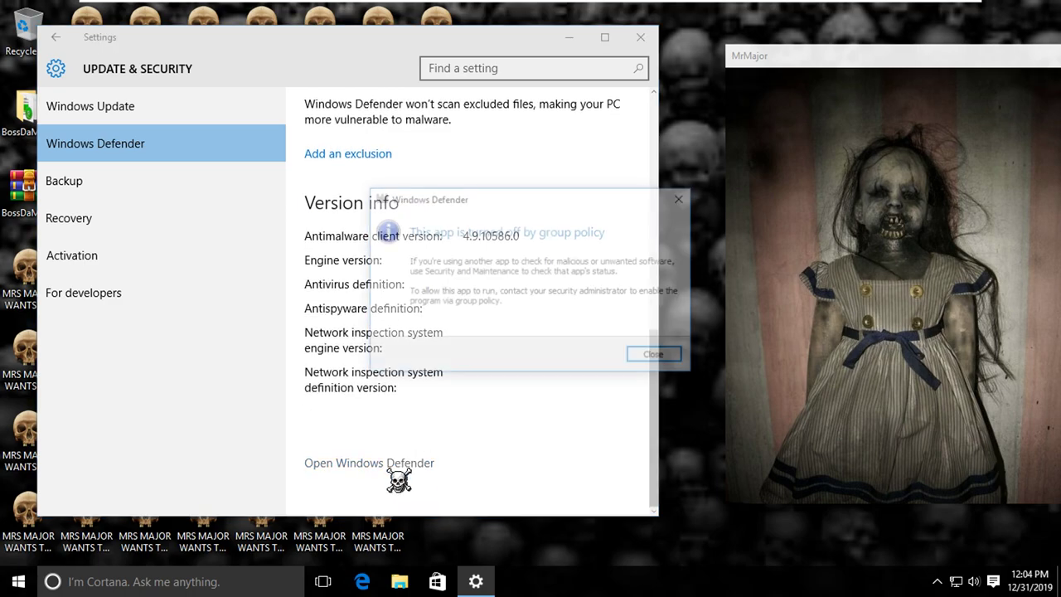
{"action": "left_click", "coordinate": [657, 362]}
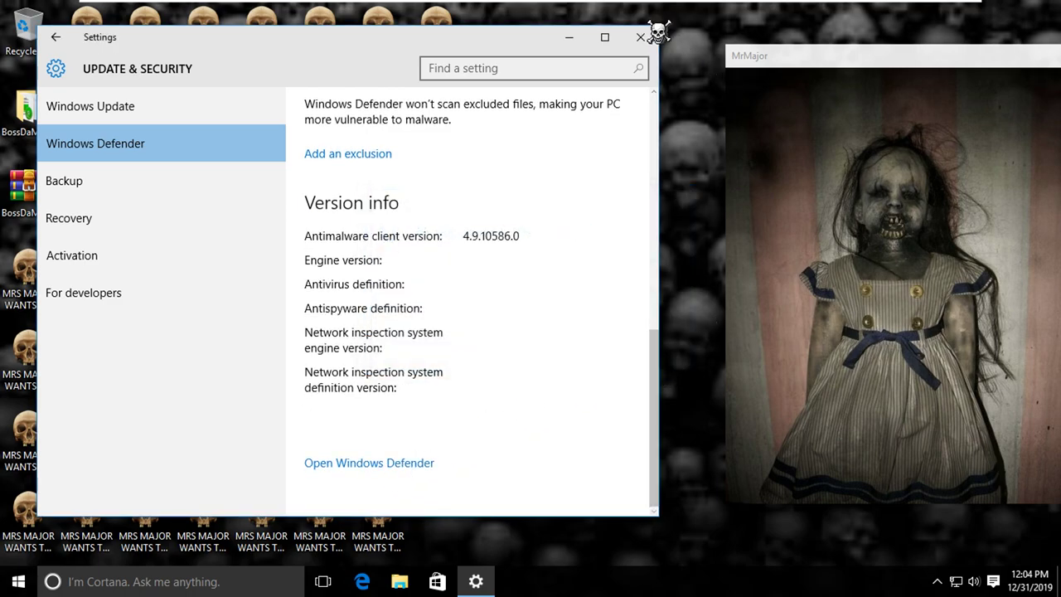
{"action": "left_click", "coordinate": [643, 36]}
Step: Open Microsoft Edge, try to search for "malware", and check the hidden notification area icons
{"action": "left_click", "coordinate": [364, 582]}
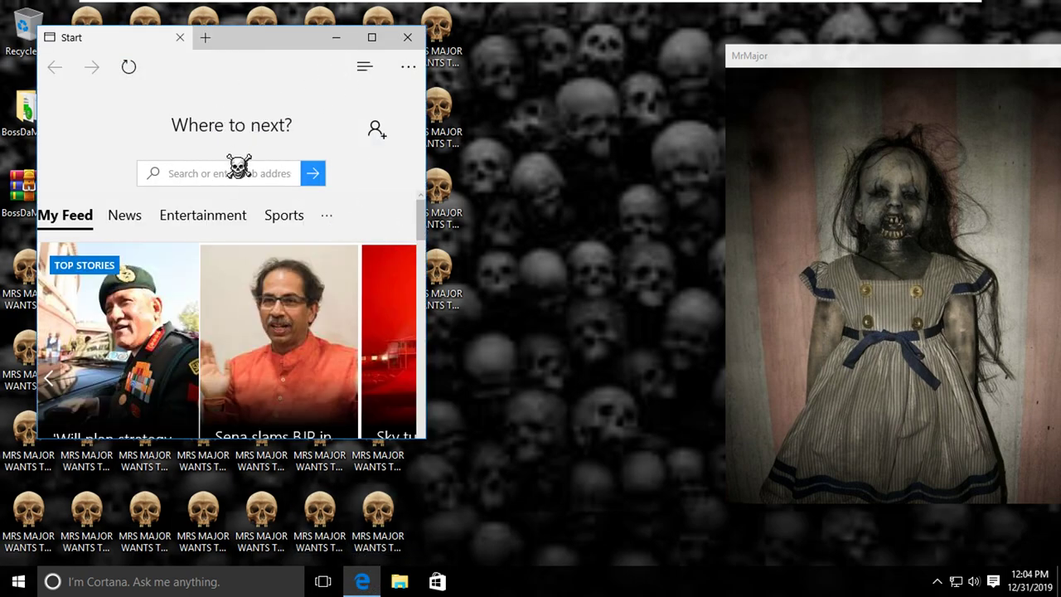
{"action": "type", "text": "malware"}
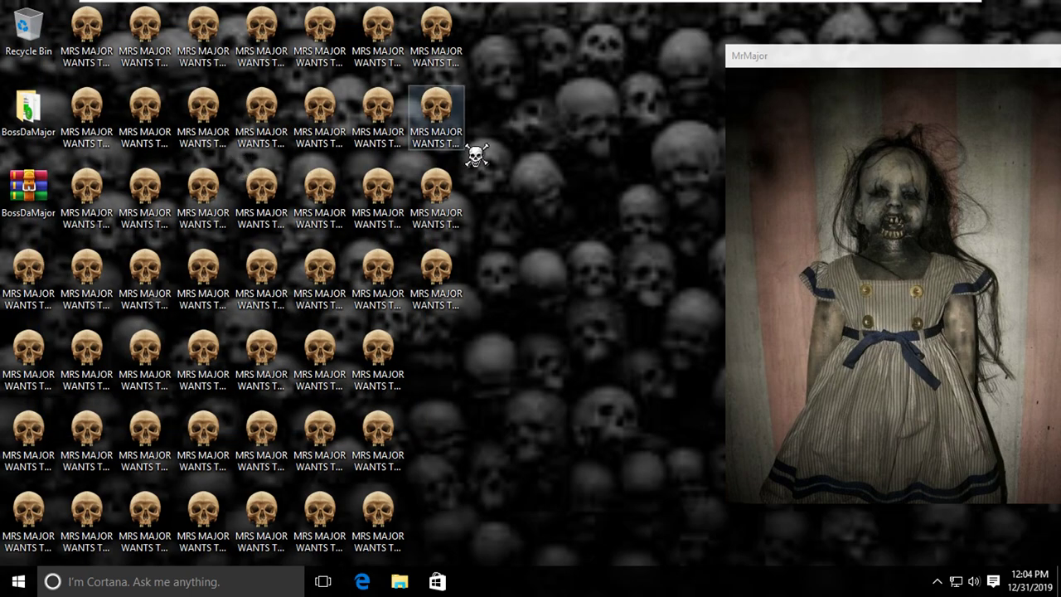
{"action": "left_click", "coordinate": [938, 582]}
Step: Search Windows for "ie" and try to launch a browser from the results
{"action": "left_click", "coordinate": [237, 581]}
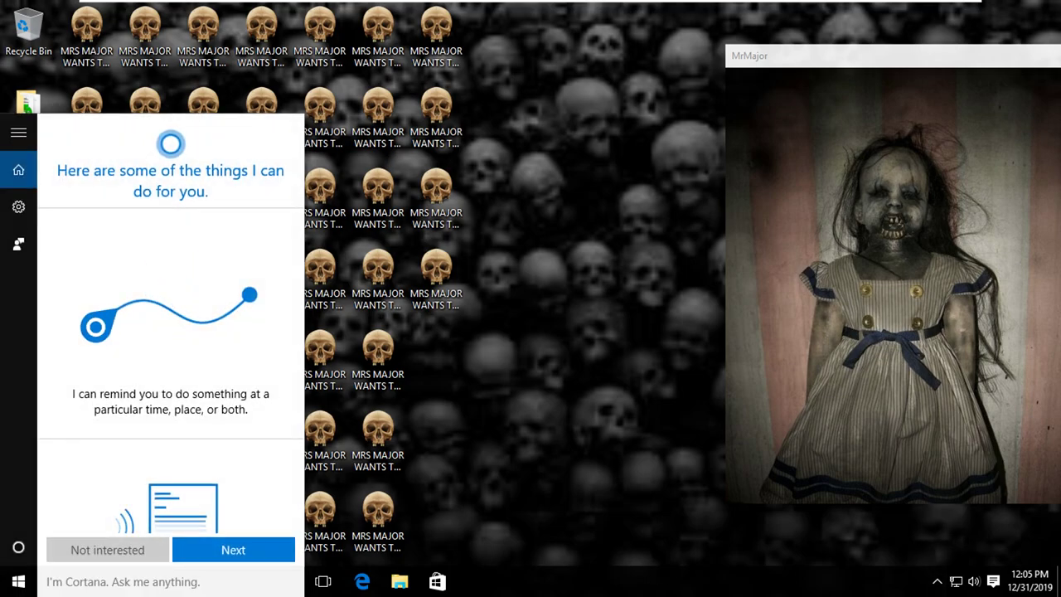
{"action": "type", "text": "ie"}
{"action": "left_click", "coordinate": [190, 150]}
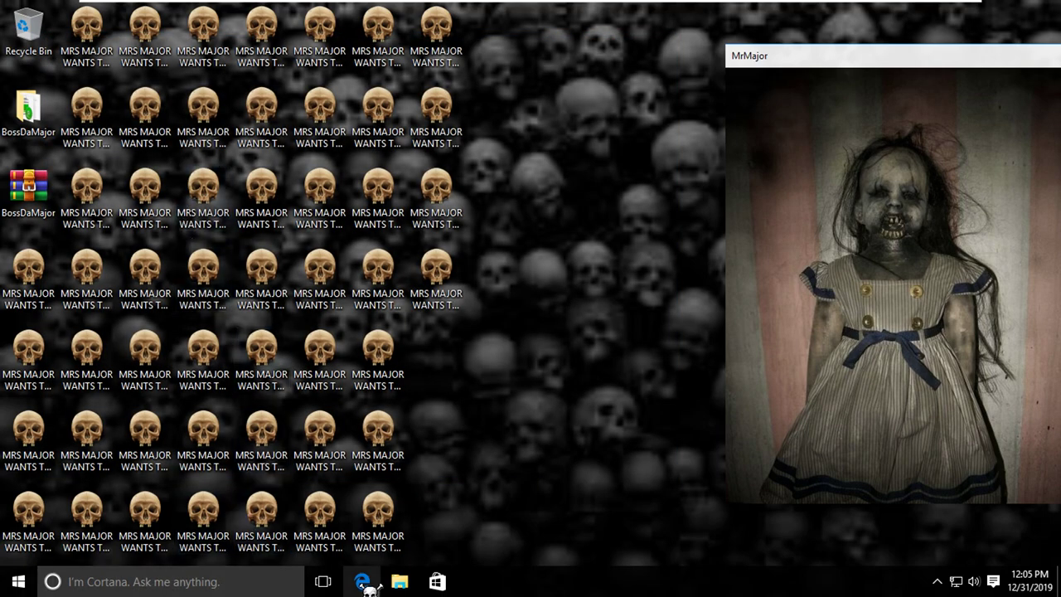
Step: Reopen Microsoft Edge and search Bing for "malwarebytes" using the suggested term
{"action": "left_click", "coordinate": [364, 584]}
{"action": "type", "text": "m"}
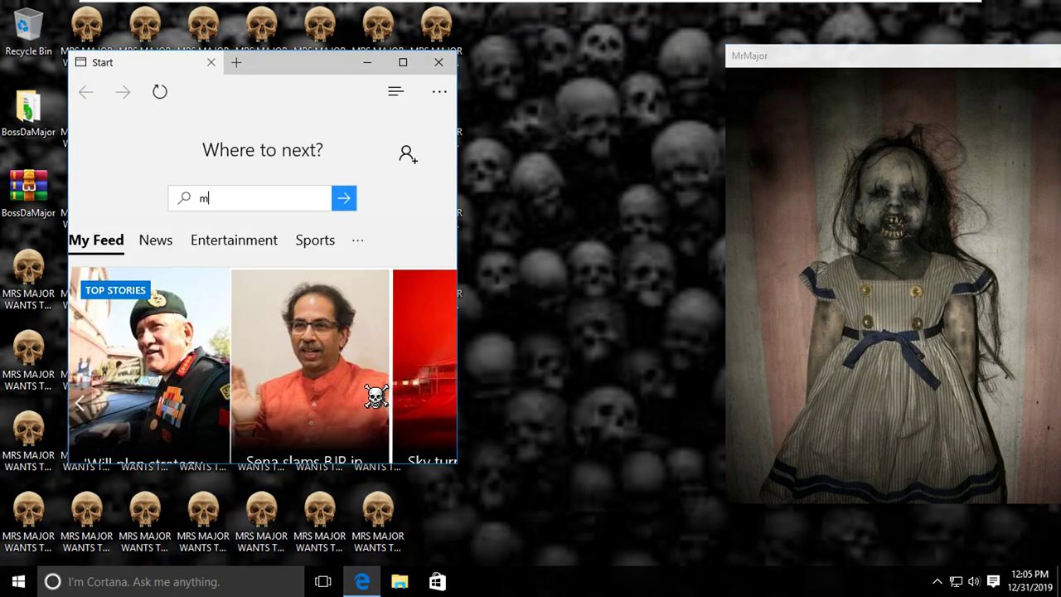
{"action": "type", "text": "alwa"}
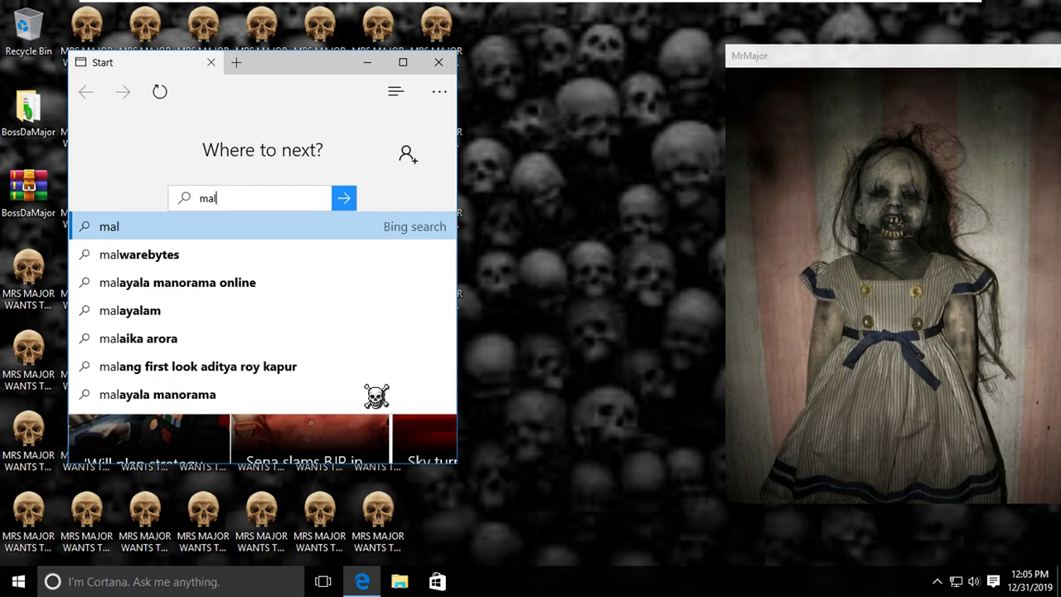
{"action": "left_click", "coordinate": [194, 259]}
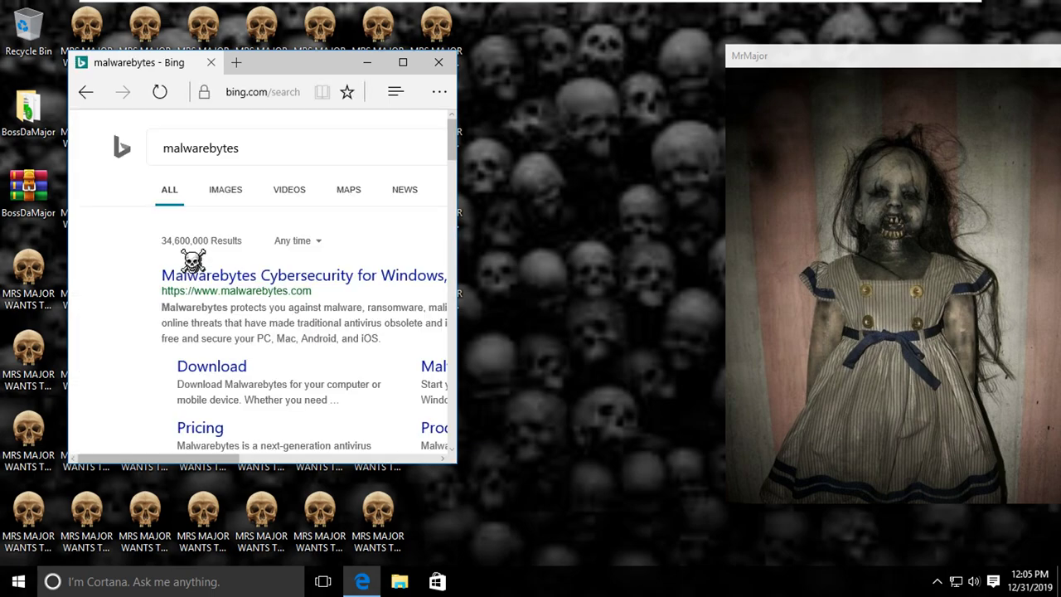
Step: Start Microsoft Edge again and retry the "malwarebytes" search
{"action": "left_click", "coordinate": [362, 582]}
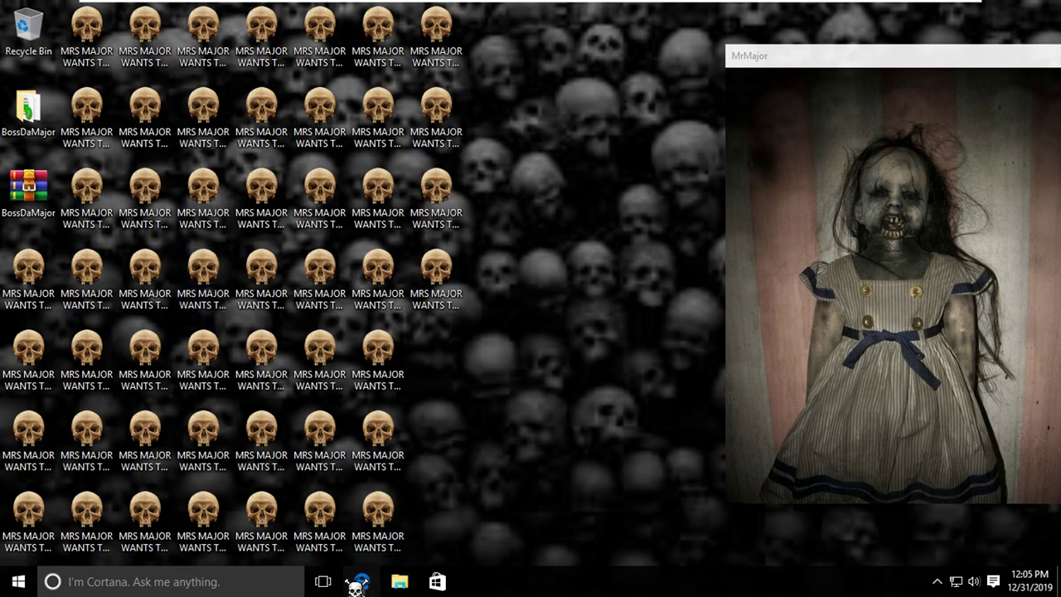
{"action": "type", "text": "malwarebytes"}
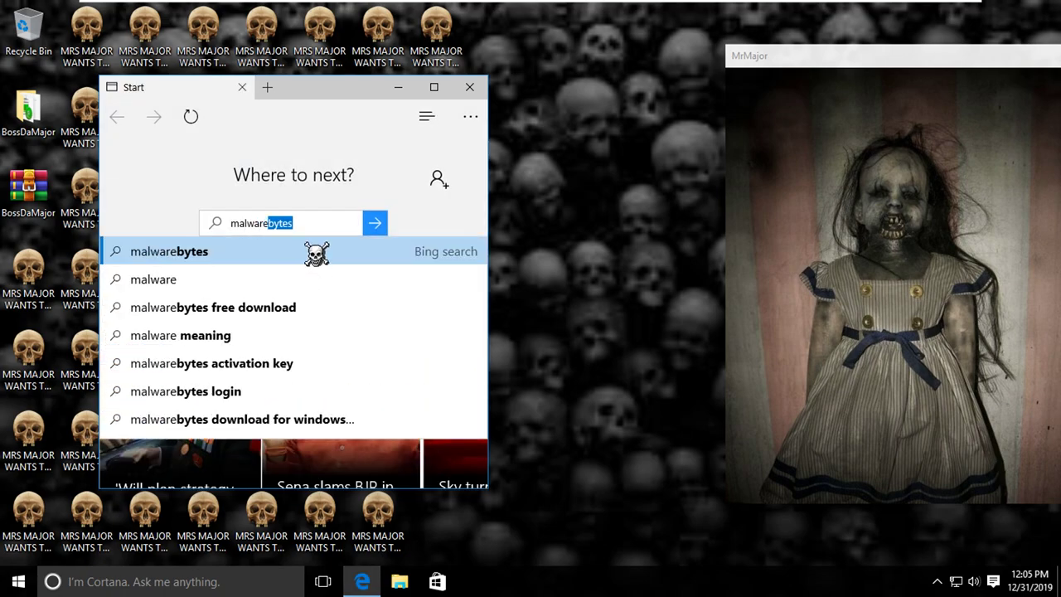
{"action": "left_click", "coordinate": [316, 254]}
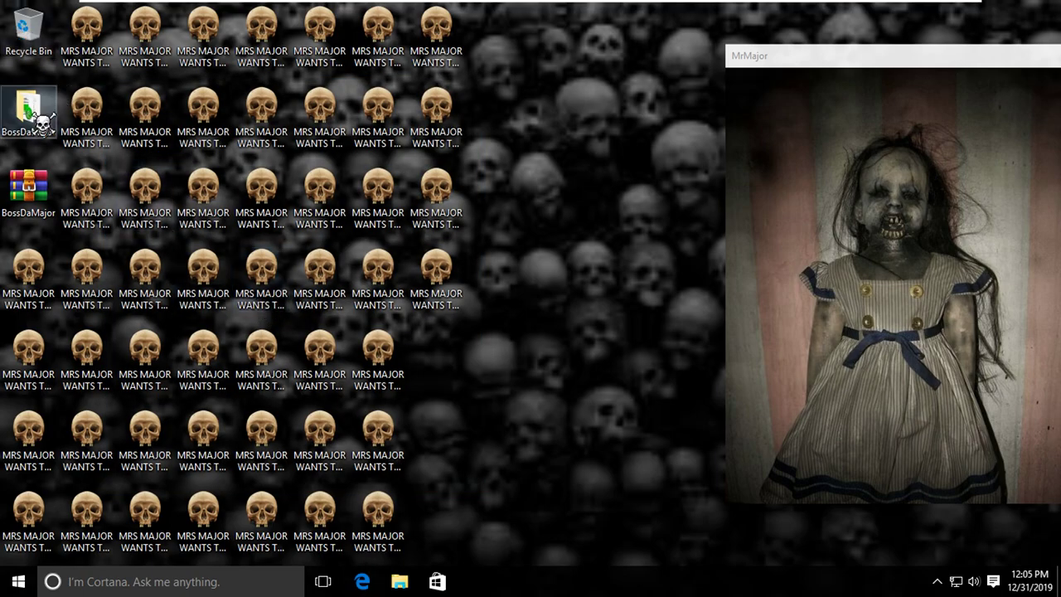
Step: Switch to File Explorer, check the Windows folder on Local Disk (C:), and open the mrsmajor folder in Program Files
{"action": "left_click", "coordinate": [410, 585]}
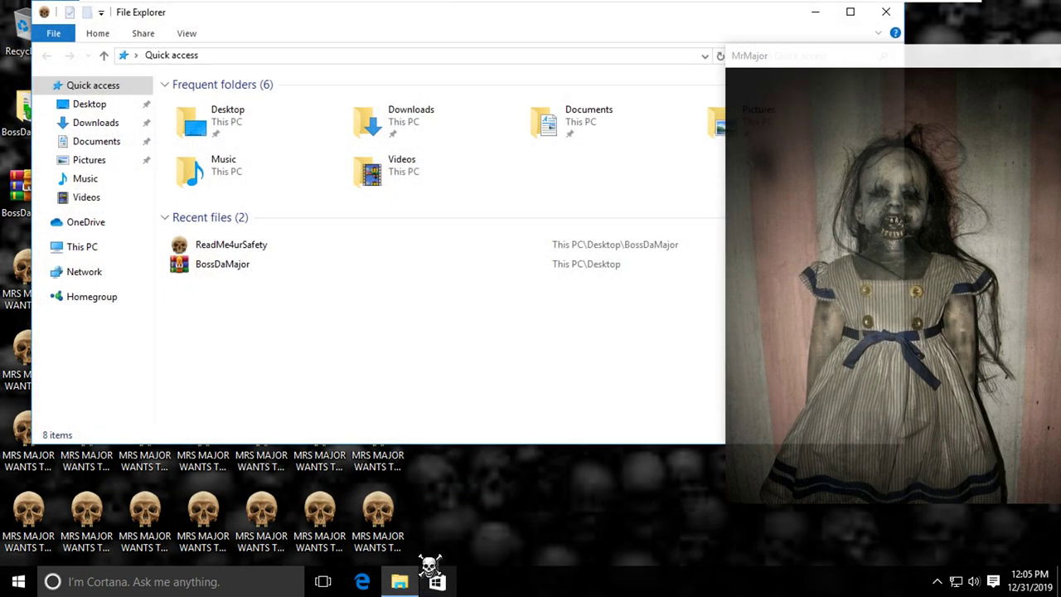
{"action": "left_click", "coordinate": [95, 249]}
{"action": "double_click", "coordinate": [479, 243]}
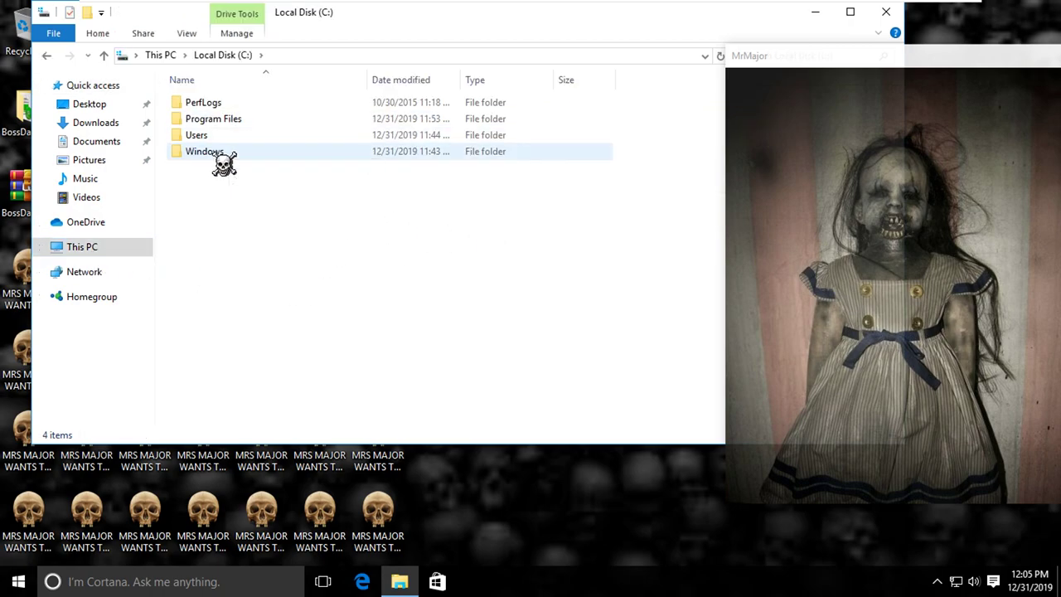
{"action": "double_click", "coordinate": [219, 153]}
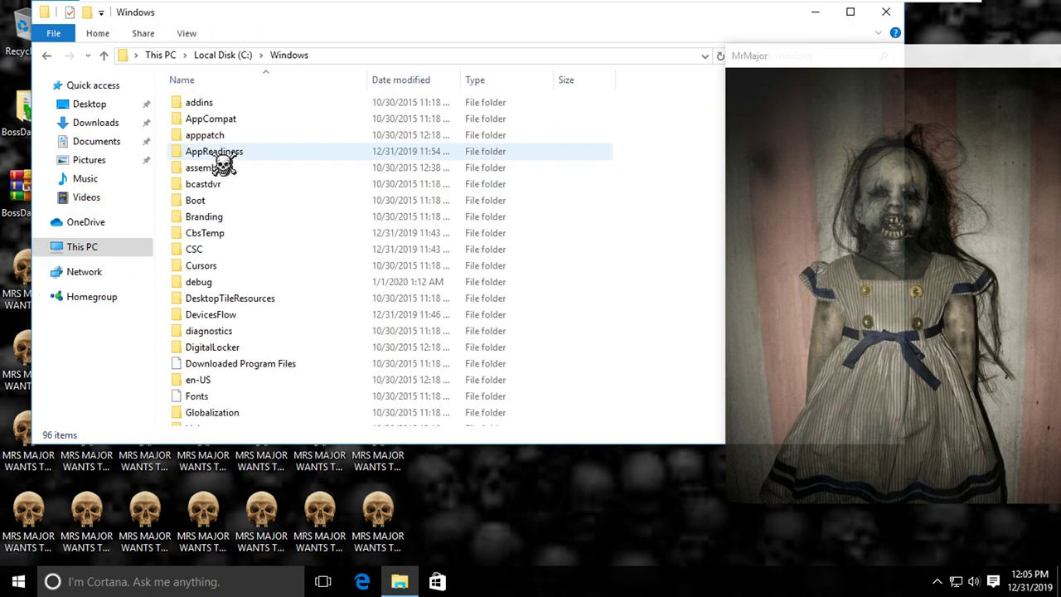
{"action": "left_click", "coordinate": [109, 64]}
{"action": "double_click", "coordinate": [279, 130]}
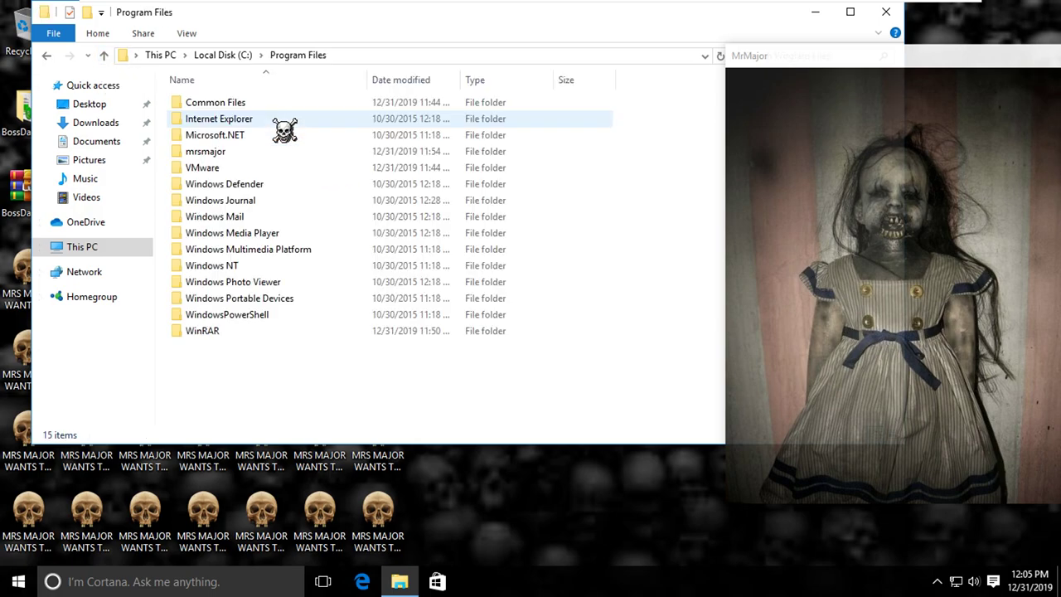
{"action": "double_click", "coordinate": [265, 154]}
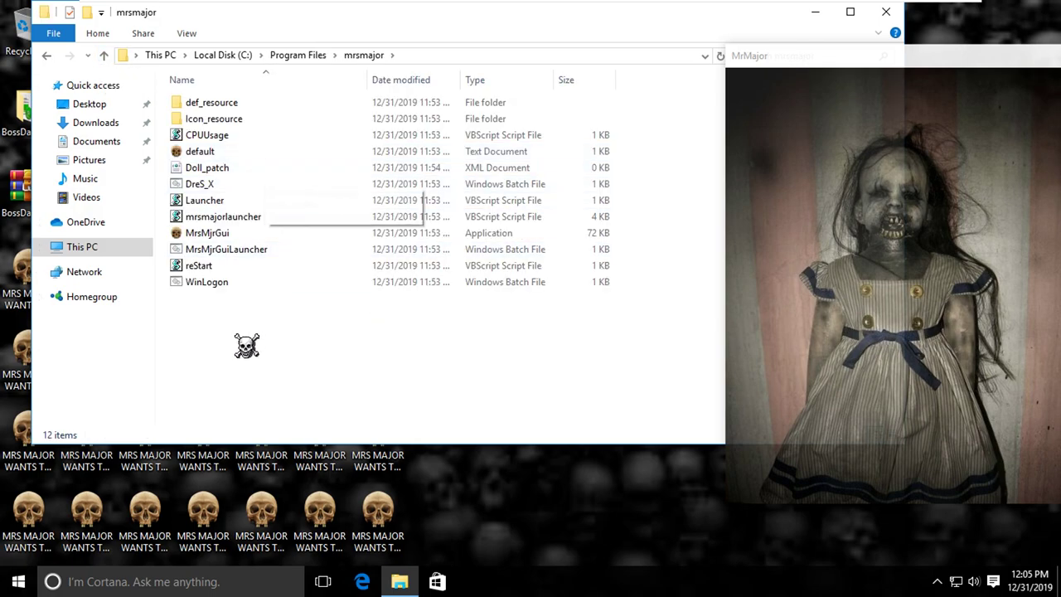
Step: Delete the WinLogon batch file and the reStart script from the mrsmajor folder, granting administrator permission
{"action": "left_click", "coordinate": [211, 282]}
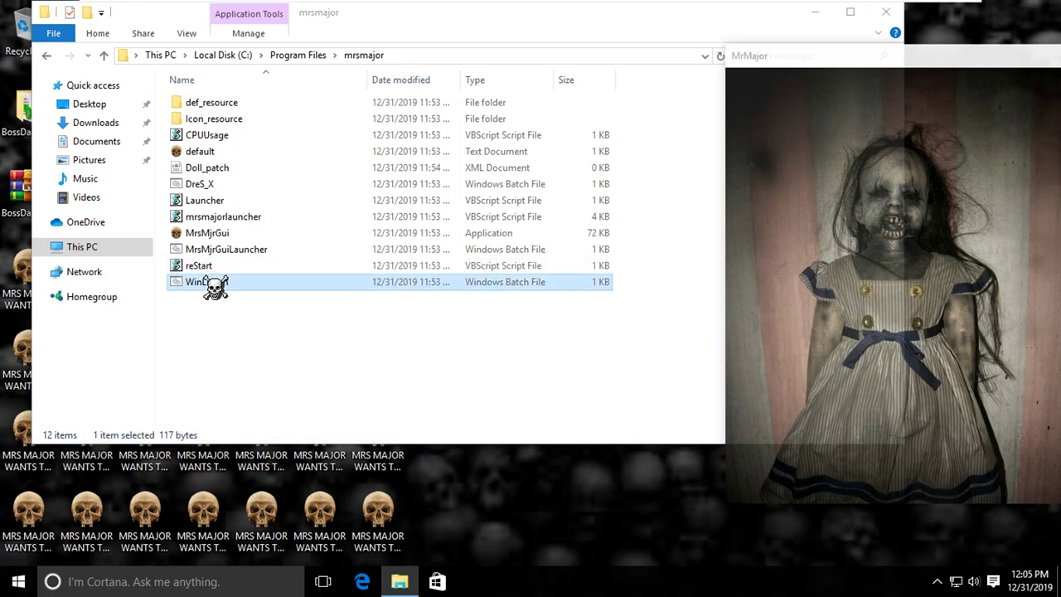
{"action": "key", "text": "Delete"}
{"action": "left_click", "coordinate": [286, 187]}
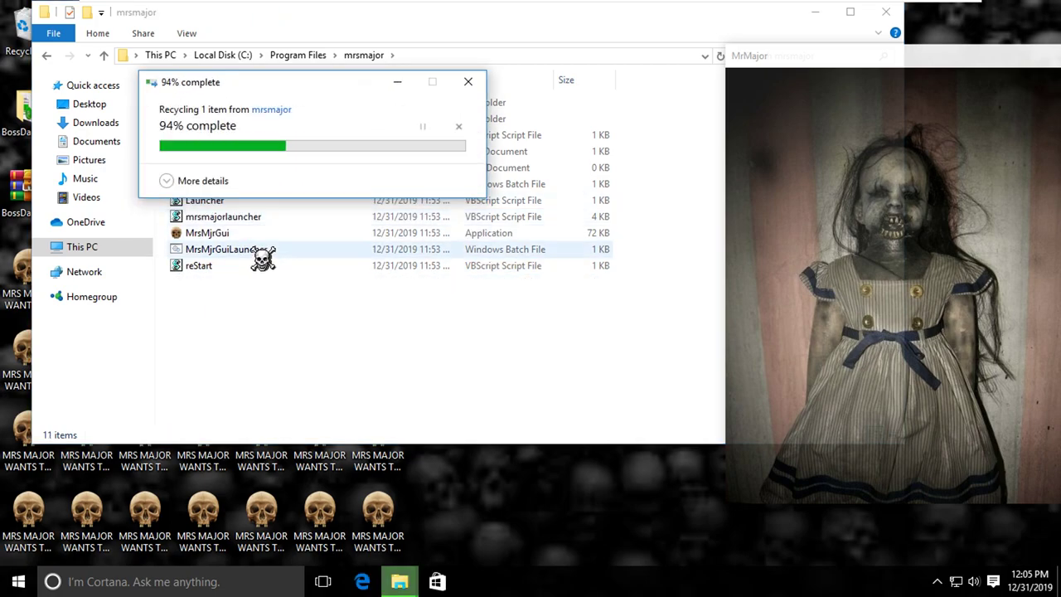
{"action": "key", "text": "Delete"}
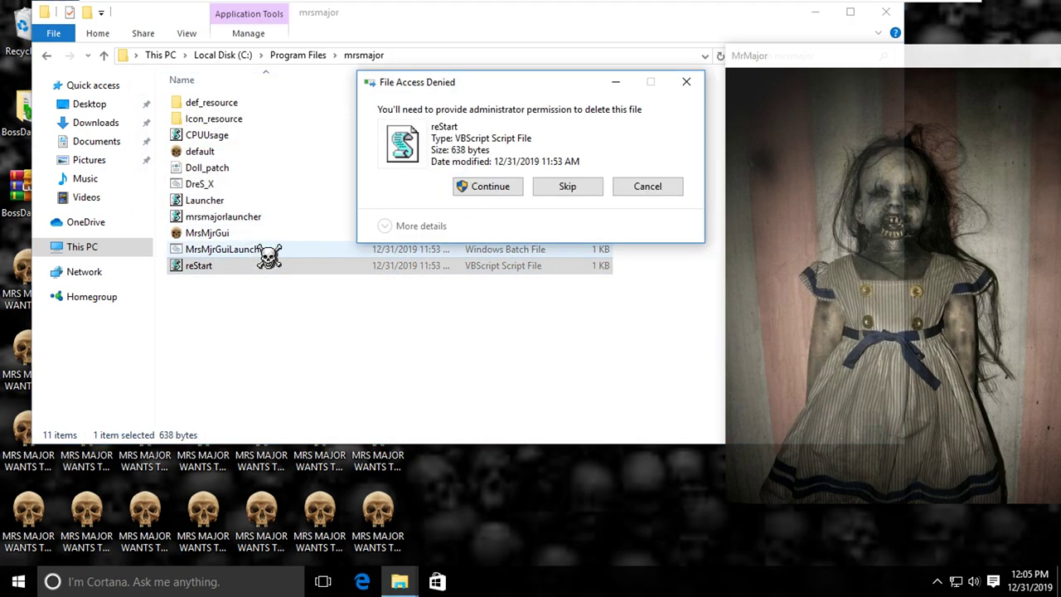
{"action": "left_click", "coordinate": [491, 187]}
Step: Delete MrsMjrGuiLauncher and the MrsMjrGui application with administrator permission, retrying while the application is in use
{"action": "left_click", "coordinate": [231, 253]}
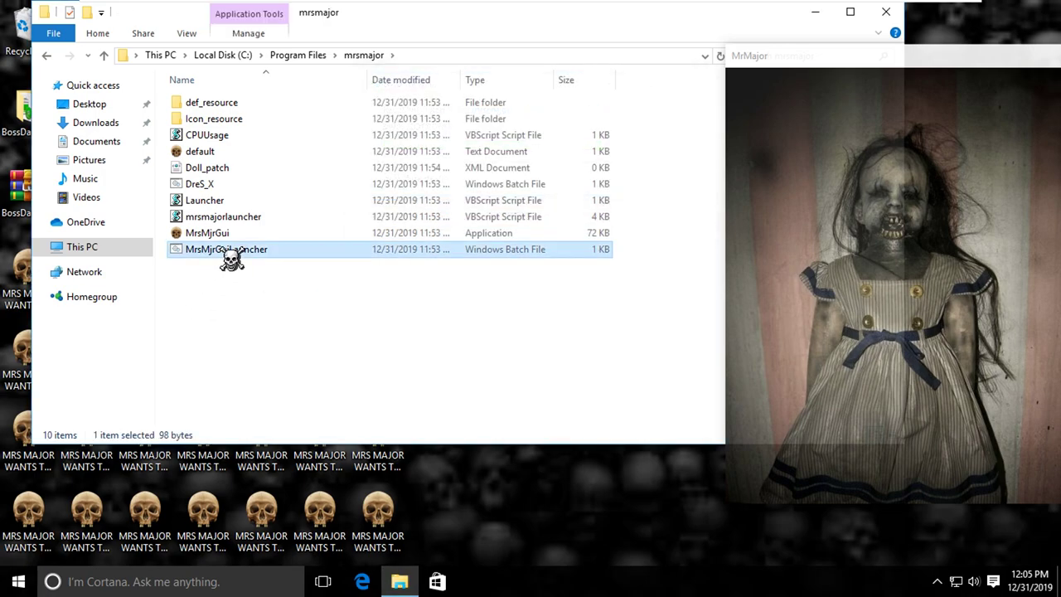
{"action": "key", "text": "Delete"}
{"action": "left_click", "coordinate": [497, 186]}
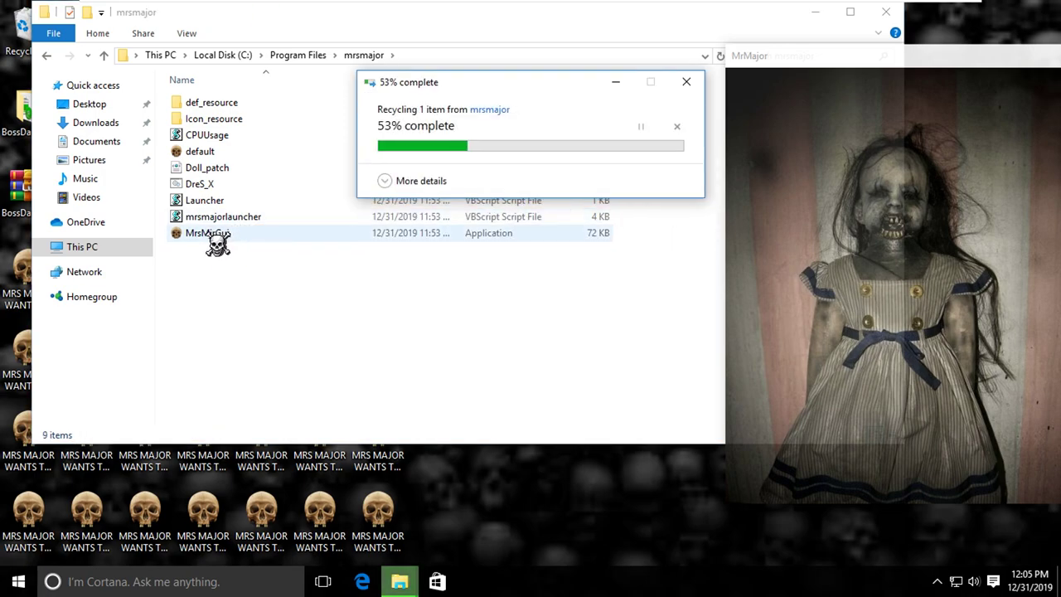
{"action": "left_click", "coordinate": [217, 241]}
{"action": "key", "text": "Delete"}
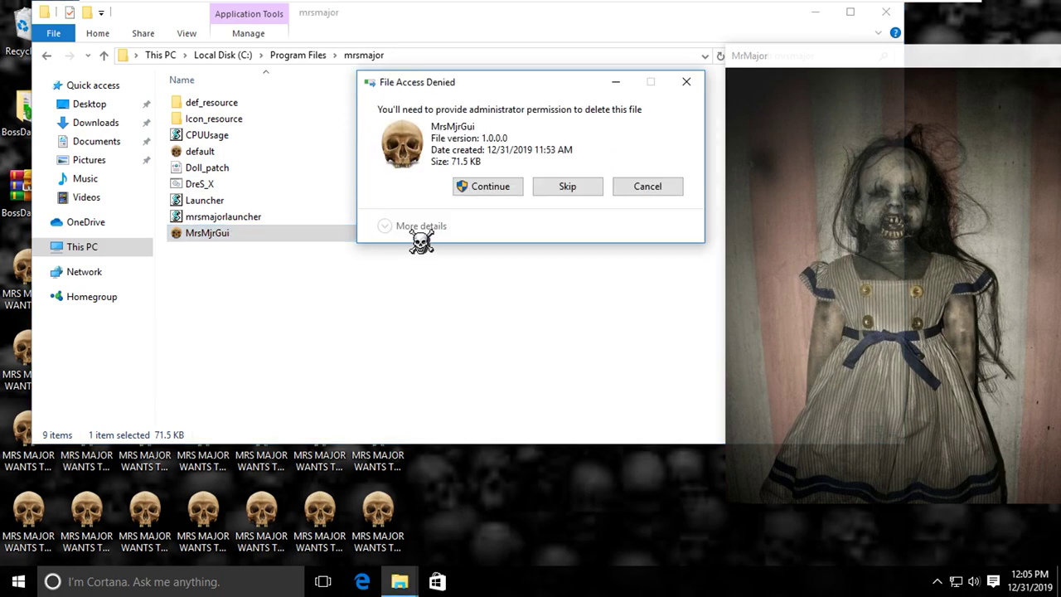
{"action": "left_click", "coordinate": [487, 189]}
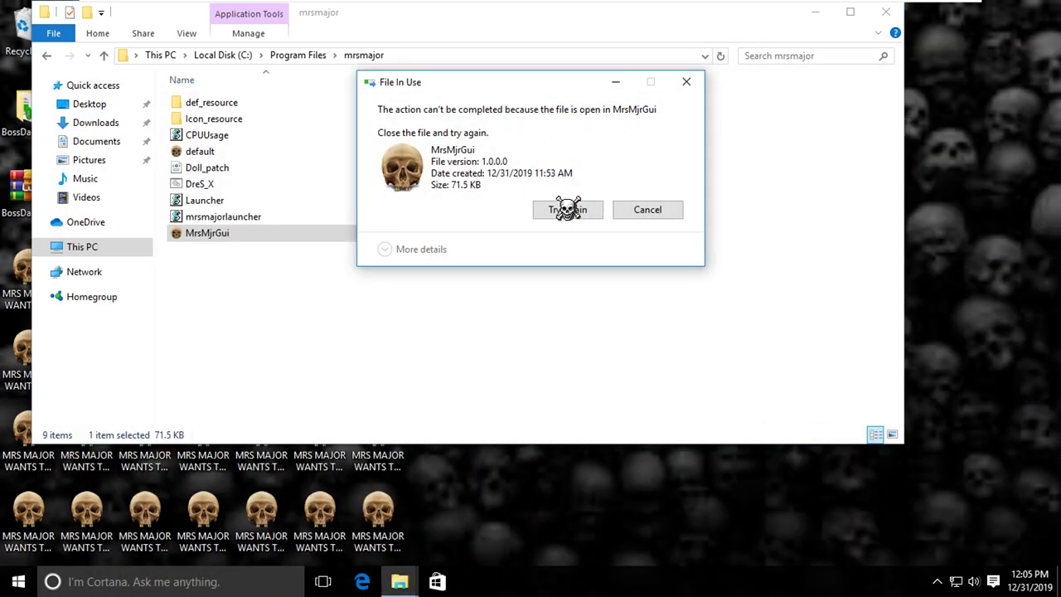
{"action": "left_click", "coordinate": [567, 210]}
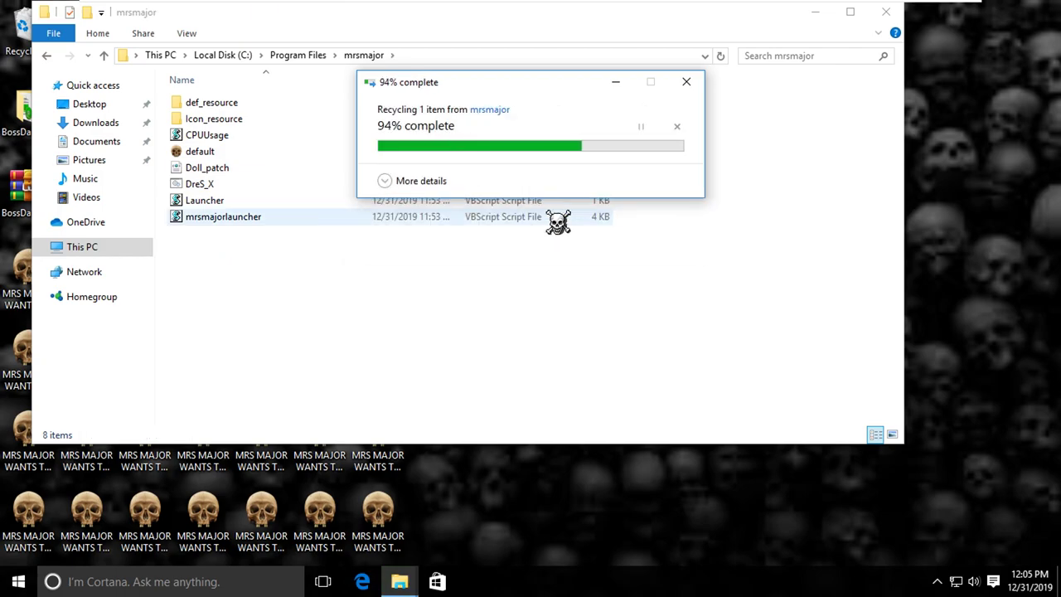
Step: Delete the mrsmajorlauncher and Launcher scripts from the mrsmajor folder, granting administrator permission
{"action": "left_click", "coordinate": [242, 220]}
{"action": "key", "text": "Delete"}
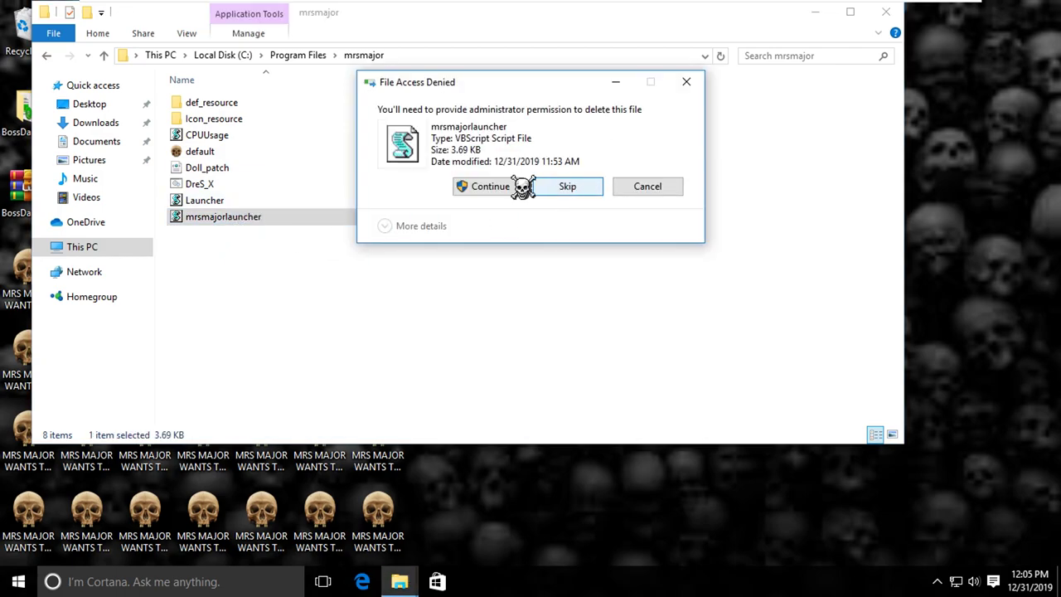
{"action": "key", "text": "Return"}
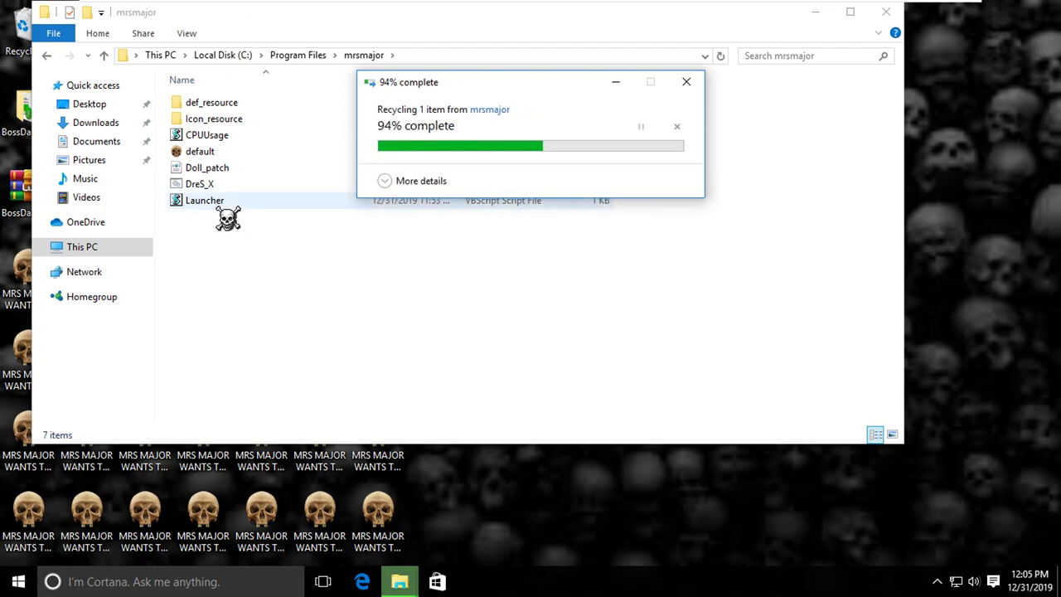
{"action": "key", "text": "Delete"}
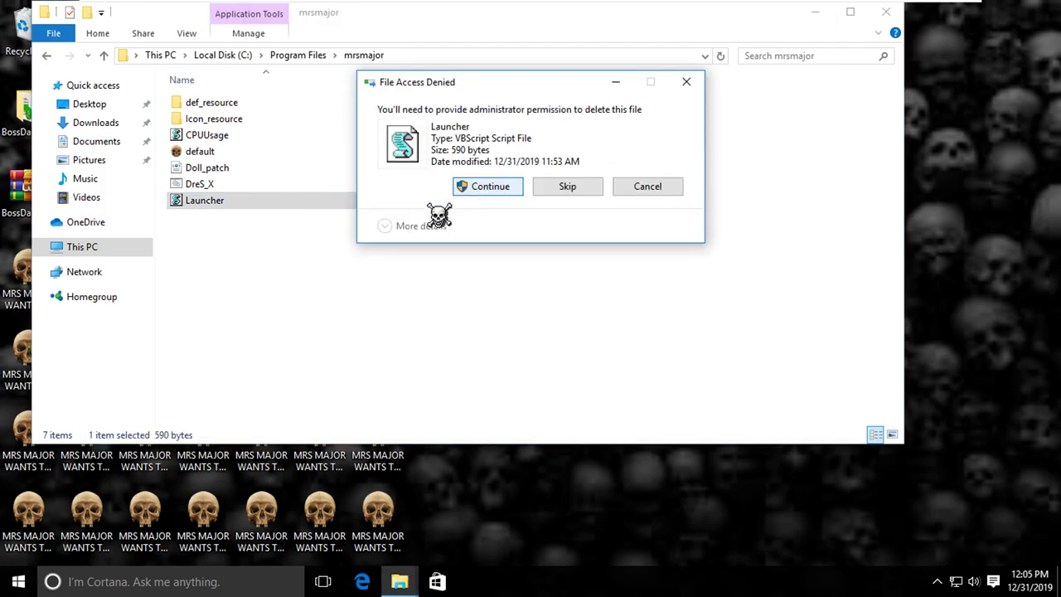
{"action": "key", "text": "Return"}
Step: Delete all remaining items in the mrsmajor folder, from def_resource to DreS_X, with administrator permission
{"action": "left_click_drag", "start_coordinate": [199, 222], "coordinate": [236, 100]}
{"action": "key", "text": "Delete"}
{"action": "left_click", "coordinate": [481, 230]}
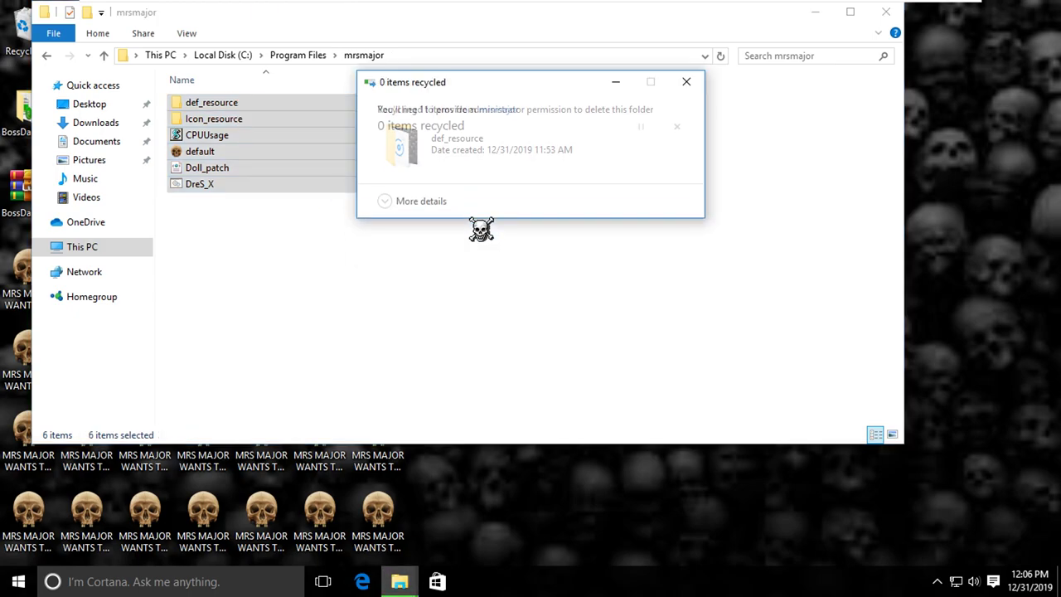
Step: Delete the Skullcur cursor file from the def_resource folder with administrator permission and dismiss the missing-file error
{"action": "left_click", "coordinate": [504, 242]}
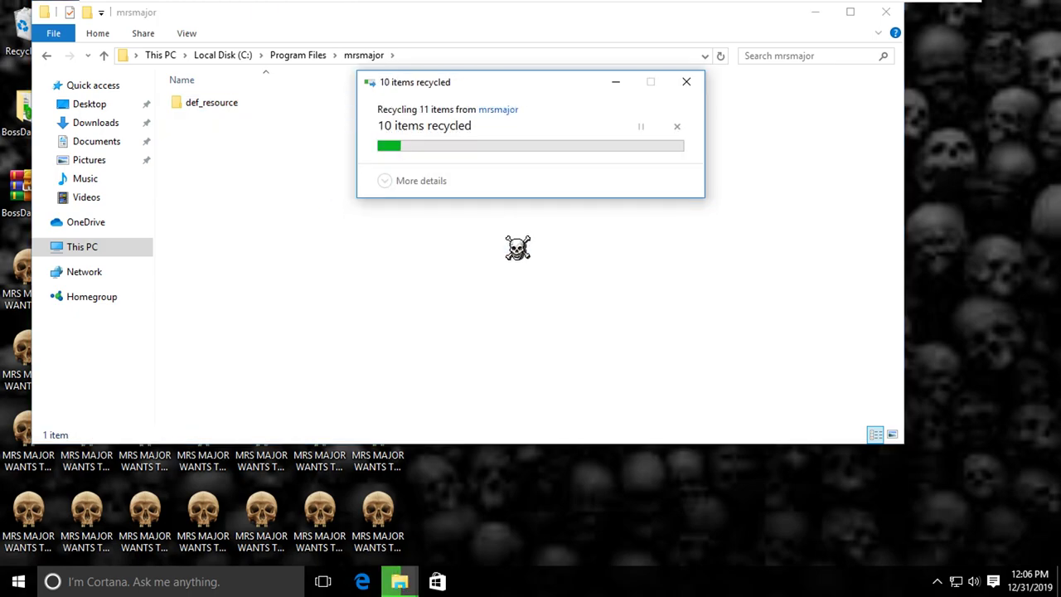
{"action": "left_click", "coordinate": [571, 242]}
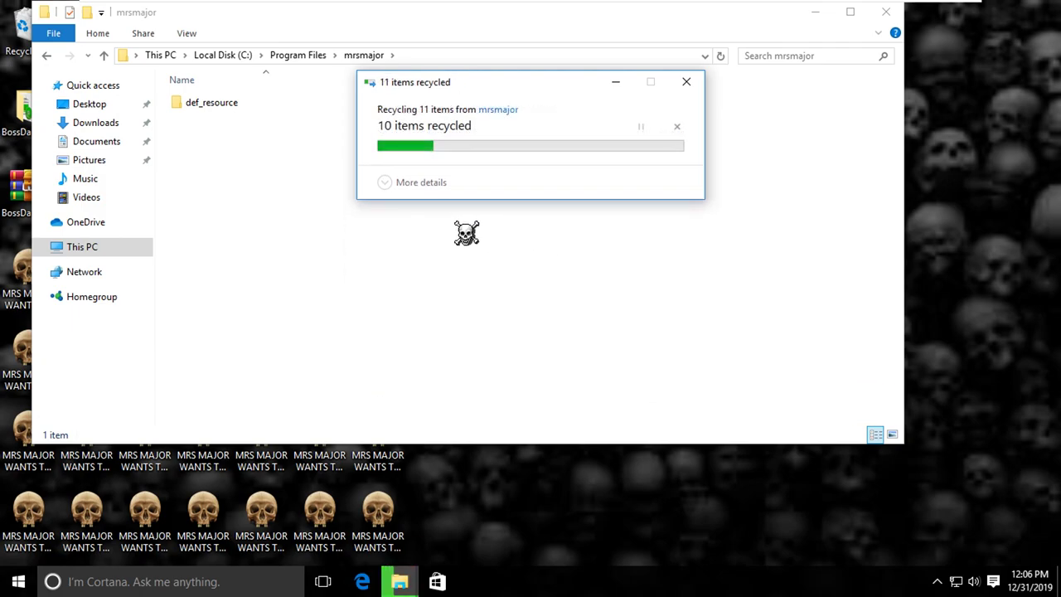
{"action": "double_click", "coordinate": [197, 102]}
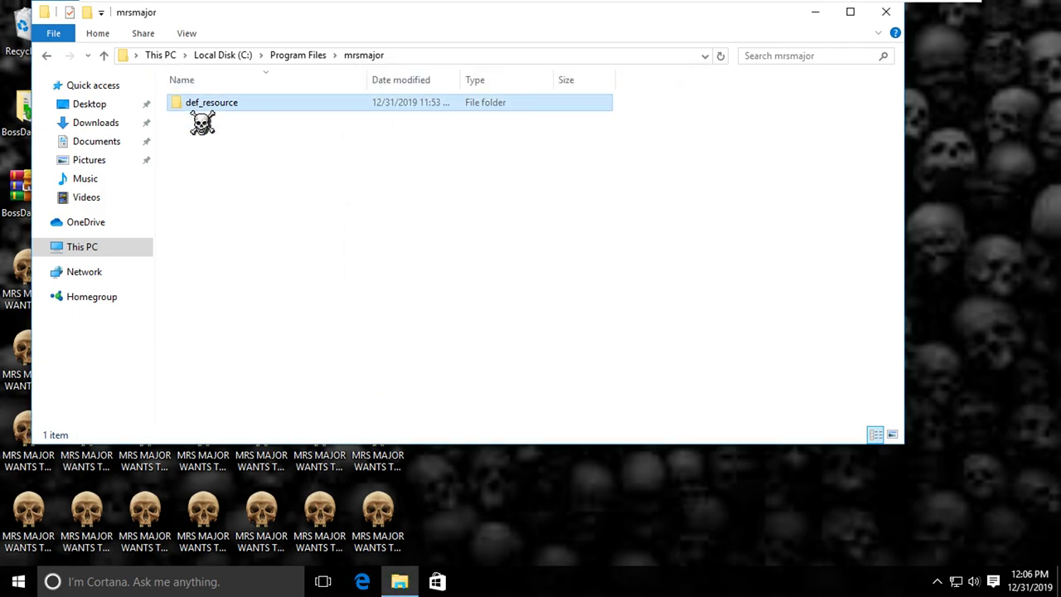
{"action": "left_click", "coordinate": [247, 156]}
{"action": "key", "text": "Delete"}
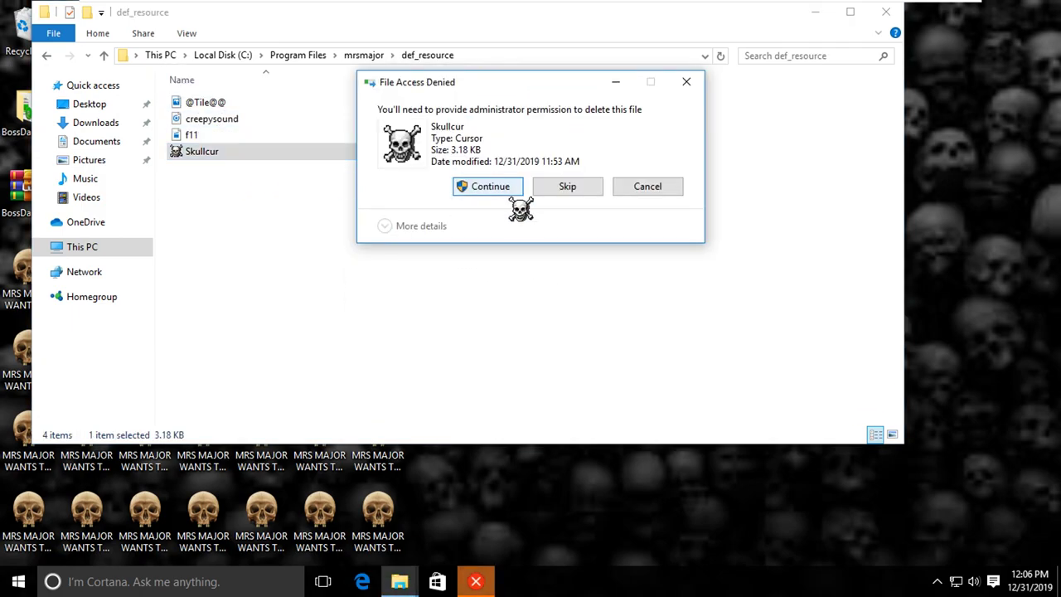
{"action": "left_click", "coordinate": [497, 189]}
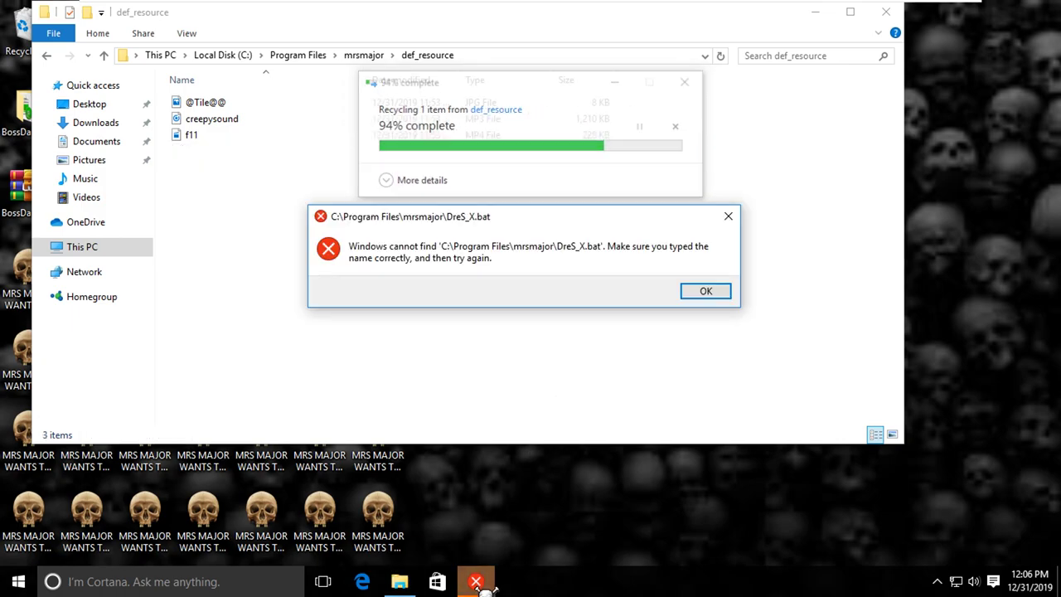
{"action": "left_click", "coordinate": [706, 291]}
Step: Delete the f11 video and the creepysound audio file from the def_resource folder, granting administrator permission
{"action": "left_click", "coordinate": [279, 137]}
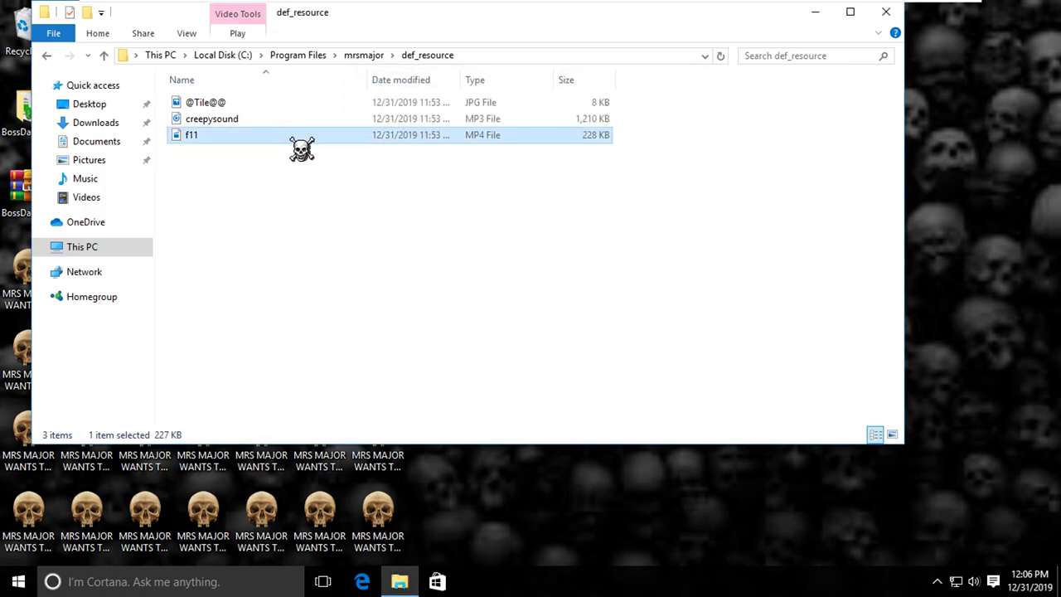
{"action": "key", "text": "Delete"}
{"action": "left_click", "coordinate": [498, 194]}
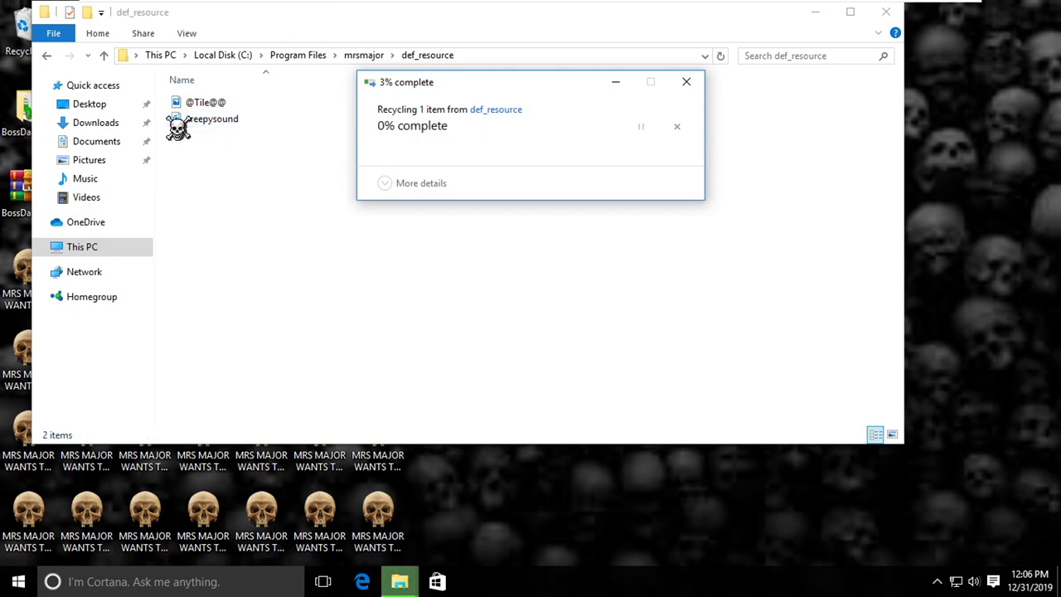
{"action": "left_click", "coordinate": [219, 120]}
{"action": "key", "text": "Delete"}
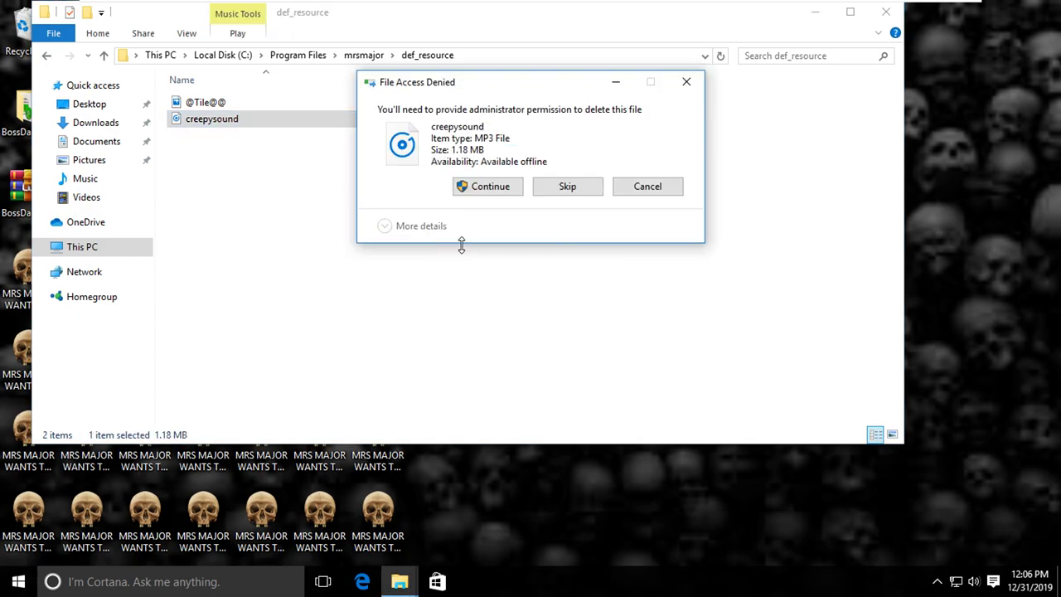
{"action": "left_click", "coordinate": [507, 193]}
{"action": "left_click", "coordinate": [246, 107]}
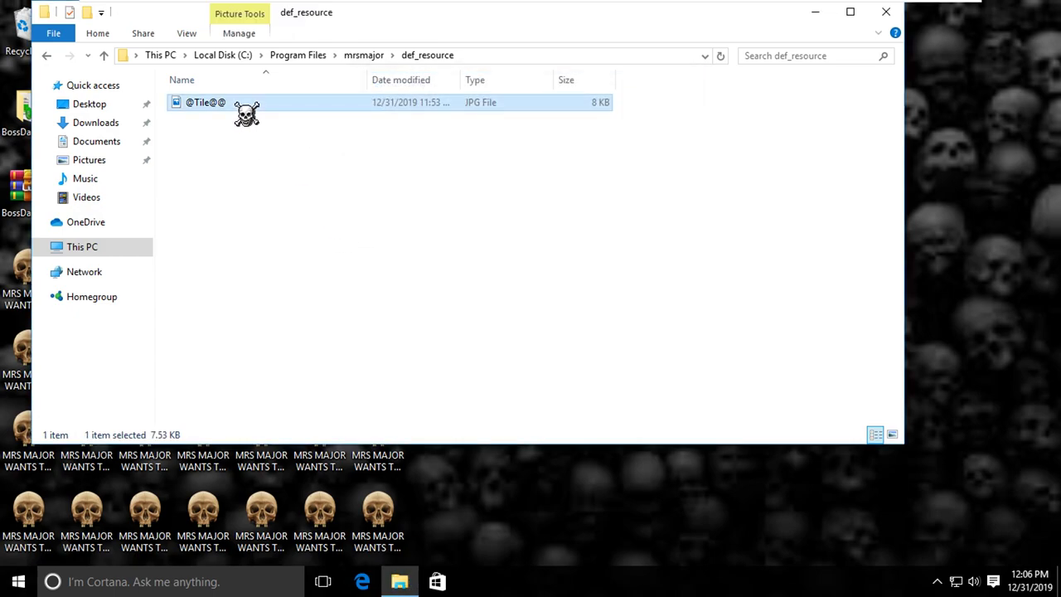
{"action": "key", "text": "Delete"}
{"action": "left_click", "coordinate": [497, 196]}
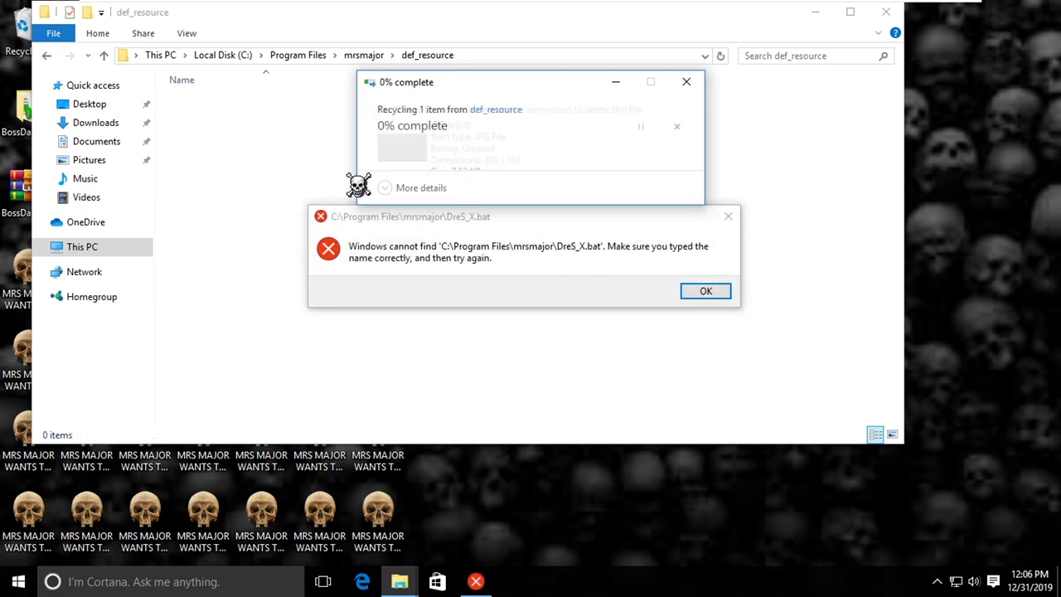
{"action": "left_click", "coordinate": [704, 291]}
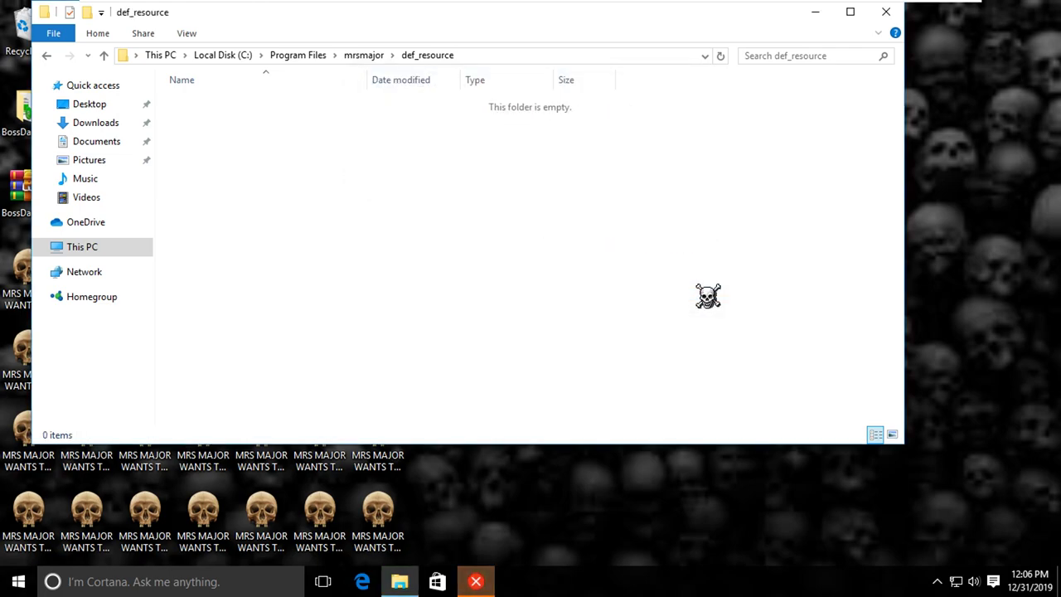
Step: Delete the emptied def_resource folder and the mrsmajor folder from Program Files with administrator permission, dismissing the DreS_X.bat error
{"action": "left_click", "coordinate": [104, 54]}
{"action": "key", "text": "Delete"}
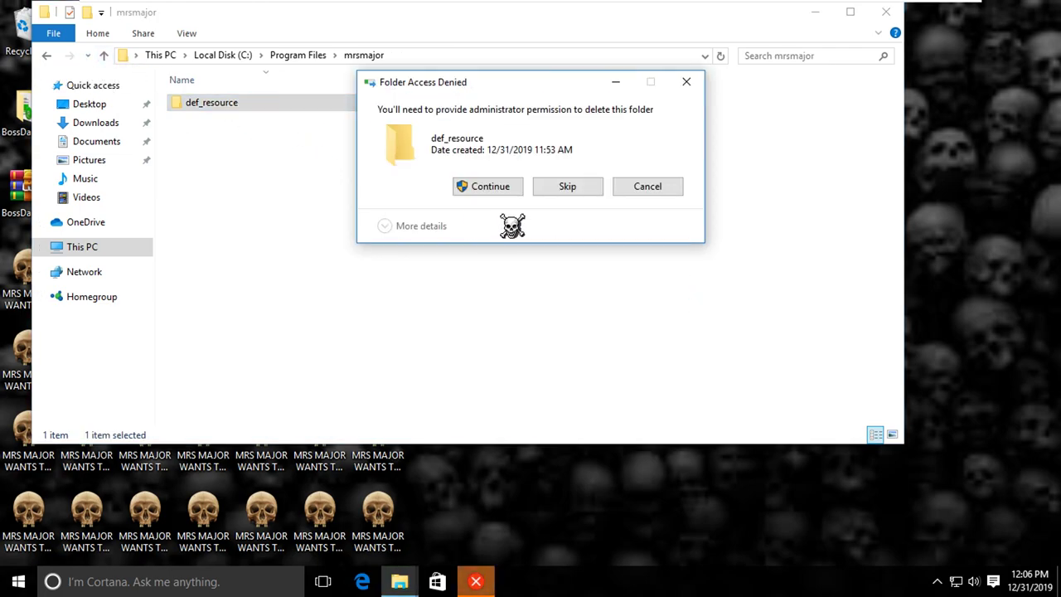
{"action": "left_click", "coordinate": [447, 184]}
{"action": "left_click", "coordinate": [103, 55]}
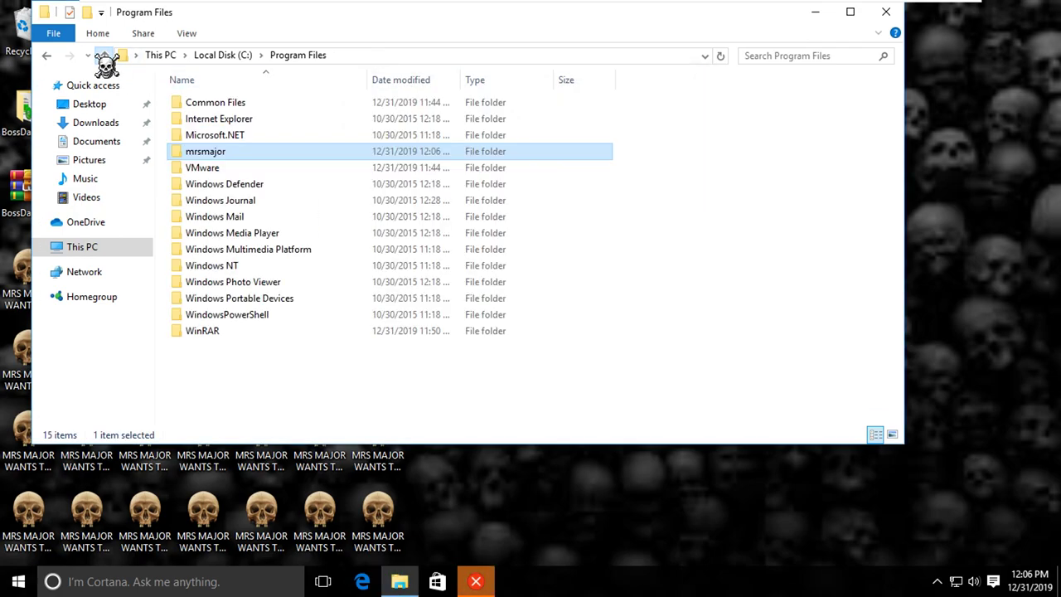
{"action": "key", "text": "Delete"}
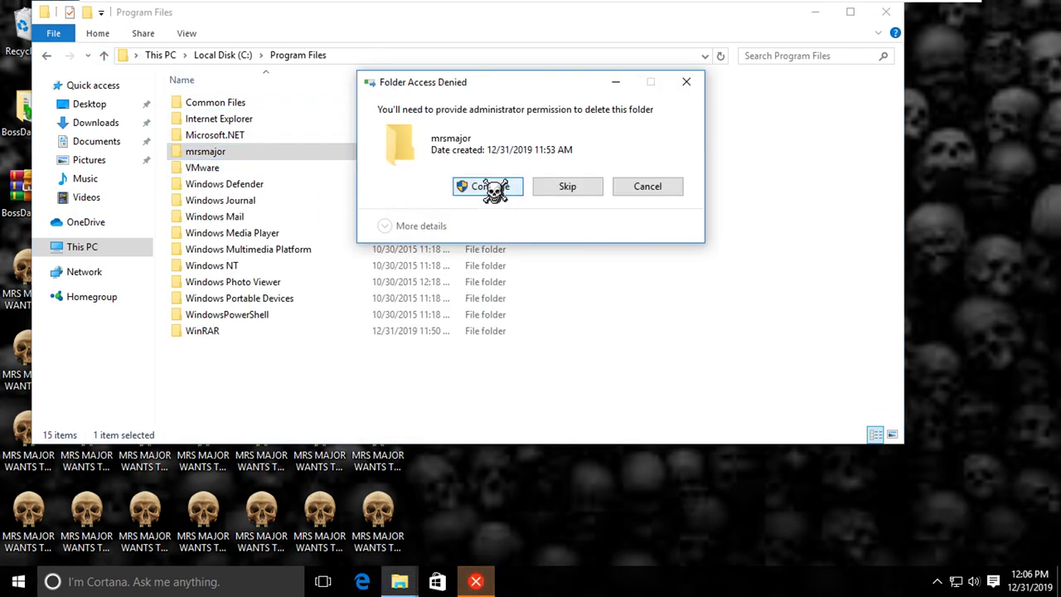
{"action": "left_click", "coordinate": [454, 186]}
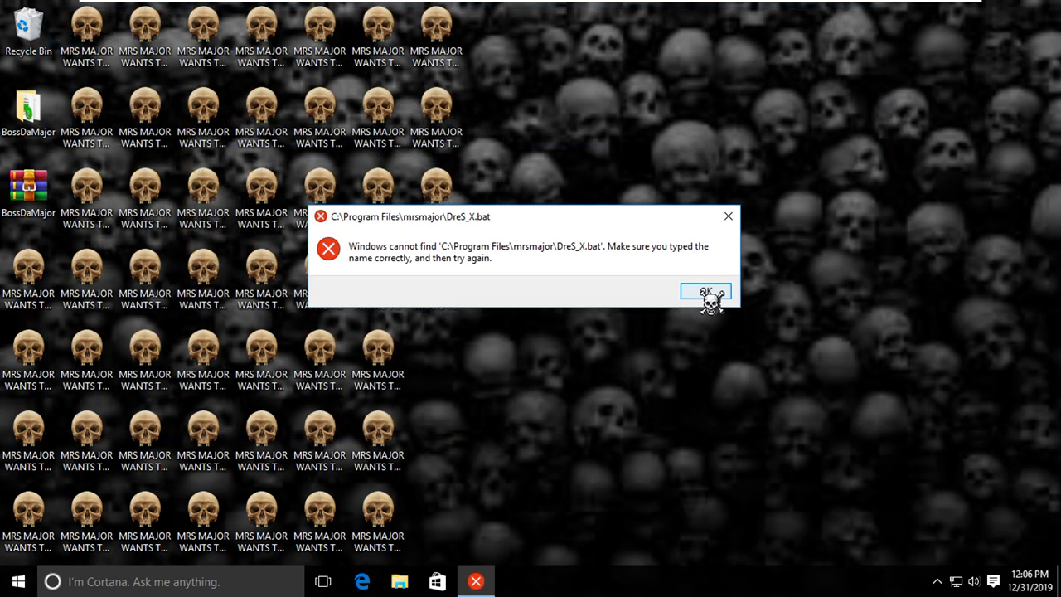
{"action": "left_click", "coordinate": [707, 294]}
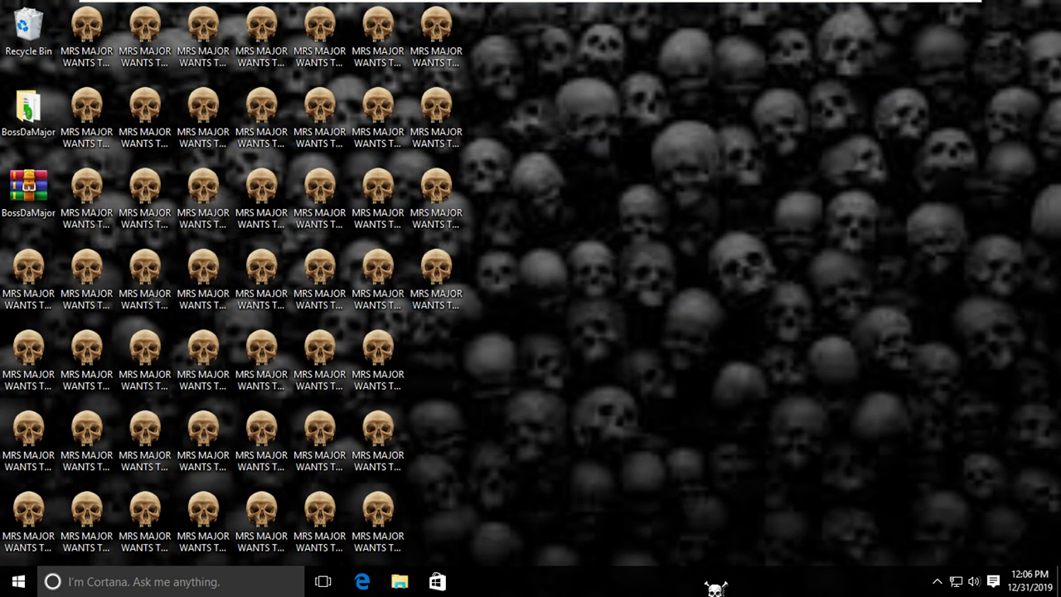
Step: Check the taskbar for access to Task Manager and view the available power options
{"action": "right_click", "coordinate": [705, 586]}
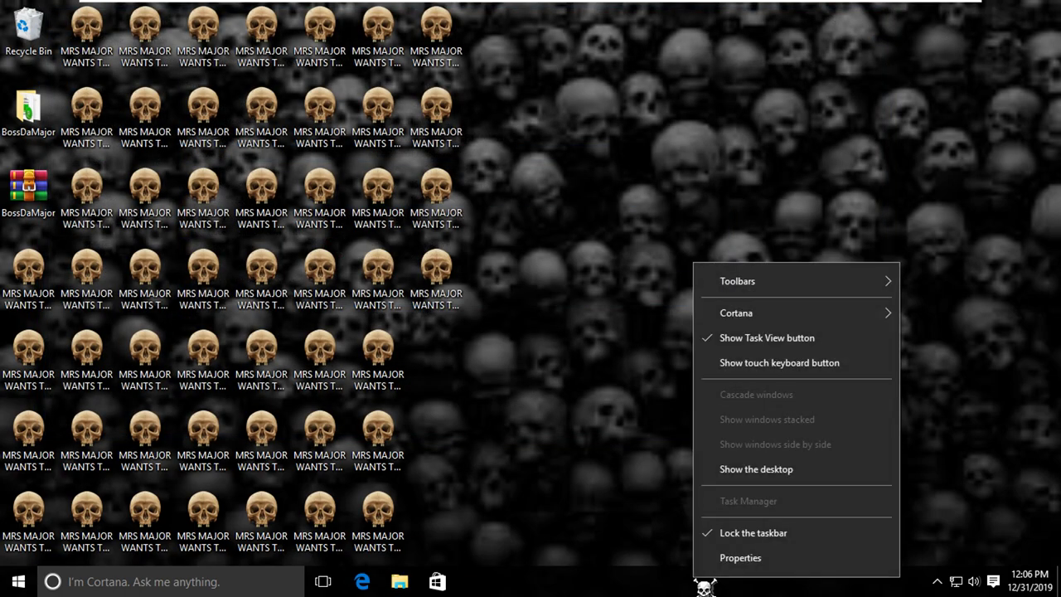
{"action": "left_click", "coordinate": [611, 477]}
{"action": "left_click", "coordinate": [18, 582]}
{"action": "left_click", "coordinate": [42, 549]}
{"action": "left_click", "coordinate": [21, 549]}
{"action": "left_click", "coordinate": [48, 523]}
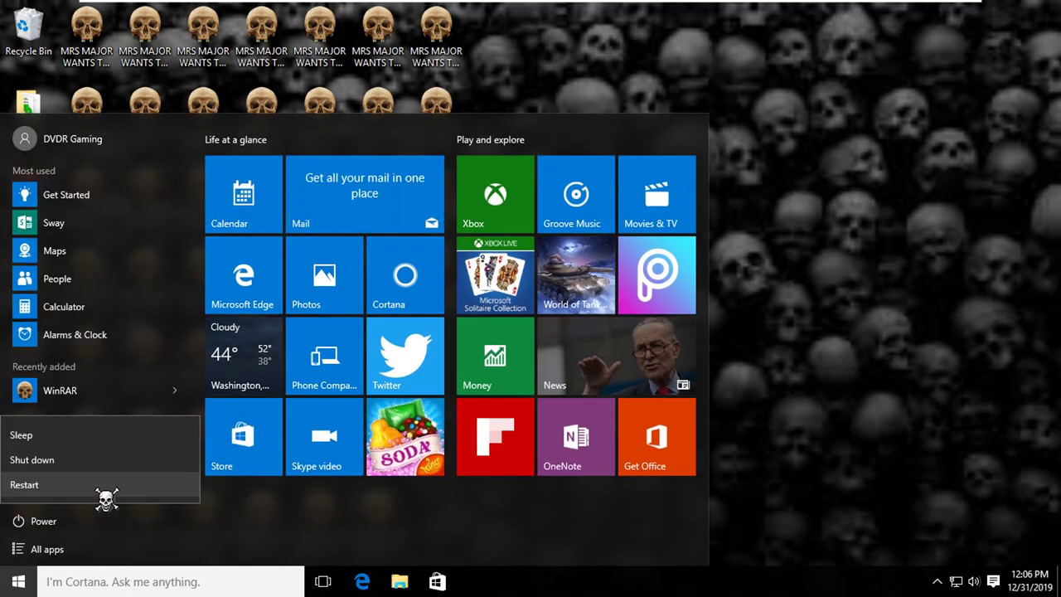
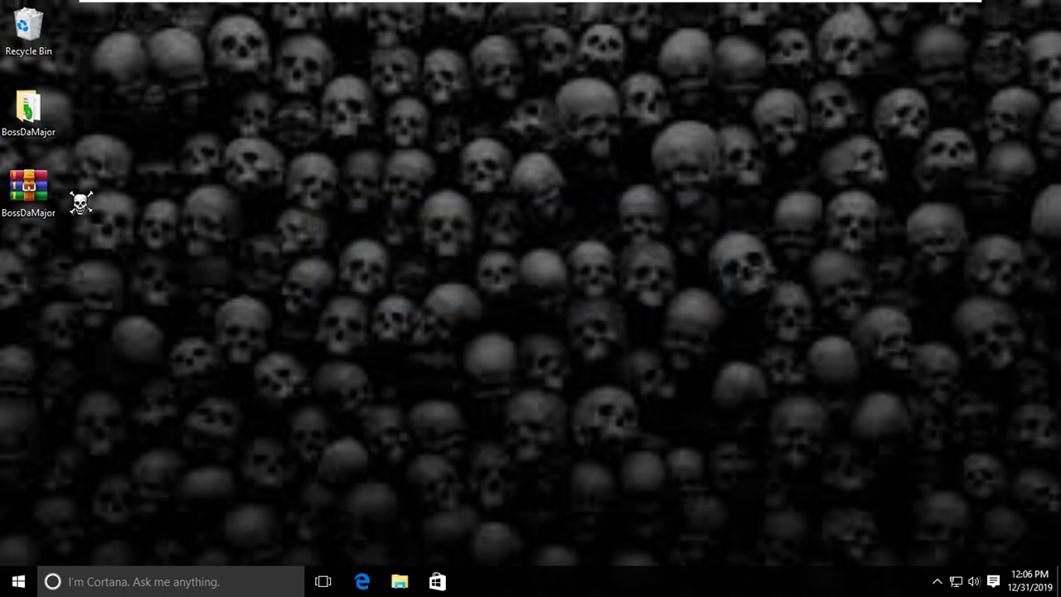
Step: Examine the deleted files in the Recycle Bin, close it, and view the list of all apps
{"action": "double_click", "coordinate": [42, 39]}
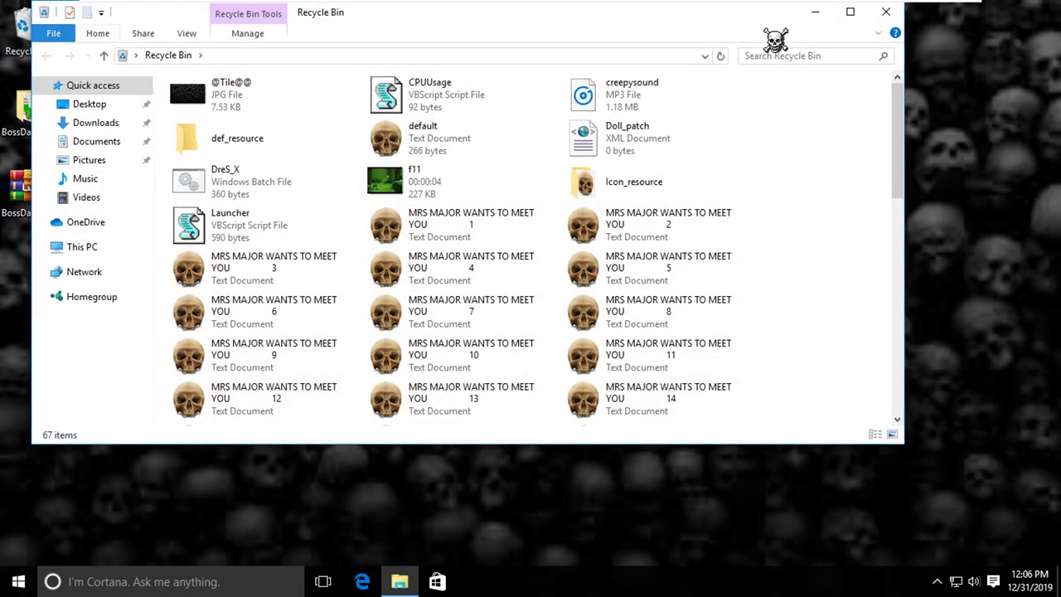
{"action": "left_click", "coordinate": [887, 15]}
{"action": "key", "text": "super"}
{"action": "left_click", "coordinate": [34, 547]}
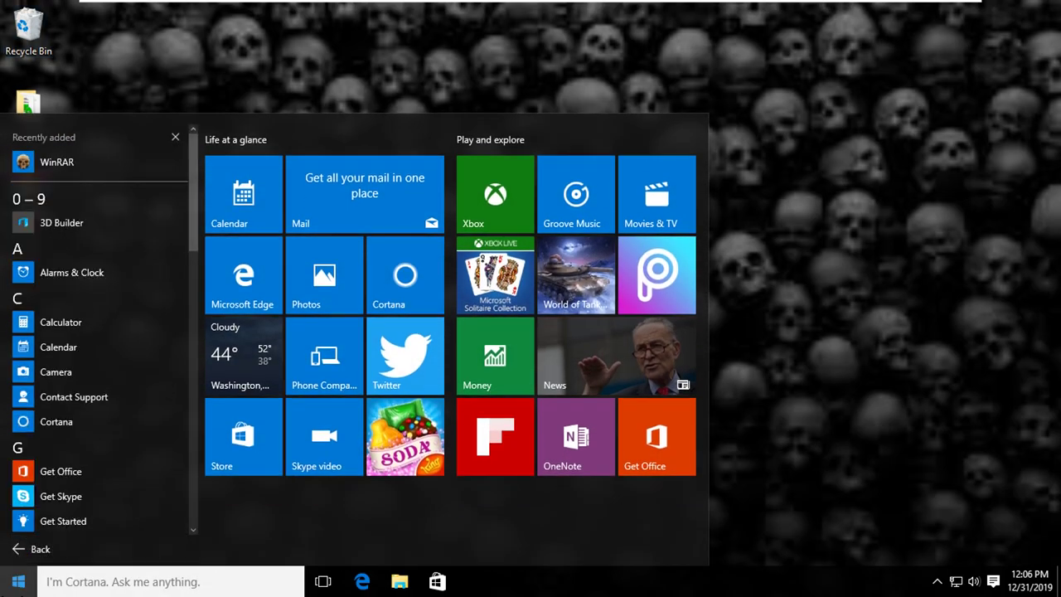
Step: Restart Windows and dismiss the missing Launcher.vbs script error at startup
{"action": "left_click", "coordinate": [20, 581]}
{"action": "left_click", "coordinate": [24, 585]}
{"action": "left_click", "coordinate": [50, 522]}
{"action": "left_click", "coordinate": [83, 486]}
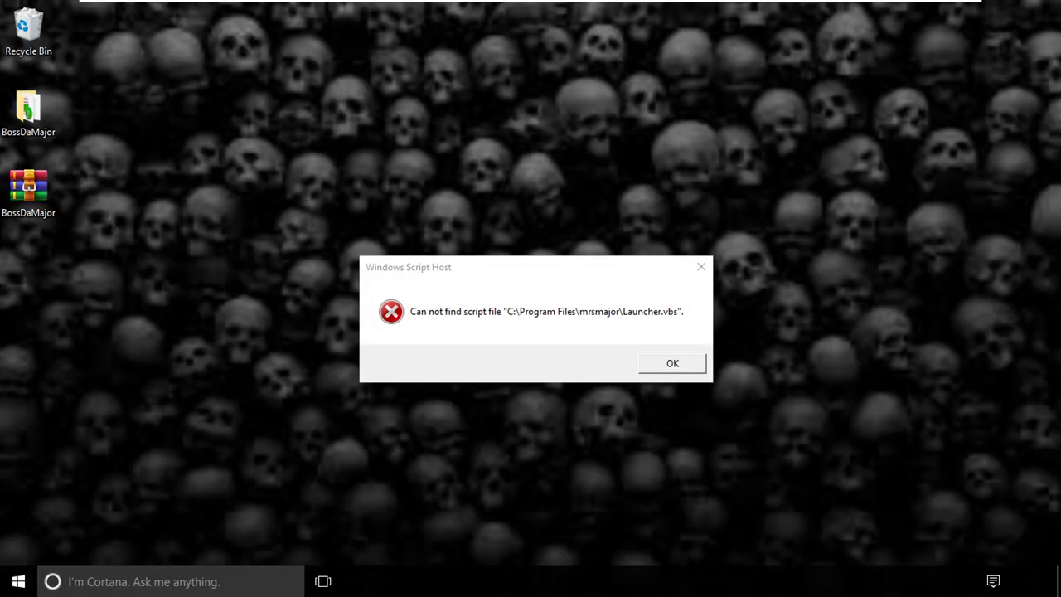
{"action": "left_click", "coordinate": [675, 363]}
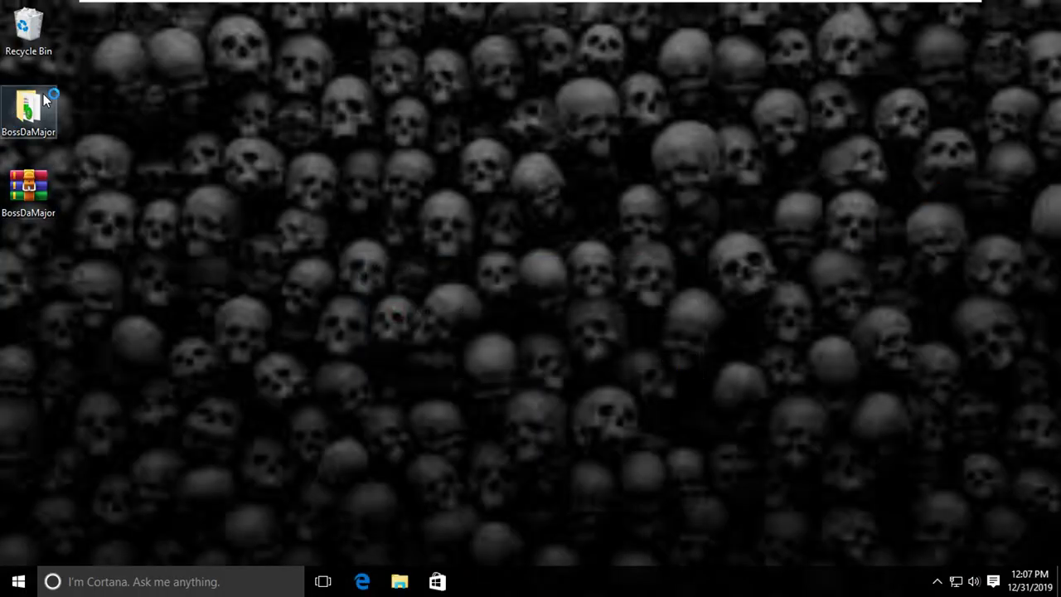
Step: Check the taskbar for access to Task Manager, and view the System page in Settings before closing it
{"action": "right_click", "coordinate": [511, 581]}
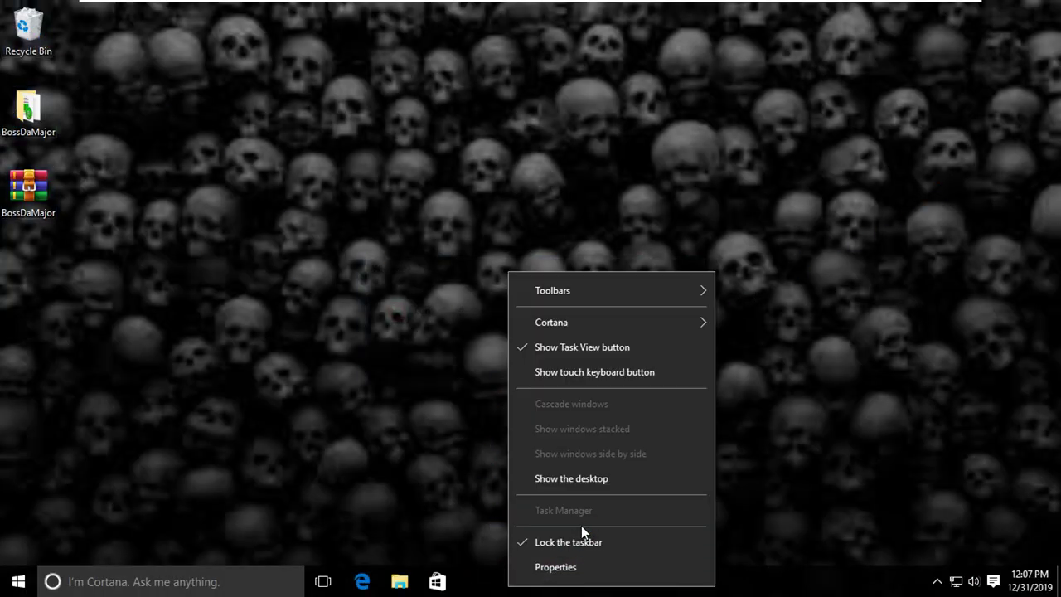
{"action": "left_click", "coordinate": [872, 390]}
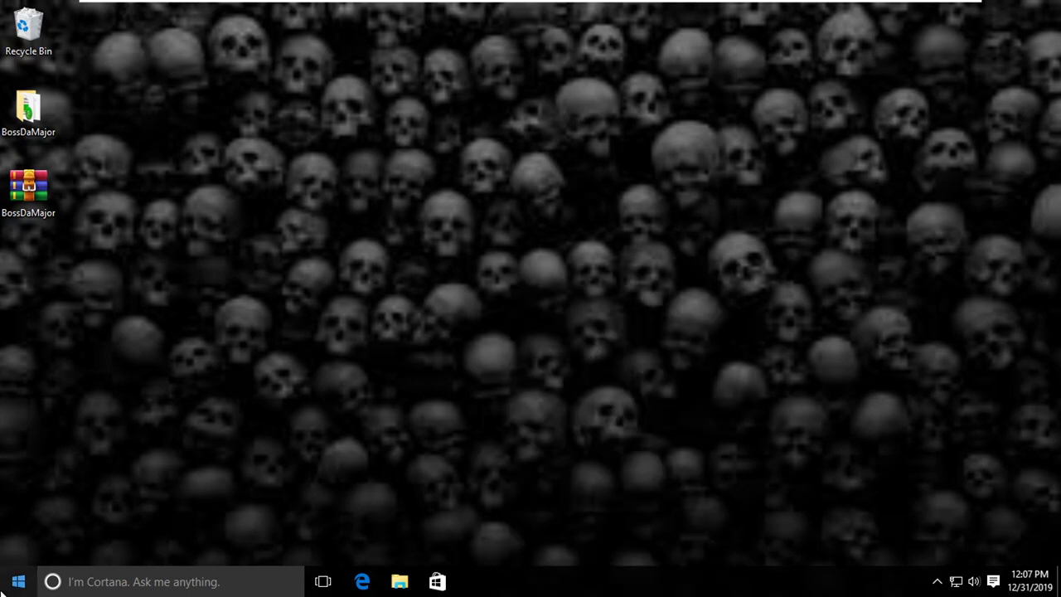
{"action": "left_click", "coordinate": [18, 580]}
{"action": "left_click", "coordinate": [67, 495]}
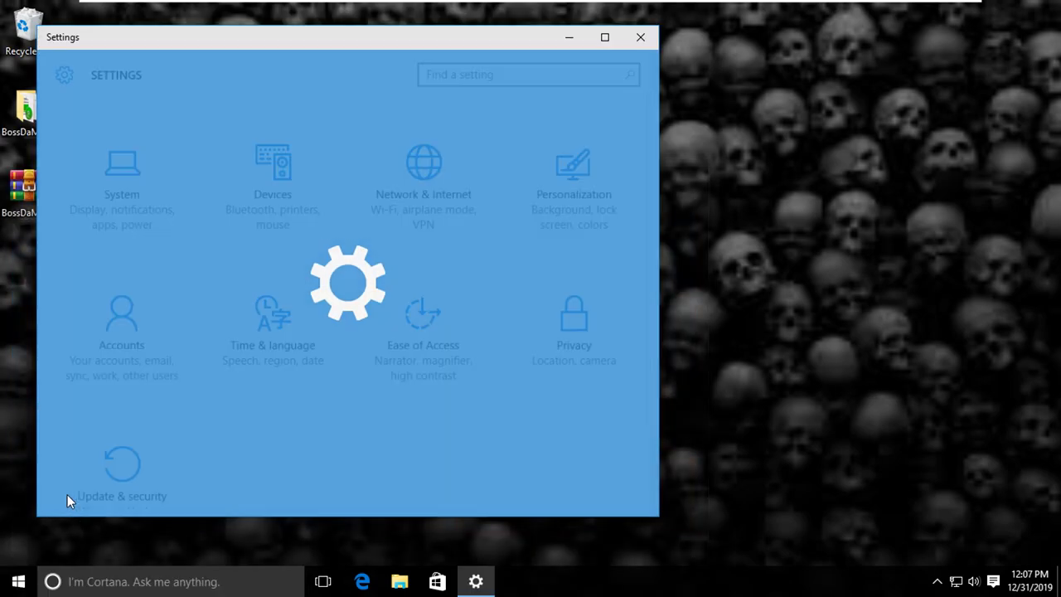
{"action": "scroll", "coordinate": [85, 274], "scroll_direction": "down", "scroll_amount": 2}
{"action": "scroll", "coordinate": [130, 207], "scroll_direction": "up", "scroll_amount": 2}
{"action": "left_click", "coordinate": [130, 207]}
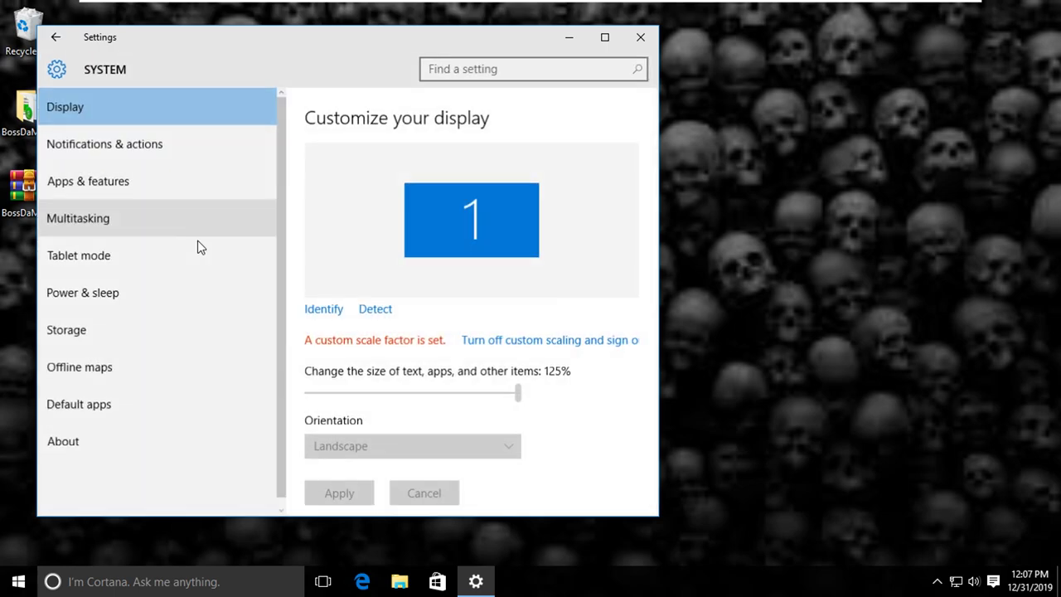
{"action": "left_click", "coordinate": [641, 36]}
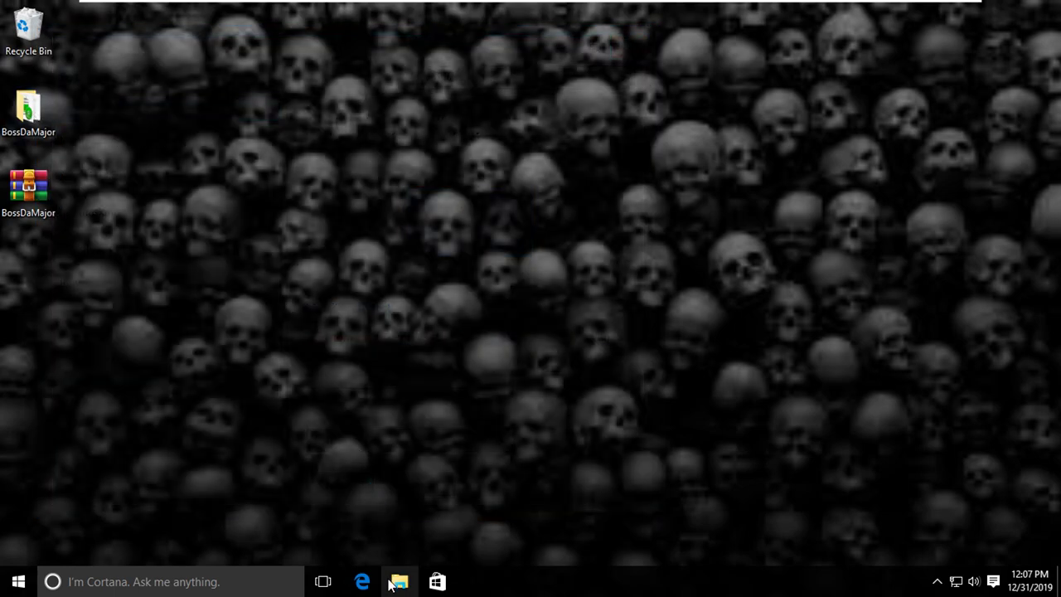
Step: Open Microsoft Edge full screen and hide the news feed on its start page
{"action": "left_click", "coordinate": [362, 582]}
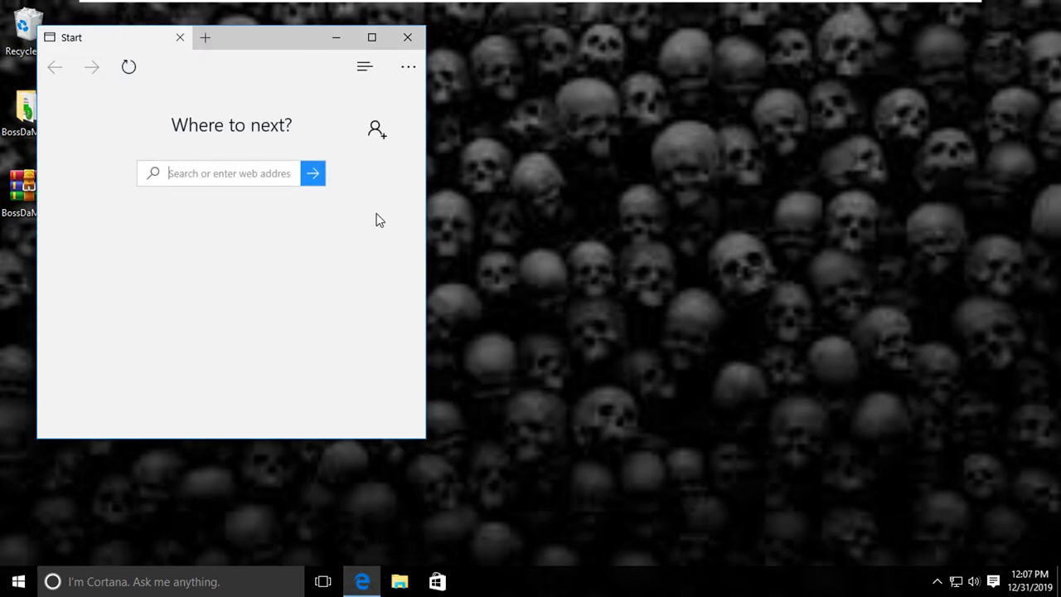
{"action": "left_click", "coordinate": [372, 38]}
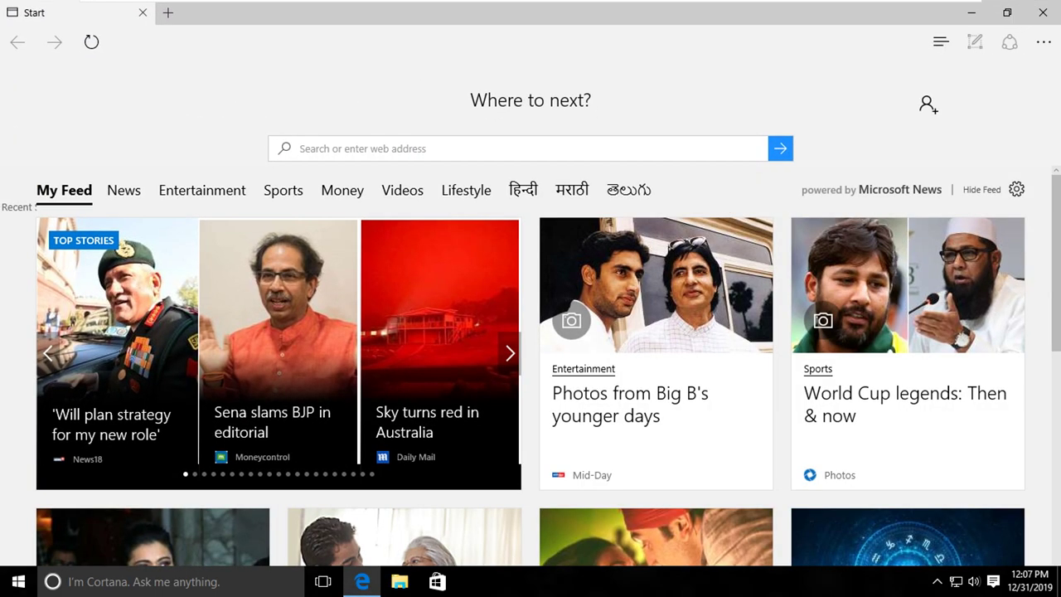
{"action": "left_click", "coordinate": [1015, 190]}
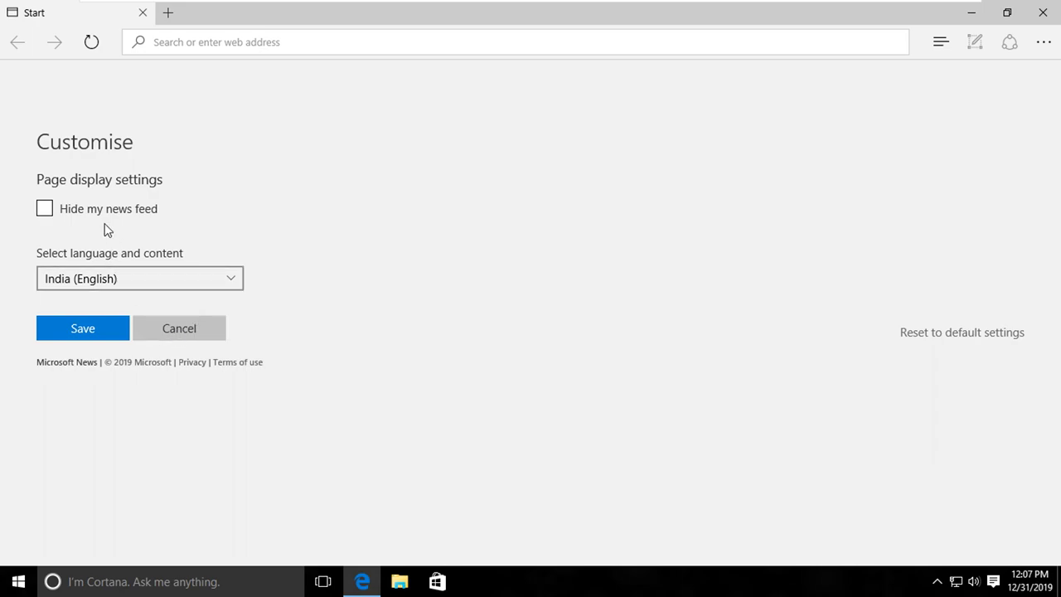
{"action": "left_click", "coordinate": [44, 208]}
{"action": "left_click", "coordinate": [86, 336]}
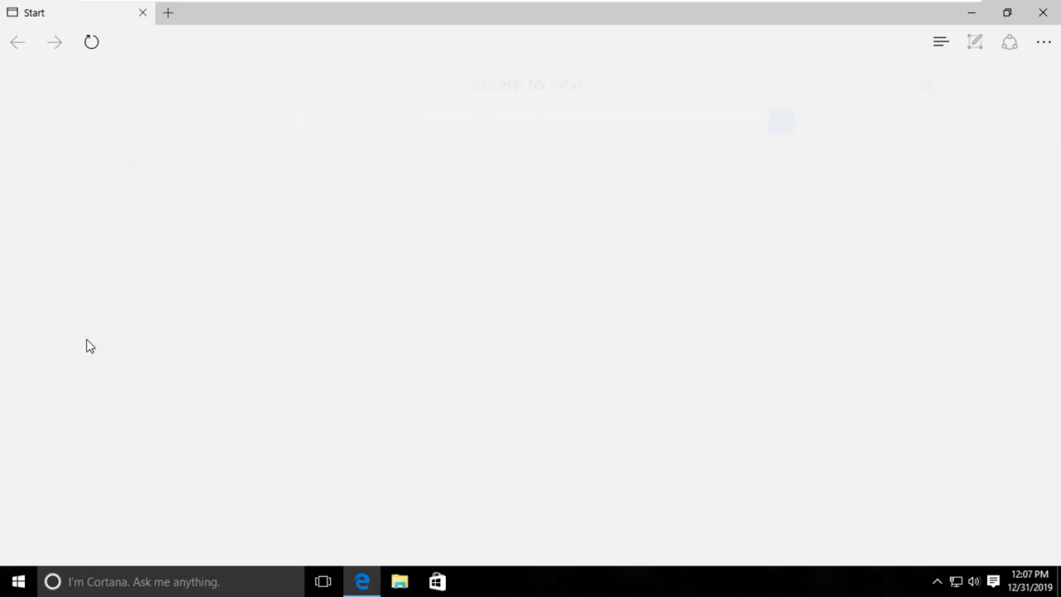
Step: Search the web for malwarebytes and open the official Malwarebytes website
{"action": "type", "text": "malw"}
{"action": "key", "text": "End"}
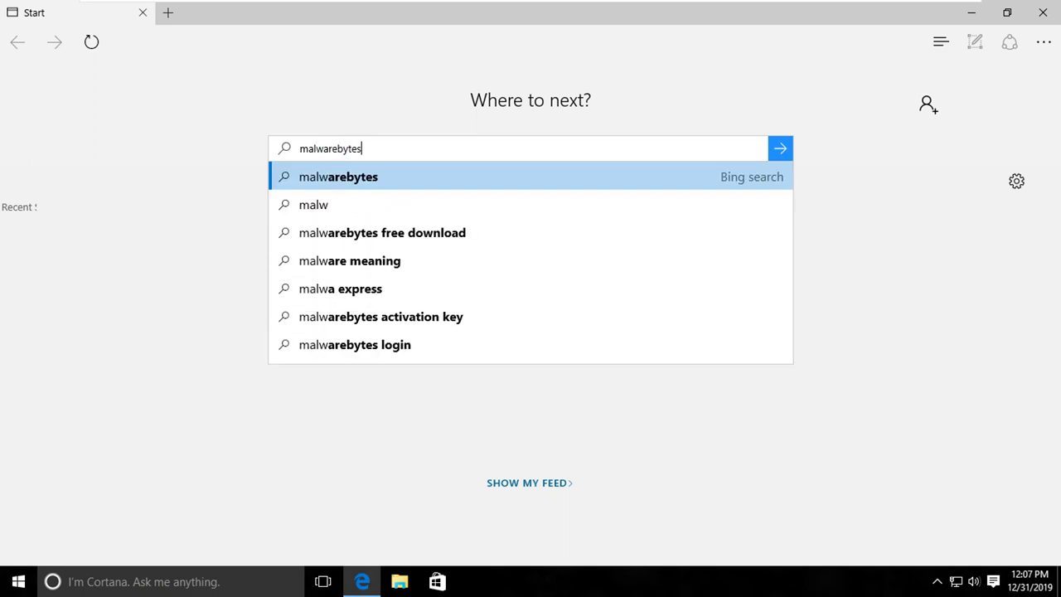
{"action": "key", "text": "Return"}
{"action": "left_click", "coordinate": [262, 238]}
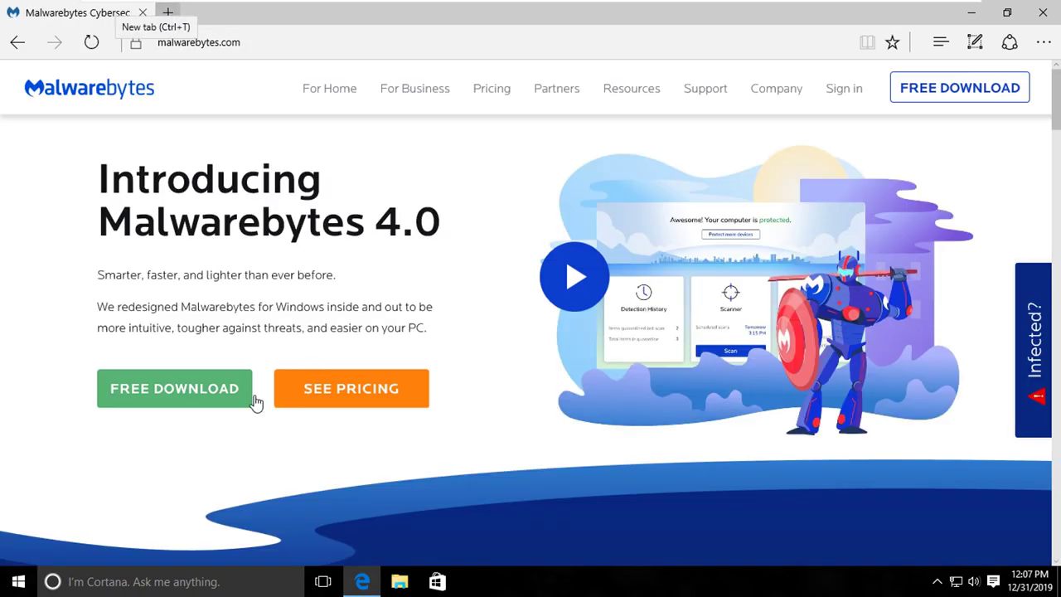
{"action": "mouse_move", "coordinate": [315, 66]}
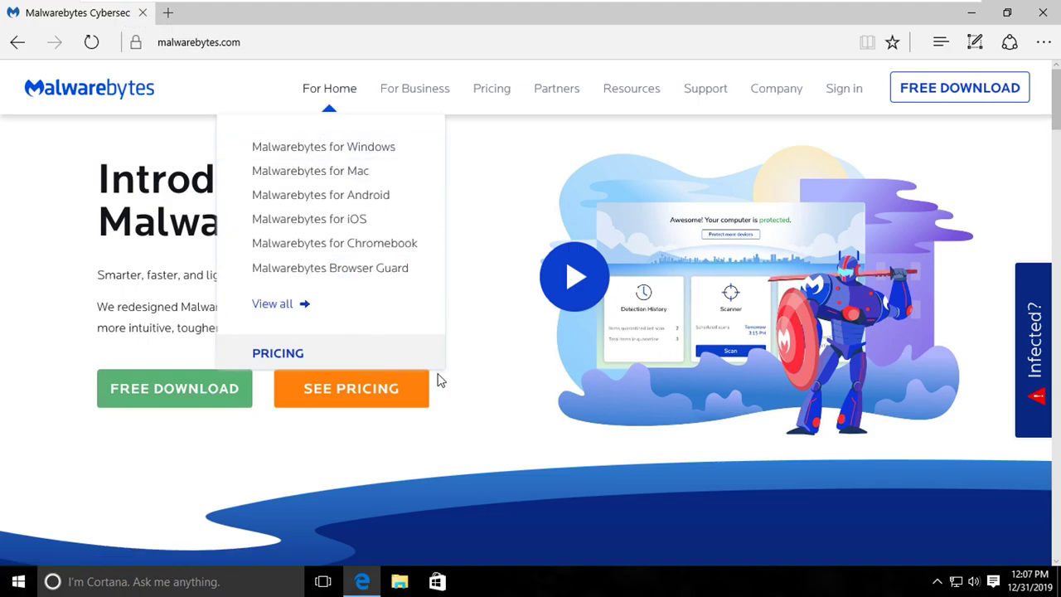
Step: Download the free Malwarebytes installer from the website's home page
{"action": "left_click", "coordinate": [217, 400]}
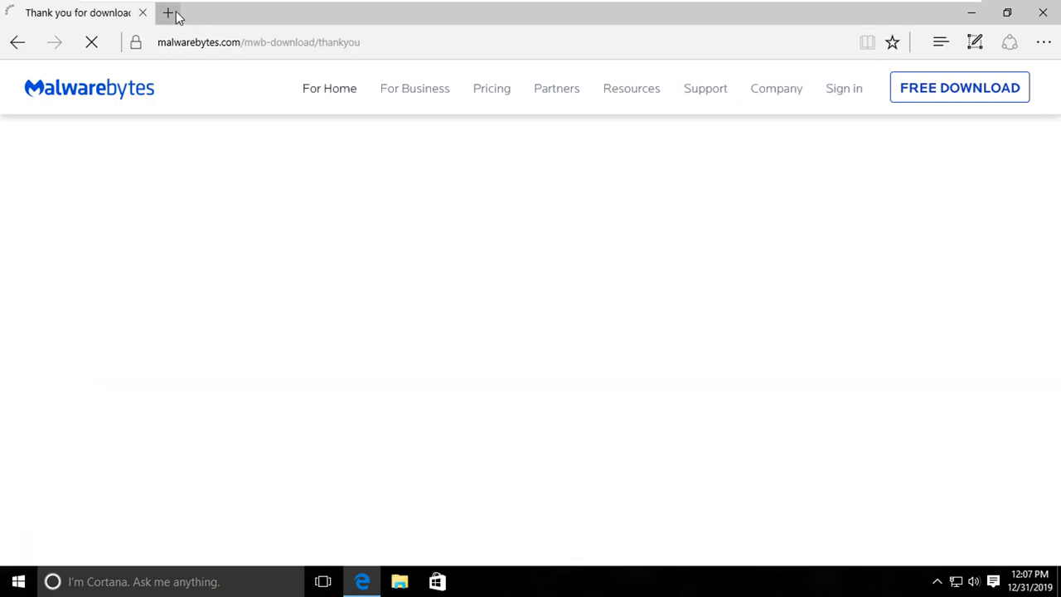
{"action": "left_click", "coordinate": [169, 13]}
{"action": "type", "text": "wi"}
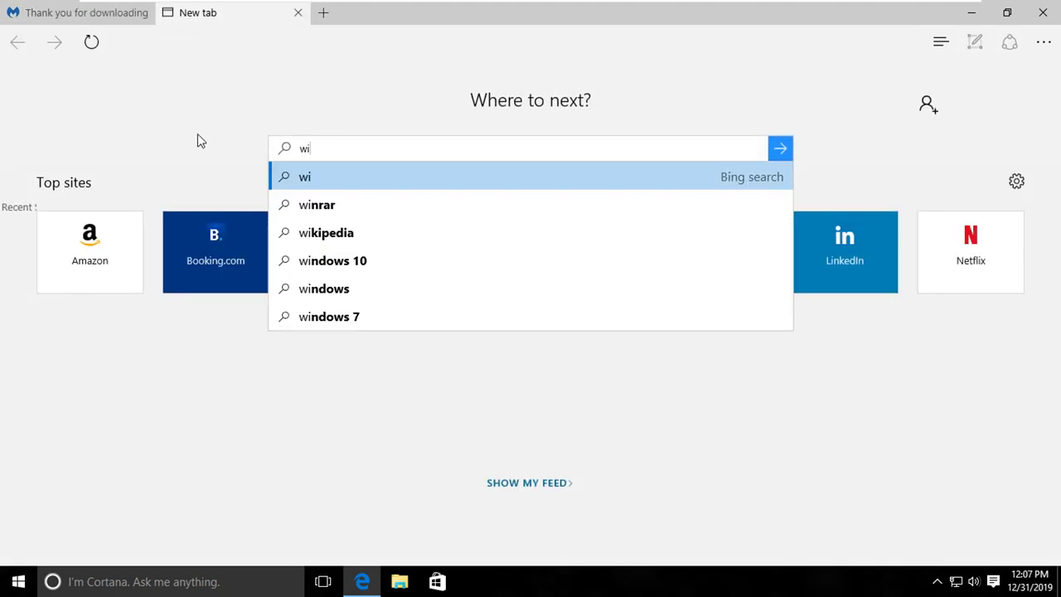
{"action": "type", "text": "iiiiiiiiiiiiiiiiiiiiiiiiiii"}
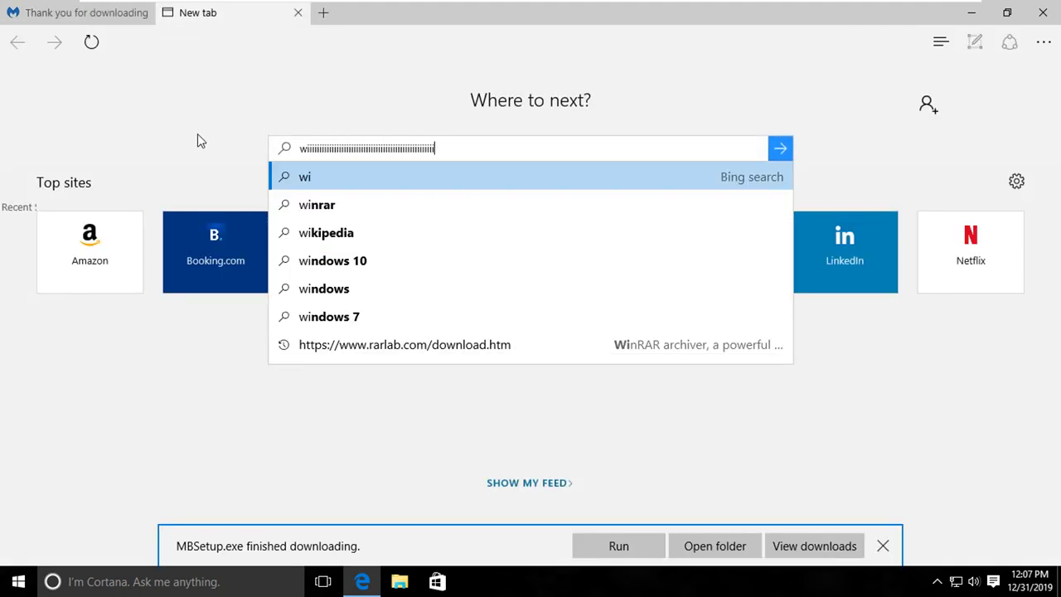
{"action": "type", "text": "iiiiiiiiiiiiiiiiiiiiiiiiiiiiiiiiiiiiiii"}
Step: Run MBSetup.exe, install Malwarebytes for a personal computer in the default folder in English, and close the browser
{"action": "left_click", "coordinate": [615, 545]}
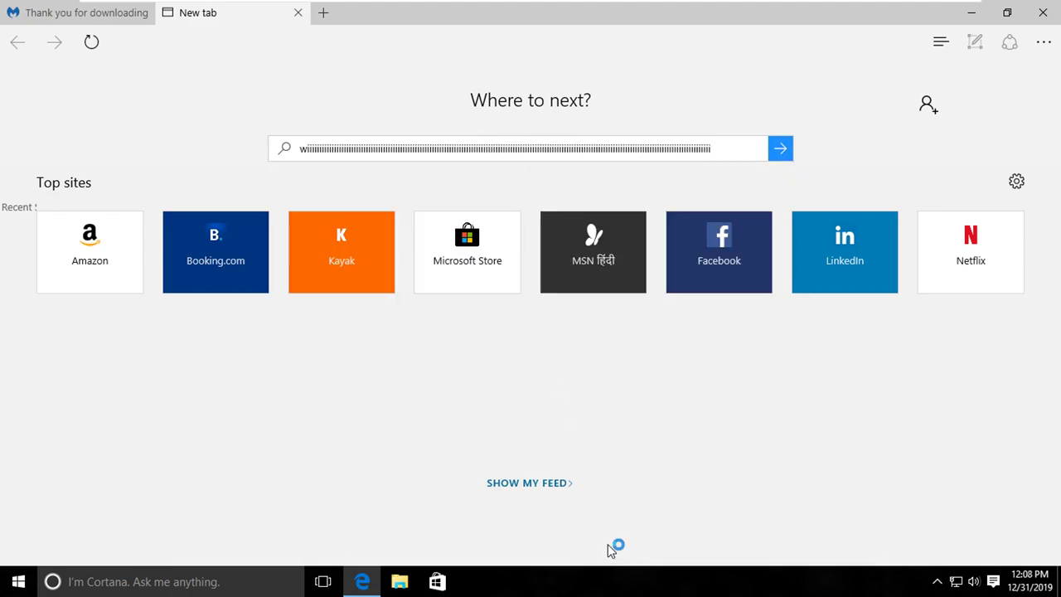
{"action": "left_click", "coordinate": [298, 15]}
{"action": "left_click", "coordinate": [479, 587]}
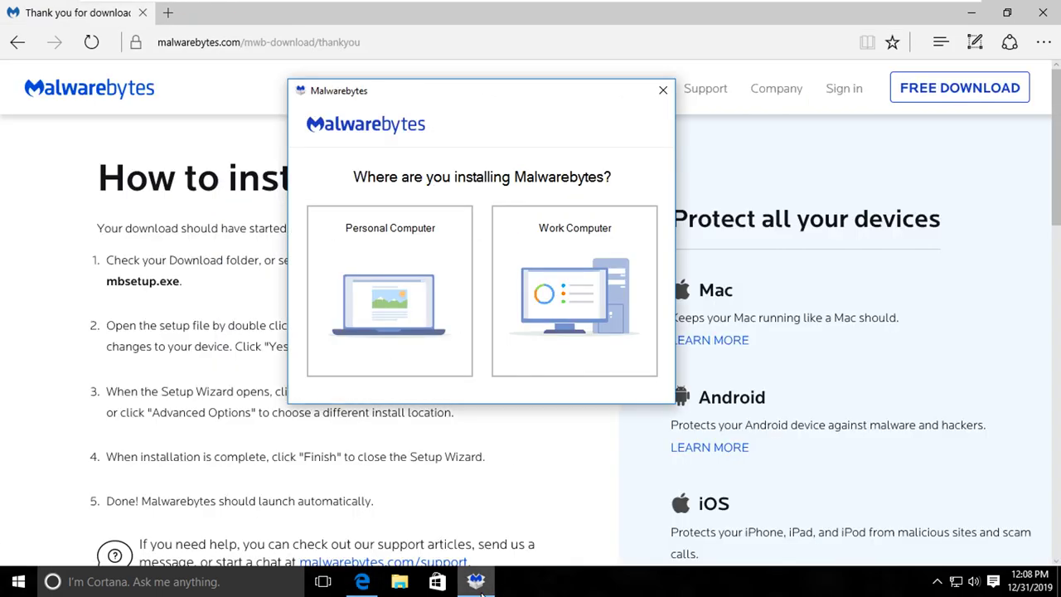
{"action": "left_click", "coordinate": [422, 292]}
{"action": "left_click", "coordinate": [504, 307]}
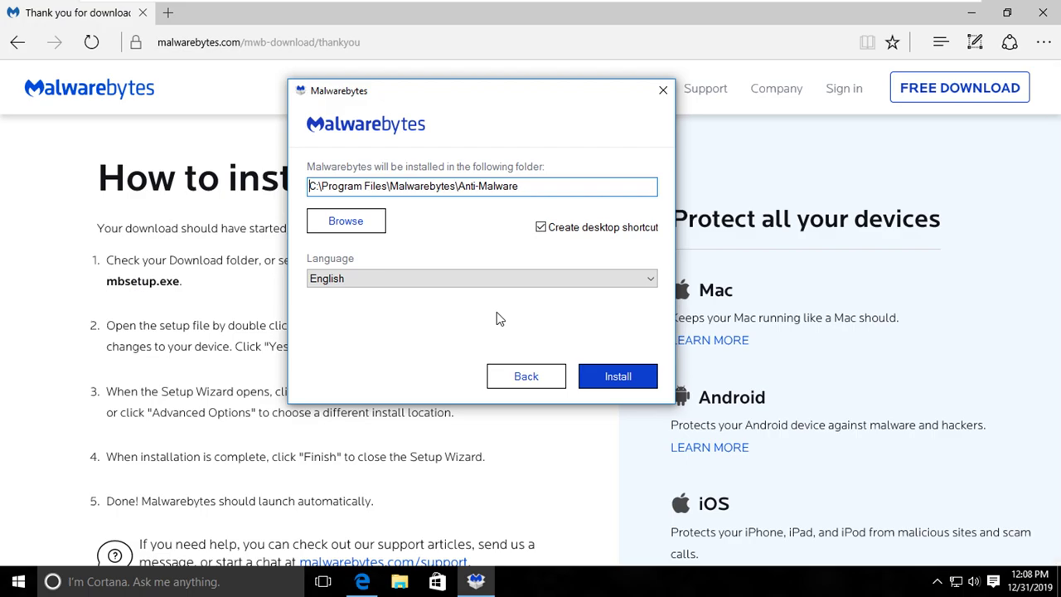
{"action": "left_click", "coordinate": [637, 383]}
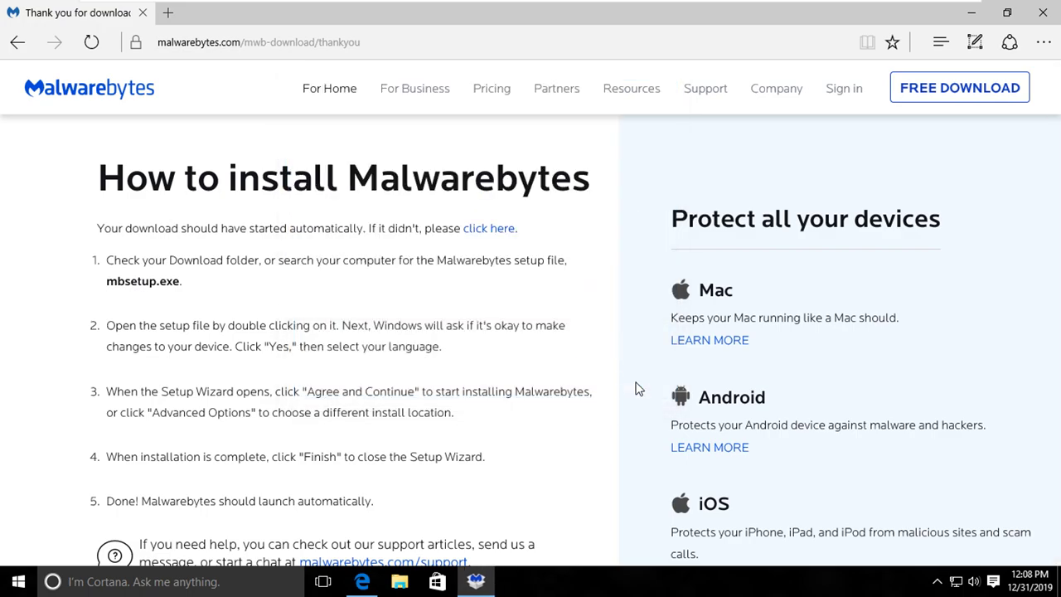
{"action": "scroll", "coordinate": [225, 373], "scroll_direction": "down", "scroll_amount": 5}
{"action": "scroll", "coordinate": [123, 455], "scroll_direction": "up", "scroll_amount": 5}
{"action": "left_click", "coordinate": [1042, 12]}
Step: Try to open Windows Defender through a system search, dismiss its message, and check the hidden notification area icons
{"action": "left_click", "coordinate": [191, 585]}
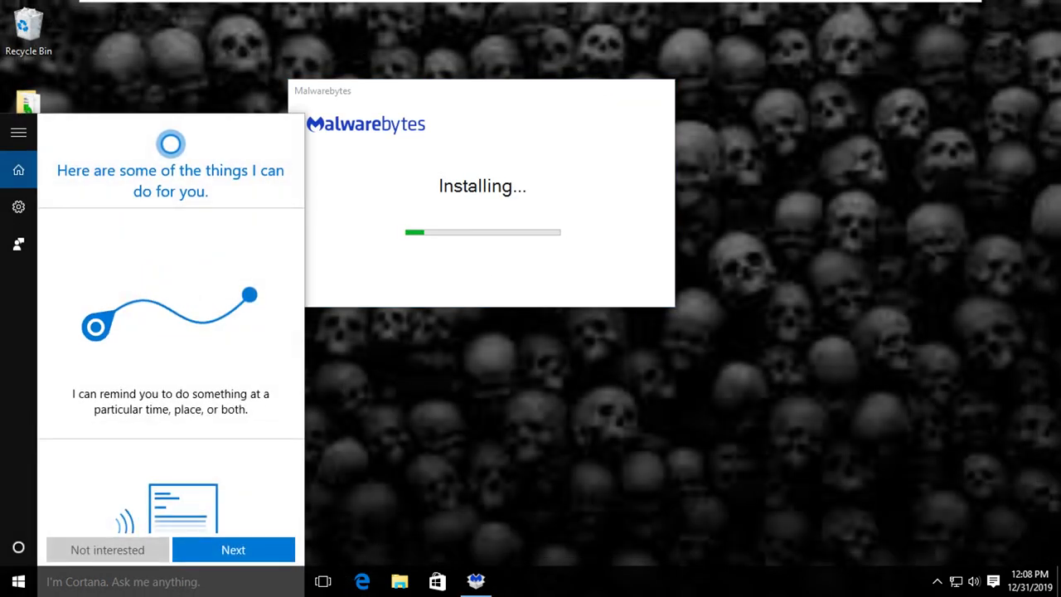
{"action": "type", "text": "defe"}
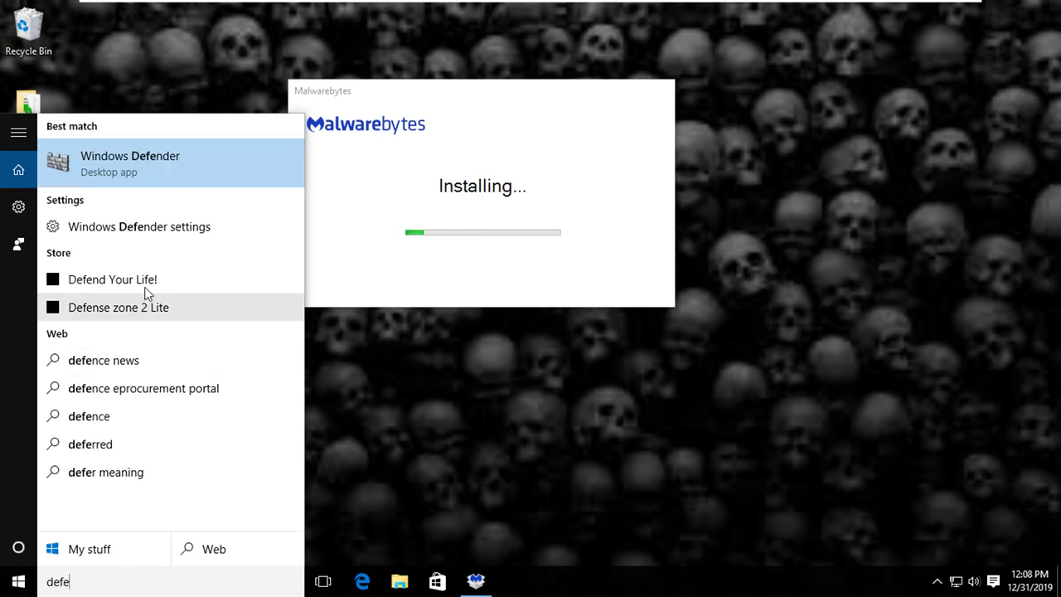
{"action": "left_click", "coordinate": [162, 175]}
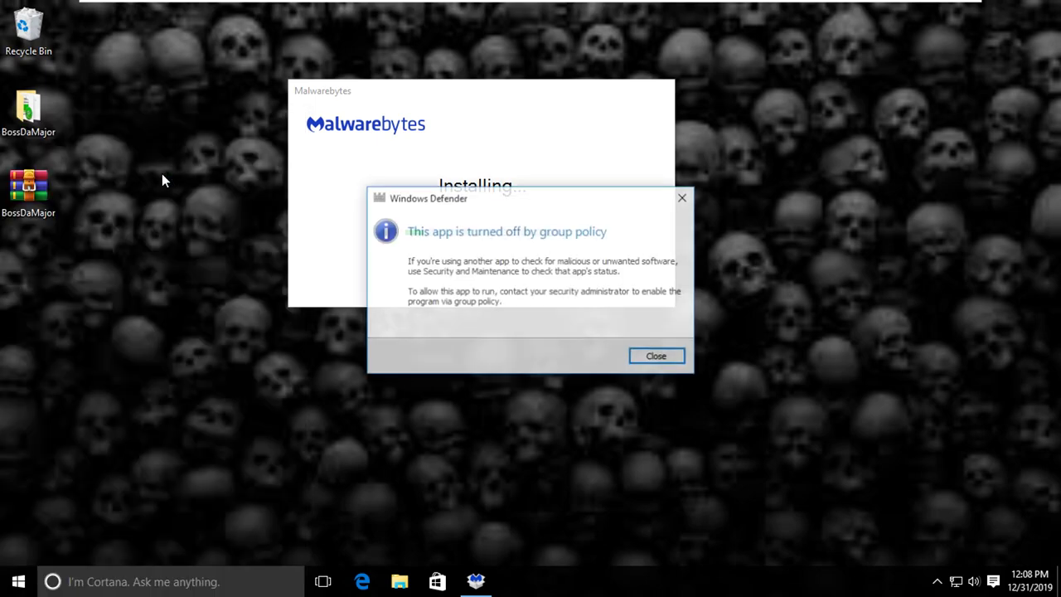
{"action": "left_click", "coordinate": [656, 357]}
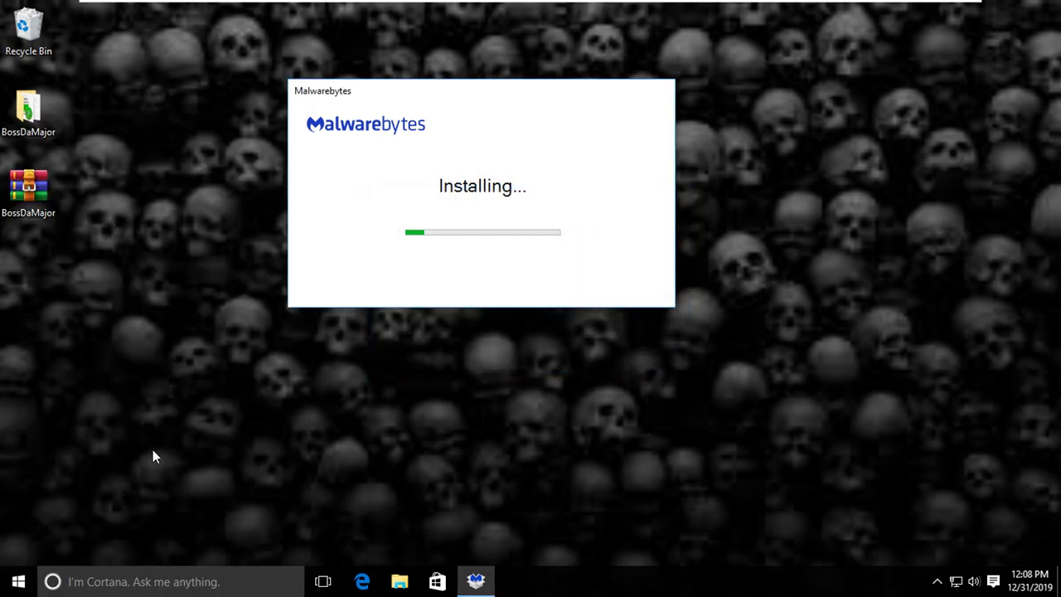
{"action": "left_click", "coordinate": [937, 581]}
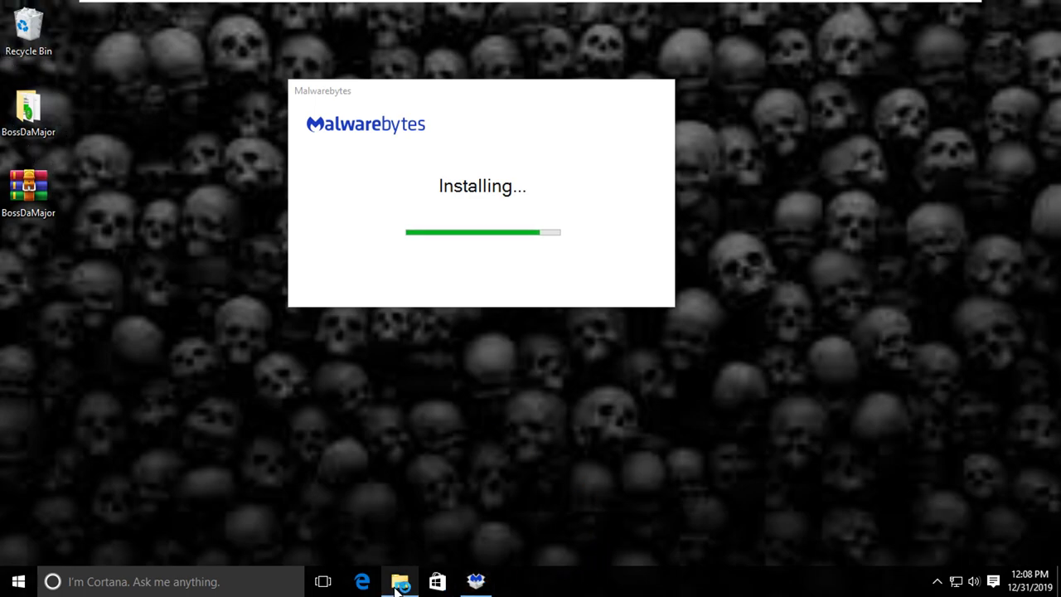
Step: View the Program Files folder on Local Disk (C:) in File Explorer and close the window
{"action": "left_click", "coordinate": [400, 583]}
{"action": "left_click", "coordinate": [83, 247]}
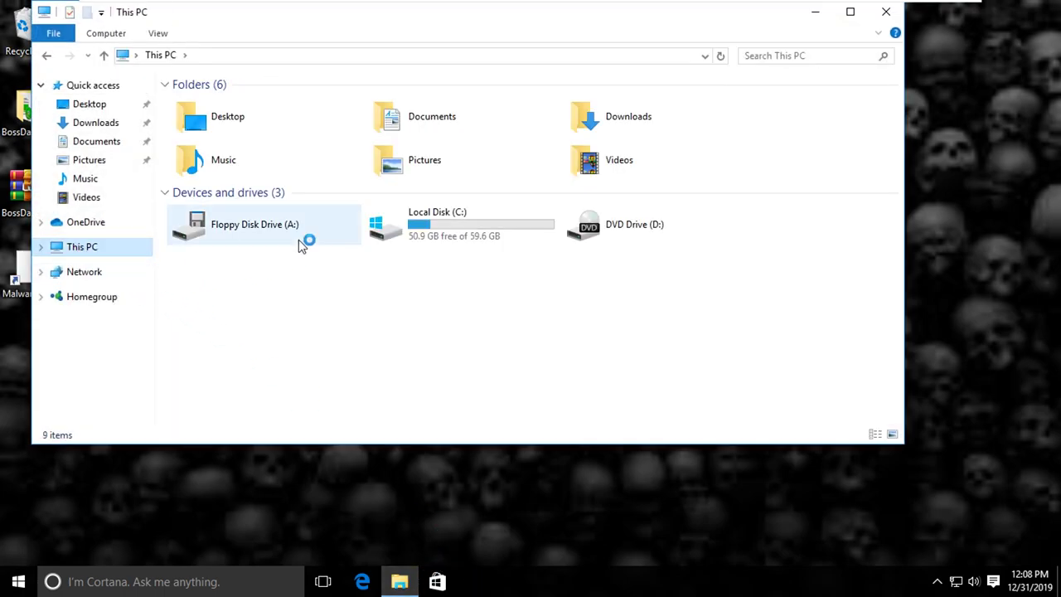
{"action": "left_click_drag", "start_coordinate": [374, 12], "coordinate": [505, 74]}
{"action": "left_click", "coordinate": [614, 308]}
{"action": "double_click", "coordinate": [613, 308]}
{"action": "double_click", "coordinate": [347, 184]}
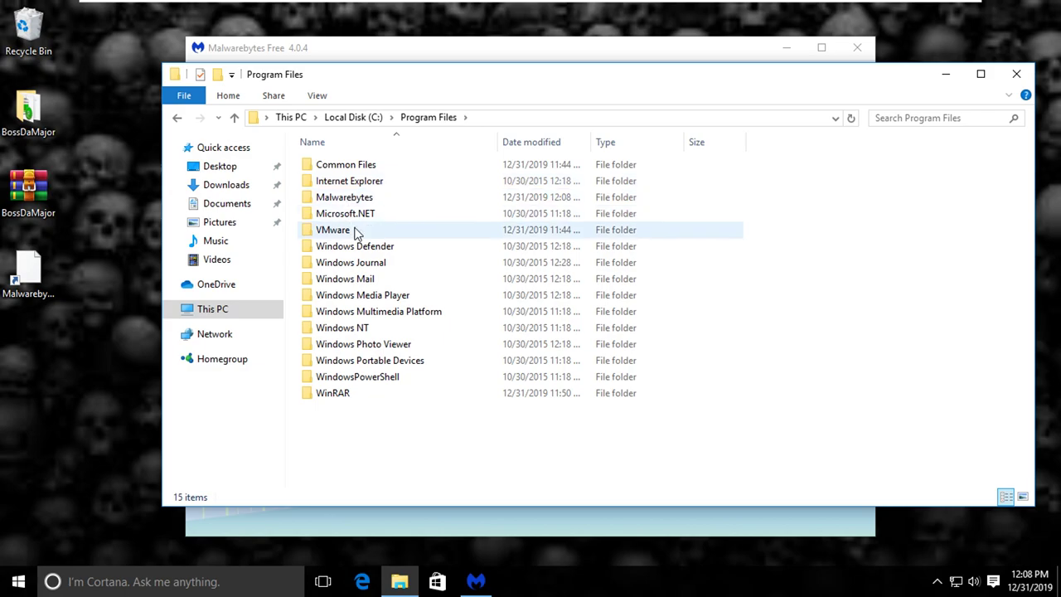
{"action": "left_click", "coordinate": [1017, 74]}
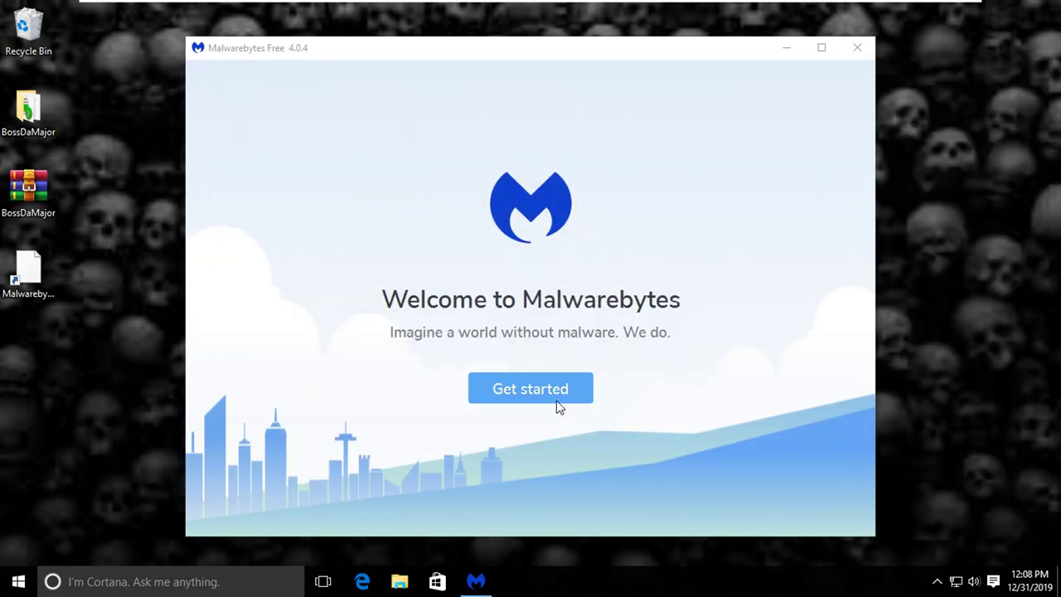
Step: Complete the Malwarebytes welcome setup, declining Premium and the 14-day trial to use only the free scanner
{"action": "left_click", "coordinate": [558, 399]}
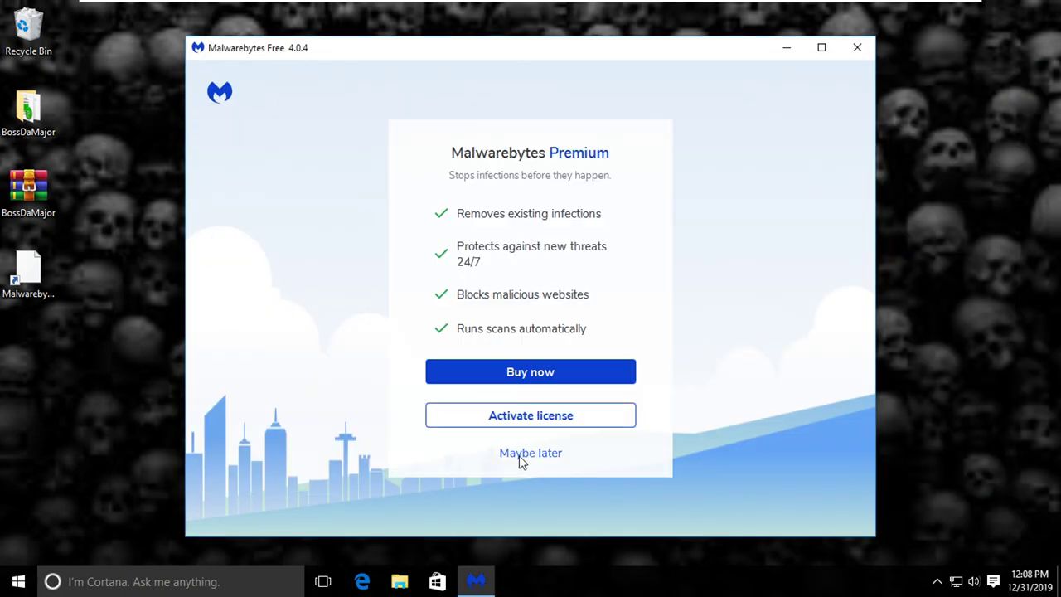
{"action": "left_click", "coordinate": [521, 455]}
{"action": "left_click", "coordinate": [438, 435]}
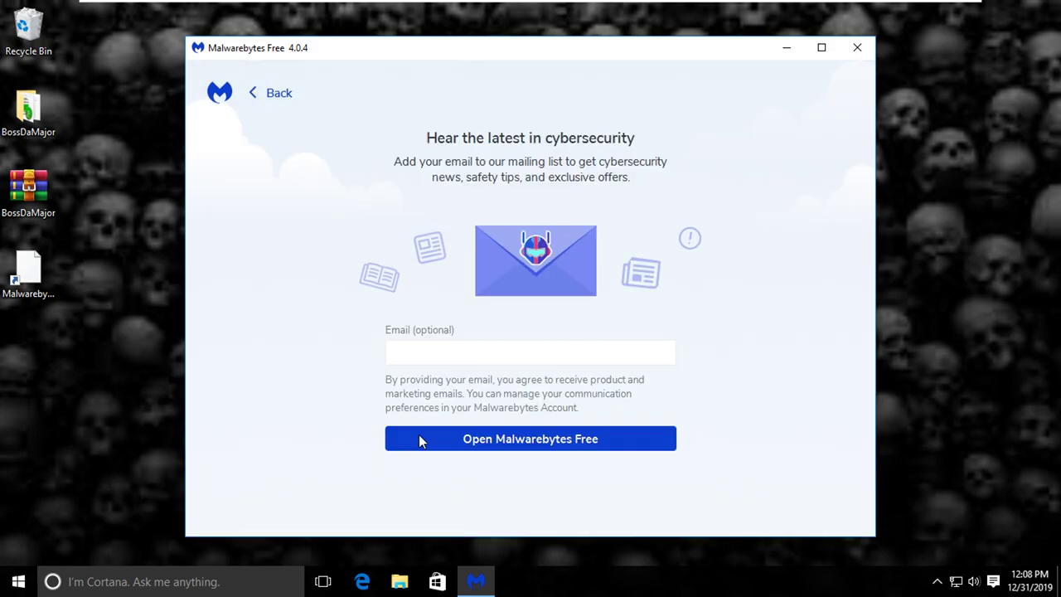
{"action": "left_click", "coordinate": [276, 93]}
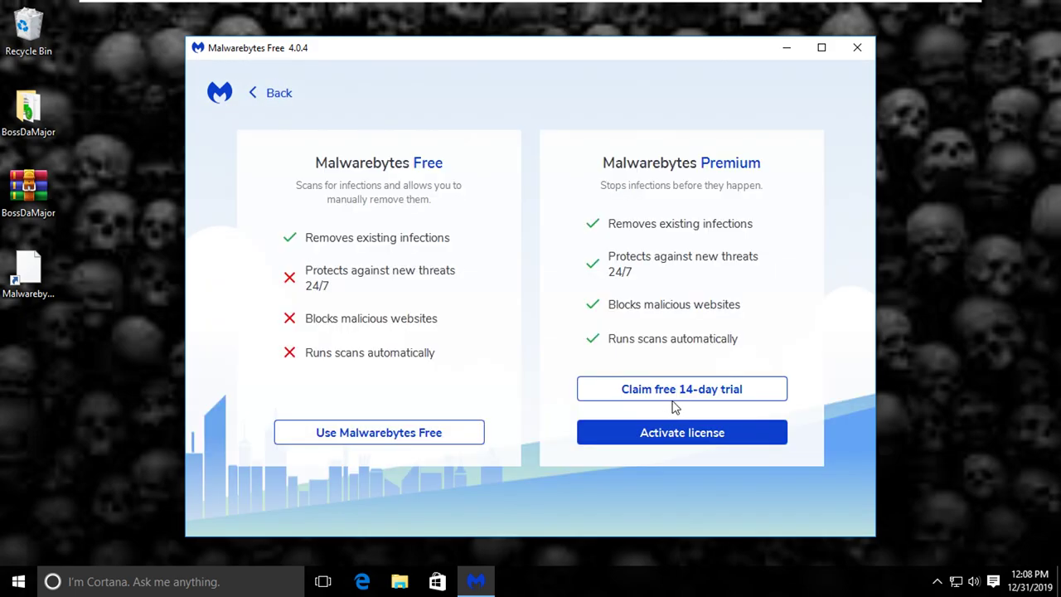
{"action": "left_click", "coordinate": [673, 396]}
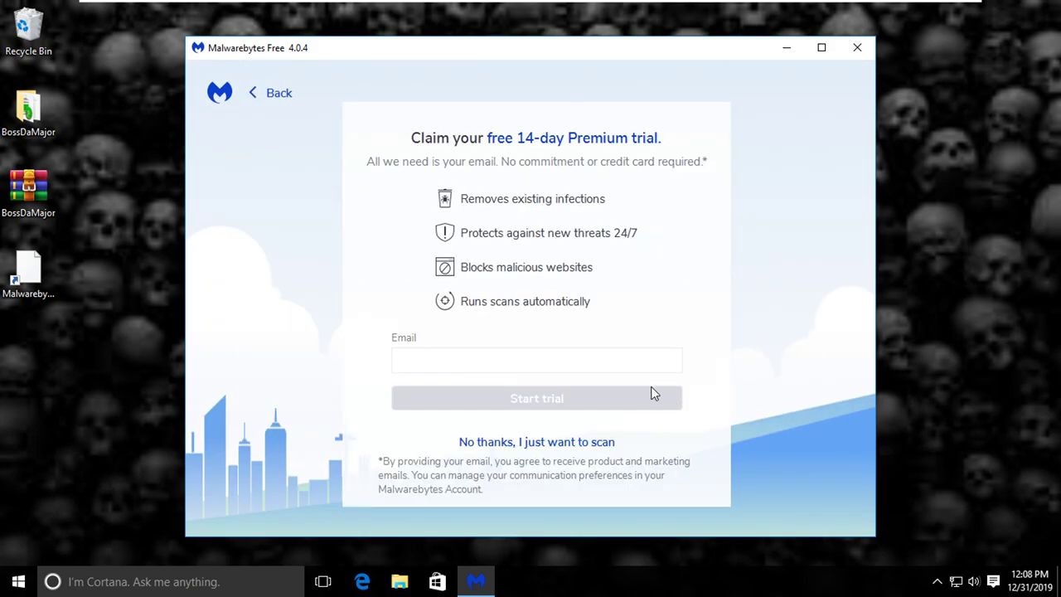
{"action": "left_click", "coordinate": [540, 447]}
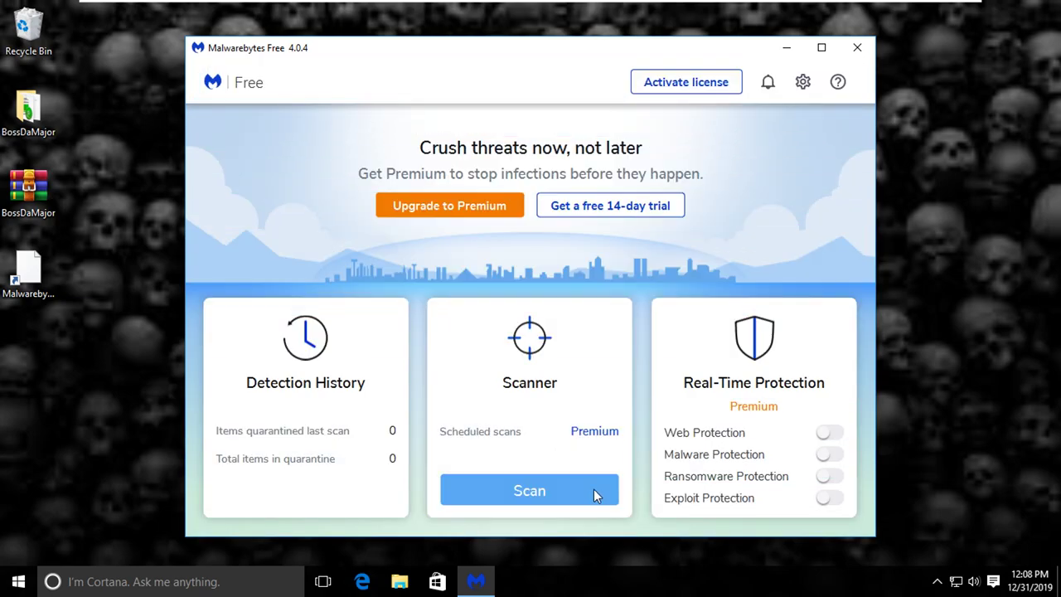
Step: Examine the Malwarebytes General and Notifications settings and the startup and scan options in its Security settings
{"action": "left_click", "coordinate": [802, 83]}
{"action": "scroll", "coordinate": [349, 325], "scroll_direction": "down", "scroll_amount": 3}
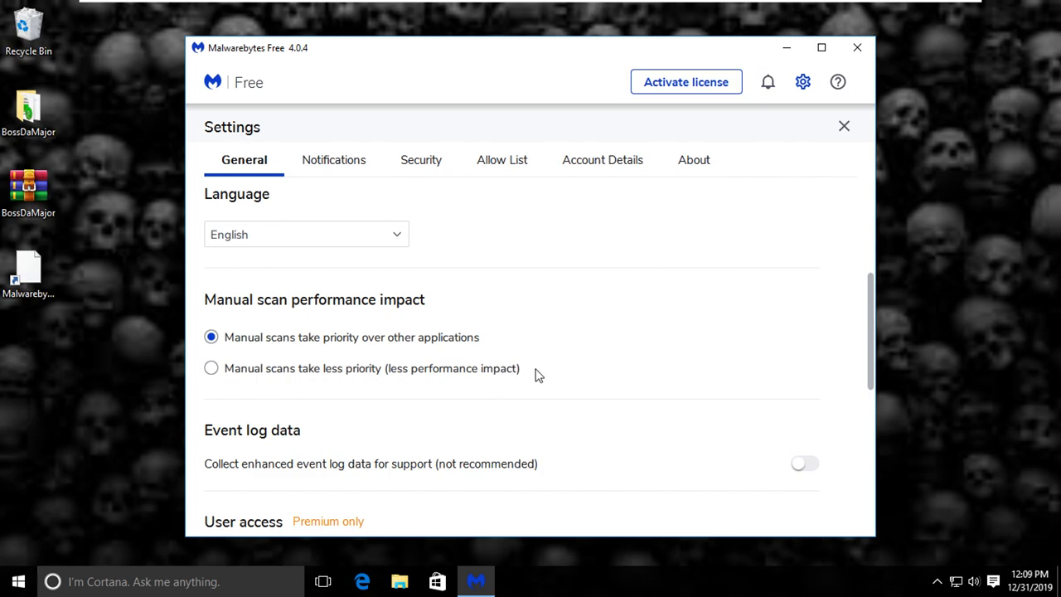
{"action": "scroll", "coordinate": [533, 337], "scroll_direction": "down", "scroll_amount": 1}
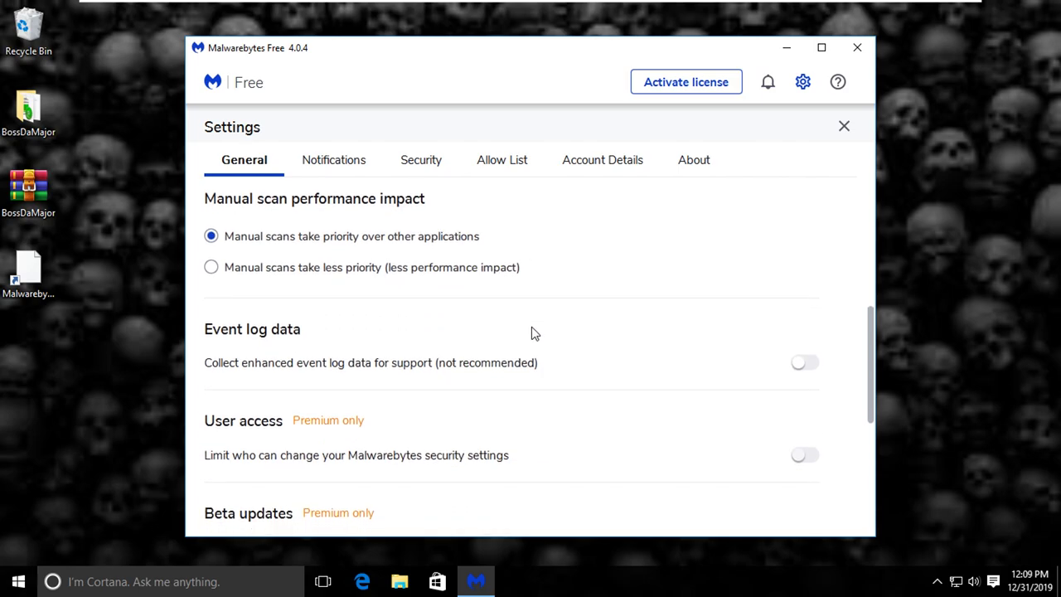
{"action": "scroll", "coordinate": [406, 301], "scroll_direction": "up", "scroll_amount": 1}
{"action": "left_click", "coordinate": [329, 157]}
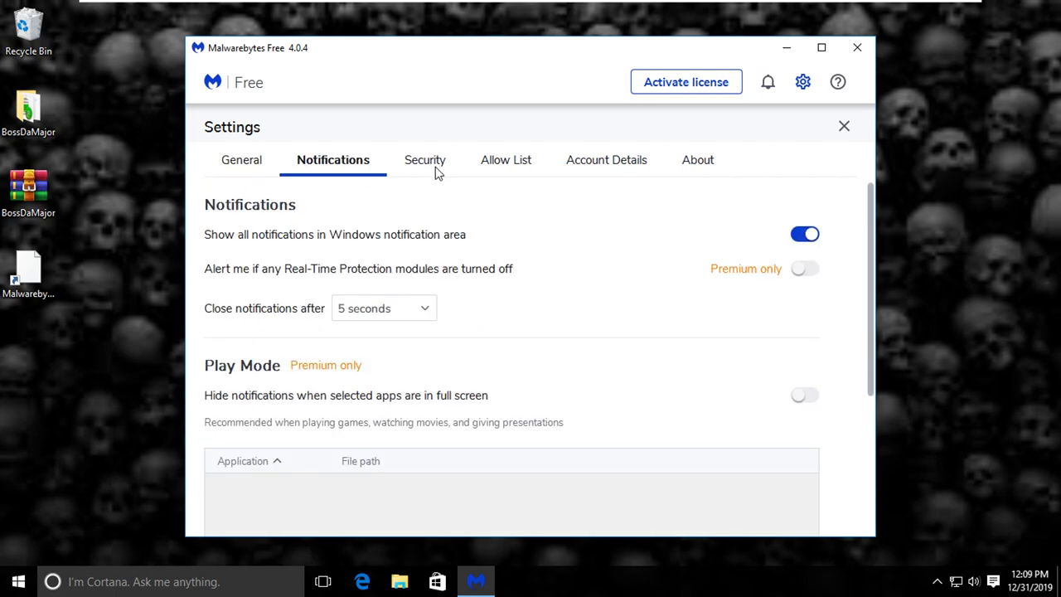
{"action": "left_click", "coordinate": [423, 163]}
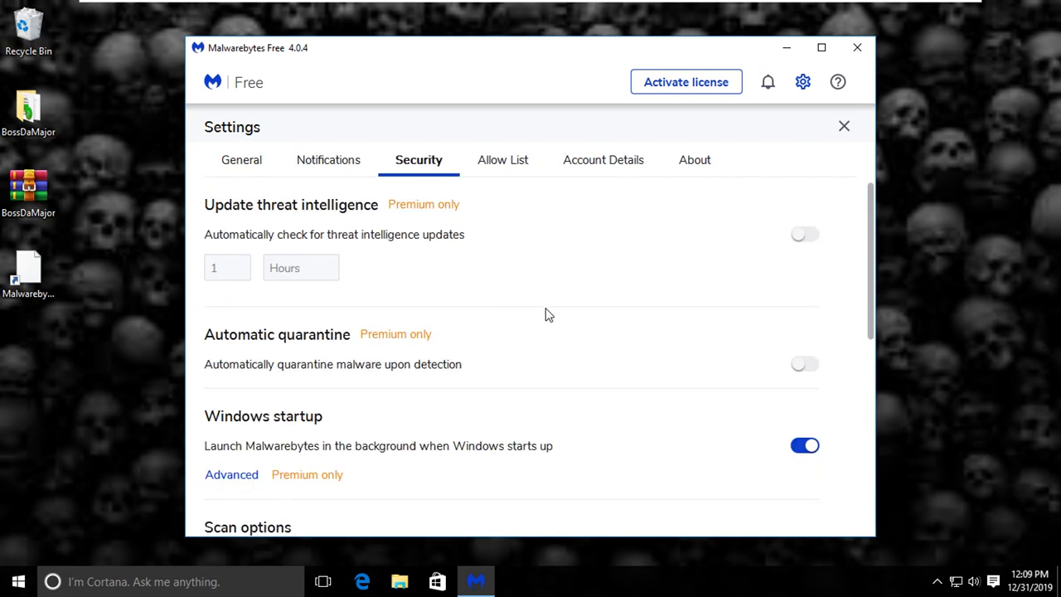
{"action": "scroll", "coordinate": [547, 315], "scroll_direction": "down", "scroll_amount": 1}
{"action": "scroll", "coordinate": [604, 341], "scroll_direction": "down", "scroll_amount": 1}
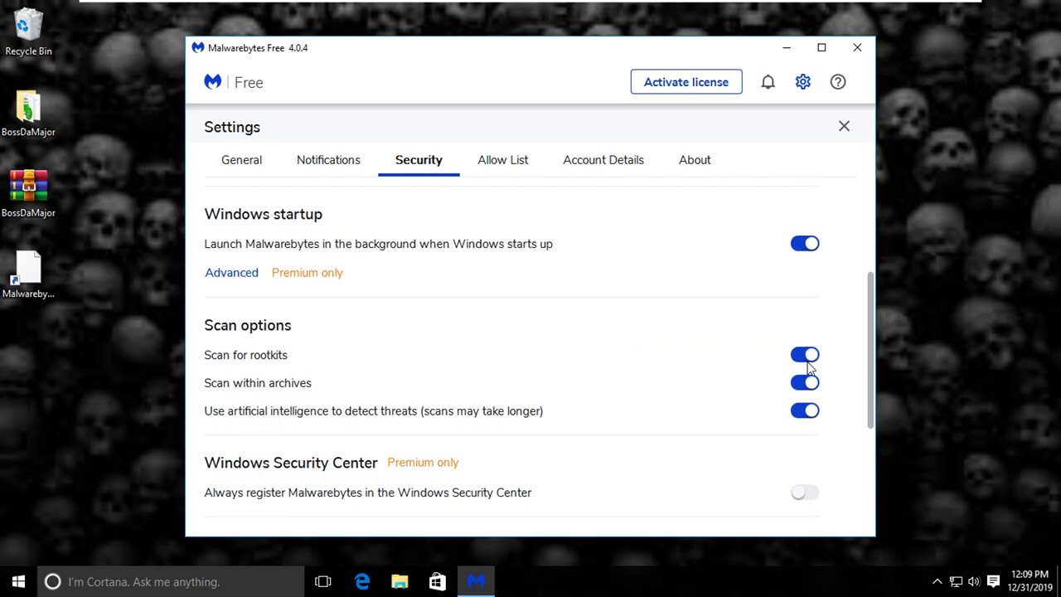
{"action": "scroll", "coordinate": [614, 395], "scroll_direction": "down", "scroll_amount": 1}
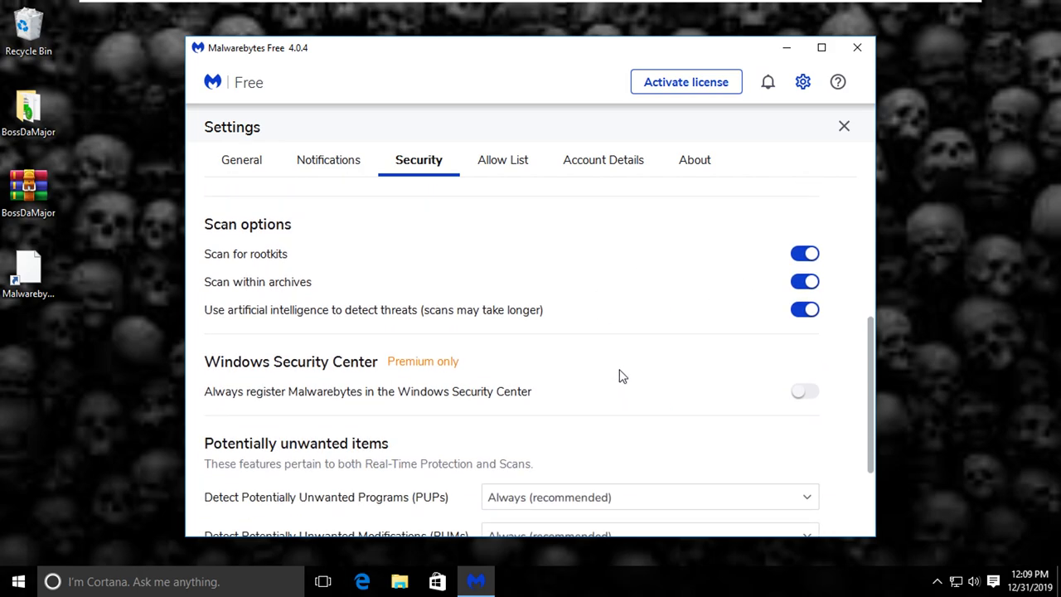
Step: Set detection of both Potentially Unwanted Programs and Potentially Unwanted Modifications to Warn User
{"action": "scroll", "coordinate": [621, 376], "scroll_direction": "down", "scroll_amount": 2}
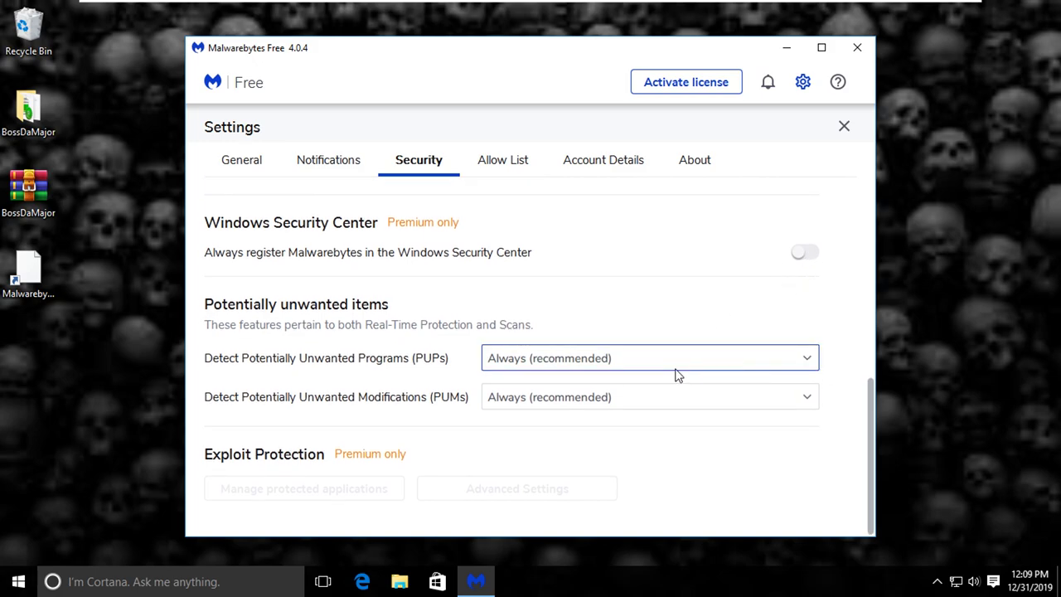
{"action": "left_click", "coordinate": [614, 370]}
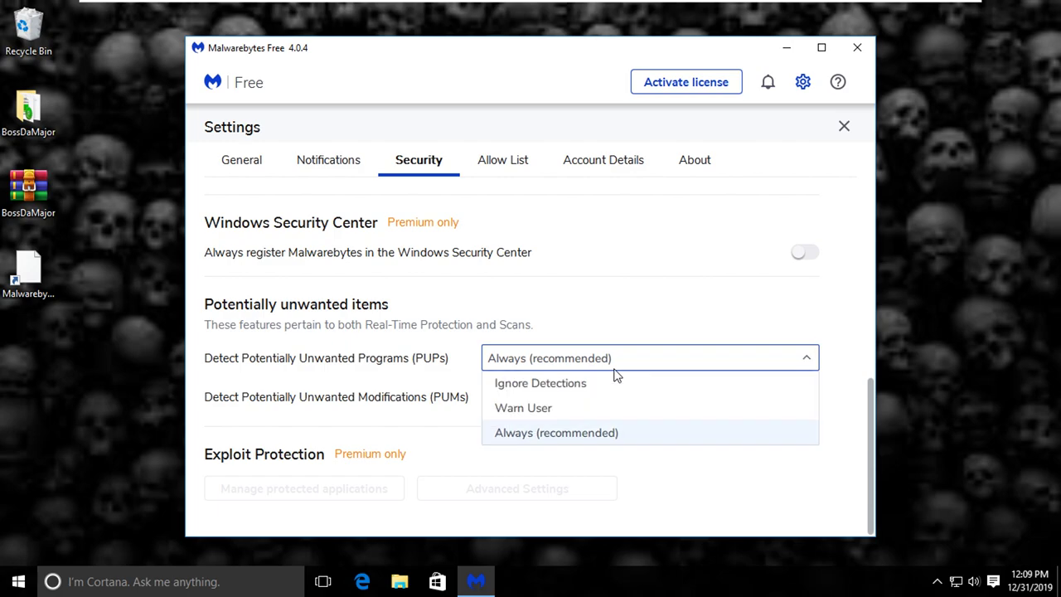
{"action": "left_click", "coordinate": [561, 411]}
{"action": "left_click", "coordinate": [567, 398]}
{"action": "left_click", "coordinate": [546, 447]}
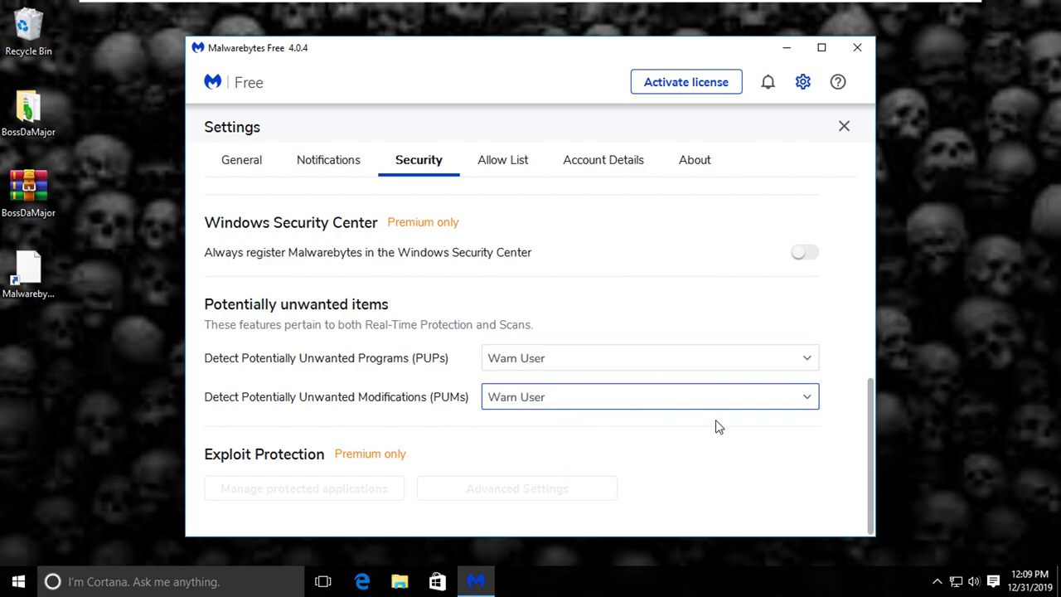
Step: Check the Allow List, Account Details and General settings, and close the Malwarebytes settings
{"action": "scroll", "coordinate": [719, 427], "scroll_direction": "up", "scroll_amount": 4}
{"action": "left_click", "coordinate": [503, 160]}
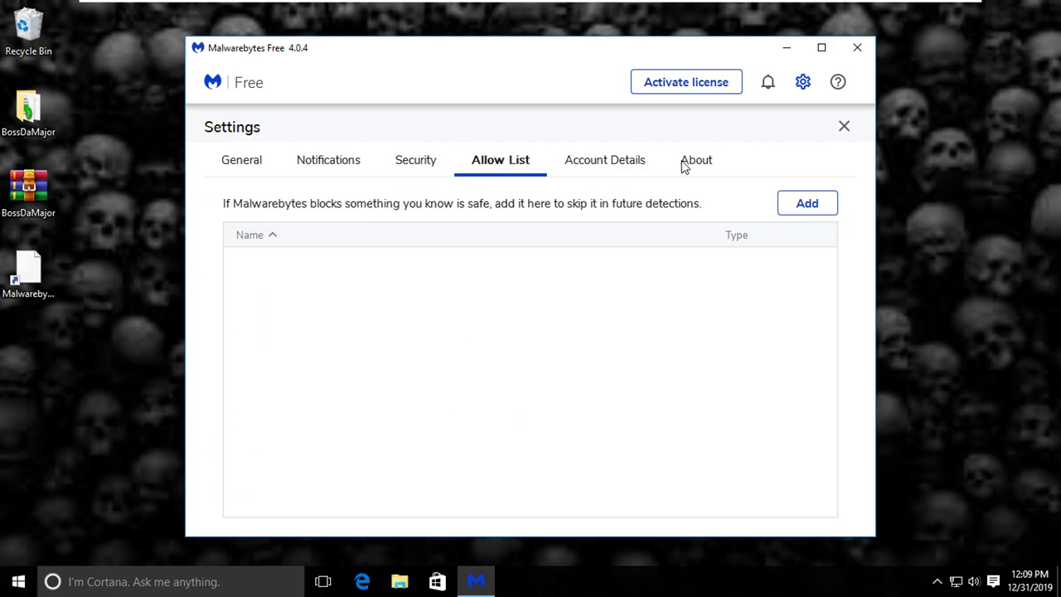
{"action": "left_click", "coordinate": [618, 162]}
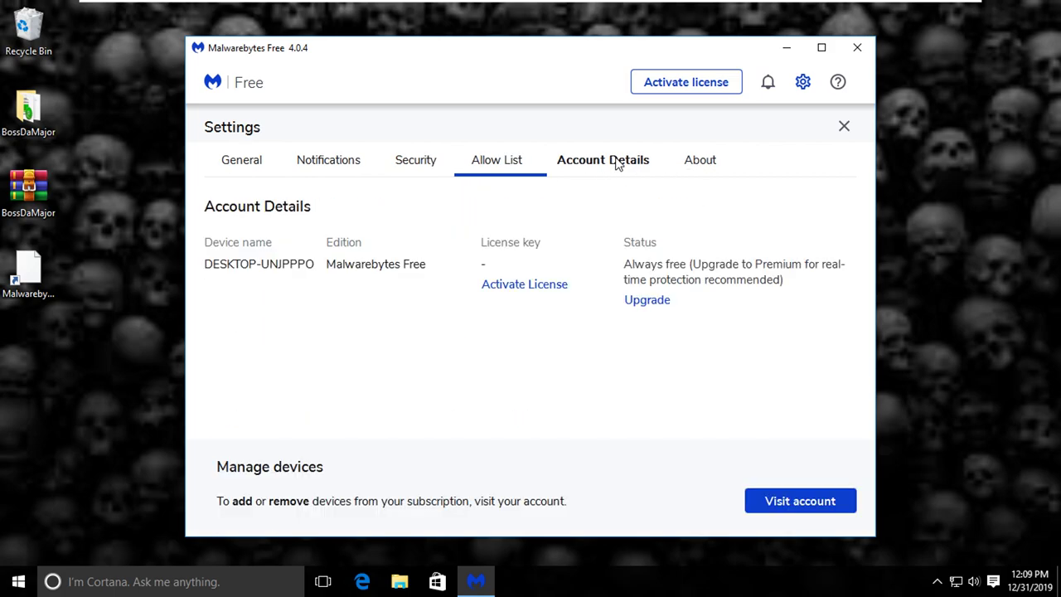
{"action": "left_click", "coordinate": [245, 161]}
{"action": "scroll", "coordinate": [677, 306], "scroll_direction": "down", "scroll_amount": 3}
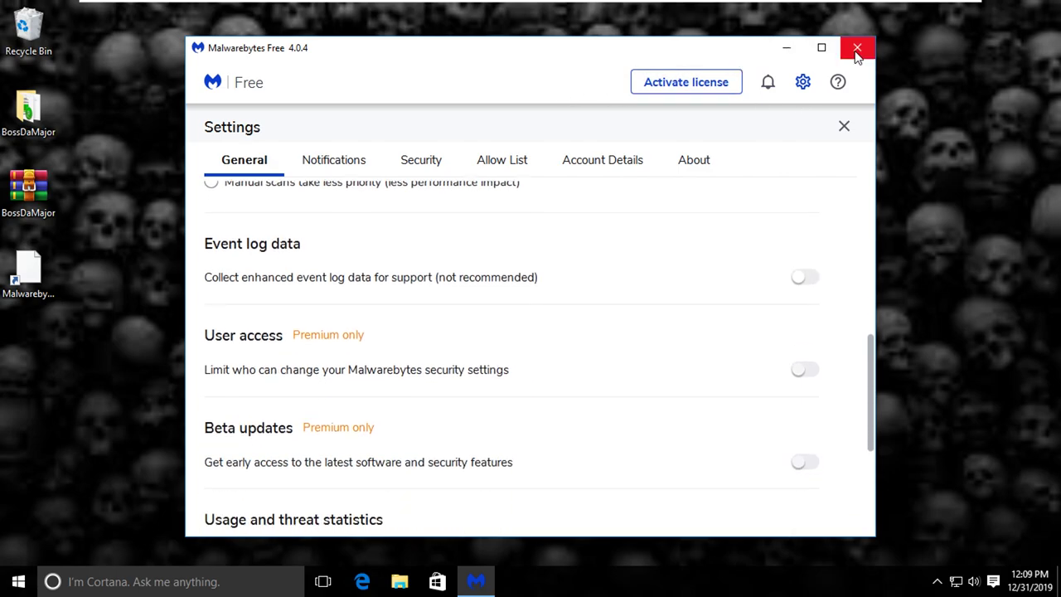
{"action": "left_click", "coordinate": [844, 129]}
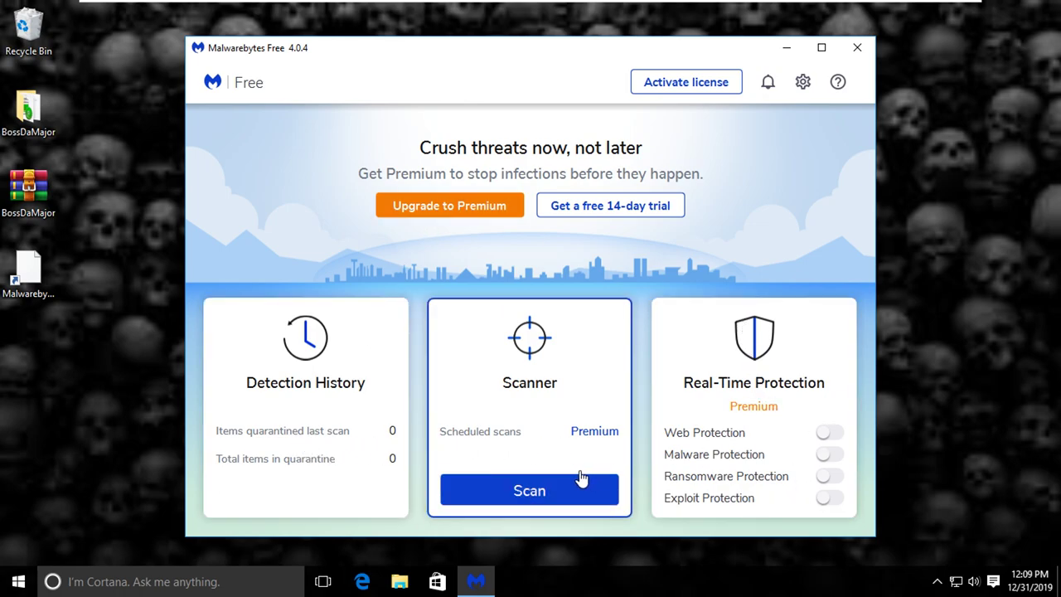
Step: Start a Malwarebytes threat scan and return to the dashboard while it runs
{"action": "left_click", "coordinate": [560, 487]}
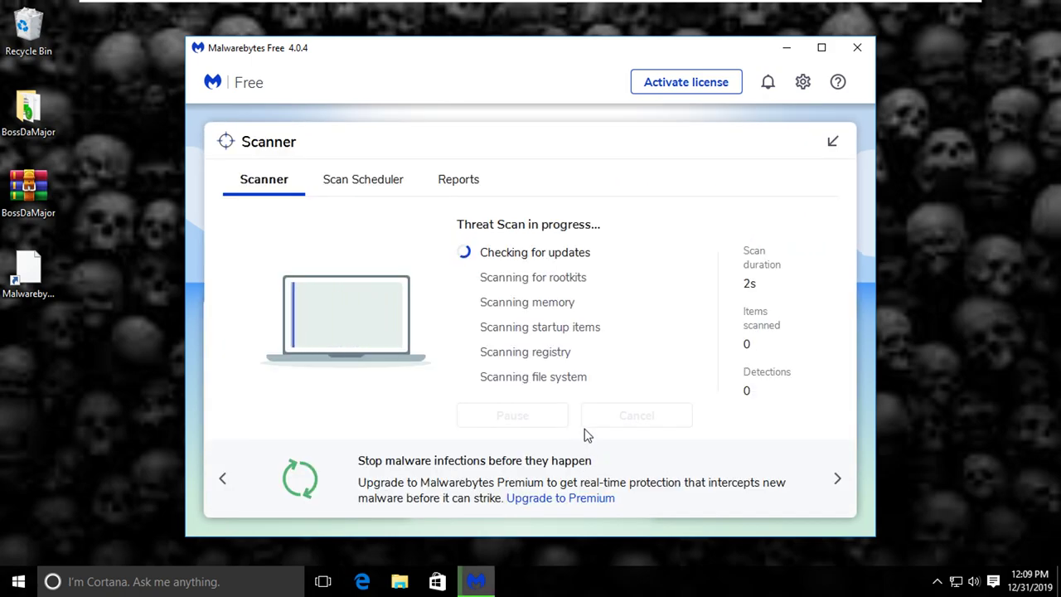
{"action": "left_click", "coordinate": [832, 141]}
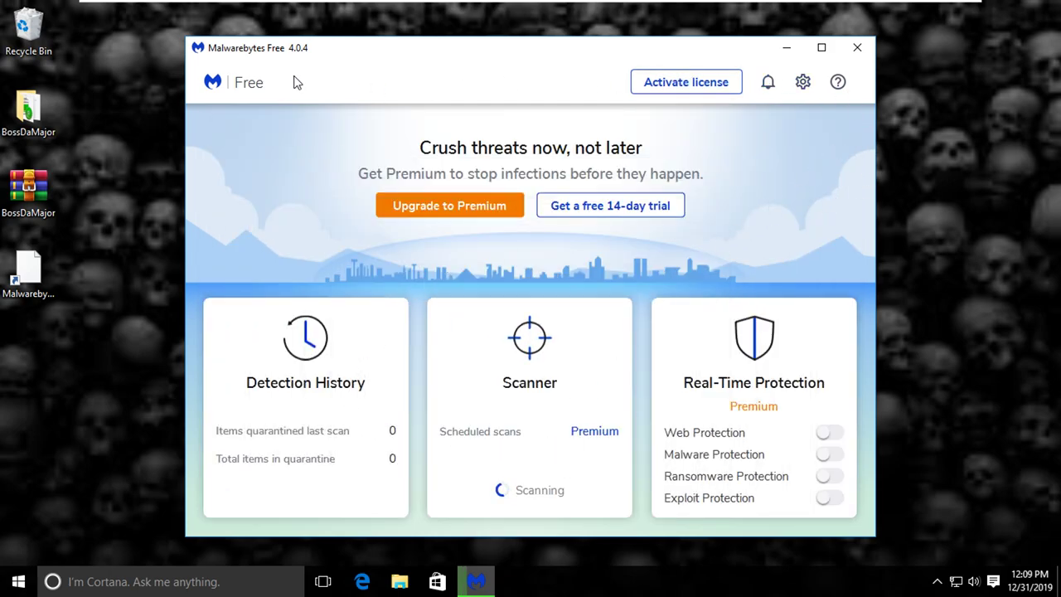
Step: View the progress of the running threat scan and check whether Task Manager can be opened
{"action": "left_click", "coordinate": [529, 489]}
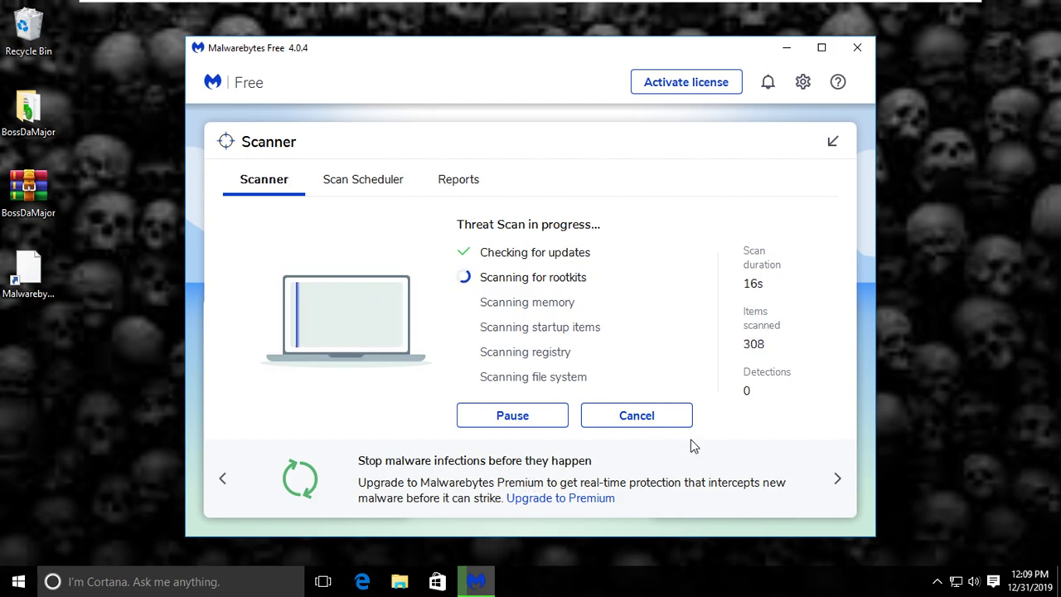
{"action": "right_click", "coordinate": [662, 582]}
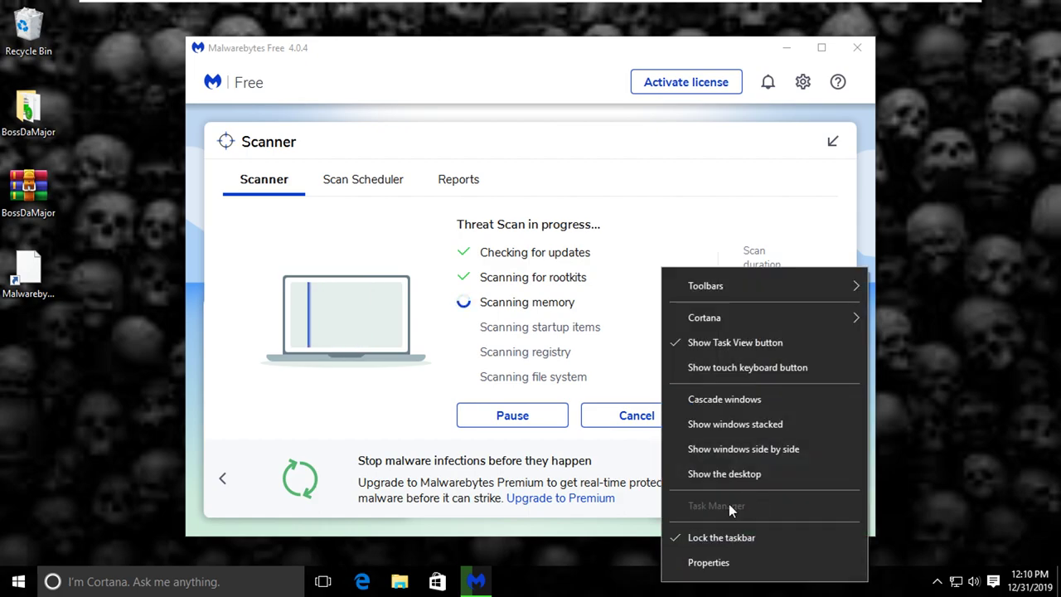
{"action": "left_click", "coordinate": [102, 431]}
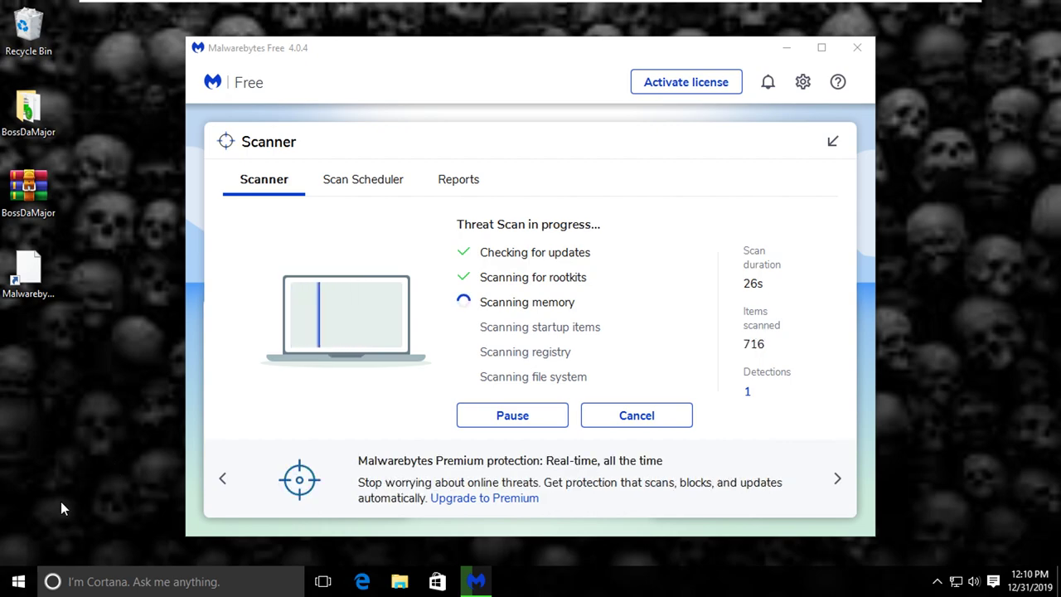
Step: Try to open the Registry Editor by running regedit
{"action": "key", "text": "super+r"}
{"action": "type", "text": "regedit"}
{"action": "left_click", "coordinate": [121, 534]}
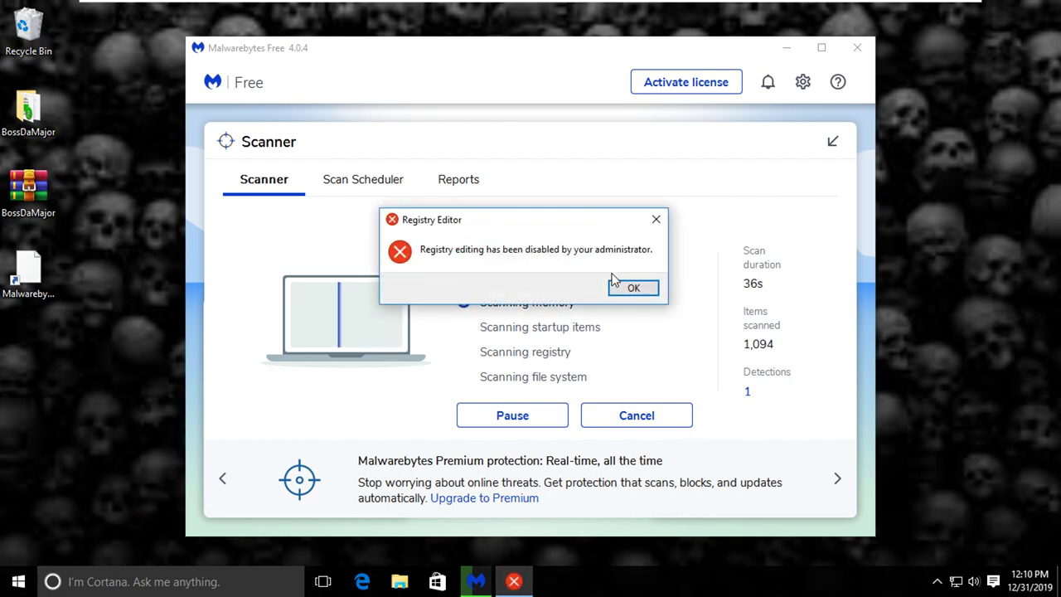
{"action": "left_click", "coordinate": [630, 288]}
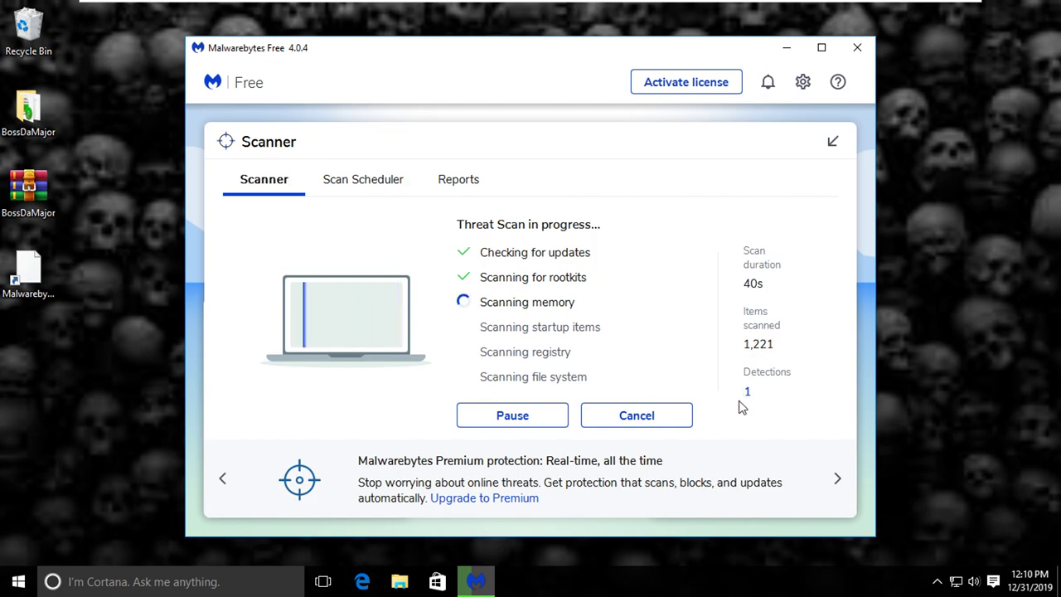
Step: Look through the Scan Scheduler and scan reports while the threat scan runs, and return to its progress
{"action": "left_click", "coordinate": [367, 182]}
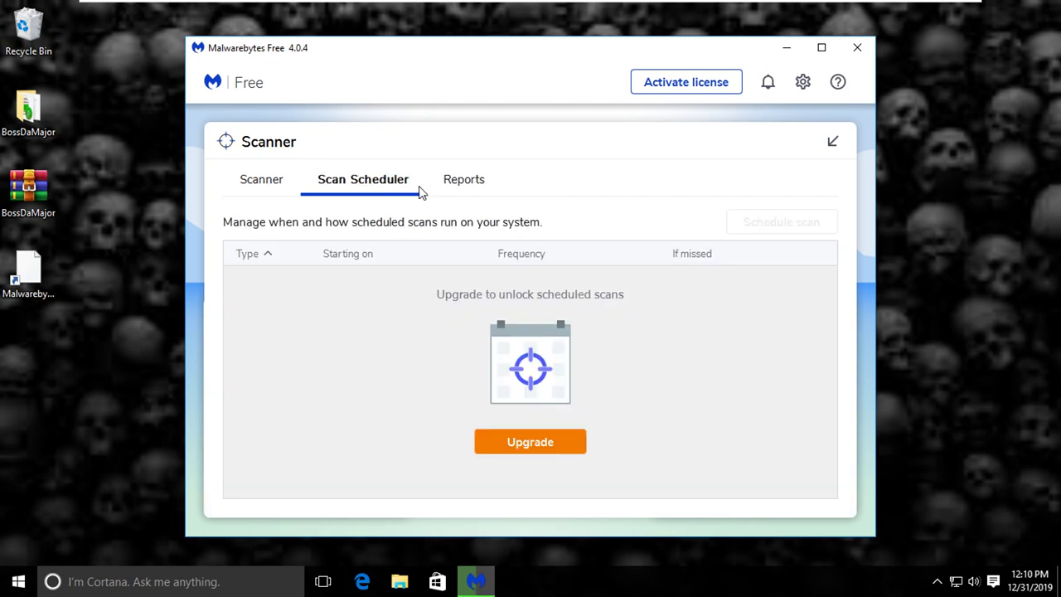
{"action": "left_click", "coordinate": [451, 187]}
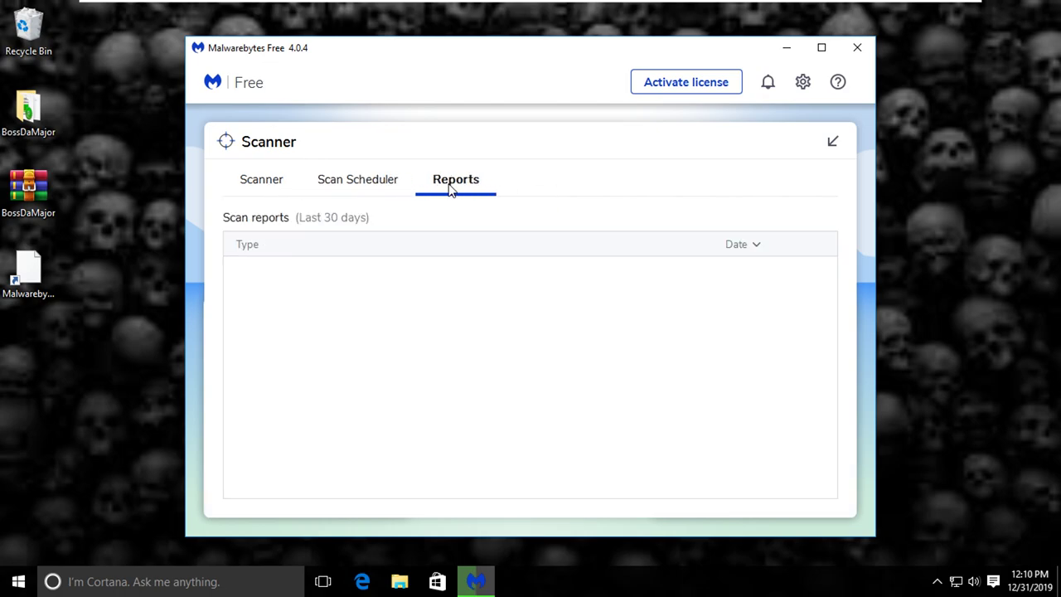
{"action": "left_click", "coordinate": [276, 184]}
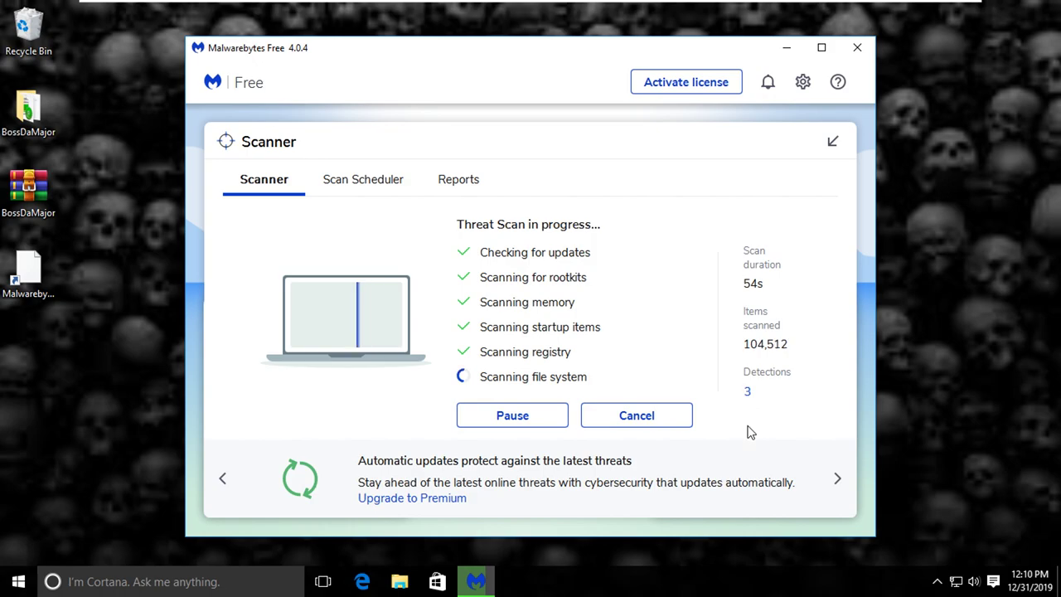
{"action": "left_click", "coordinate": [839, 485]}
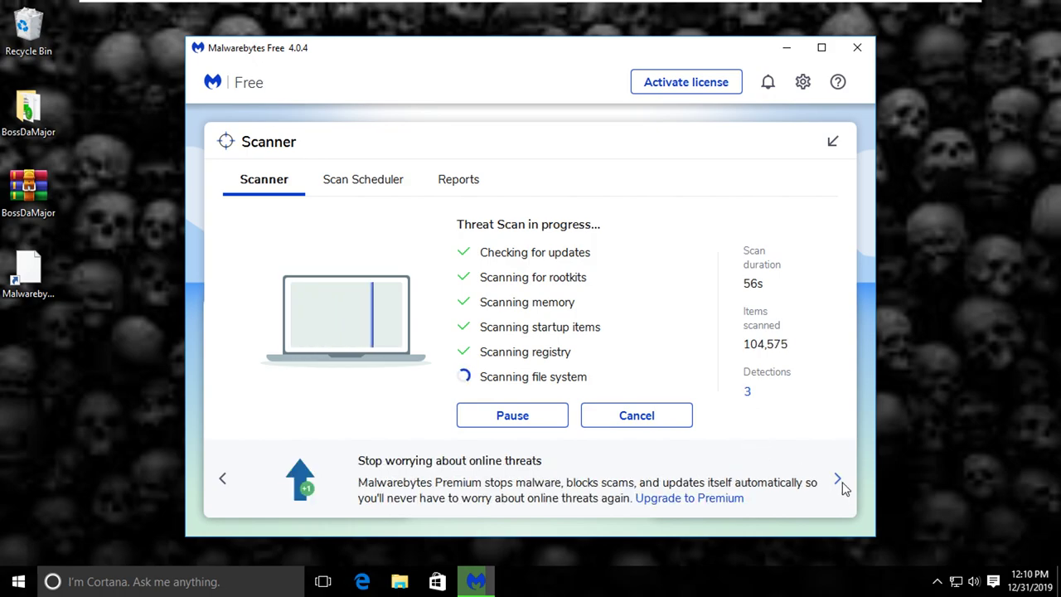
{"action": "left_click", "coordinate": [375, 187]}
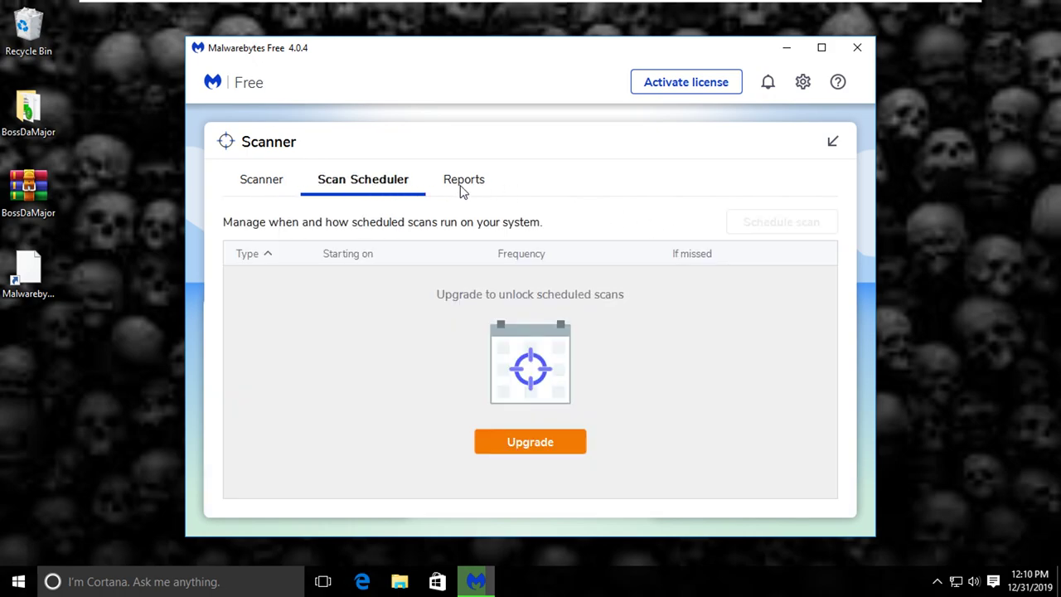
{"action": "left_click", "coordinate": [461, 189]}
{"action": "left_click", "coordinate": [273, 193]}
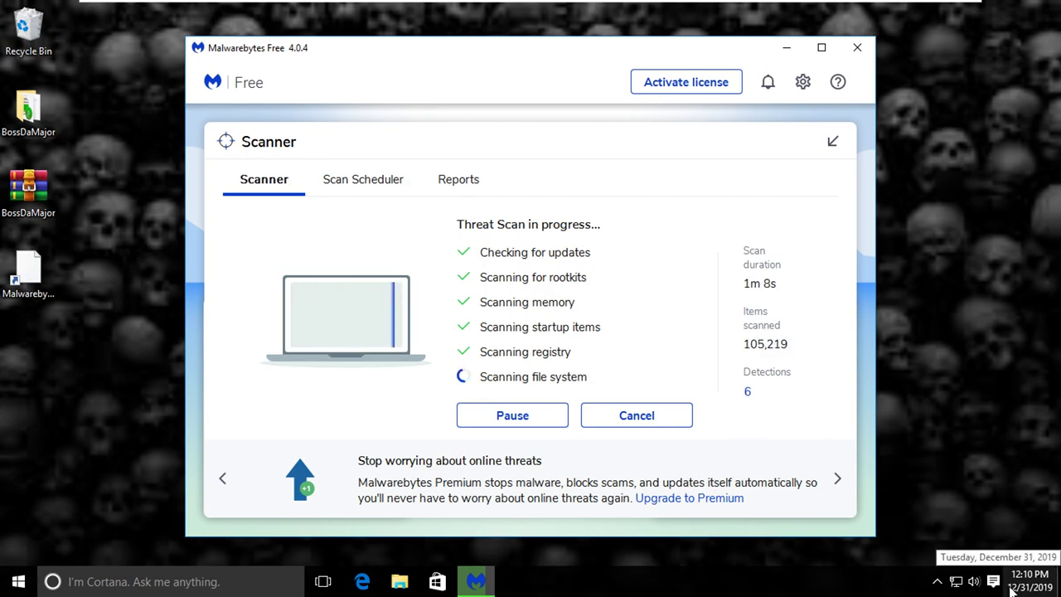
Step: Open the Windows Personalization settings, try to choose a different desktop background picture, and close the settings
{"action": "right_click", "coordinate": [912, 388]}
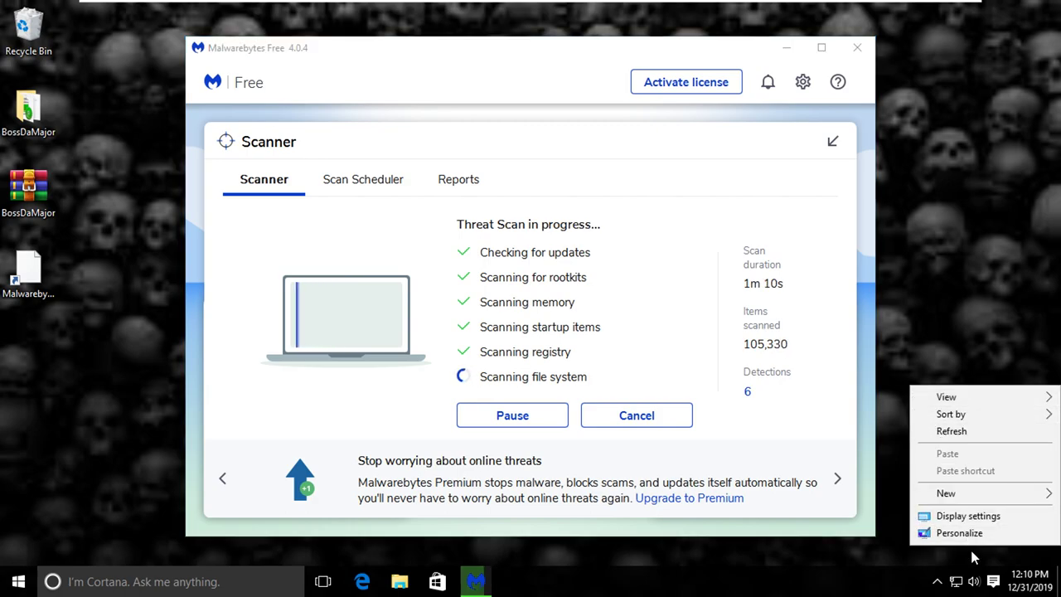
{"action": "left_click", "coordinate": [968, 533]}
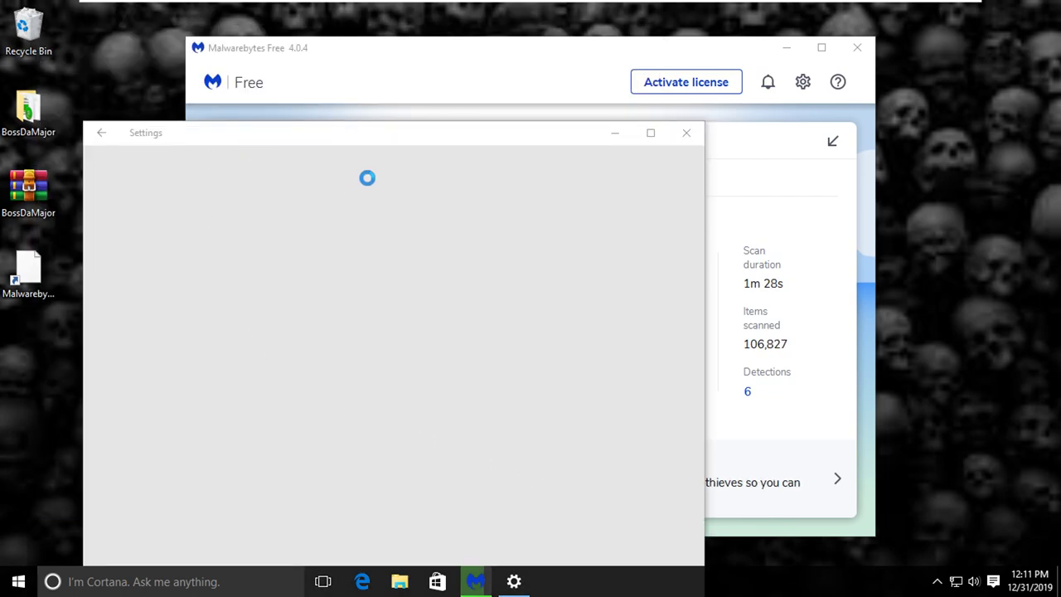
{"action": "left_click_drag", "start_coordinate": [379, 148], "coordinate": [618, 32]}
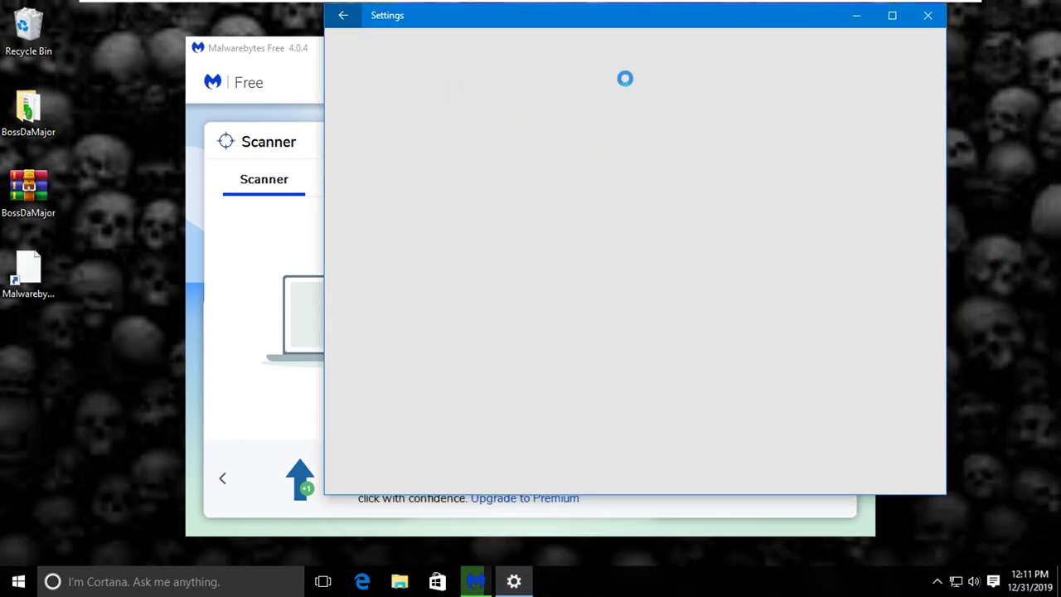
{"action": "left_click", "coordinate": [268, 58]}
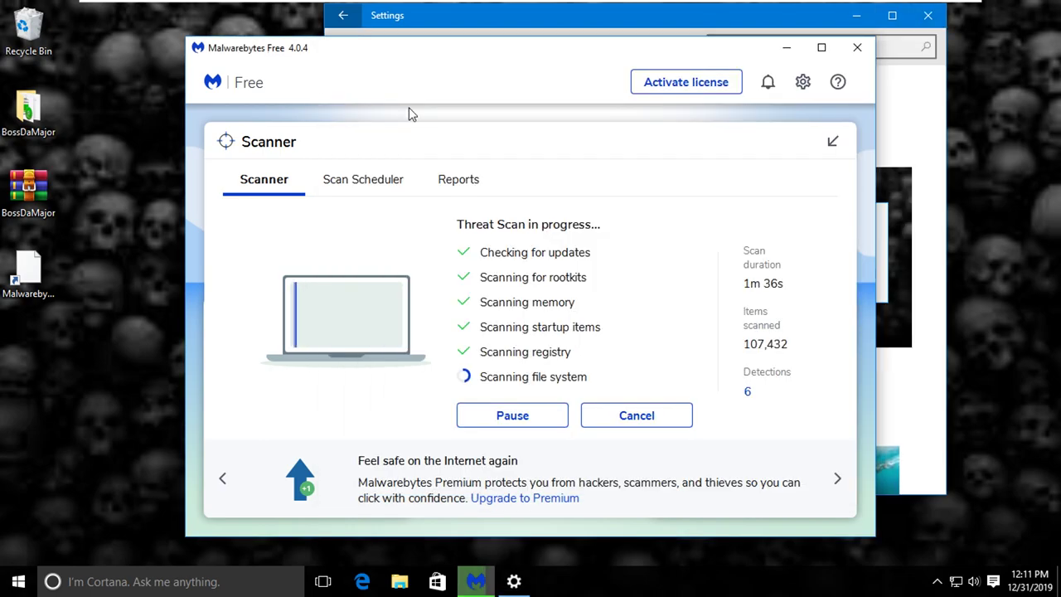
{"action": "left_click_drag", "start_coordinate": [498, 65], "coordinate": [171, 78]}
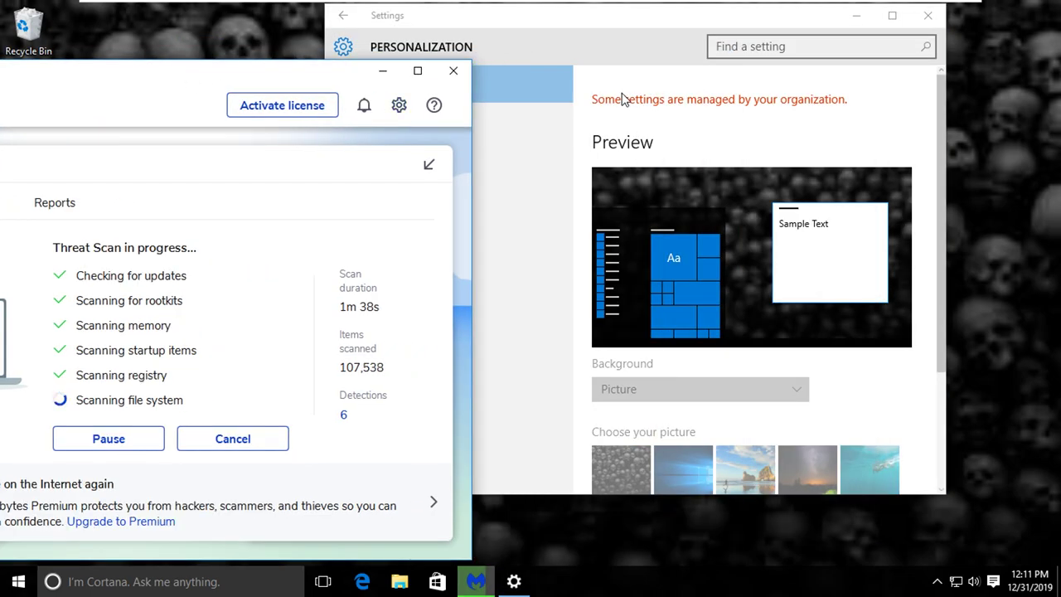
{"action": "scroll", "coordinate": [855, 260], "scroll_direction": "down", "scroll_amount": 3}
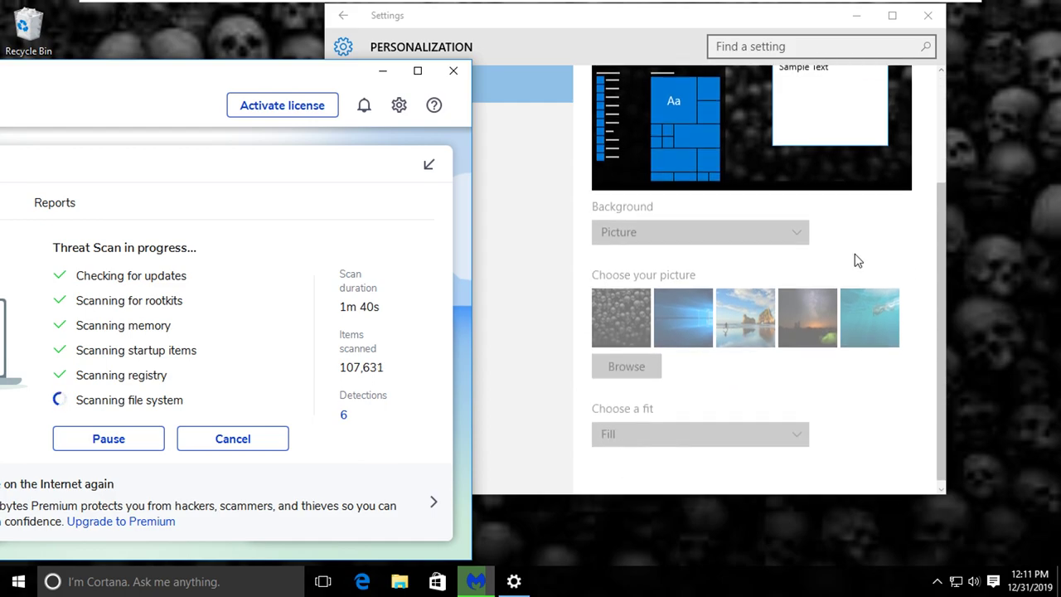
{"action": "left_click", "coordinate": [688, 316]}
{"action": "scroll", "coordinate": [877, 190], "scroll_direction": "up", "scroll_amount": 3}
{"action": "left_click", "coordinate": [925, 18]}
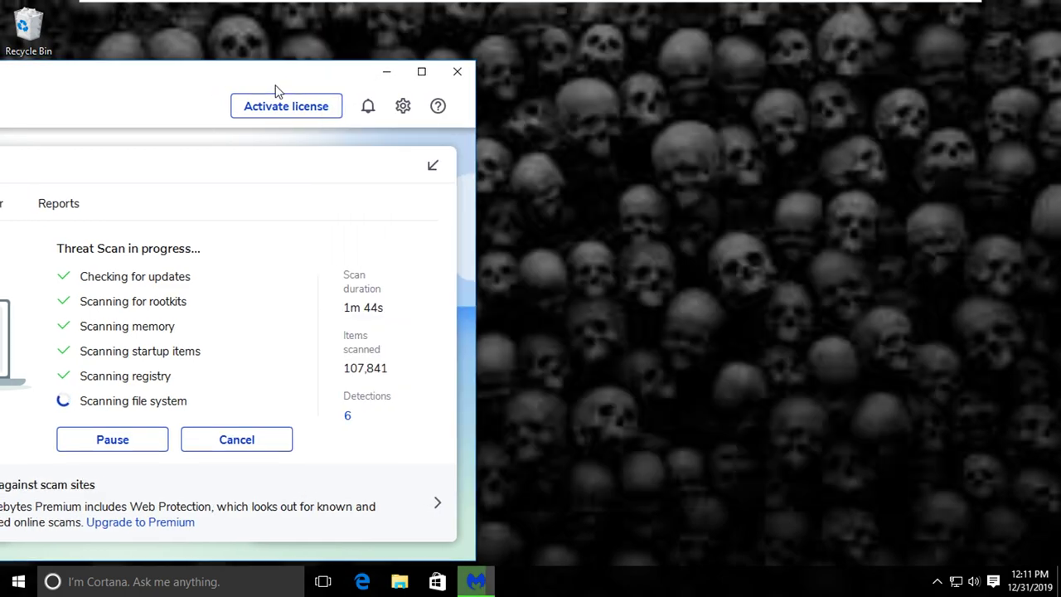
Step: Bring the Malwarebytes window fully back into view and check again whether Task Manager can be opened
{"action": "left_click_drag", "start_coordinate": [278, 91], "coordinate": [550, 75]}
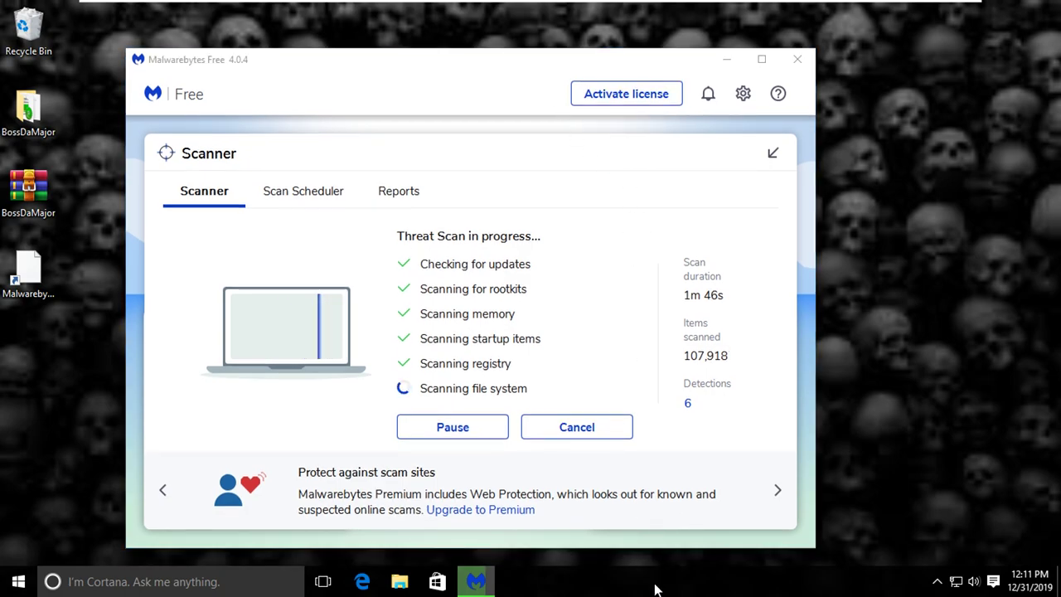
{"action": "right_click", "coordinate": [655, 589]}
{"action": "right_click", "coordinate": [615, 588]}
{"action": "left_click", "coordinate": [577, 587]}
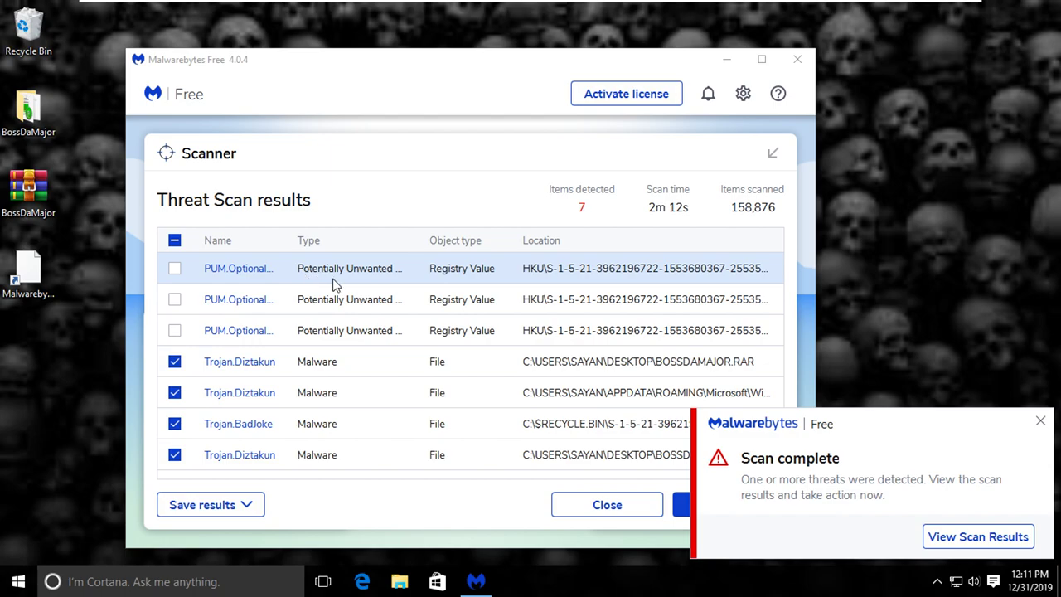
Step: Widen the Name column in the scan results and also select the NoChangingWallpaper, DisableRegistryTools and DisableTaskMgr detections
{"action": "left_click", "coordinate": [1042, 422]}
{"action": "left_click_drag", "start_coordinate": [288, 239], "coordinate": [390, 239]}
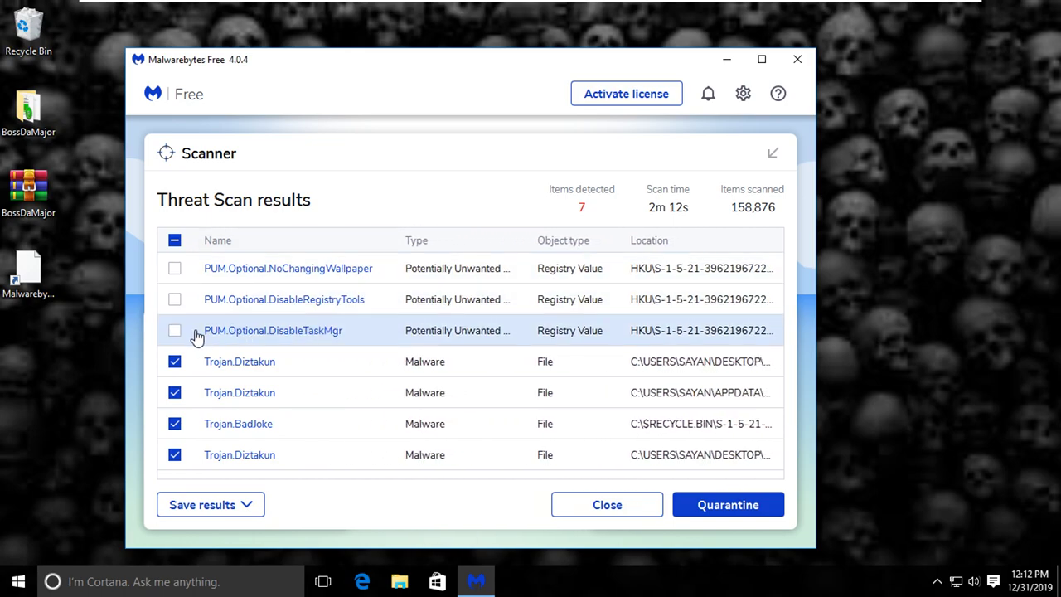
{"action": "left_click", "coordinate": [175, 271]}
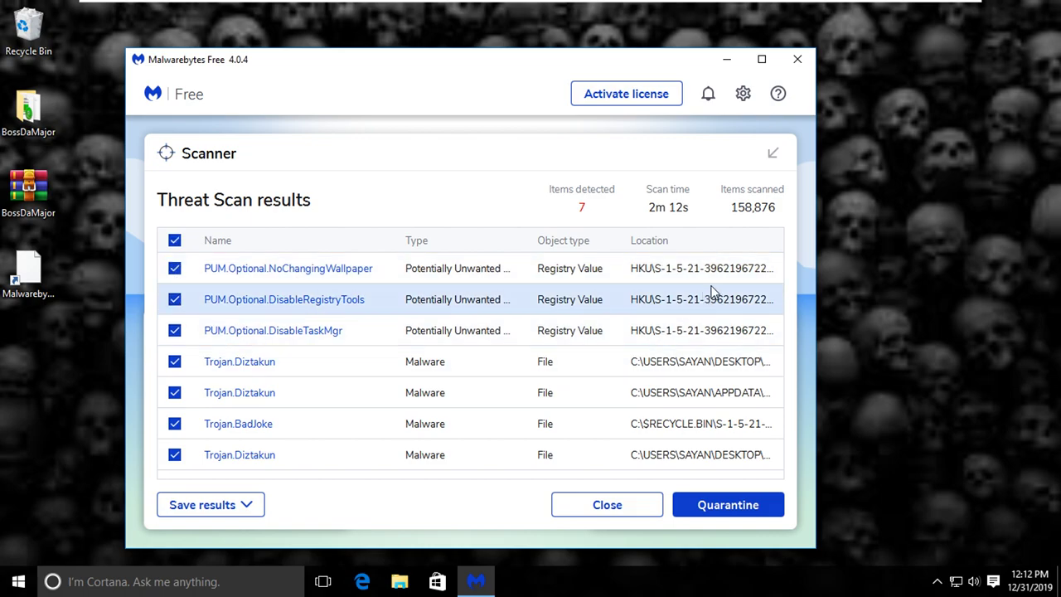
{"action": "left_click_drag", "start_coordinate": [613, 240], "coordinate": [620, 267]}
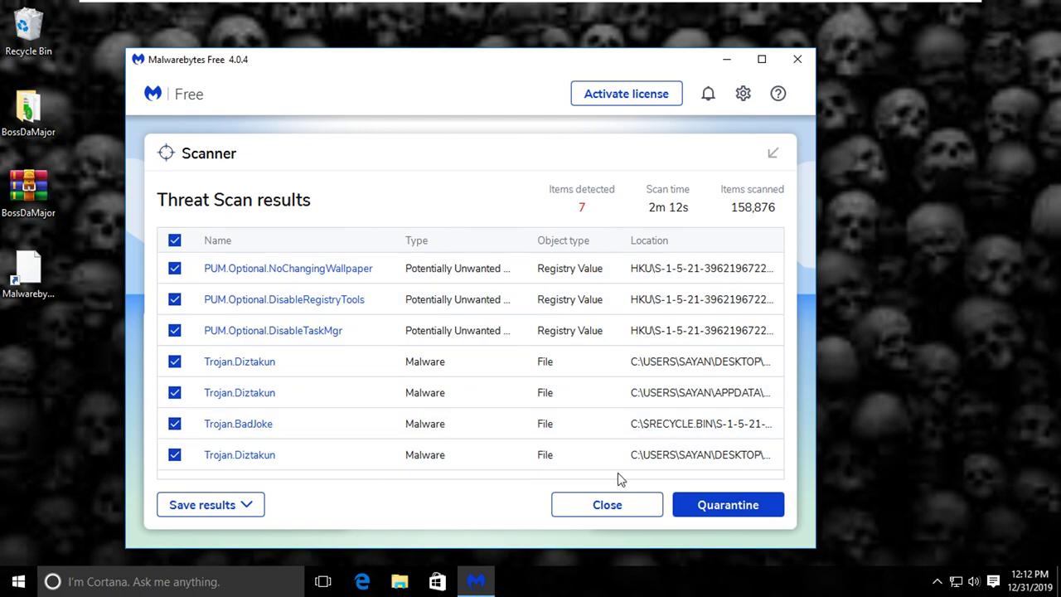
Step: Quarantine all selected detections and restart the computer to complete the removal
{"action": "left_click", "coordinate": [740, 512]}
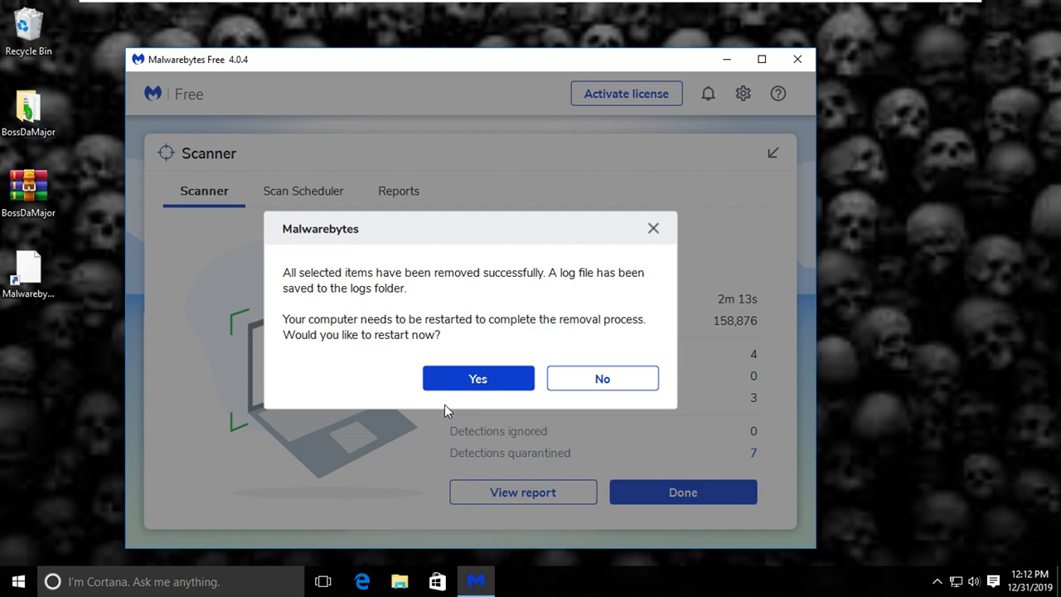
{"action": "left_click", "coordinate": [511, 381]}
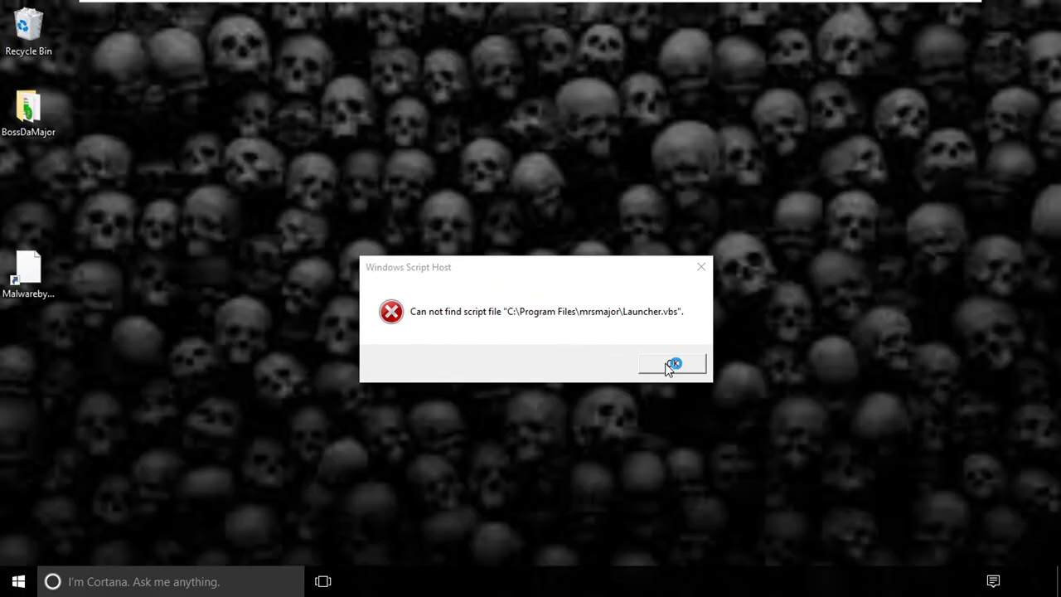
{"action": "left_click", "coordinate": [671, 364]}
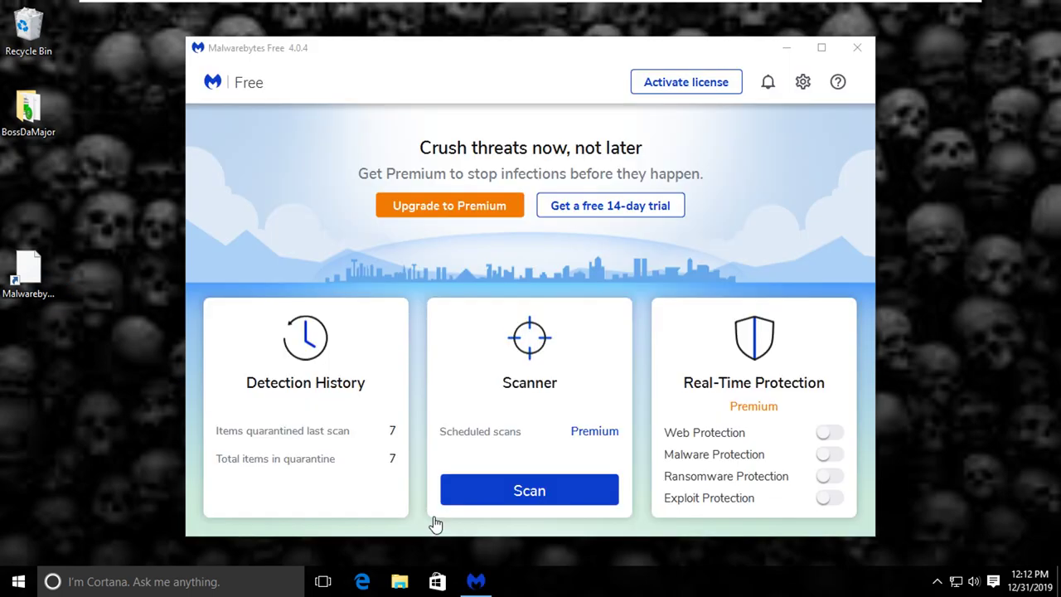
Step: Search Windows for "de" and try to launch Windows Defender
{"action": "left_click", "coordinate": [54, 579]}
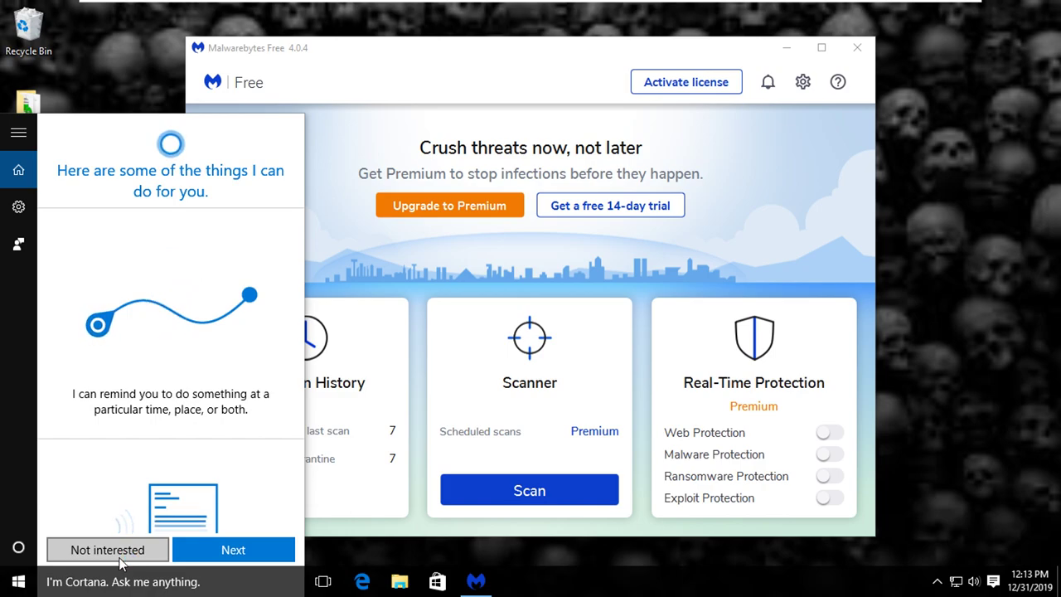
{"action": "left_click", "coordinate": [108, 577]}
{"action": "type", "text": "de"}
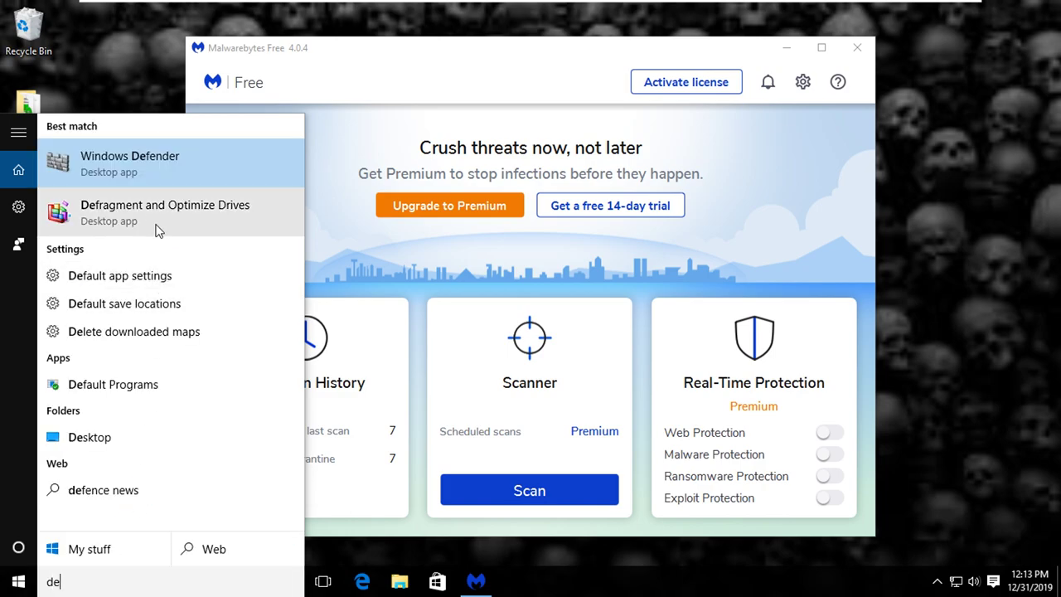
{"action": "left_click", "coordinate": [160, 176]}
{"action": "left_click", "coordinate": [667, 360]}
Step: Open Task Manager, look over the running processes, and close it
{"action": "right_click", "coordinate": [645, 582]}
{"action": "left_click", "coordinate": [690, 525]}
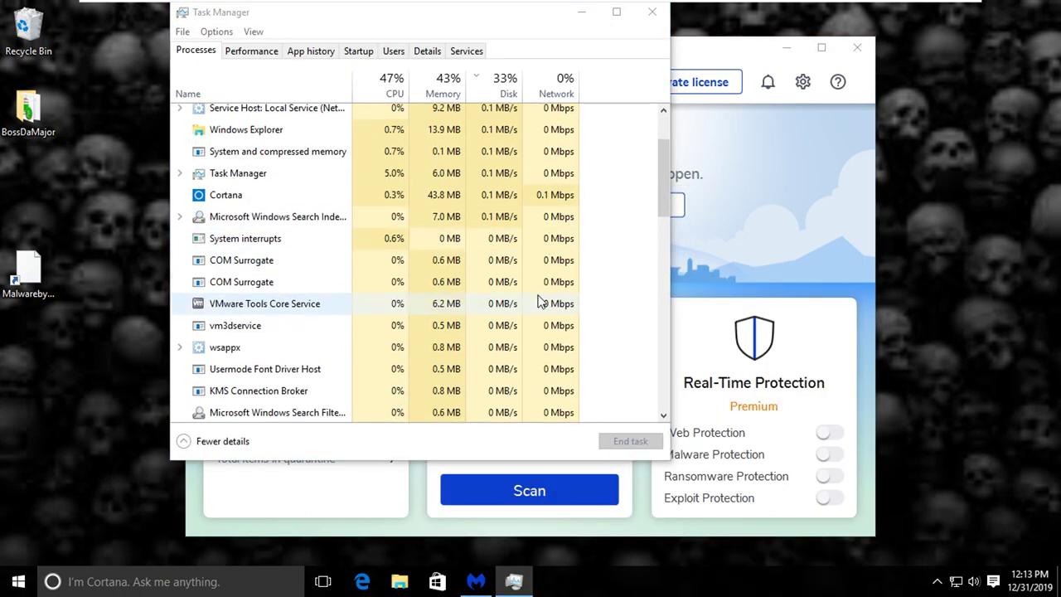
{"action": "scroll", "coordinate": [541, 308], "scroll_direction": "up", "scroll_amount": 2}
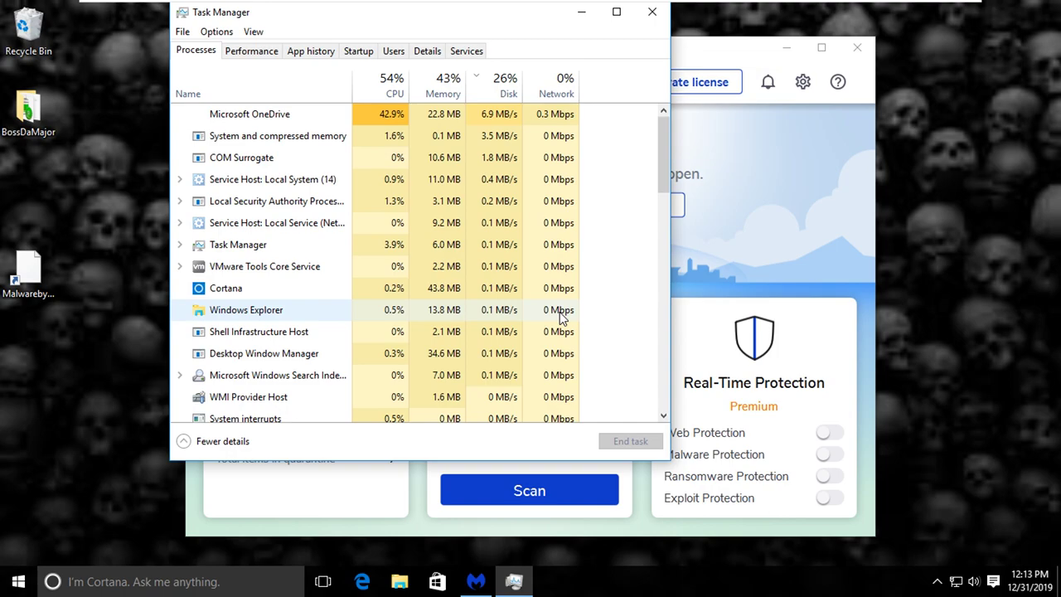
{"action": "left_click", "coordinate": [653, 11]}
Step: Open the Registry Editor with regedit and examine the Volatile Environment, Printers, EUDC and Environment keys under HKEY_CURRENT_USER
{"action": "key", "text": "super+r"}
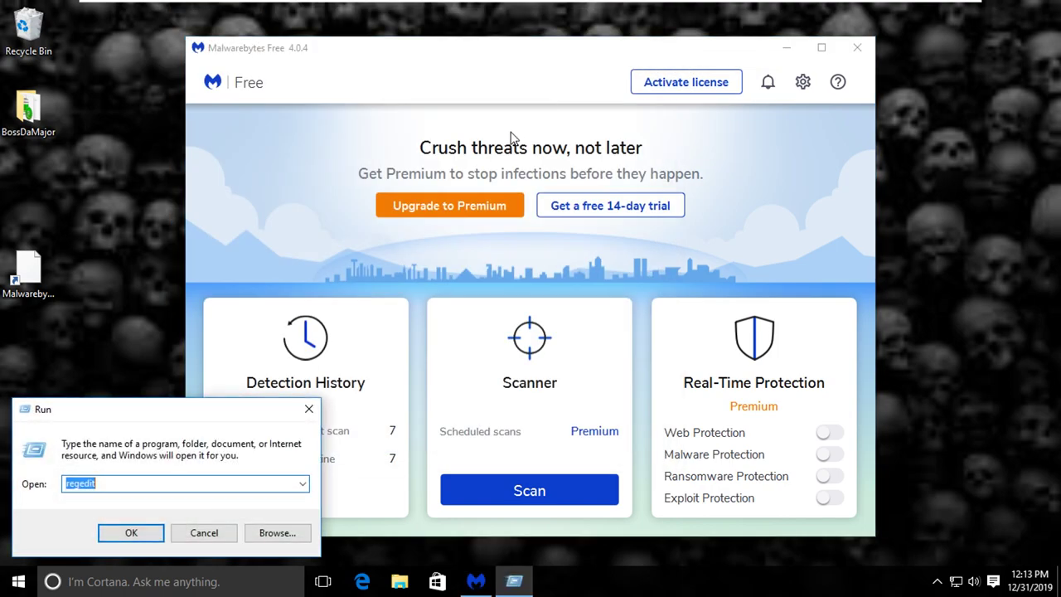
{"action": "left_click", "coordinate": [132, 535]}
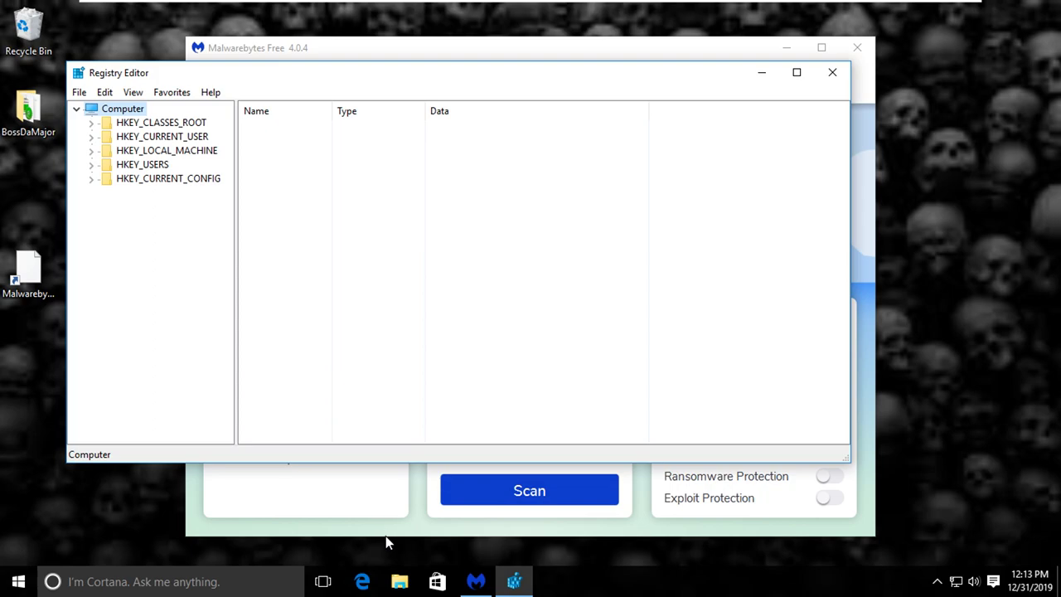
{"action": "left_click", "coordinate": [167, 124]}
{"action": "left_click", "coordinate": [106, 138]}
{"action": "key", "text": "Right"}
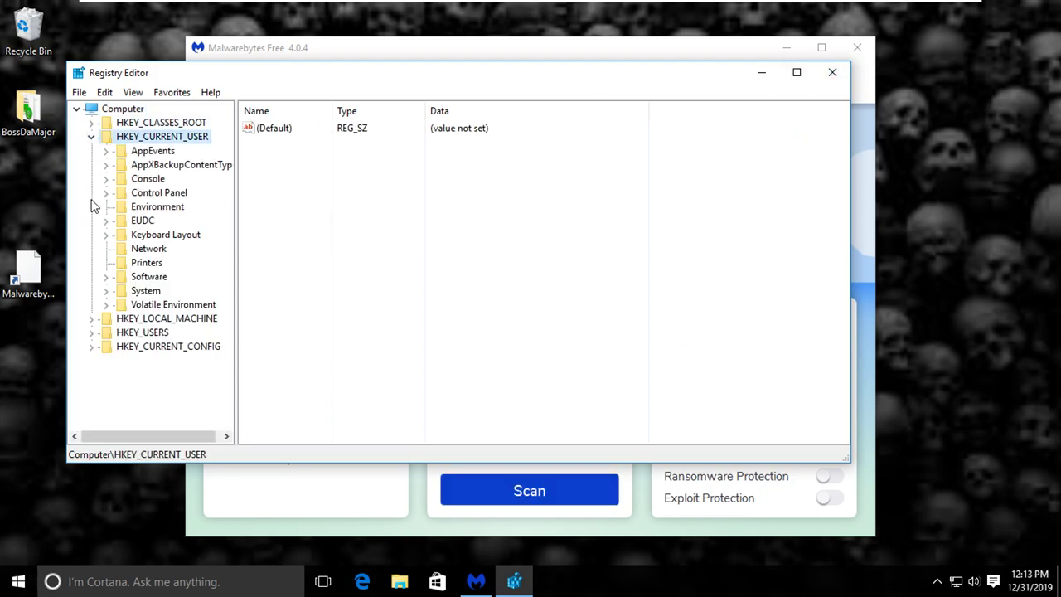
{"action": "left_click", "coordinate": [115, 309]}
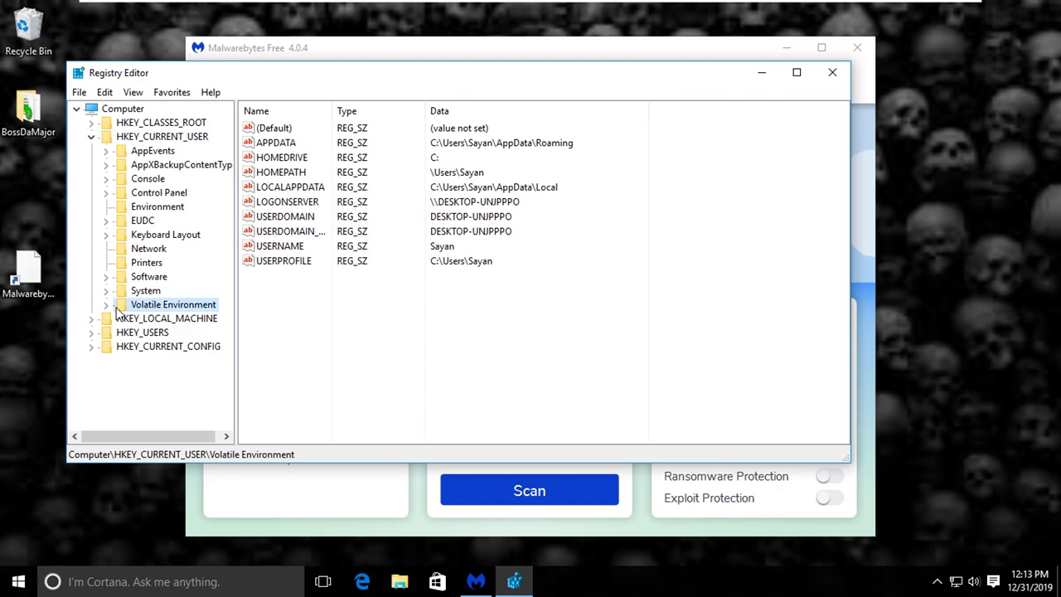
{"action": "left_click", "coordinate": [146, 263]}
{"action": "left_click", "coordinate": [143, 221]}
{"action": "left_click", "coordinate": [149, 207]}
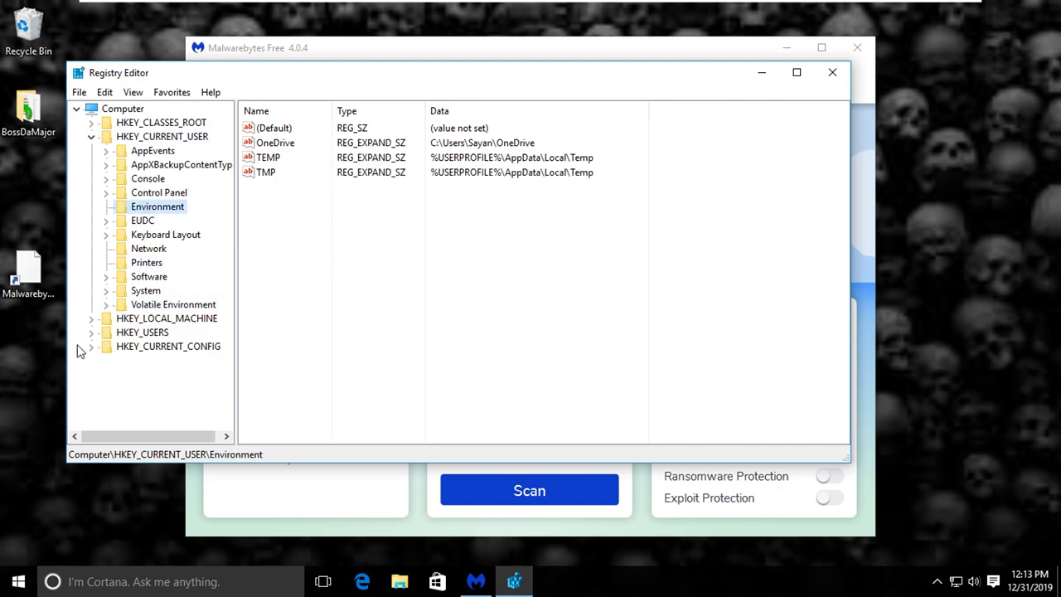
Step: Examine the subkeys of HKEY_LOCAL_MACHINE, including SYSTEM and its HardwareConfig\Current\ComputerIds key
{"action": "left_click", "coordinate": [91, 318]}
{"action": "left_click", "coordinate": [146, 346]}
{"action": "left_click", "coordinate": [149, 361]}
{"action": "left_click", "coordinate": [141, 374]}
{"action": "left_click", "coordinate": [143, 402]}
{"action": "left_click", "coordinate": [116, 388]}
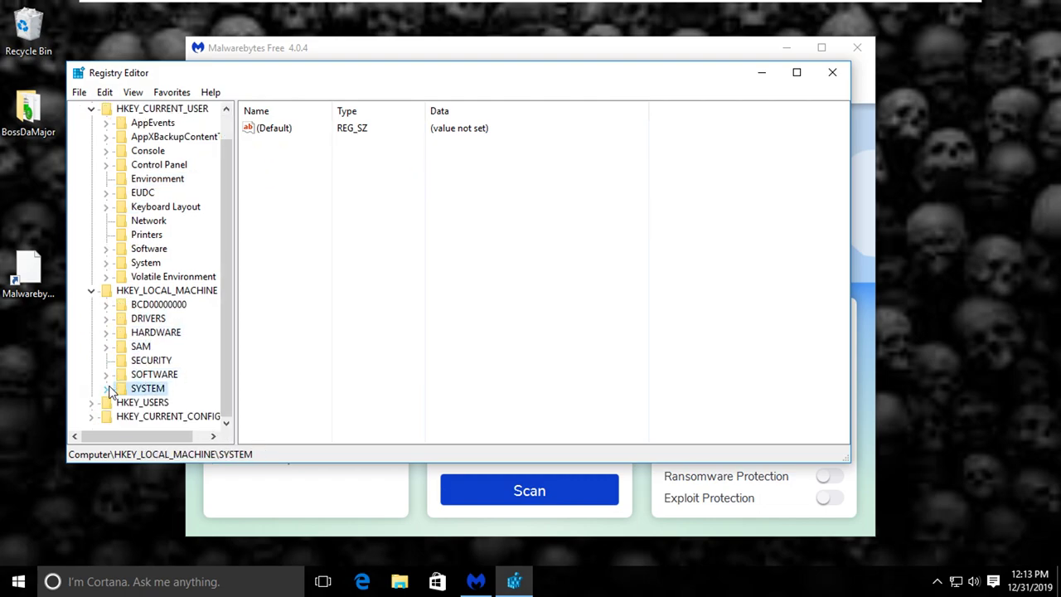
{"action": "left_click", "coordinate": [106, 388]}
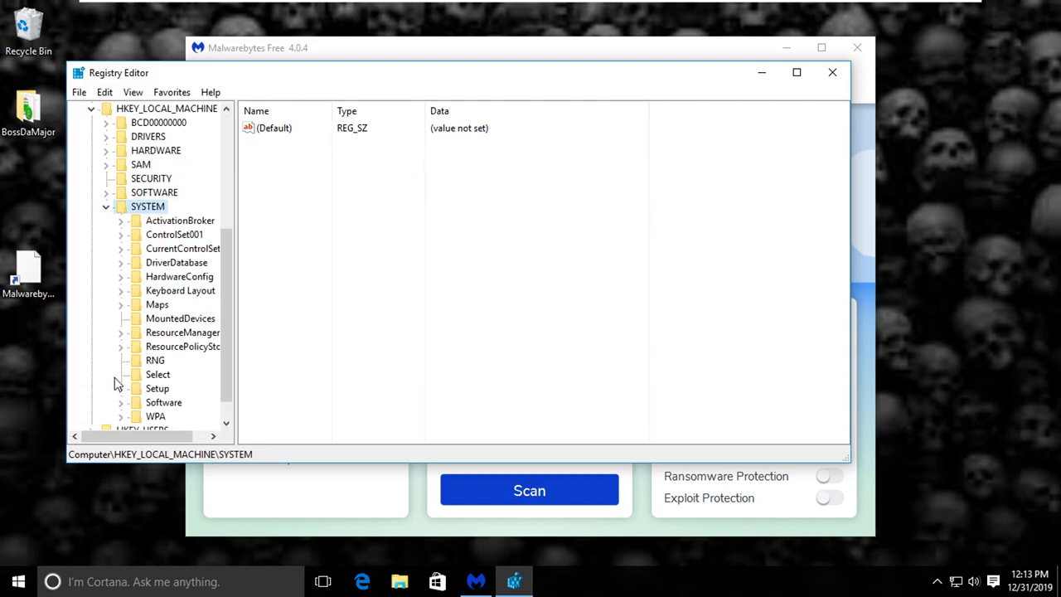
{"action": "left_click", "coordinate": [121, 278]}
{"action": "left_click", "coordinate": [136, 304]}
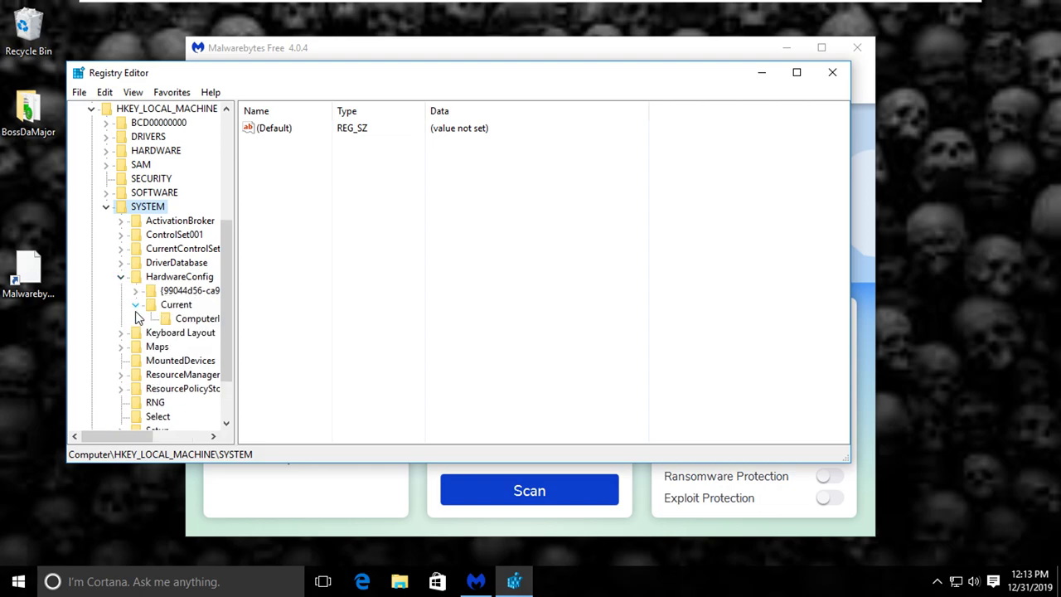
{"action": "left_click", "coordinate": [159, 320]}
{"action": "scroll", "coordinate": [132, 367], "scroll_direction": "down", "scroll_amount": 2}
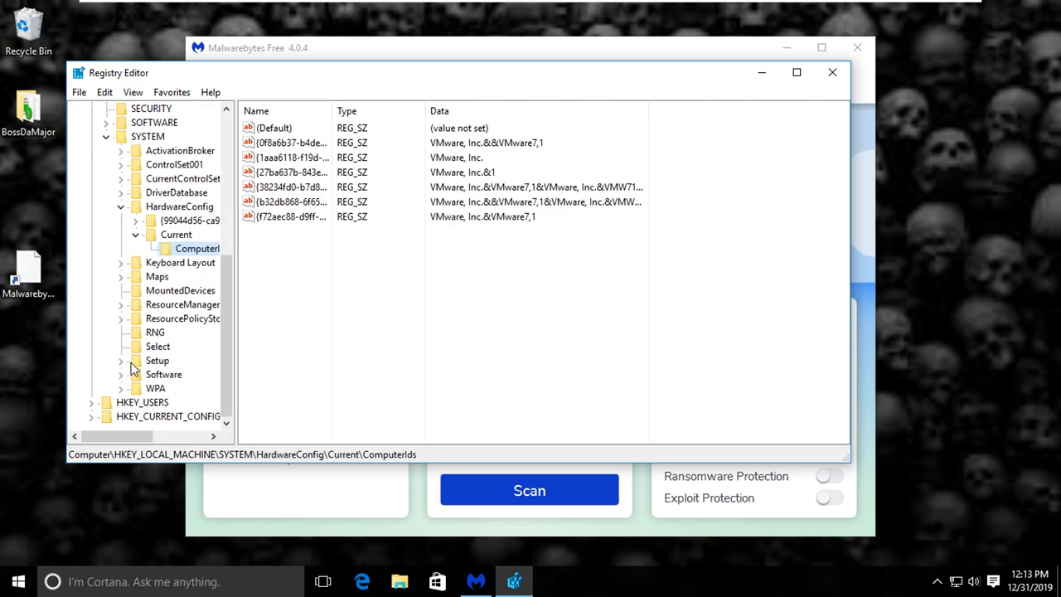
Step: Expand the Software and WPA keys under HKEY_LOCAL_MACHINE\SYSTEM to inspect their subkeys
{"action": "left_click", "coordinate": [121, 375]}
{"action": "left_click", "coordinate": [154, 390]}
{"action": "left_click", "coordinate": [135, 388]}
{"action": "scroll", "coordinate": [131, 390], "scroll_direction": "down", "scroll_amount": 1}
{"action": "left_click", "coordinate": [131, 390]}
{"action": "left_click", "coordinate": [124, 390]}
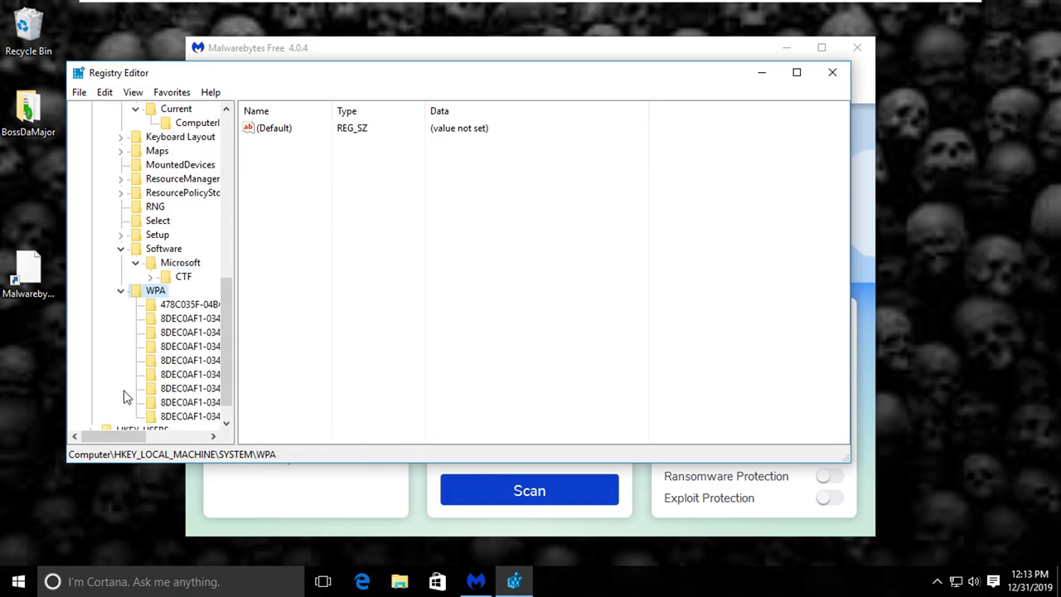
Step: Look through HKEY_USERS and HKEY_CURRENT_CONFIG down to Software\Fonts, and close the Registry Editor
{"action": "left_click", "coordinate": [92, 403]}
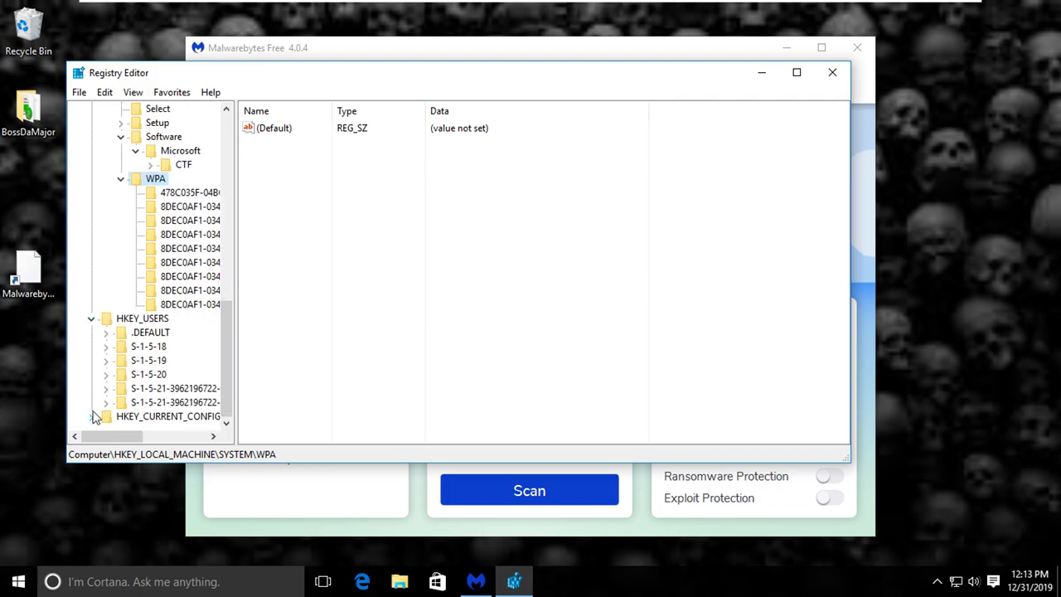
{"action": "left_click", "coordinate": [92, 417]}
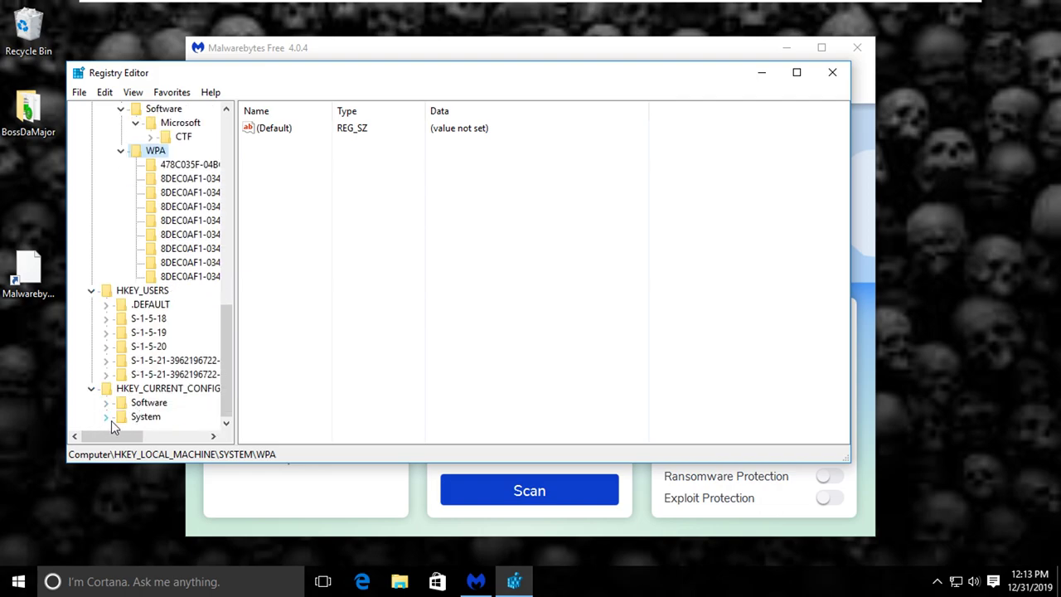
{"action": "left_click", "coordinate": [106, 417]}
{"action": "left_click", "coordinate": [155, 402]}
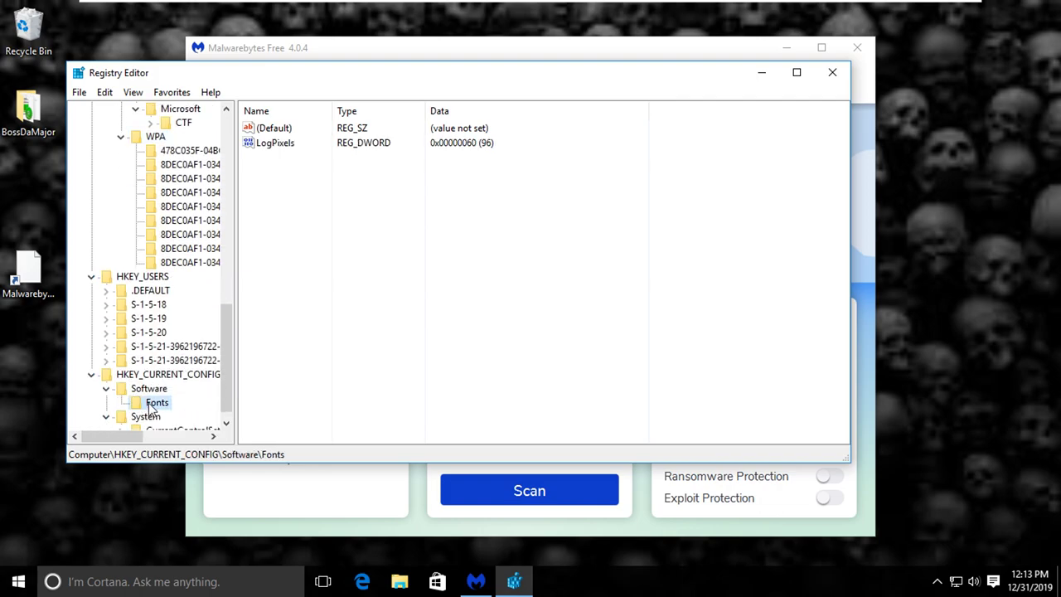
{"action": "left_click", "coordinate": [832, 72]}
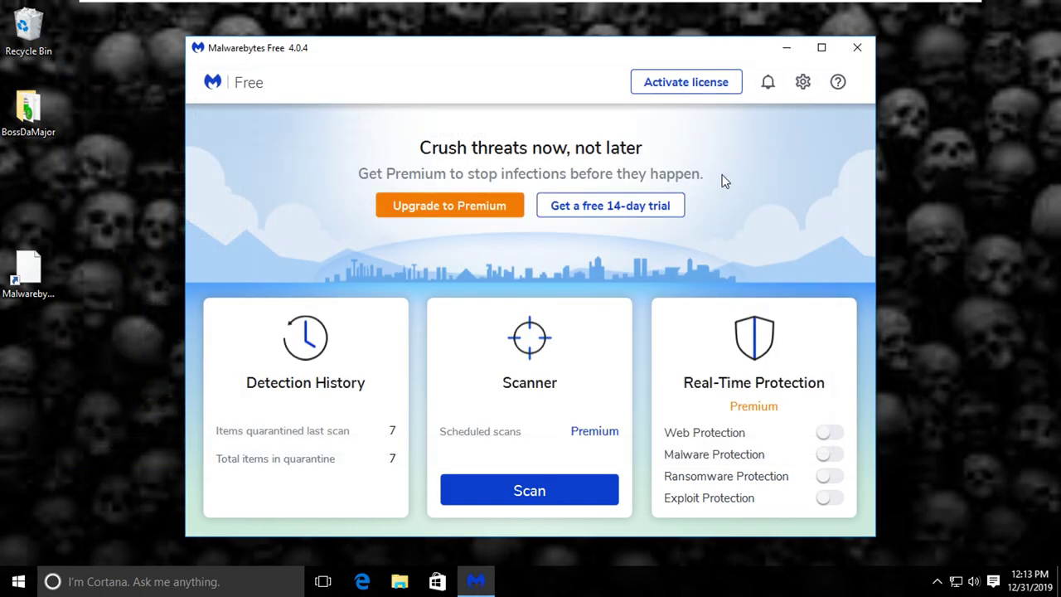
Step: Check that the desktop's display settings open, close them, and open the Personalization settings
{"action": "right_click", "coordinate": [950, 188]}
{"action": "left_click", "coordinate": [919, 312]}
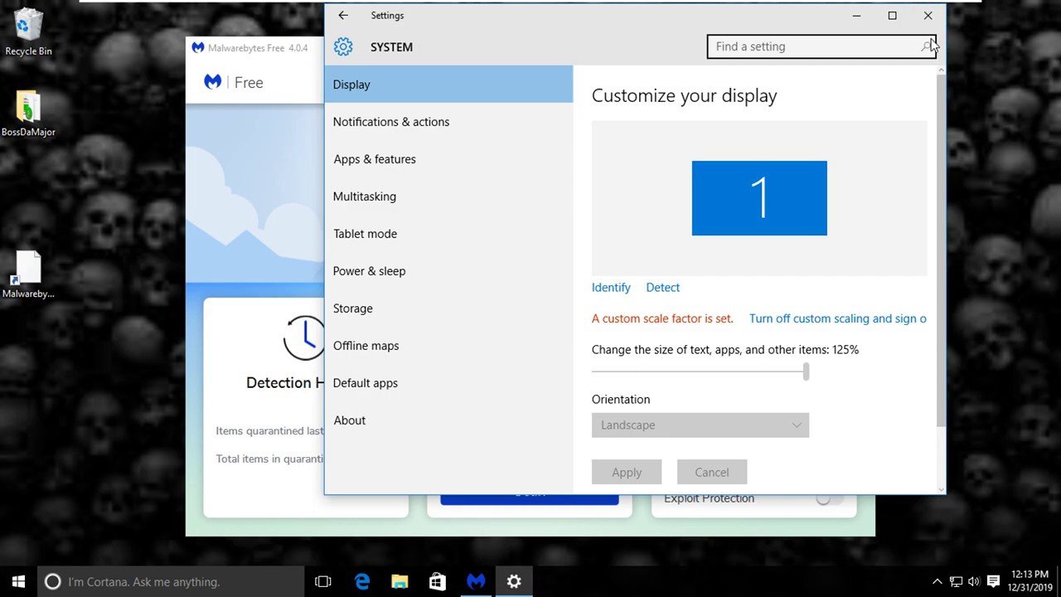
{"action": "left_click", "coordinate": [937, 23]}
{"action": "right_click", "coordinate": [909, 148]}
{"action": "left_click", "coordinate": [945, 360]}
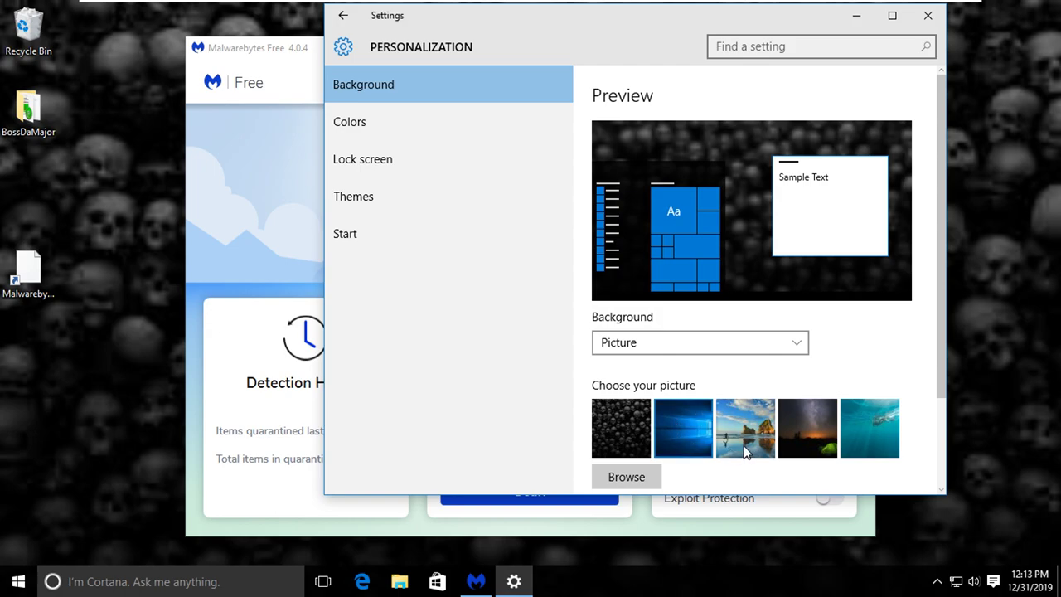
Step: Open File Explorer from the Start menu to check that it works, and close it
{"action": "left_click", "coordinate": [35, 281]}
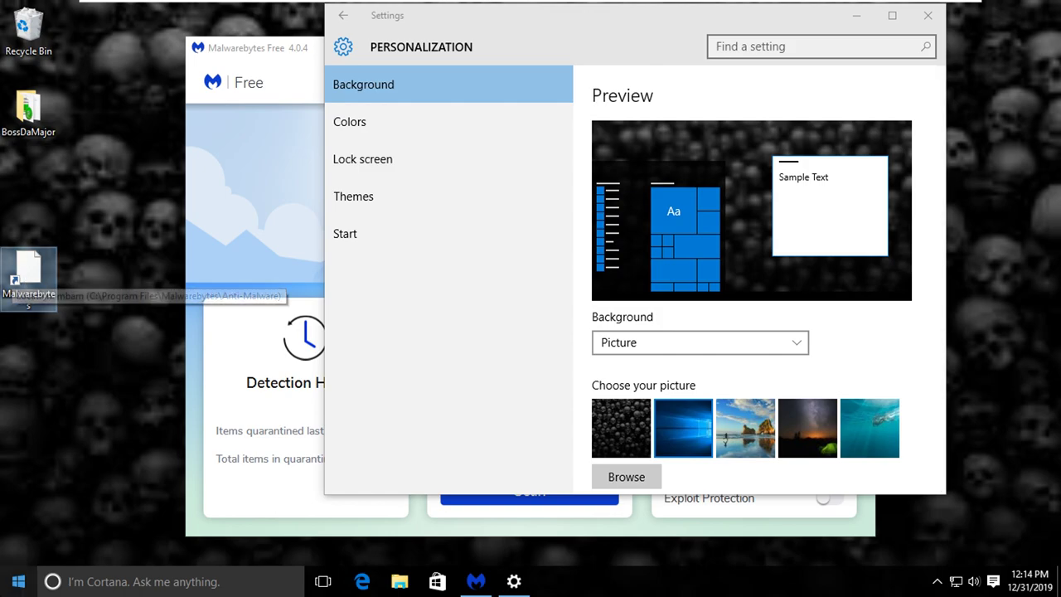
{"action": "left_click", "coordinate": [18, 581]}
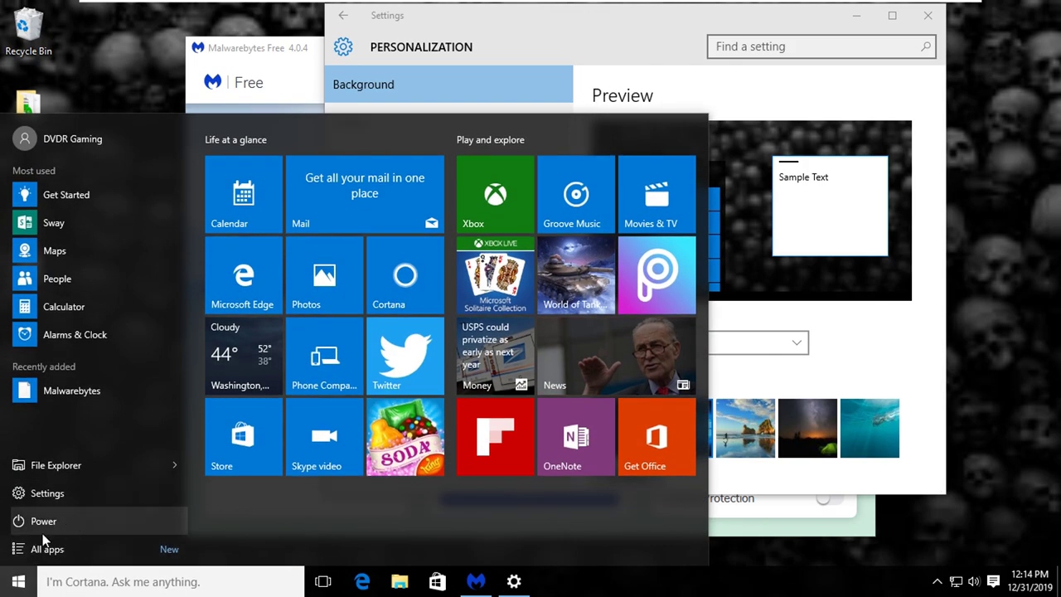
{"action": "left_click", "coordinate": [48, 468]}
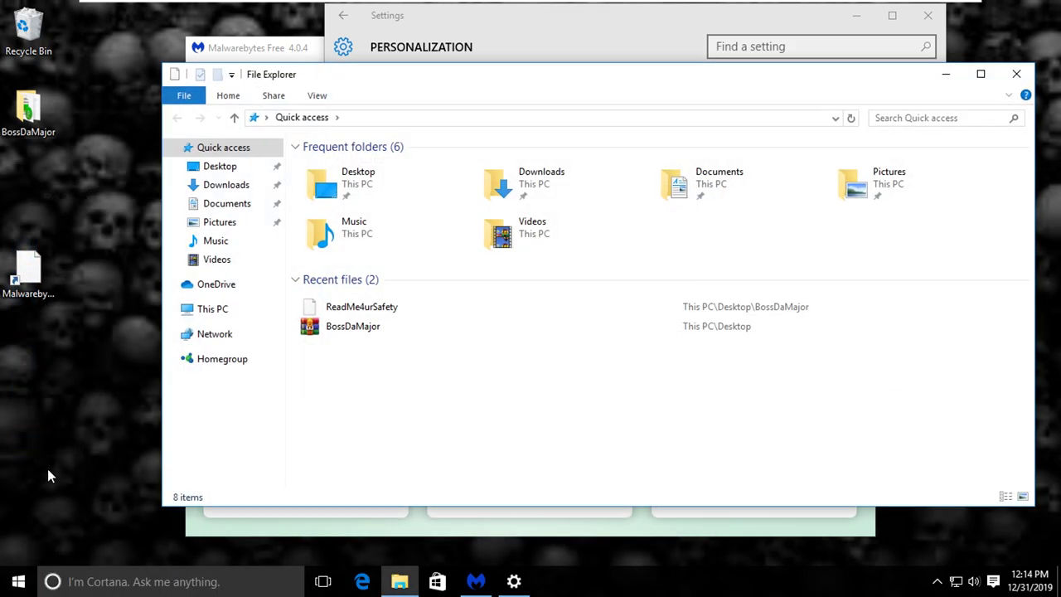
{"action": "left_click", "coordinate": [1016, 74]}
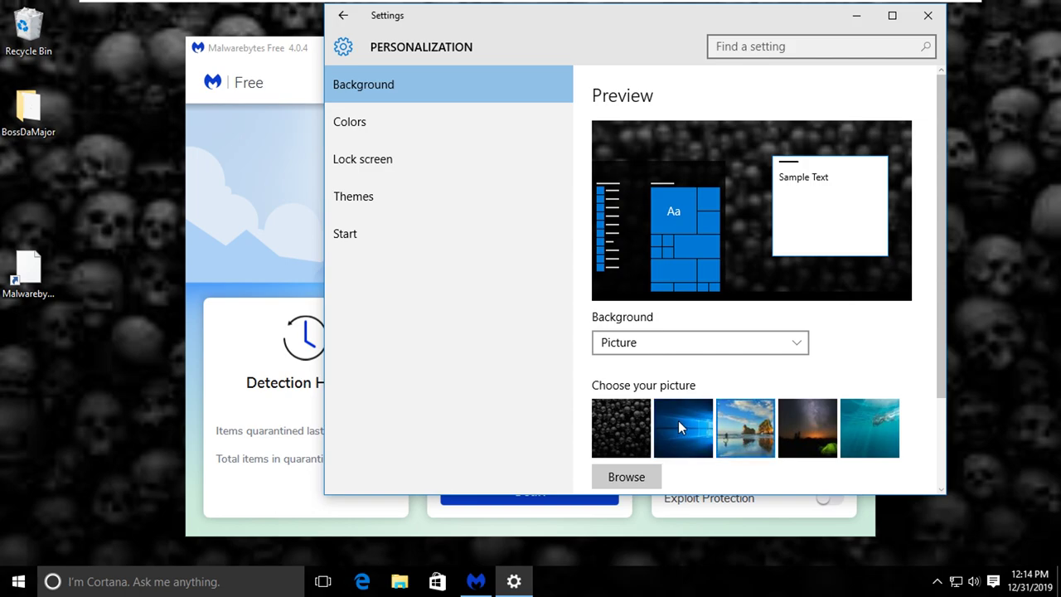
Step: Try to choose a different desktop background type in the Personalization settings
{"action": "scroll", "coordinate": [746, 427], "scroll_direction": "down", "scroll_amount": 2}
{"action": "scroll", "coordinate": [790, 423], "scroll_direction": "up", "scroll_amount": 1}
{"action": "scroll", "coordinate": [788, 424], "scroll_direction": "up", "scroll_amount": 1}
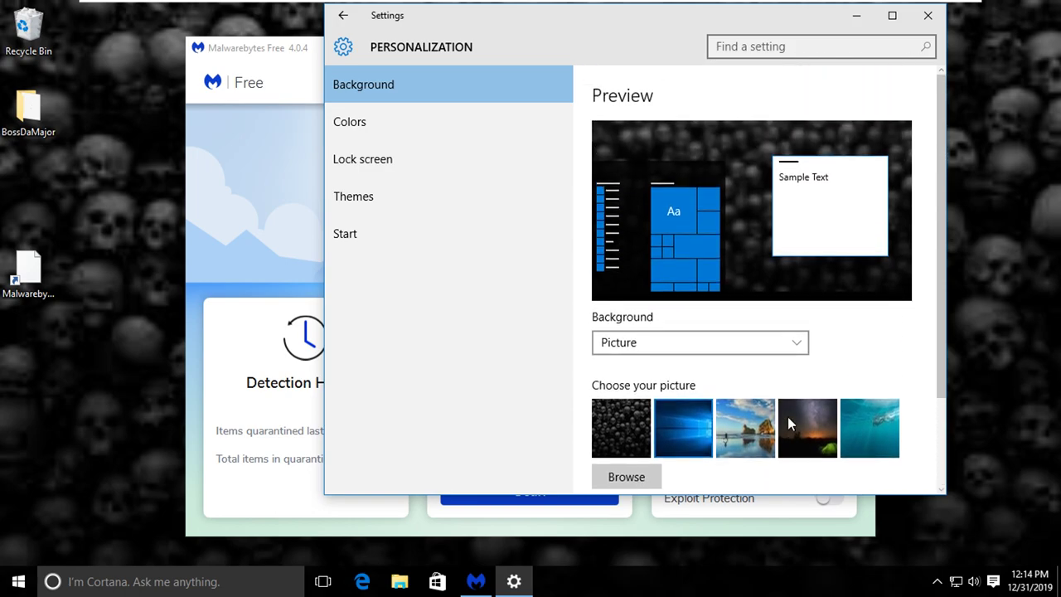
{"action": "scroll", "coordinate": [780, 414], "scroll_direction": "down", "scroll_amount": 2}
{"action": "left_click", "coordinate": [658, 227]}
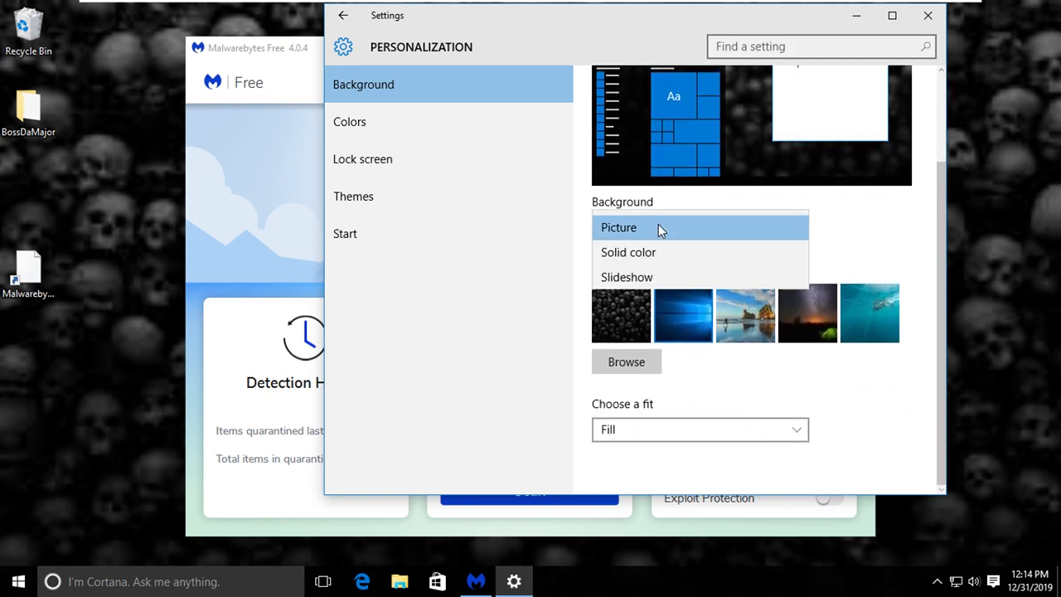
{"action": "key", "text": "Escape"}
{"action": "left_click", "coordinate": [652, 234]}
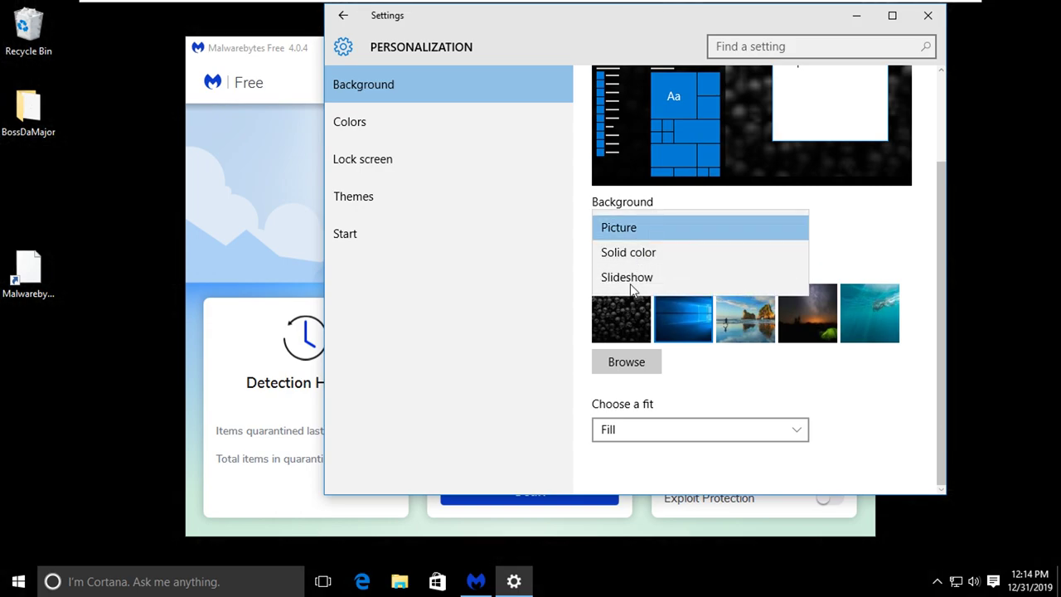
{"action": "left_click", "coordinate": [652, 228]}
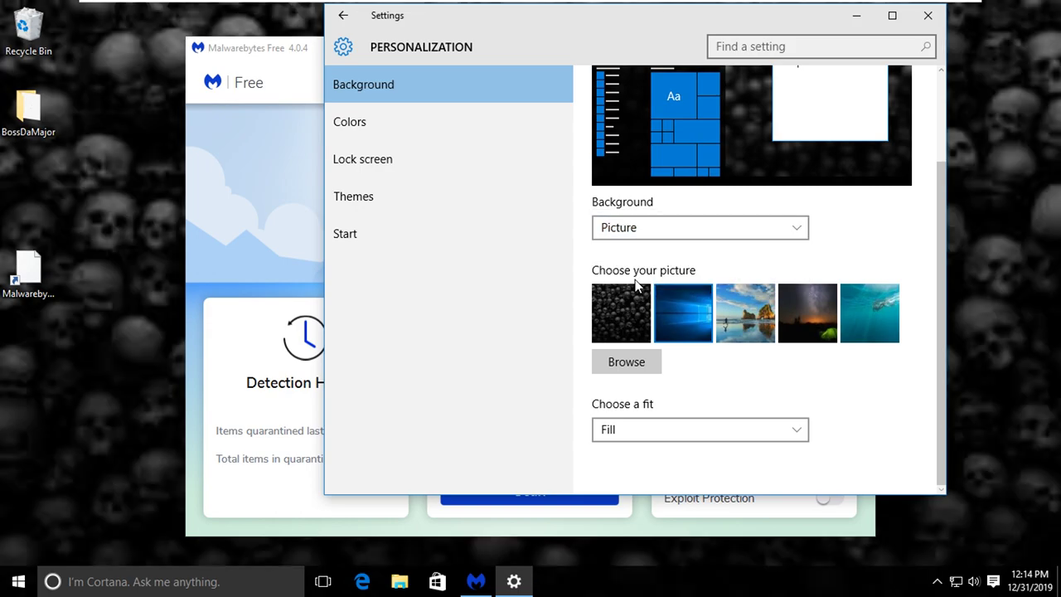
{"action": "left_click", "coordinate": [660, 235]}
{"action": "left_click", "coordinate": [662, 232]}
{"action": "left_click", "coordinate": [670, 235]}
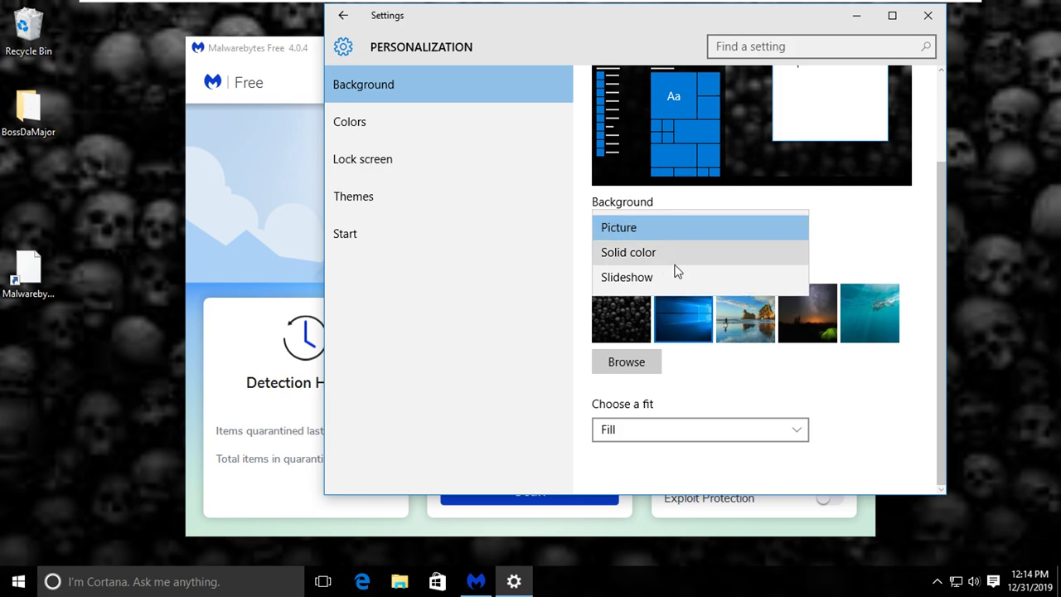
{"action": "left_click", "coordinate": [671, 230]}
{"action": "left_click", "coordinate": [670, 238]}
{"action": "left_click", "coordinate": [678, 229]}
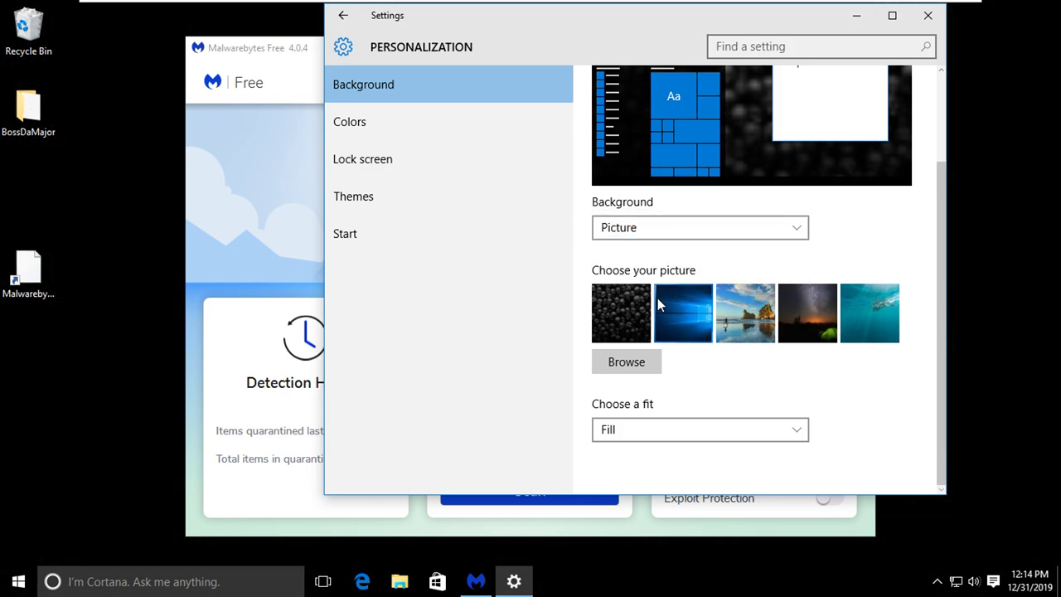
Step: Try to apply the beach picture as the desktop background and try the background type choices again
{"action": "left_click", "coordinate": [744, 315]}
{"action": "left_click", "coordinate": [717, 238]}
{"action": "left_click", "coordinate": [717, 234]}
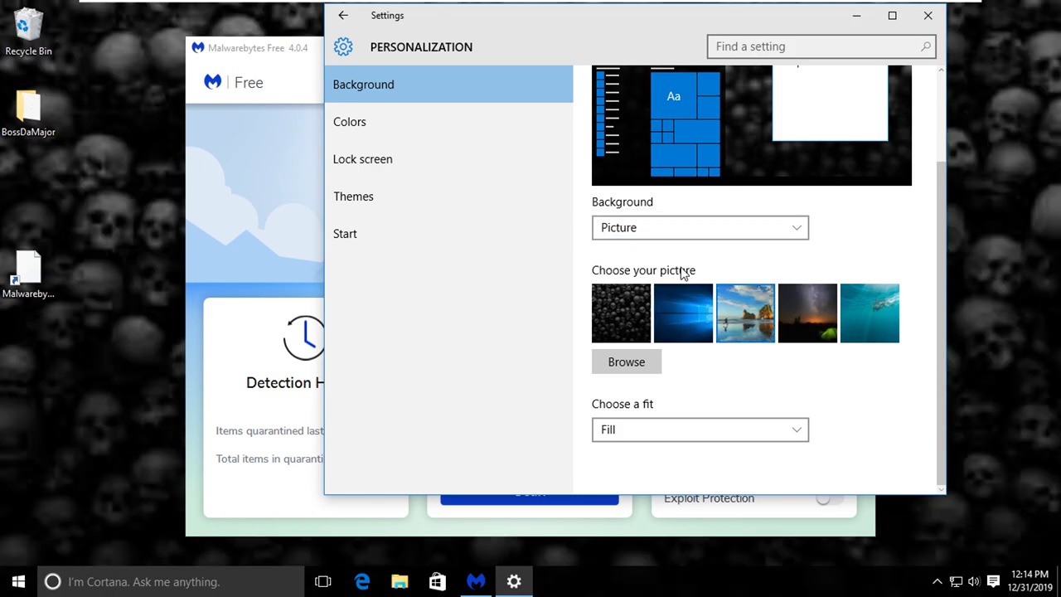
{"action": "left_click", "coordinate": [677, 233]}
{"action": "left_click", "coordinate": [650, 238]}
{"action": "left_click", "coordinate": [651, 240]}
{"action": "left_click", "coordinate": [638, 236]}
{"action": "left_click", "coordinate": [651, 237]}
{"action": "left_click", "coordinate": [666, 226]}
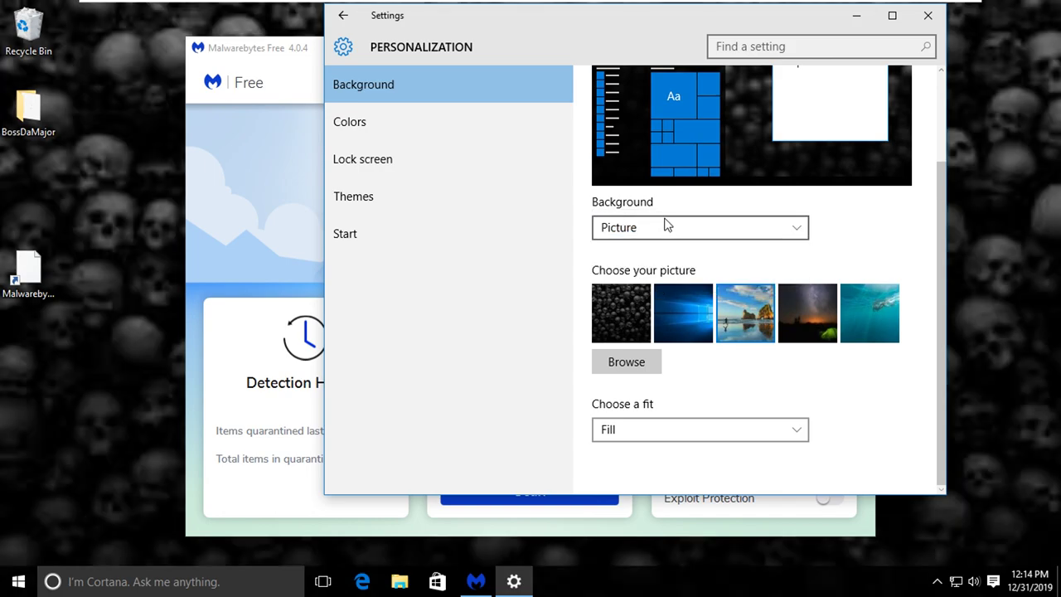
Step: Try the night sky and blue Windows pictures as the background, cancelling the browse for a custom picture between them
{"action": "left_click", "coordinate": [806, 313]}
{"action": "left_click", "coordinate": [627, 363]}
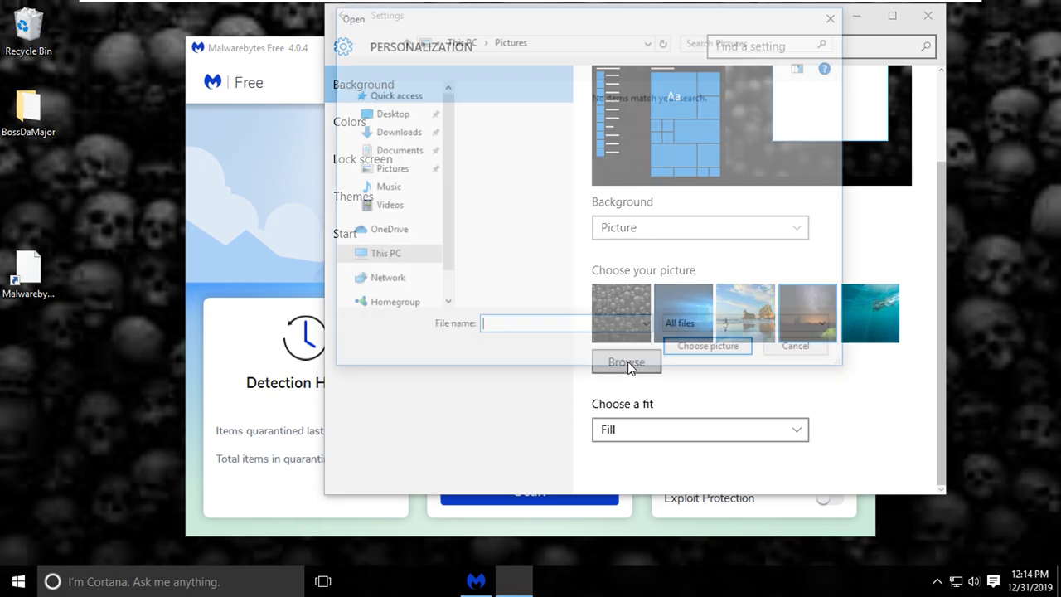
{"action": "left_click", "coordinate": [801, 349]}
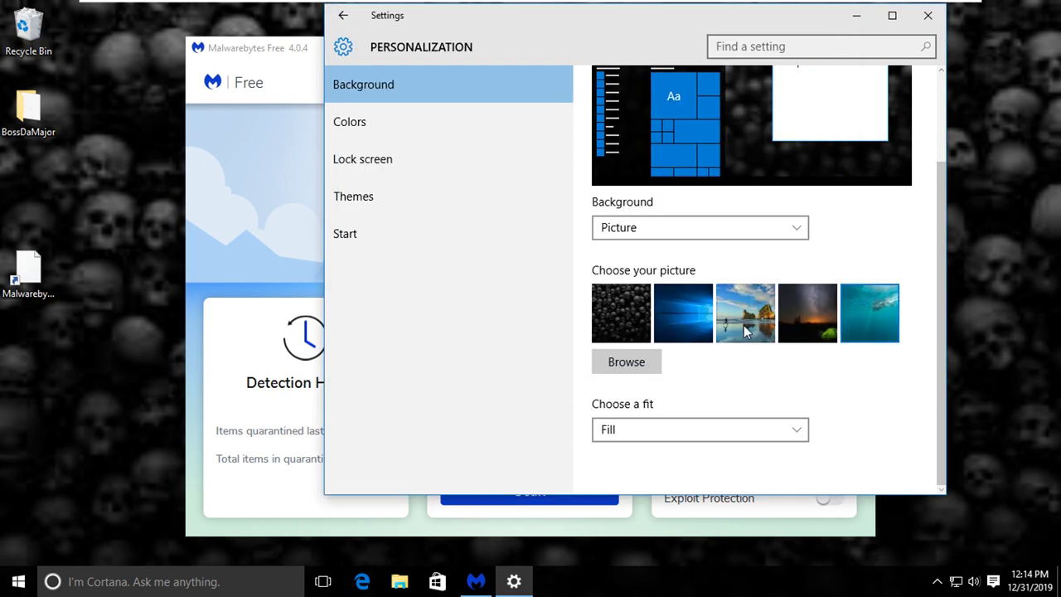
{"action": "left_click", "coordinate": [684, 331]}
{"action": "scroll", "coordinate": [685, 331], "scroll_direction": "up", "scroll_amount": 3}
Step: Set the accent color to red in the Colors settings and turn on automatic picking of an accent color from the background
{"action": "left_click", "coordinate": [365, 122]}
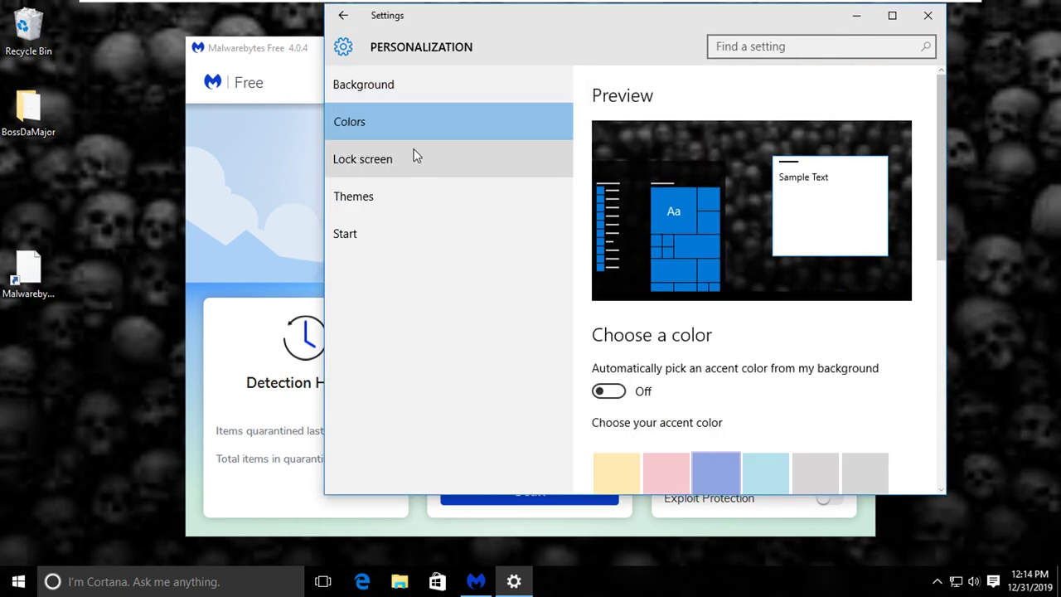
{"action": "left_click", "coordinate": [385, 162]}
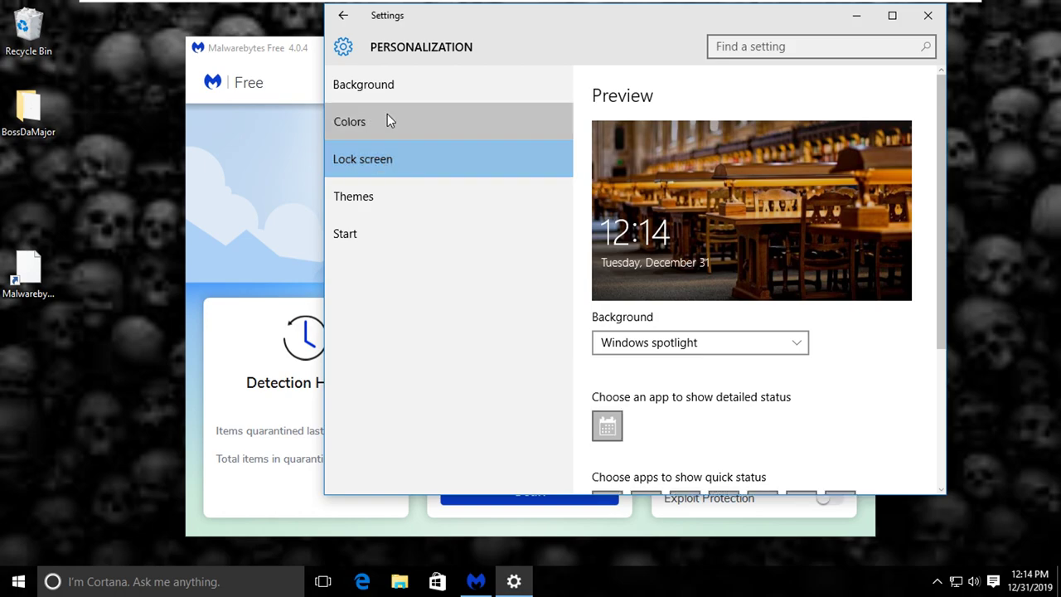
{"action": "left_click", "coordinate": [387, 118]}
{"action": "scroll", "coordinate": [647, 417], "scroll_direction": "down", "scroll_amount": 3}
{"action": "left_click", "coordinate": [666, 336]}
{"action": "left_click", "coordinate": [655, 245]}
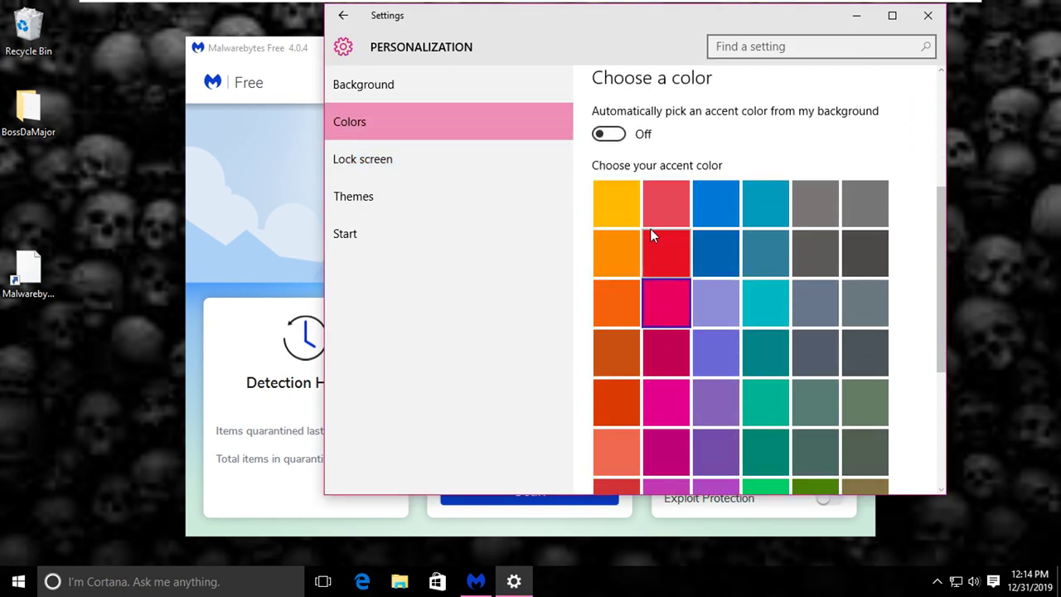
{"action": "left_click", "coordinate": [608, 391]}
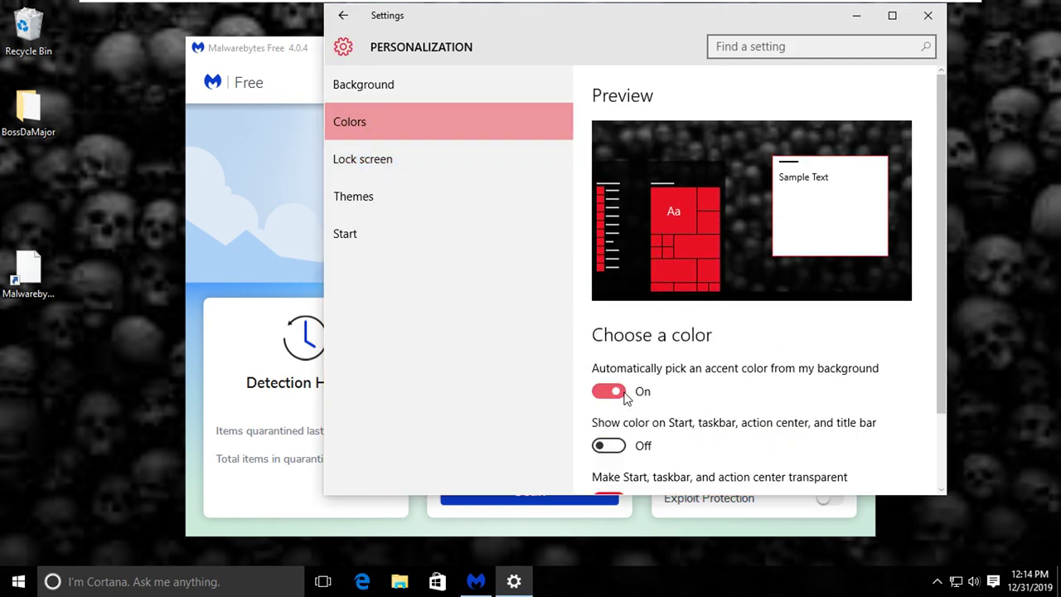
Step: Return to the Background settings, try the background type choices once more, and close Settings
{"action": "left_click", "coordinate": [440, 166]}
{"action": "left_click", "coordinate": [724, 351]}
{"action": "left_click", "coordinate": [725, 346]}
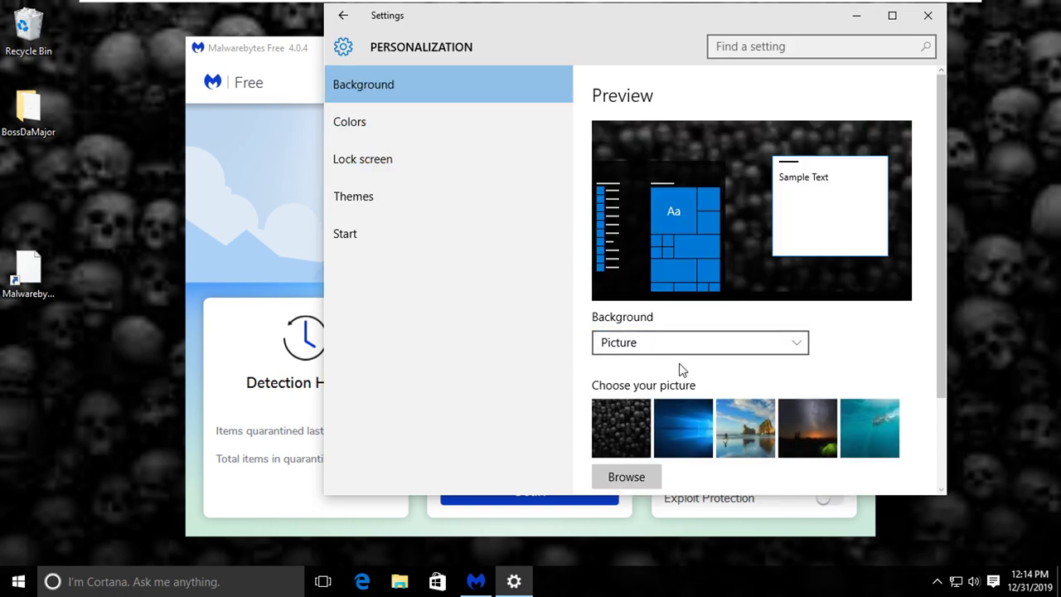
{"action": "left_click", "coordinate": [926, 17]}
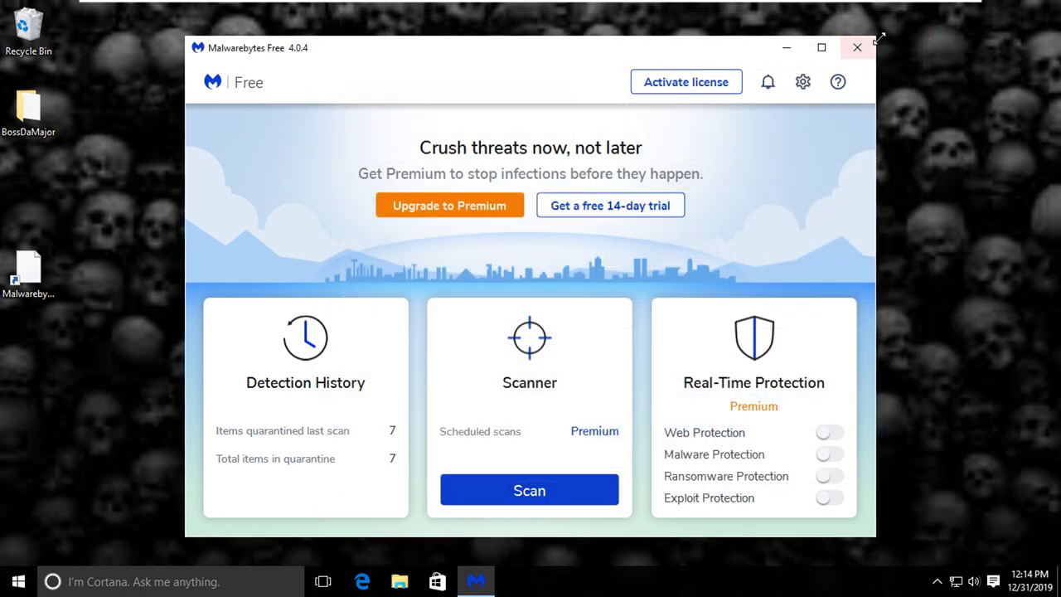
Step: Close Malwarebytes and move its desktop shortcut and the BossDaMajor folder to the Recycle Bin
{"action": "left_click", "coordinate": [856, 49]}
{"action": "left_click_drag", "start_coordinate": [29, 273], "coordinate": [29, 29]}
{"action": "double_click", "coordinate": [31, 110]}
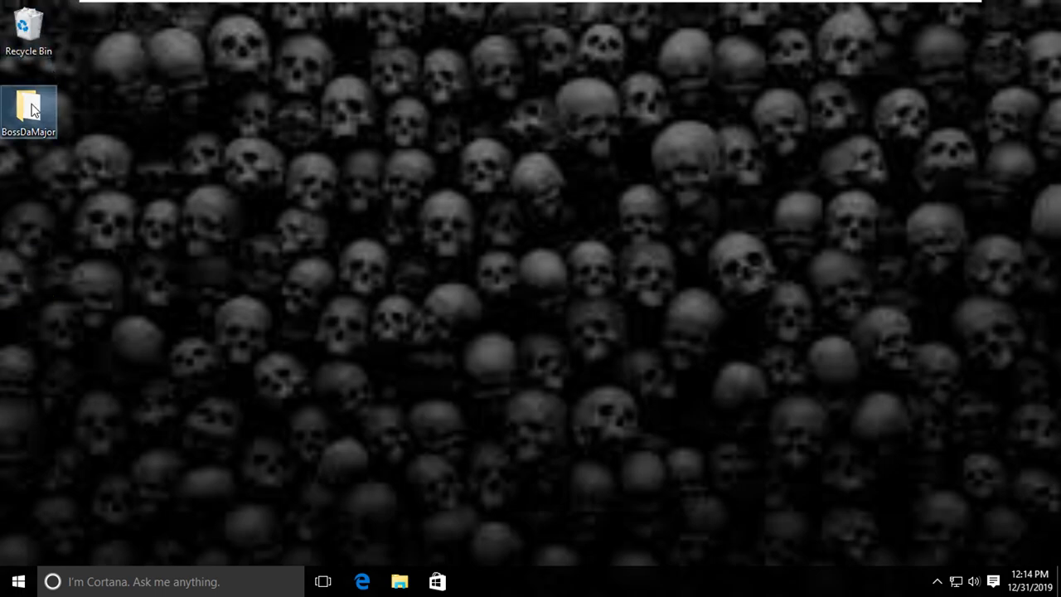
{"action": "left_click", "coordinate": [1016, 75]}
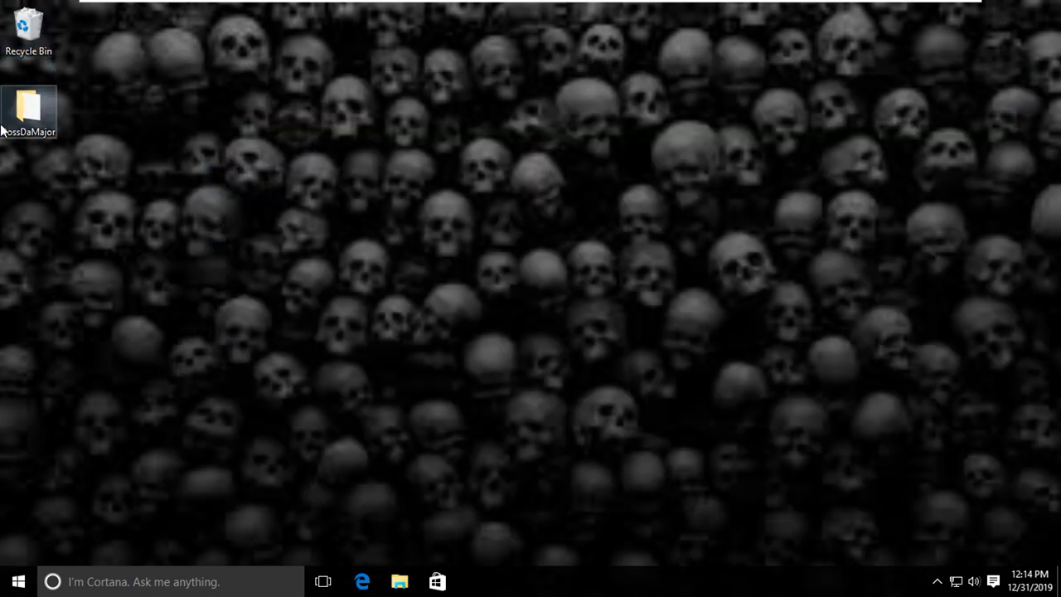
{"action": "left_click_drag", "start_coordinate": [25, 105], "coordinate": [27, 29]}
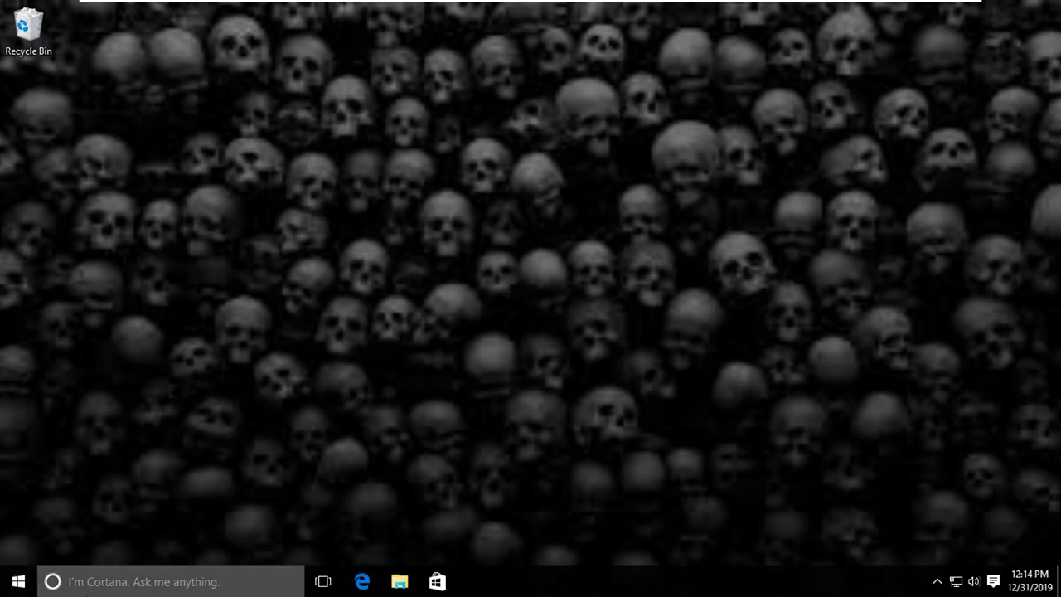
Step: Search for System, view the computer's basic information, and close the window
{"action": "left_click", "coordinate": [86, 593]}
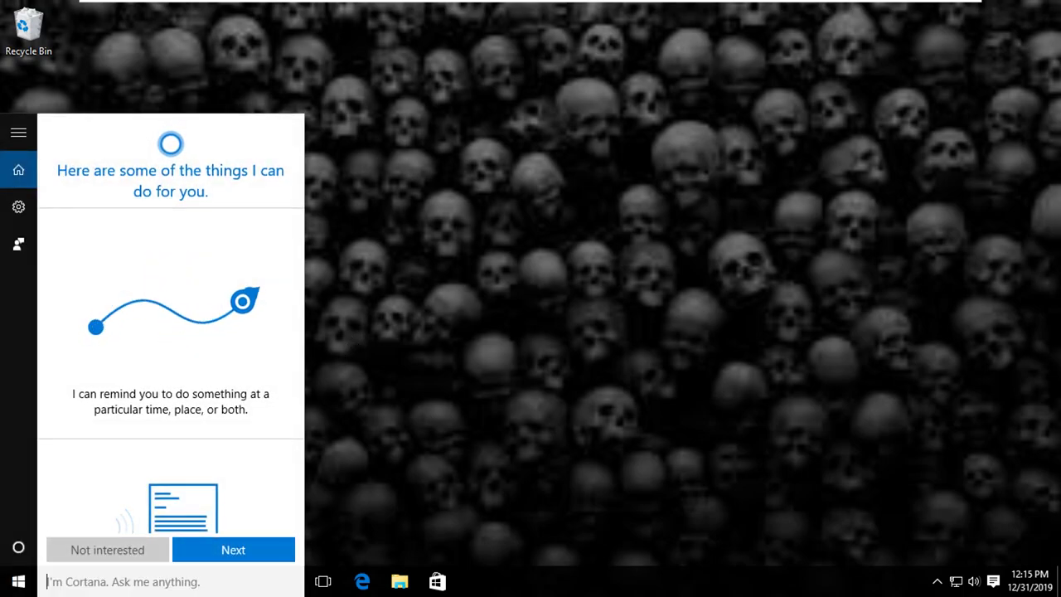
{"action": "type", "text": "sys"}
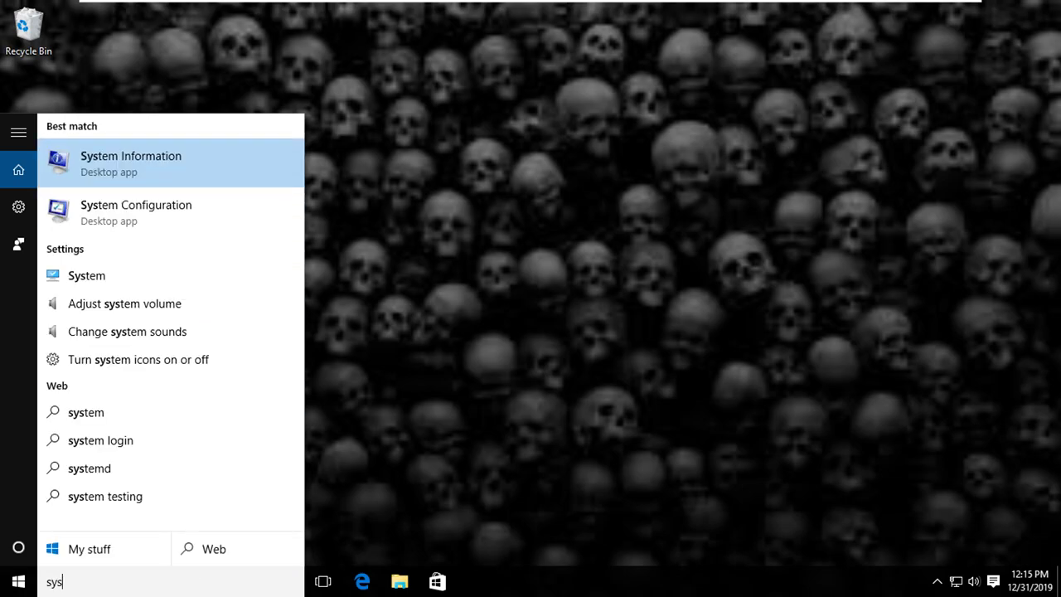
{"action": "left_click", "coordinate": [128, 279]}
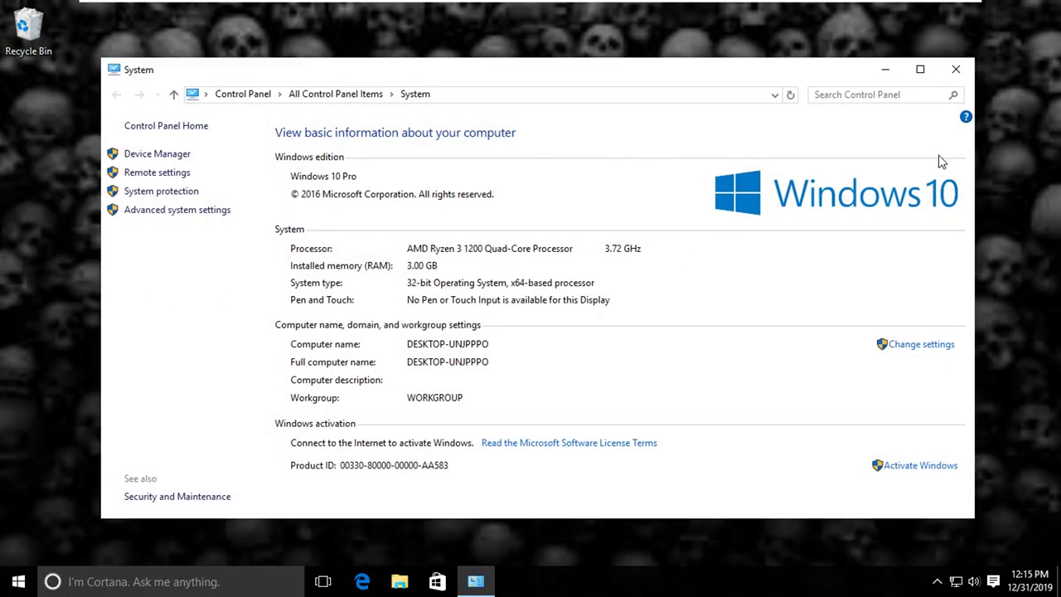
{"action": "left_click", "coordinate": [954, 70]}
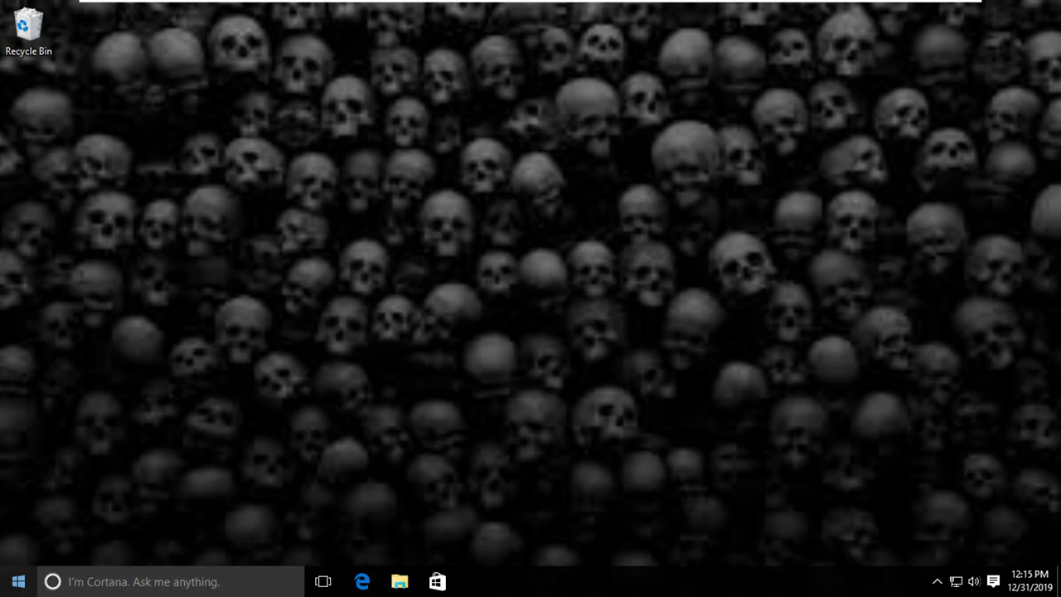
Step: Open Control Panel, try to launch Windows Defender from it, and dismiss the resulting notice
{"action": "left_click", "coordinate": [133, 590]}
{"action": "left_click", "coordinate": [4, 589]}
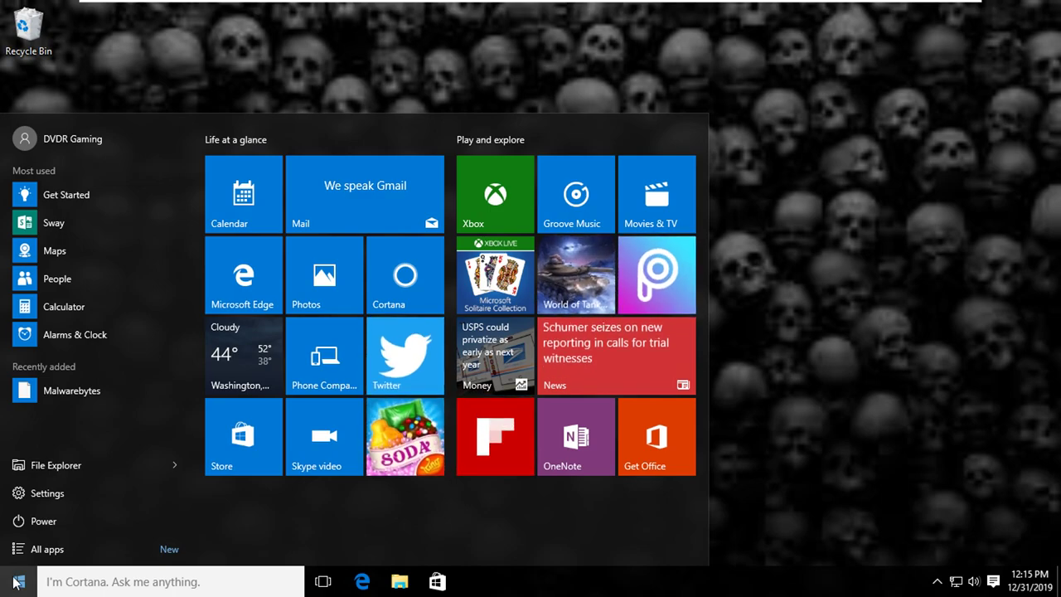
{"action": "type", "text": "cont"}
{"action": "key", "text": "Return"}
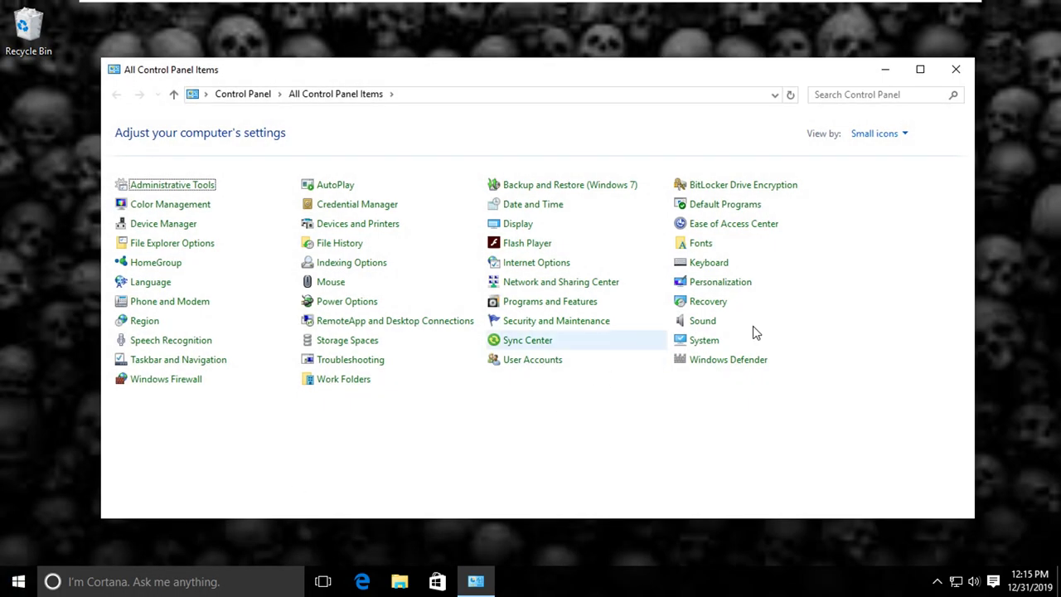
{"action": "left_click", "coordinate": [732, 366]}
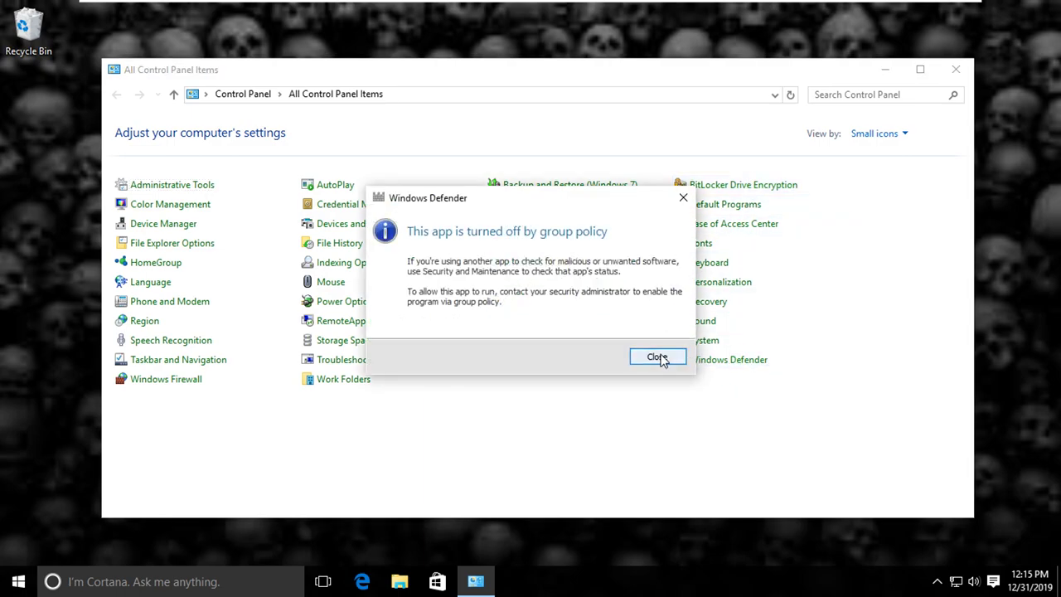
{"action": "left_click", "coordinate": [653, 420]}
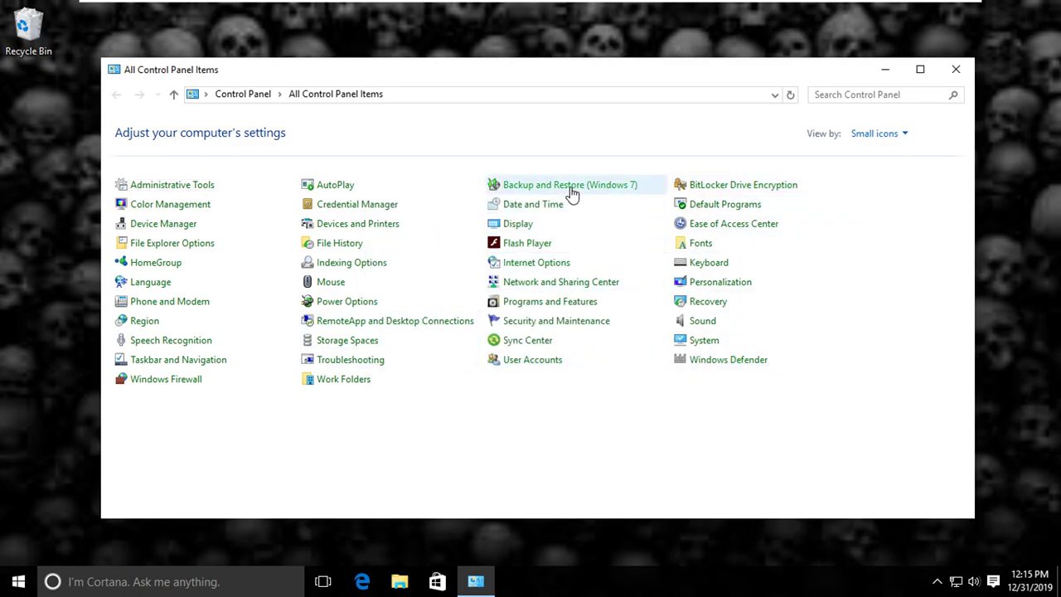
Step: Open System Restore from the Recovery tools, select the Stable restore point, and scan it for affected programs
{"action": "left_click", "coordinate": [687, 303]}
{"action": "left_click", "coordinate": [329, 202]}
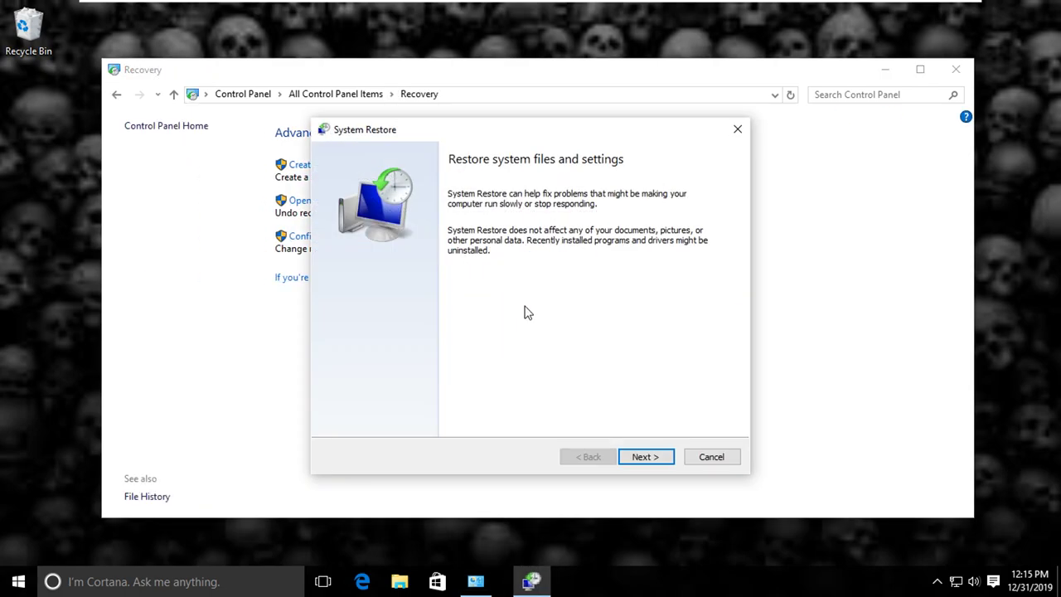
{"action": "left_click", "coordinate": [646, 462]}
{"action": "left_click", "coordinate": [522, 258]}
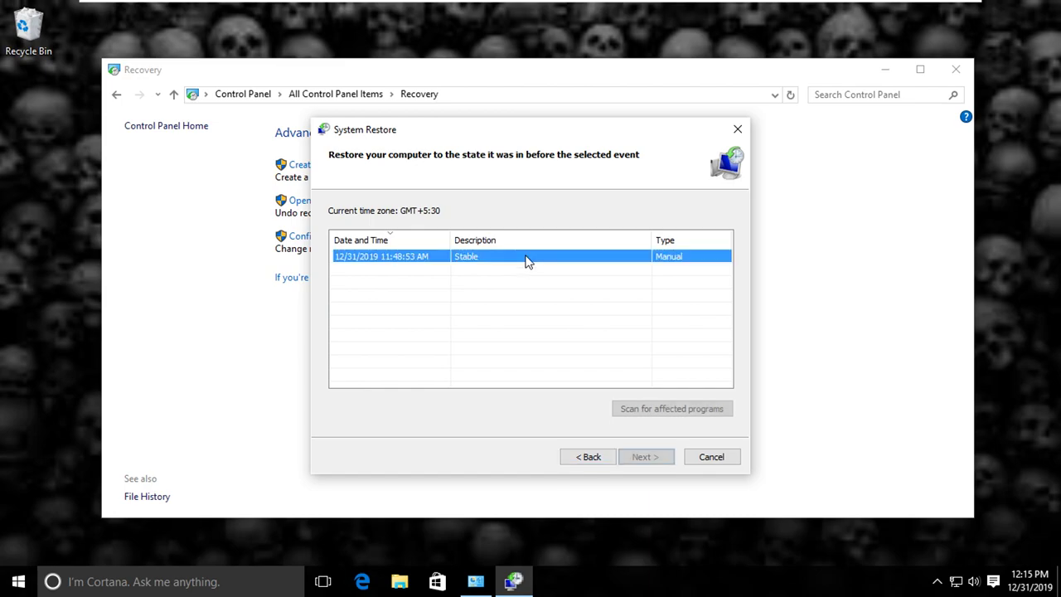
{"action": "left_click", "coordinate": [658, 418]}
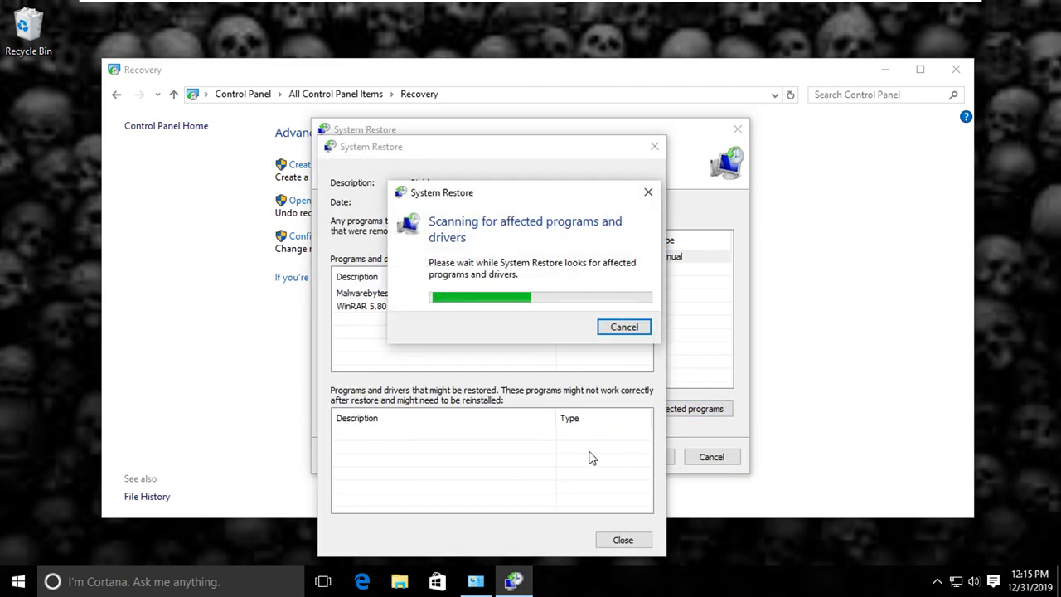
{"action": "left_click_drag", "start_coordinate": [508, 199], "coordinate": [801, 192]}
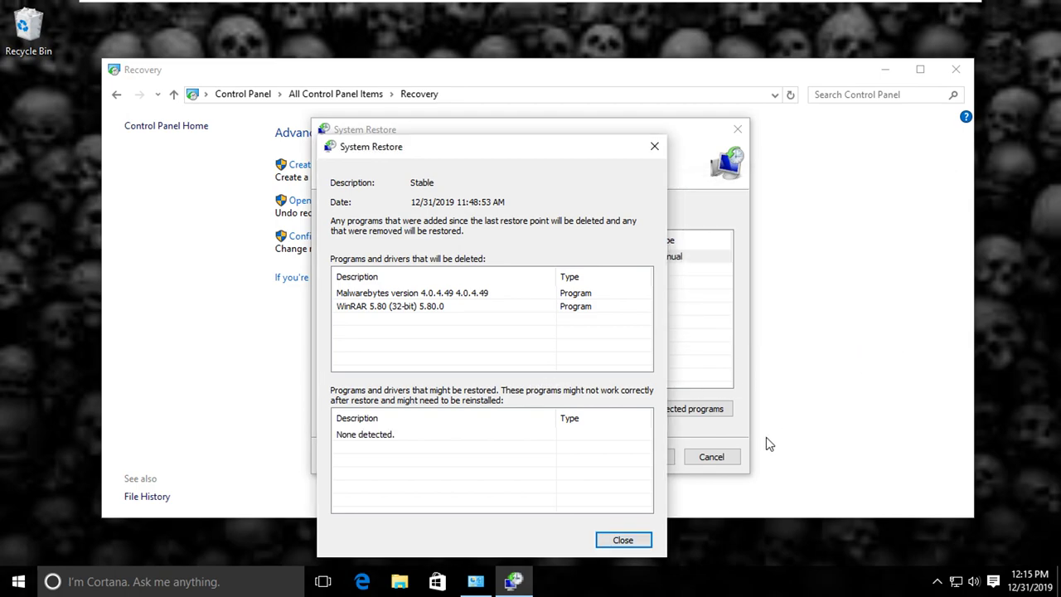
{"action": "left_click", "coordinate": [623, 539]}
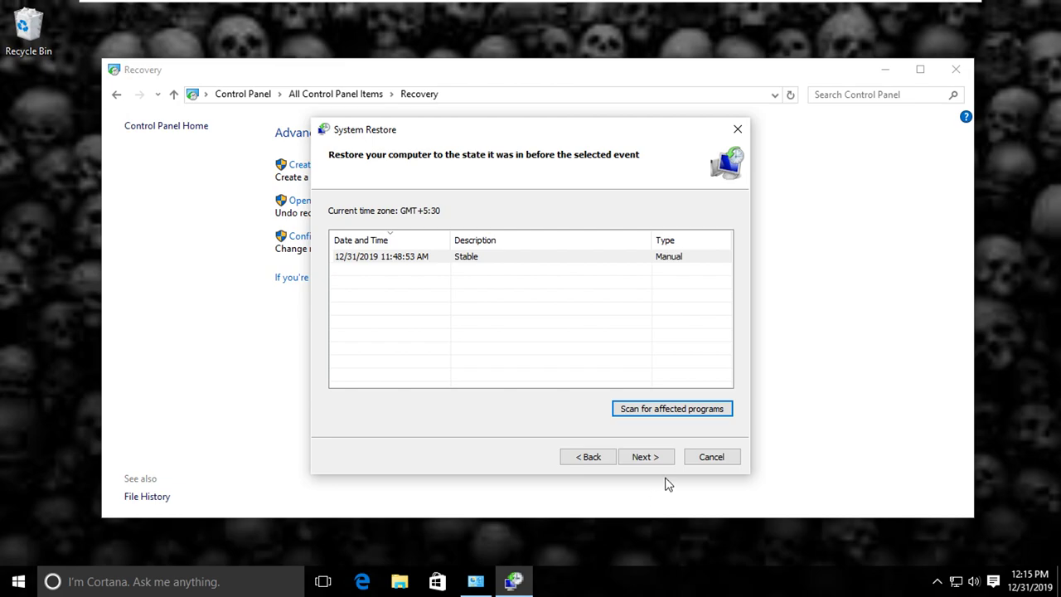
Step: Confirm restoring the system to the Stable restore point and close the Recovery window
{"action": "left_click", "coordinate": [646, 457]}
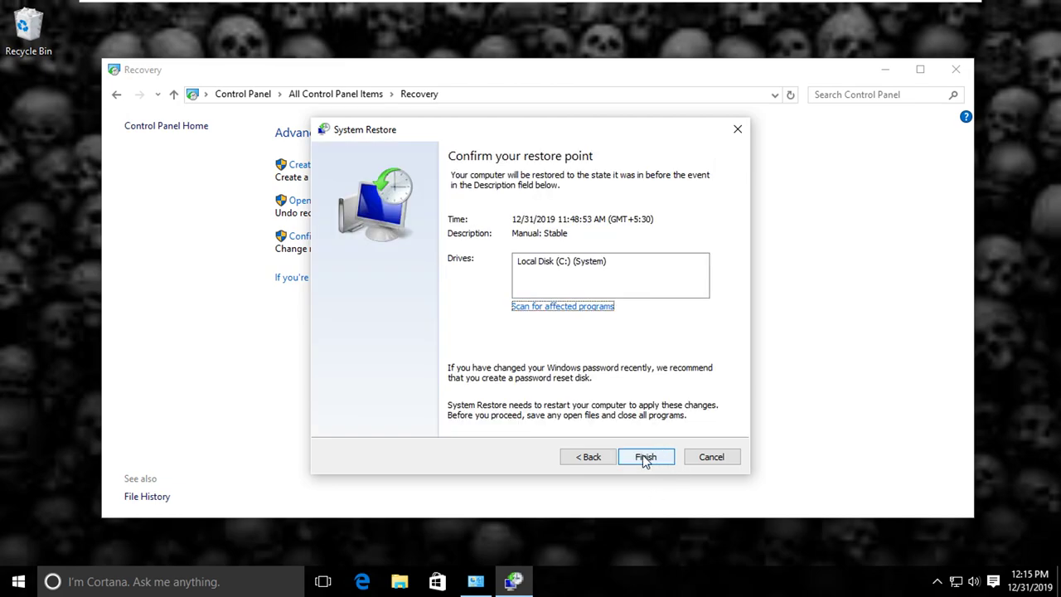
{"action": "left_click", "coordinate": [645, 457]}
{"action": "left_click", "coordinate": [635, 325]}
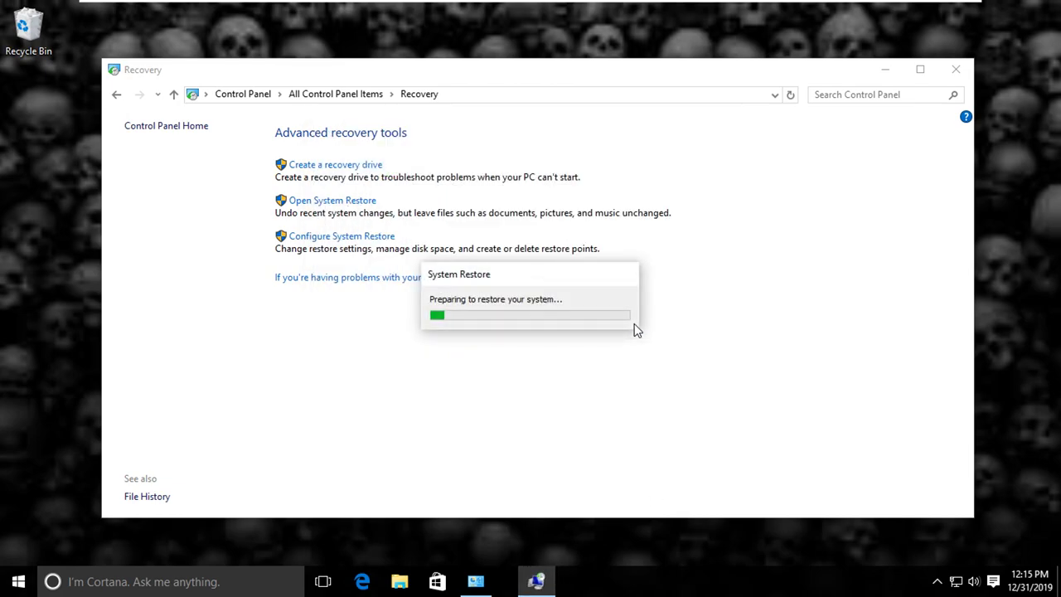
{"action": "left_click", "coordinate": [955, 69]}
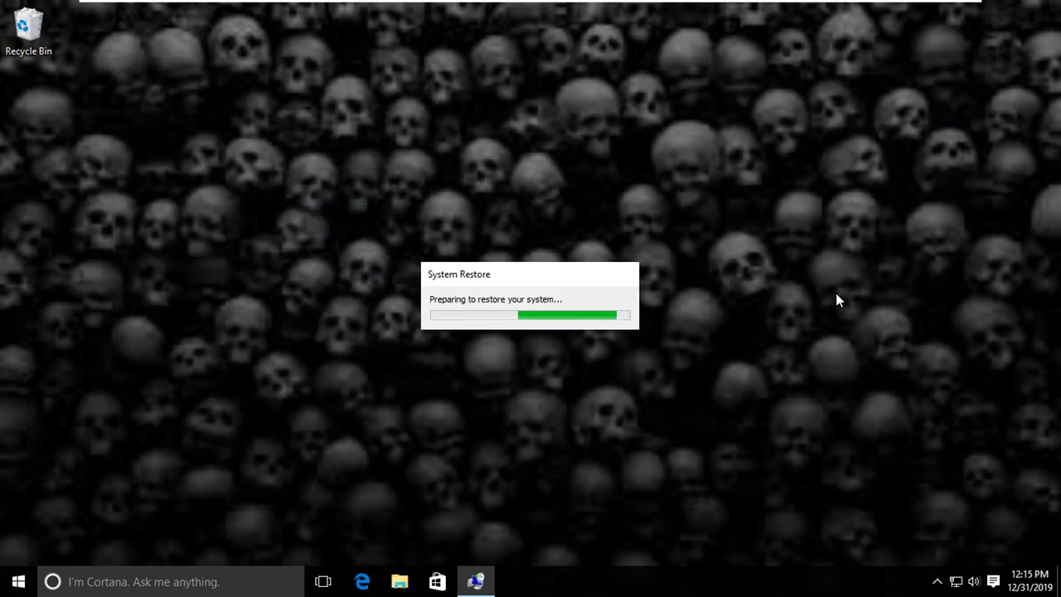
{"action": "key", "text": "ctrl+alt+Return"}
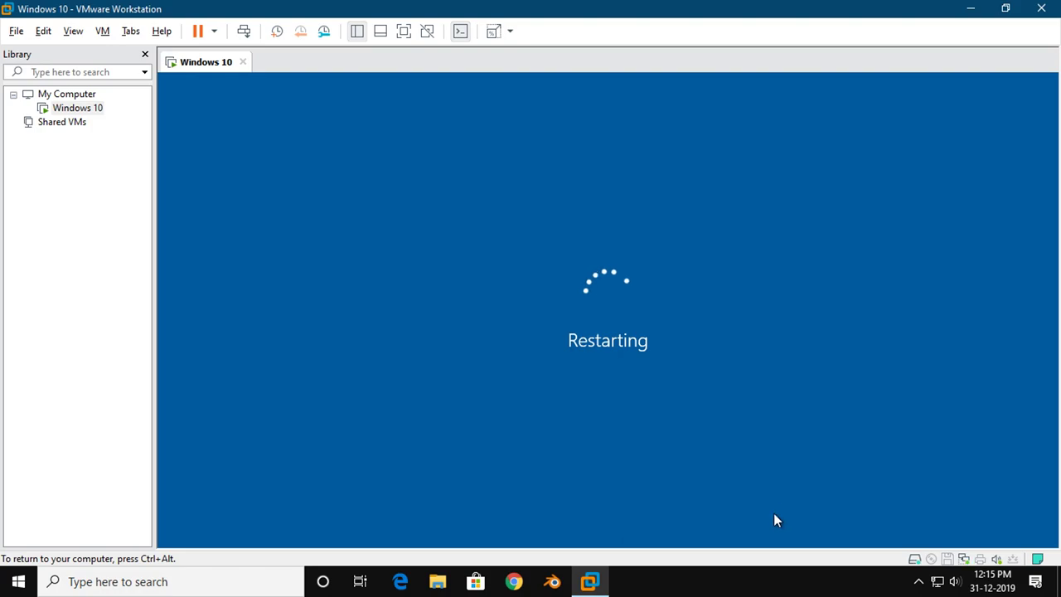
{"action": "key", "text": "ctrl+alt"}
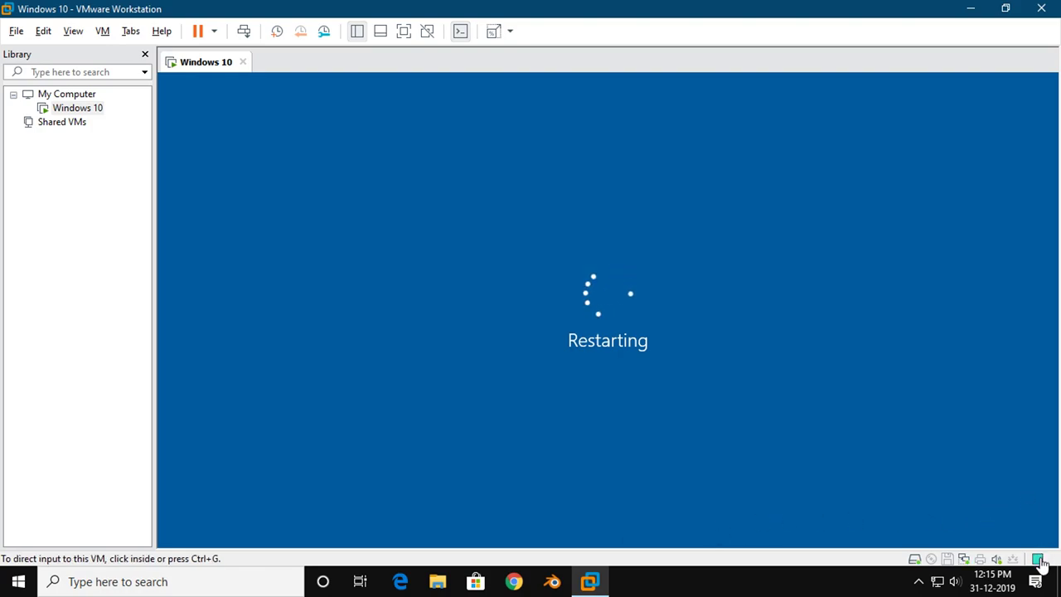
{"action": "left_click", "coordinate": [919, 580]}
{"action": "left_click", "coordinate": [917, 579]}
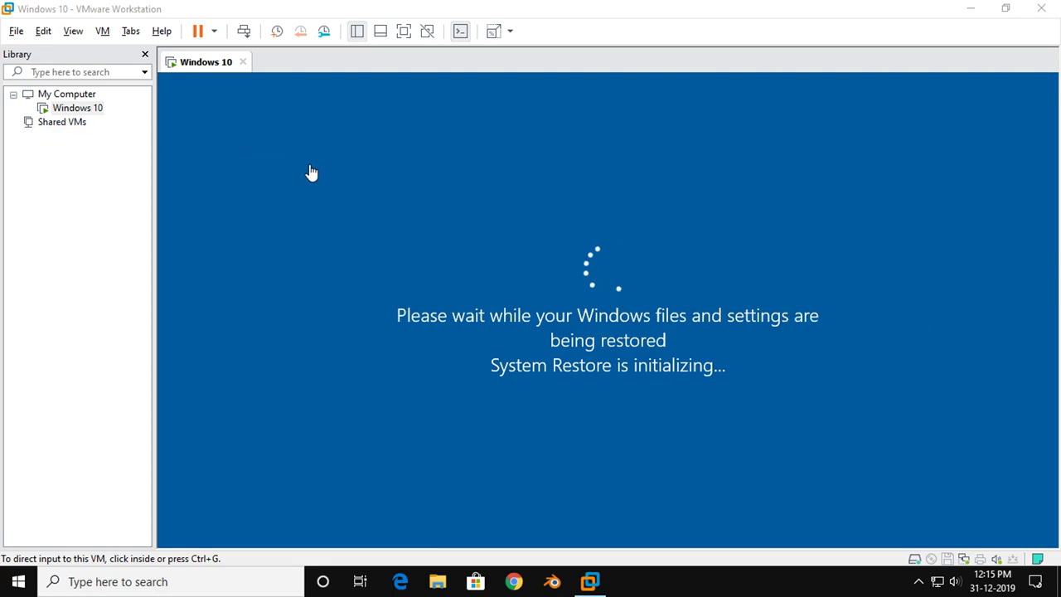
{"action": "left_click", "coordinate": [336, 194]}
{"action": "key", "text": "ctrl+alt+Return"}
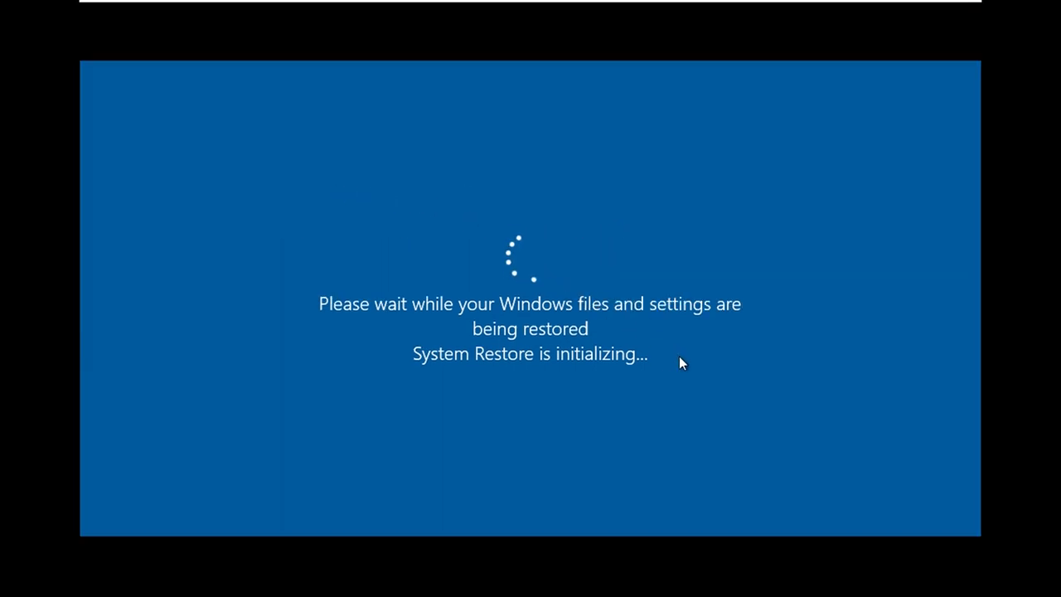
{"action": "key", "text": "ctrl+alt+Return"}
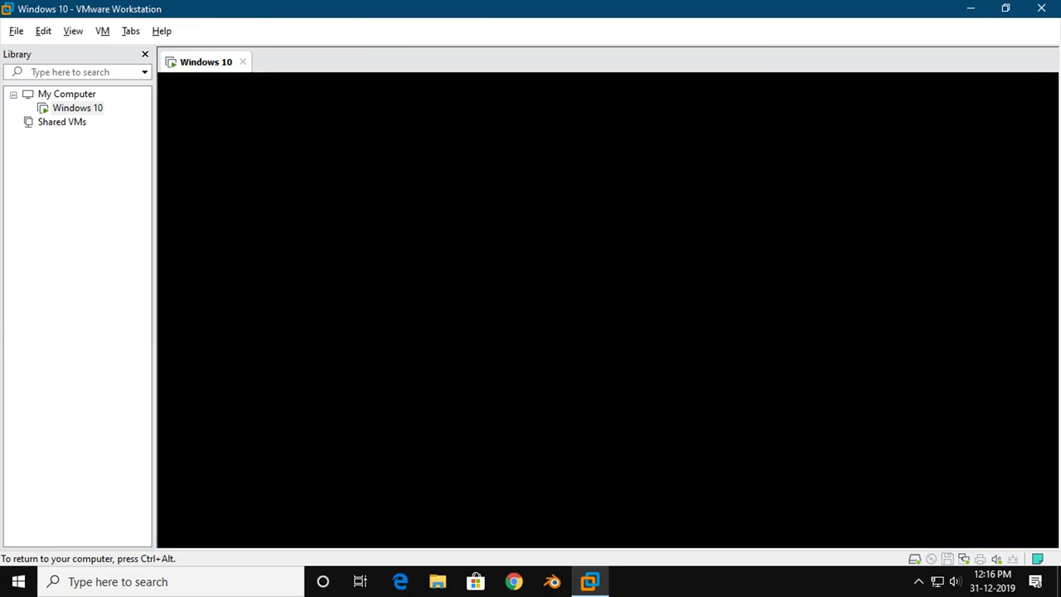
{"action": "key", "text": "ctrl+alt+Return"}
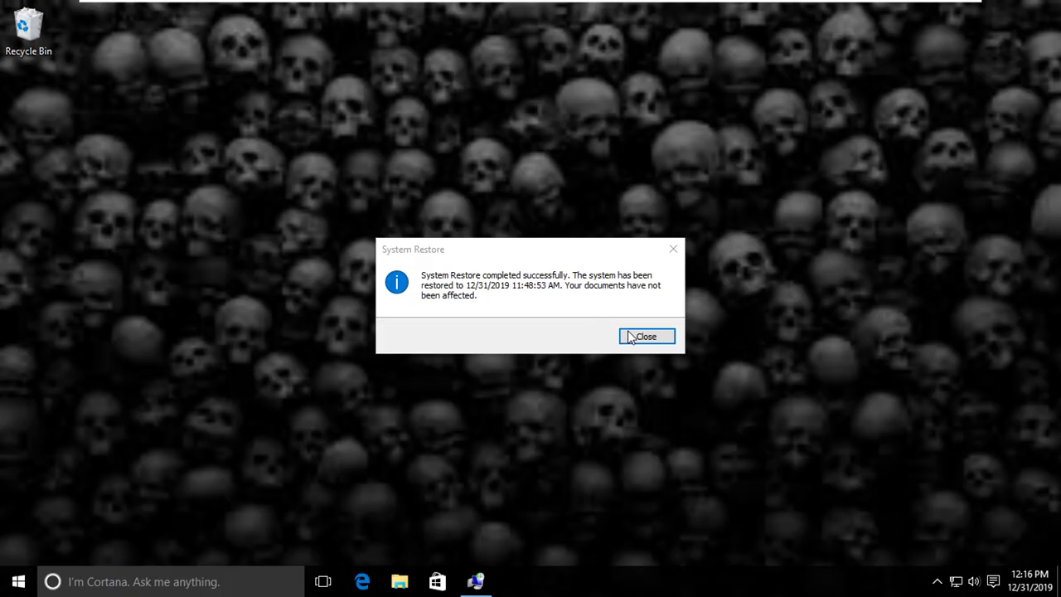
Step: Dismiss the System Restore message and try to set the blue Windows picture as the background in the Personalization settings
{"action": "left_click", "coordinate": [643, 336]}
{"action": "right_click", "coordinate": [613, 322]}
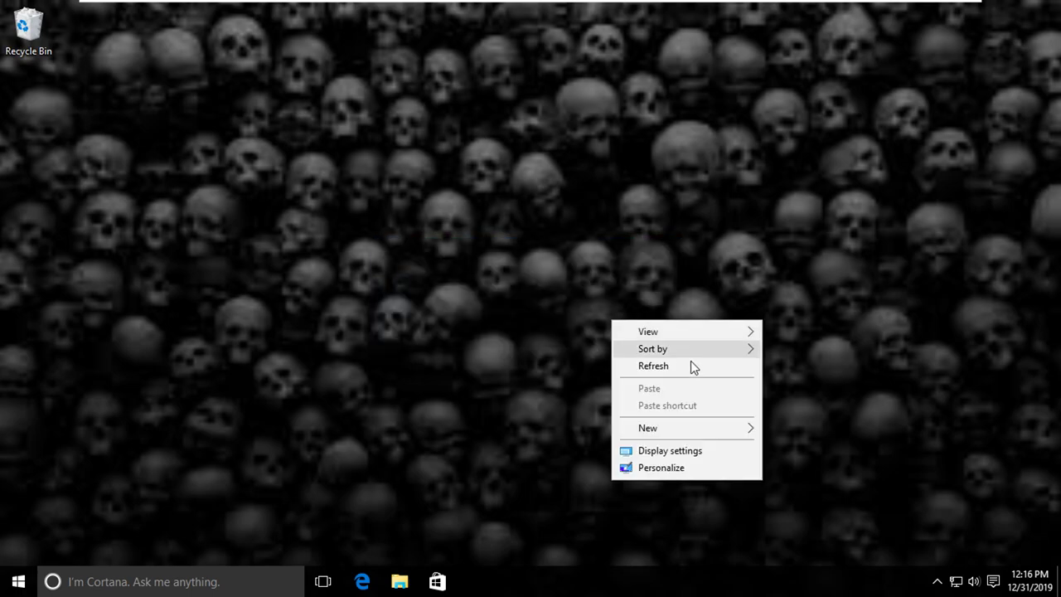
{"action": "left_click", "coordinate": [667, 469]}
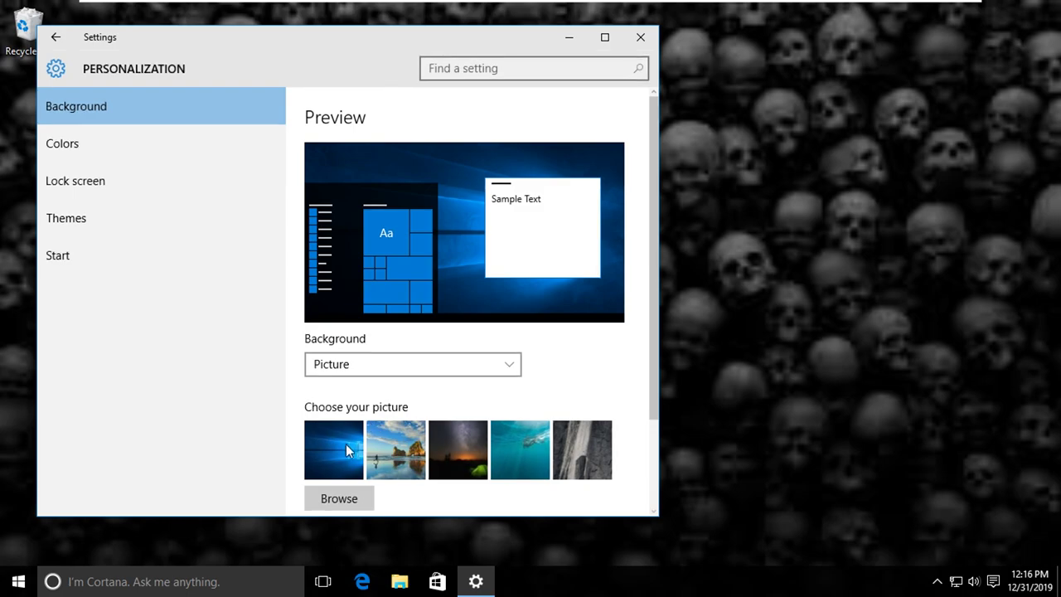
{"action": "left_click", "coordinate": [343, 446]}
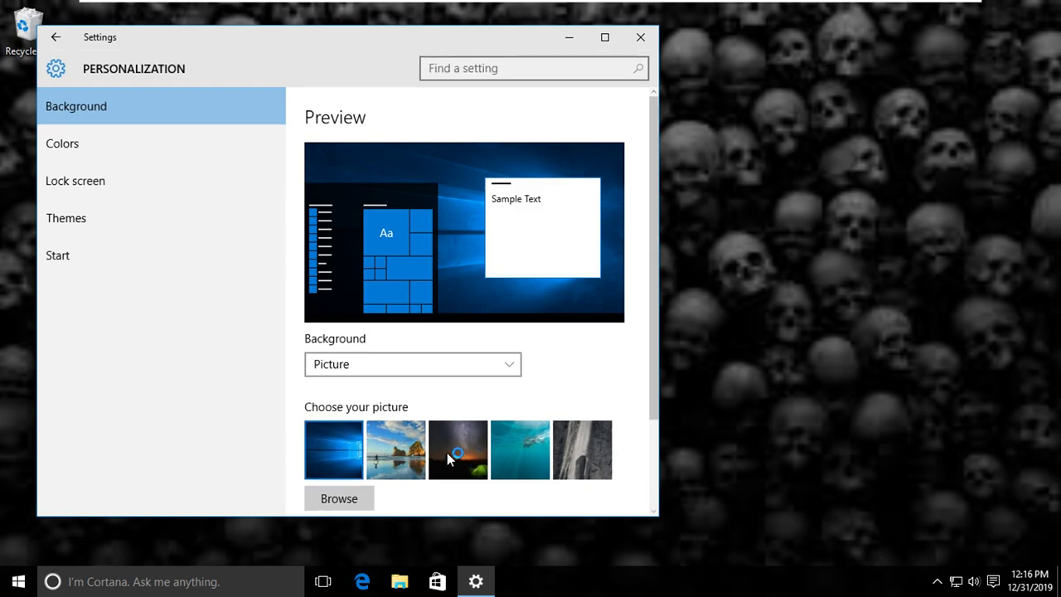
{"action": "scroll", "coordinate": [413, 454], "scroll_direction": "down", "scroll_amount": 3}
{"action": "scroll", "coordinate": [408, 454], "scroll_direction": "up", "scroll_amount": 3}
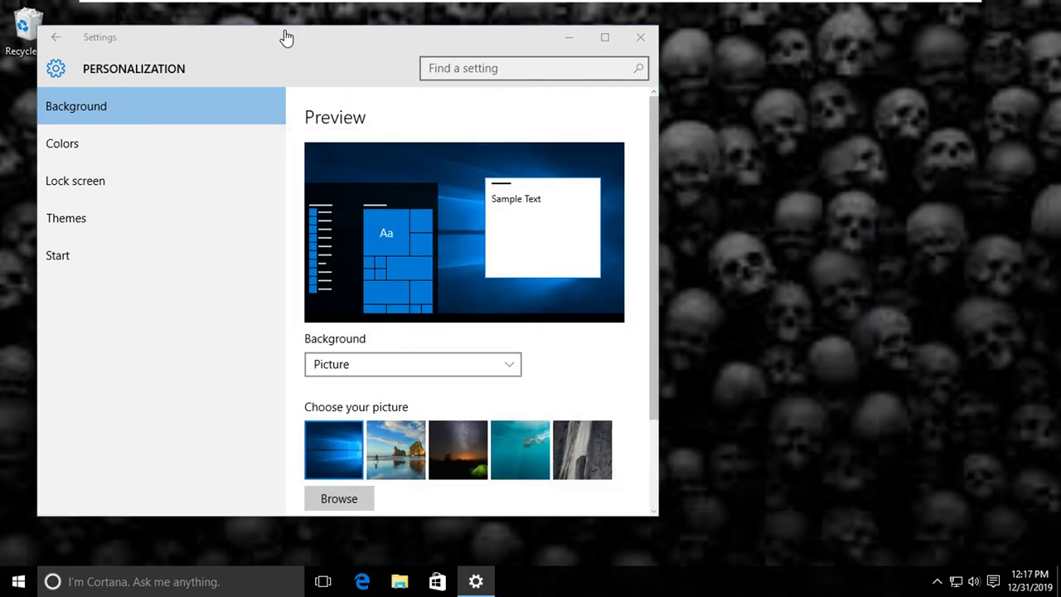
{"action": "left_click_drag", "start_coordinate": [282, 48], "coordinate": [520, 93]}
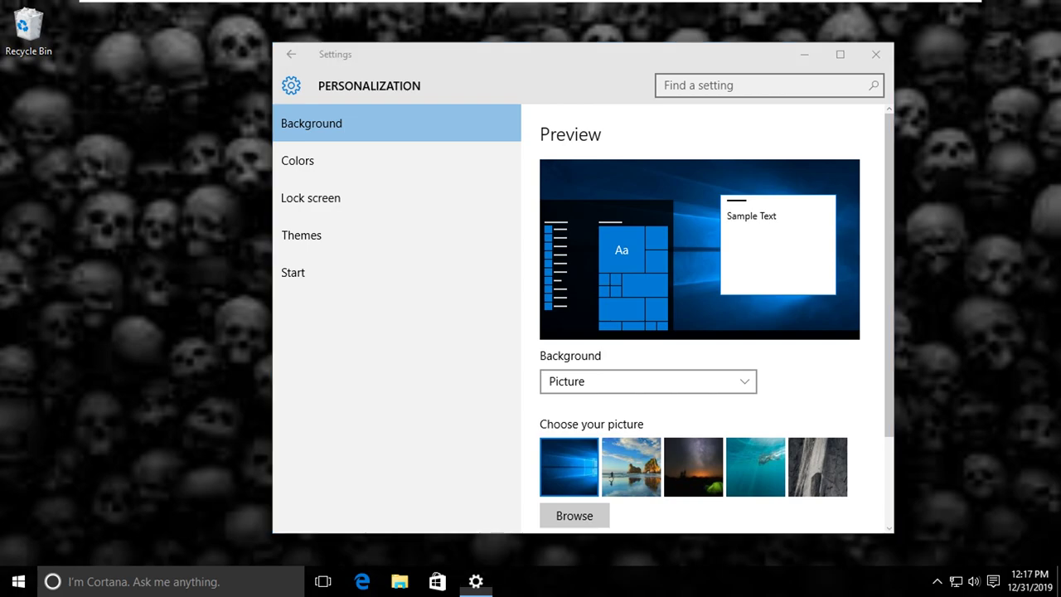
Step: Open Task Manager to check the running processes, and close it again
{"action": "right_click", "coordinate": [642, 588]}
{"action": "left_click", "coordinate": [695, 514]}
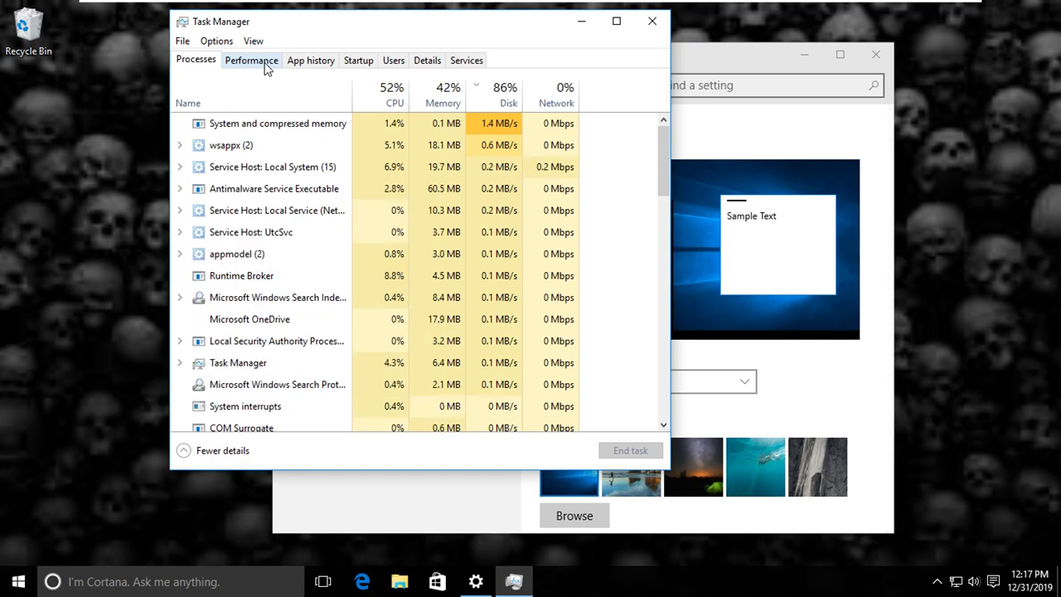
{"action": "left_click", "coordinate": [651, 22]}
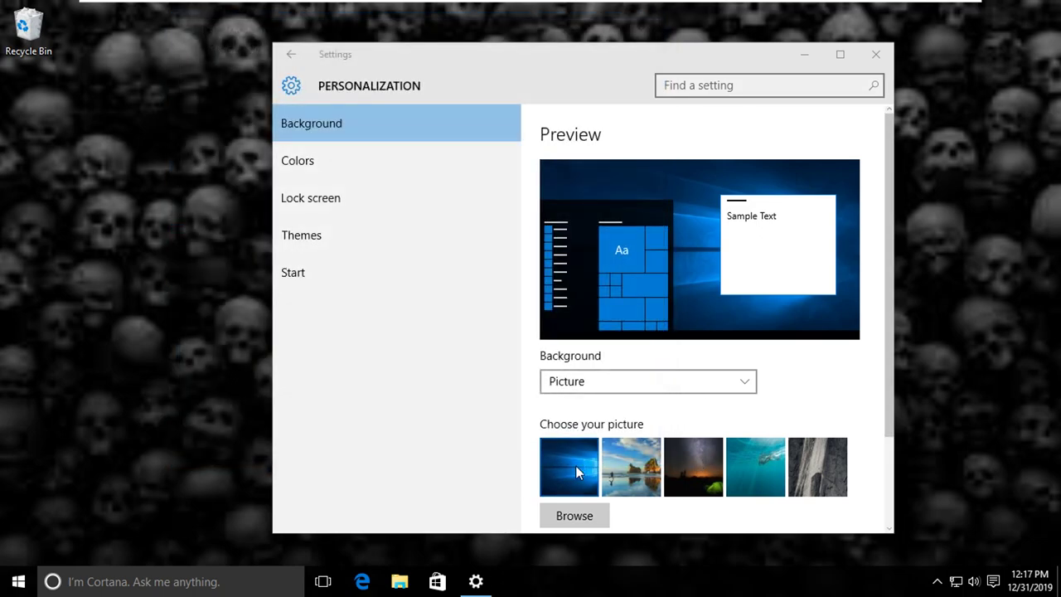
Step: Apply the beach picture and then the blue Windows picture as the desktop background, and close Settings
{"action": "left_click", "coordinate": [632, 463]}
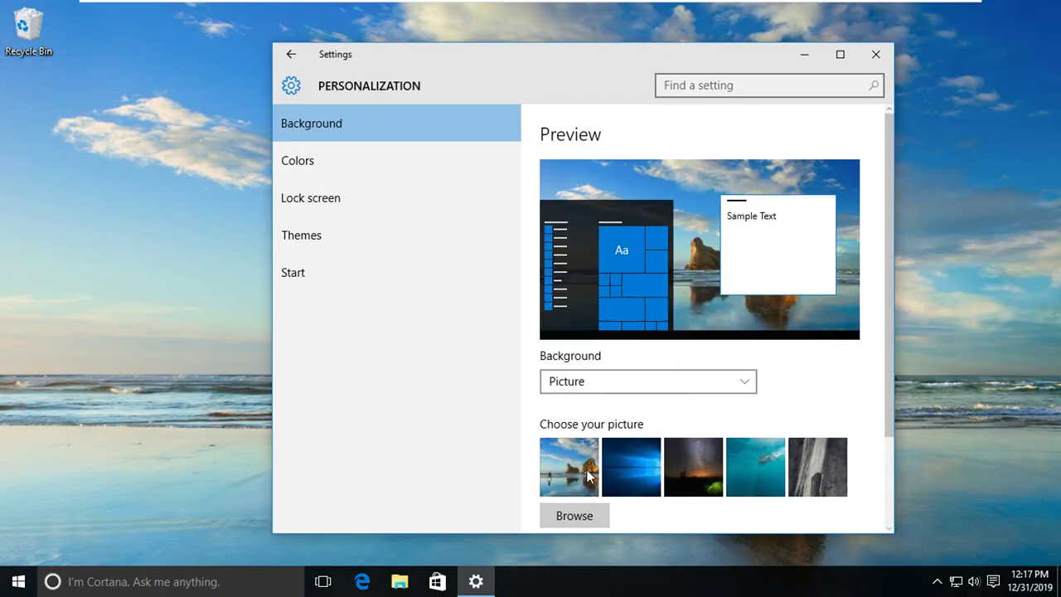
{"action": "left_click", "coordinate": [640, 468]}
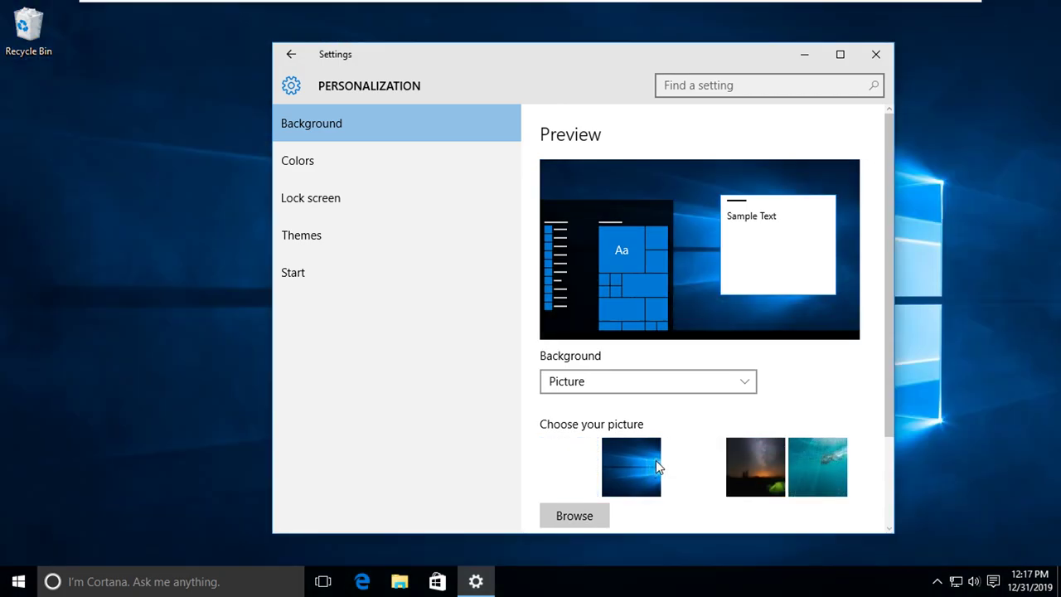
{"action": "left_click", "coordinate": [875, 54]}
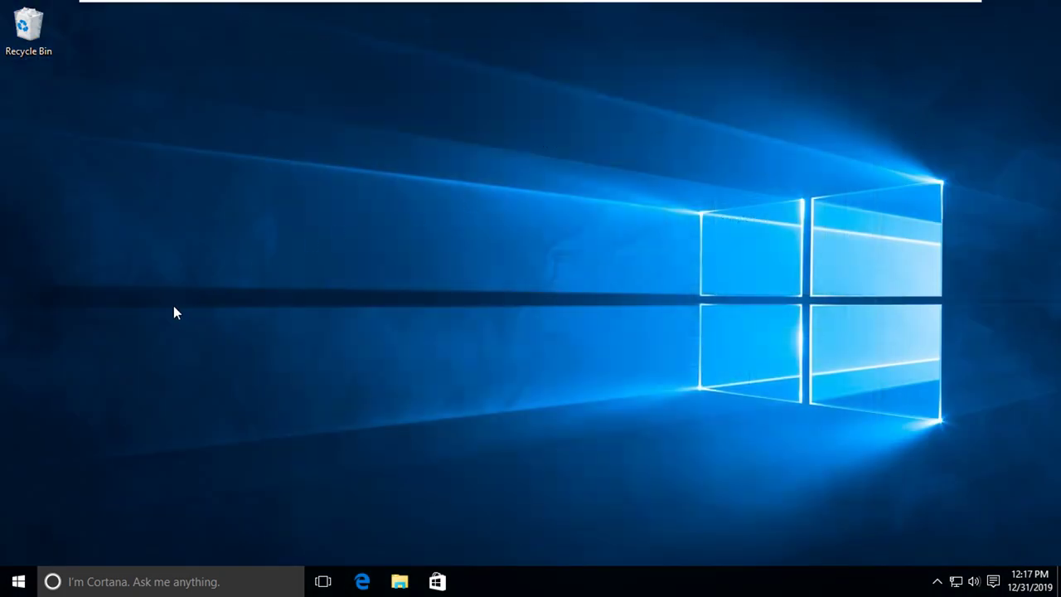
Step: Check the Start menu, then open File Explorer and show the folders and drives of This PC
{"action": "left_click", "coordinate": [18, 581]}
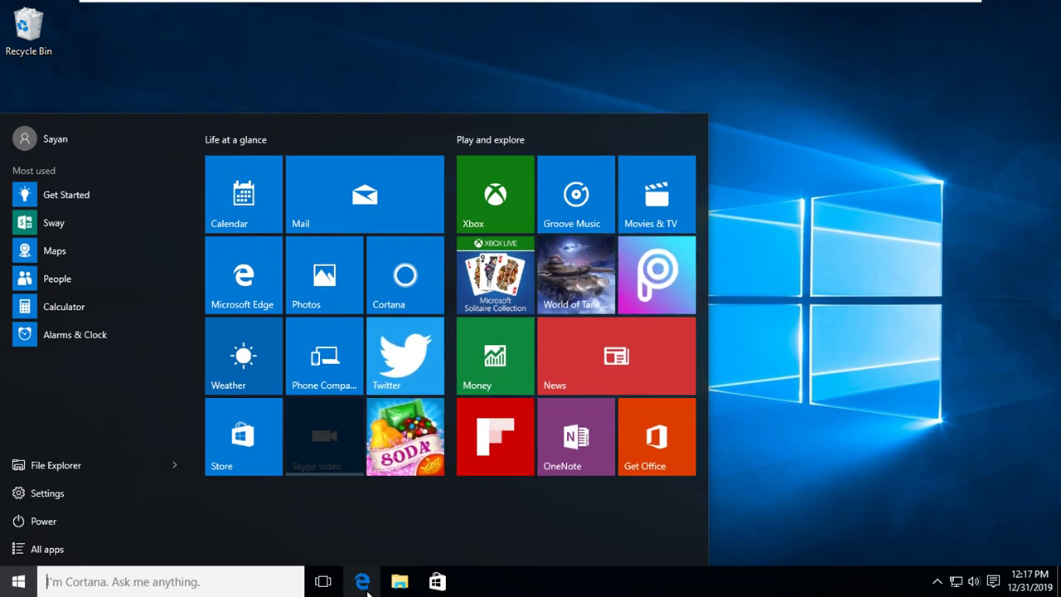
{"action": "left_click", "coordinate": [400, 581]}
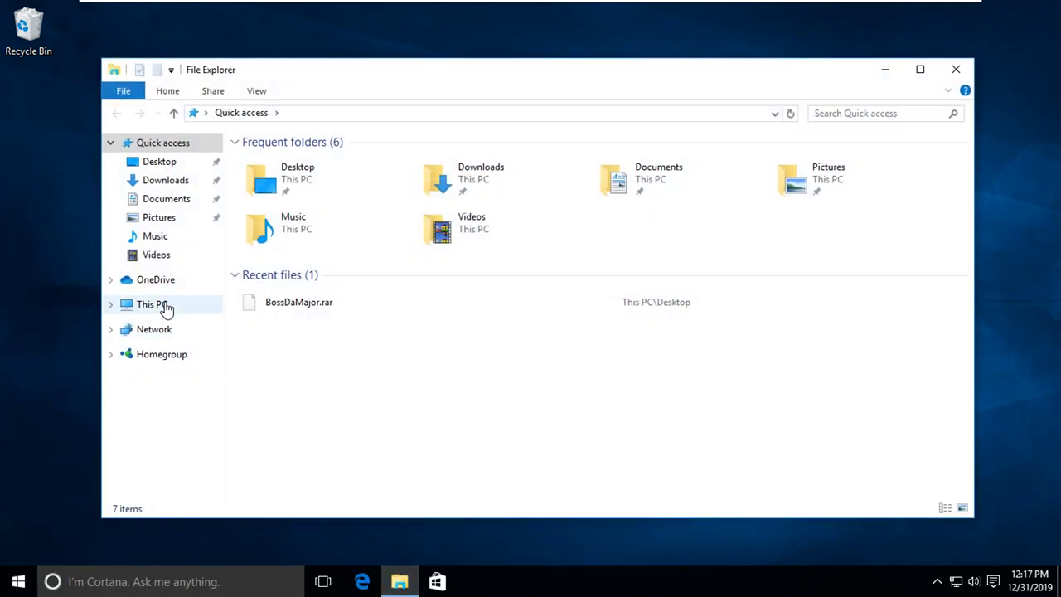
{"action": "left_click", "coordinate": [153, 305]}
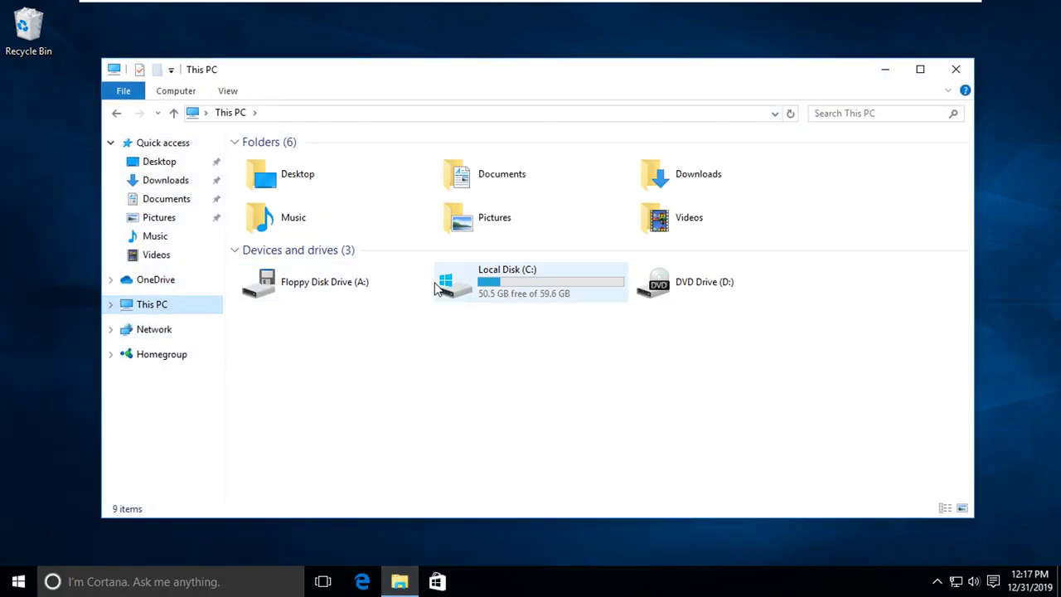
Step: Check the Downloads folder, then browse Local Disk (C:) to the Anti-Malware folder inside Program Files and Malwarebytes
{"action": "left_click", "coordinate": [145, 182]}
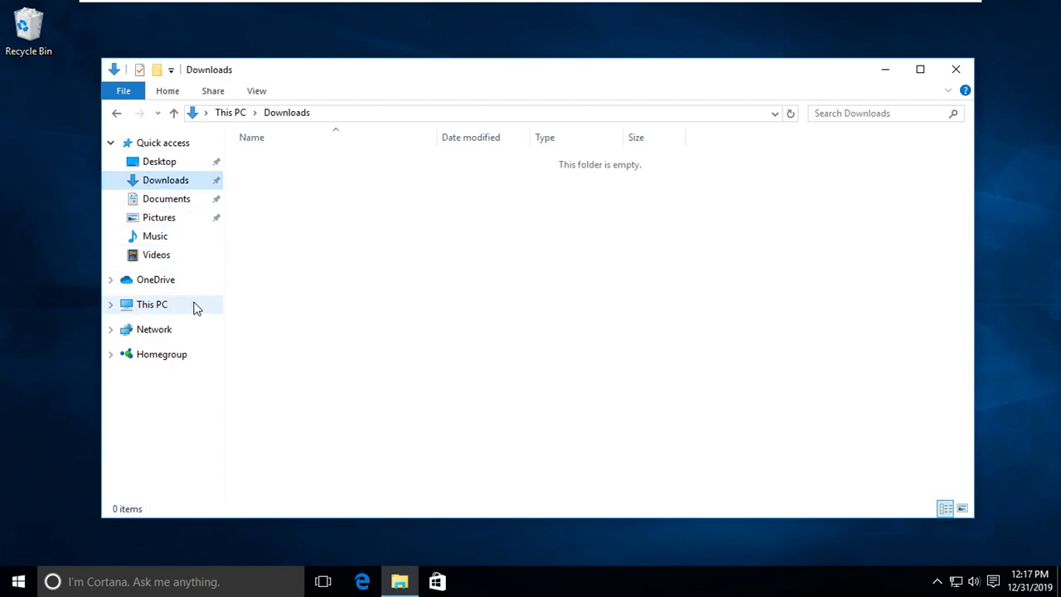
{"action": "left_click", "coordinate": [153, 306]}
{"action": "double_click", "coordinate": [452, 277]}
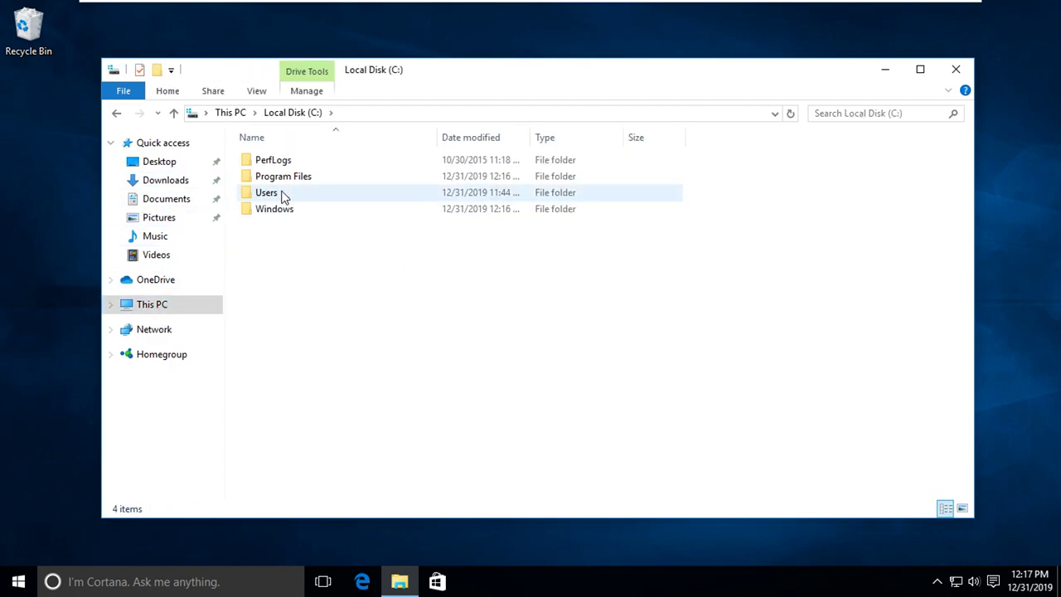
{"action": "double_click", "coordinate": [297, 176]}
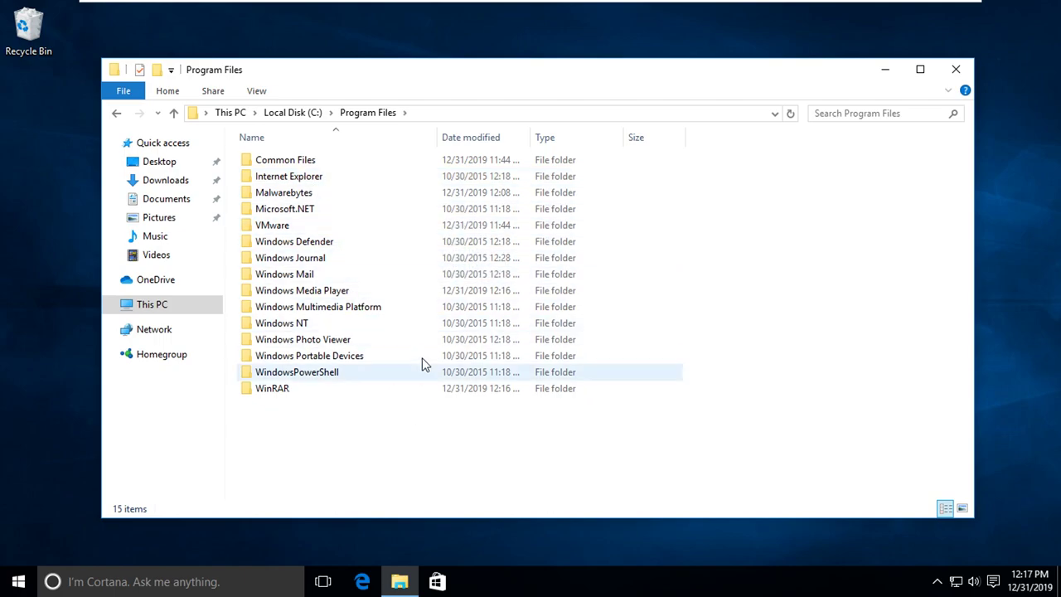
{"action": "double_click", "coordinate": [420, 194]}
{"action": "double_click", "coordinate": [357, 164]}
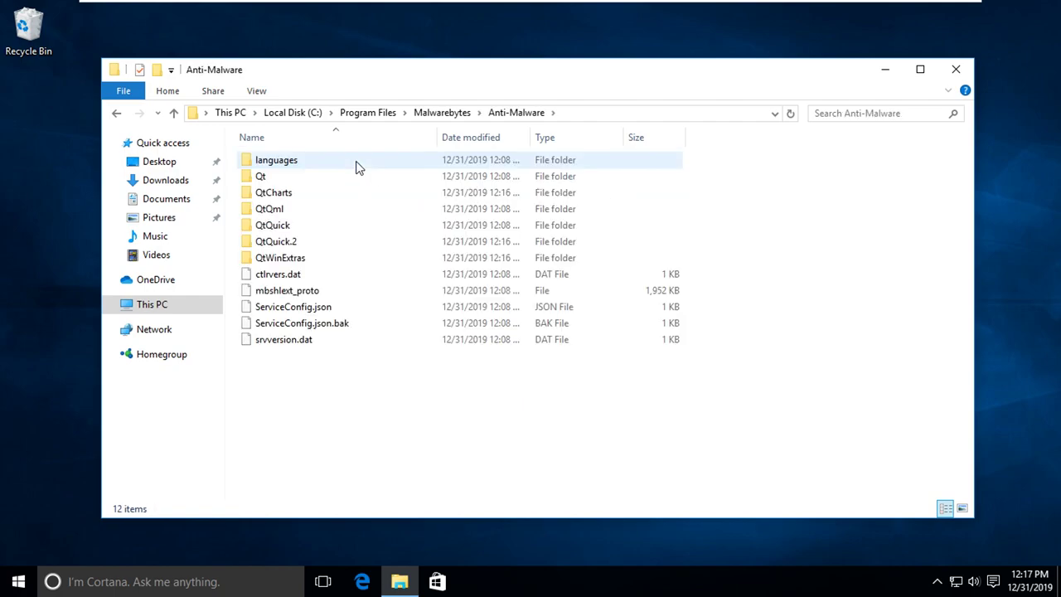
Step: Return to Program Files, try to delete the Malwarebytes folder, and close File Explorer
{"action": "left_click", "coordinate": [116, 113]}
{"action": "left_click", "coordinate": [116, 113]}
{"action": "right_click", "coordinate": [372, 192]}
{"action": "left_click", "coordinate": [437, 431]}
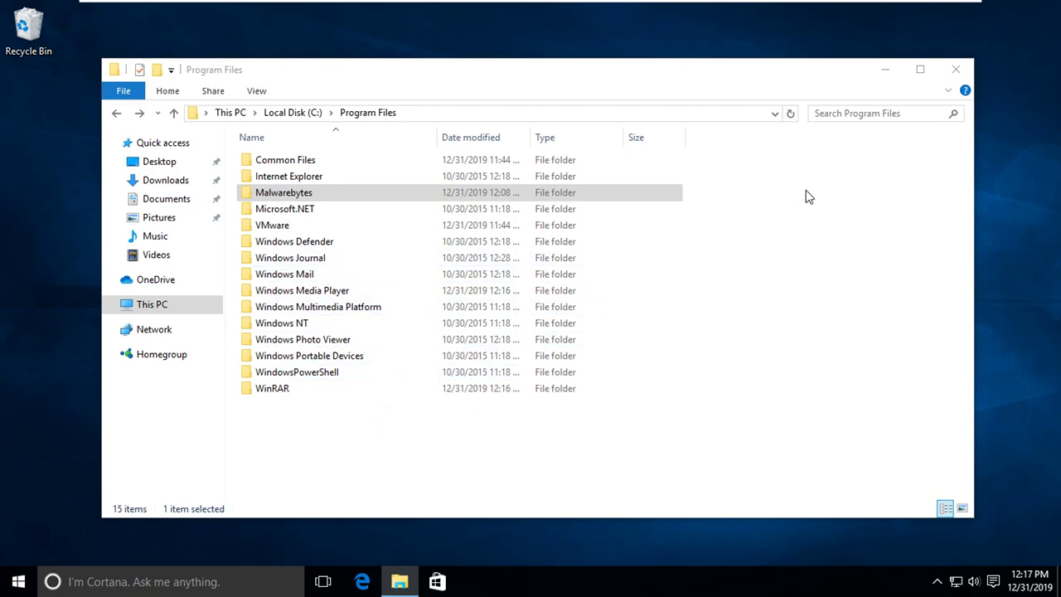
{"action": "left_click", "coordinate": [957, 70]}
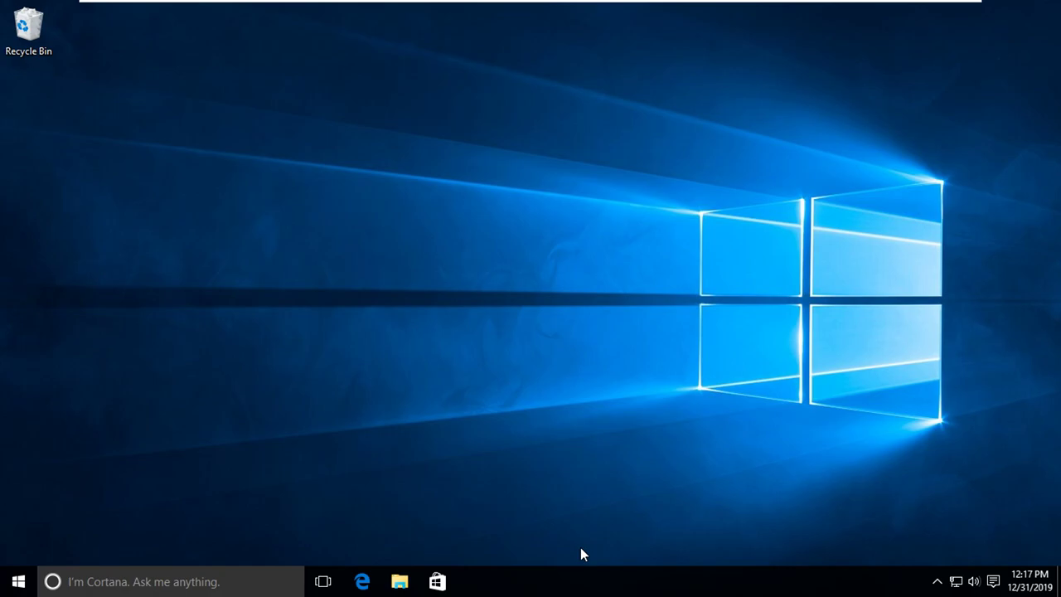
Step: Take the Windows 10 virtual machine out of full-screen mode and release input control to the host computer
{"action": "key", "text": "ctrl+alt+Return"}
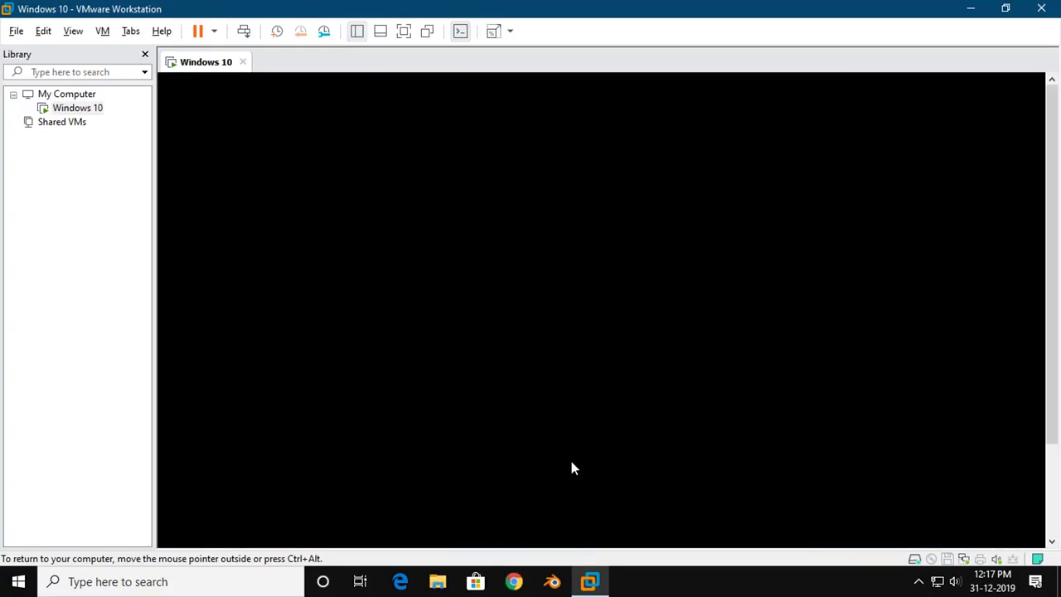
{"action": "key", "text": "ctrl+alt"}
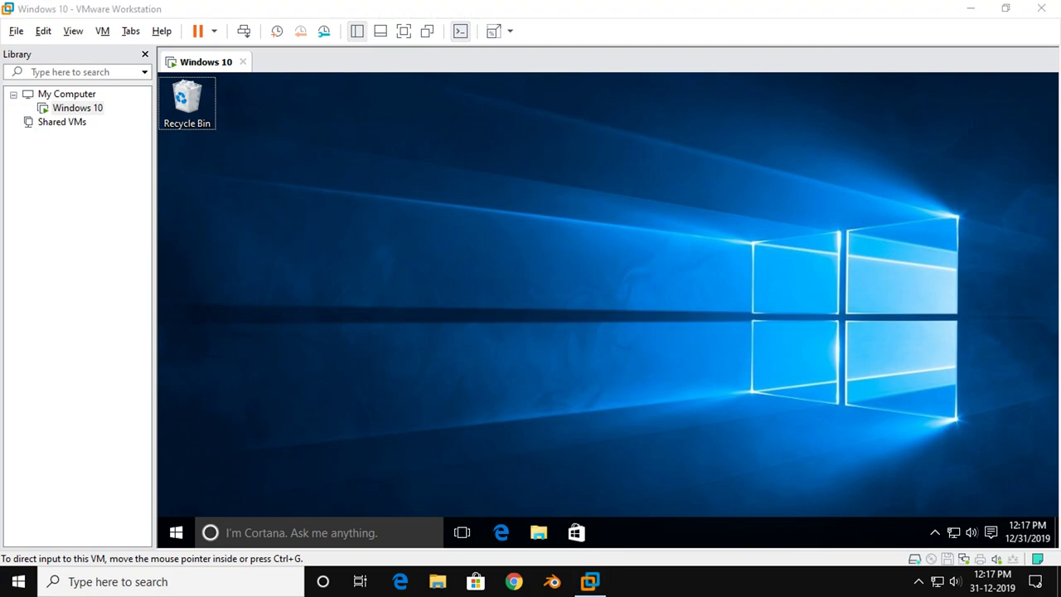